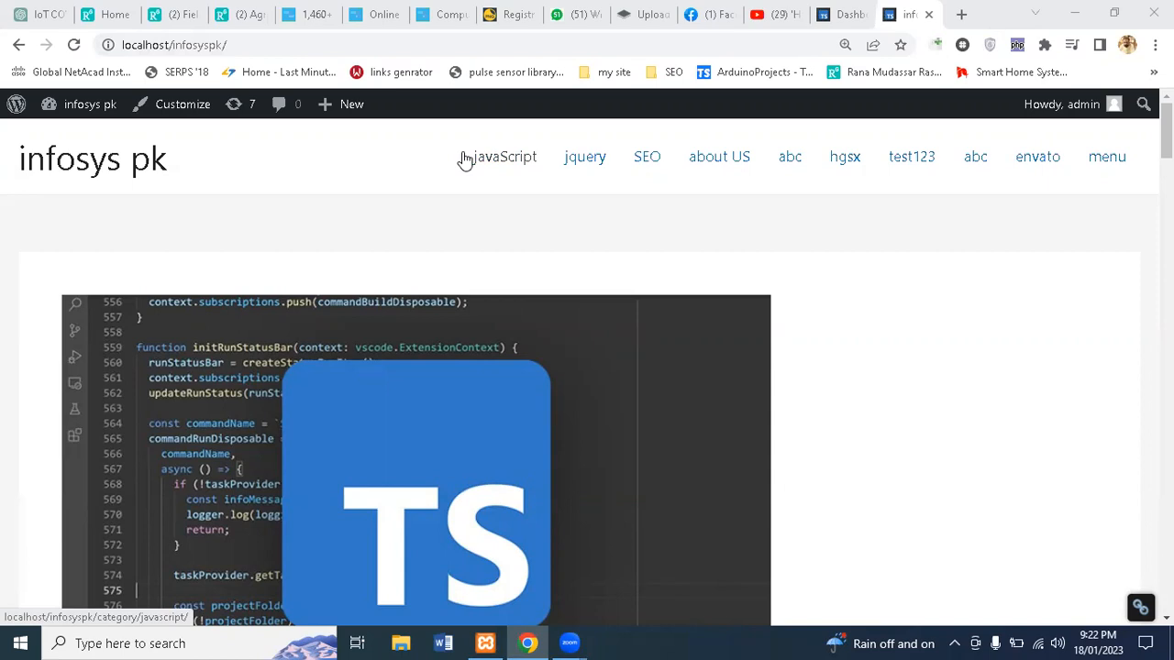
Step: On the WordPress admin dashboard, dismiss the 'Love using Elementor?' notice
left_click(836, 16)
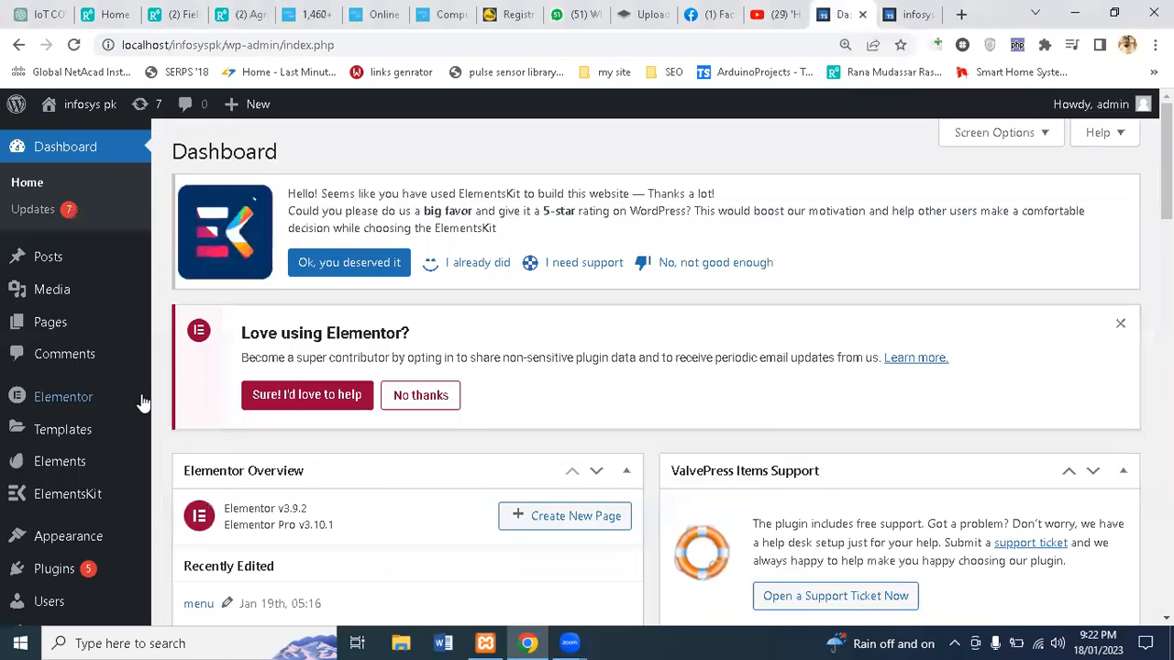
mouse_move(115, 457)
mouse_move(90, 500)
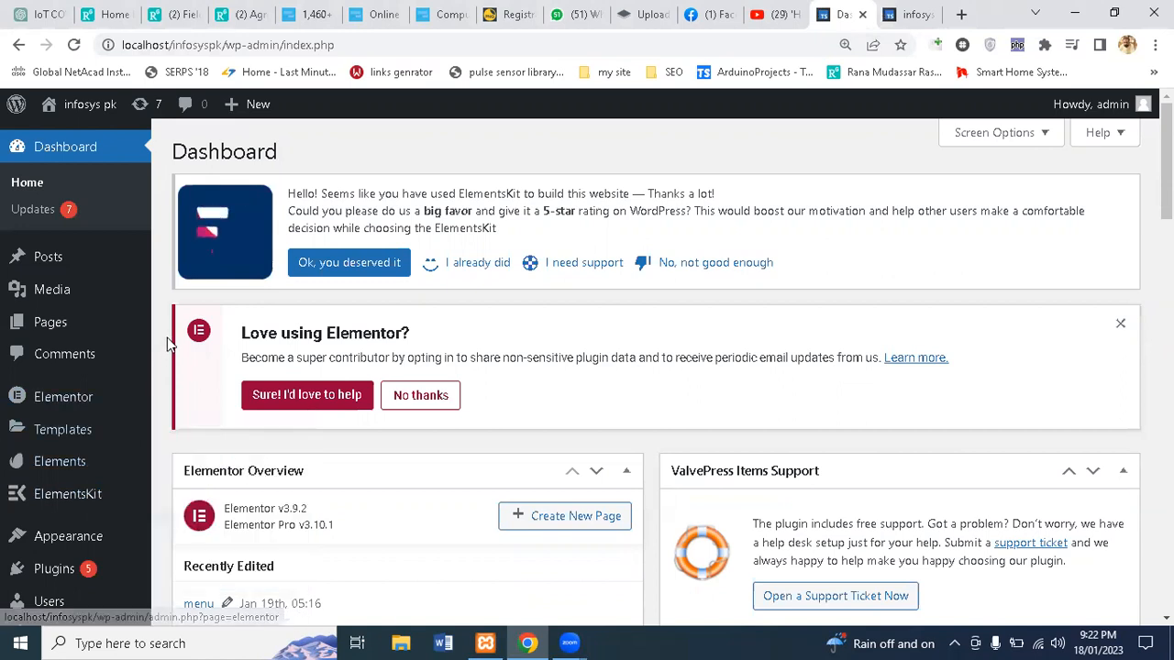
left_click(1120, 324)
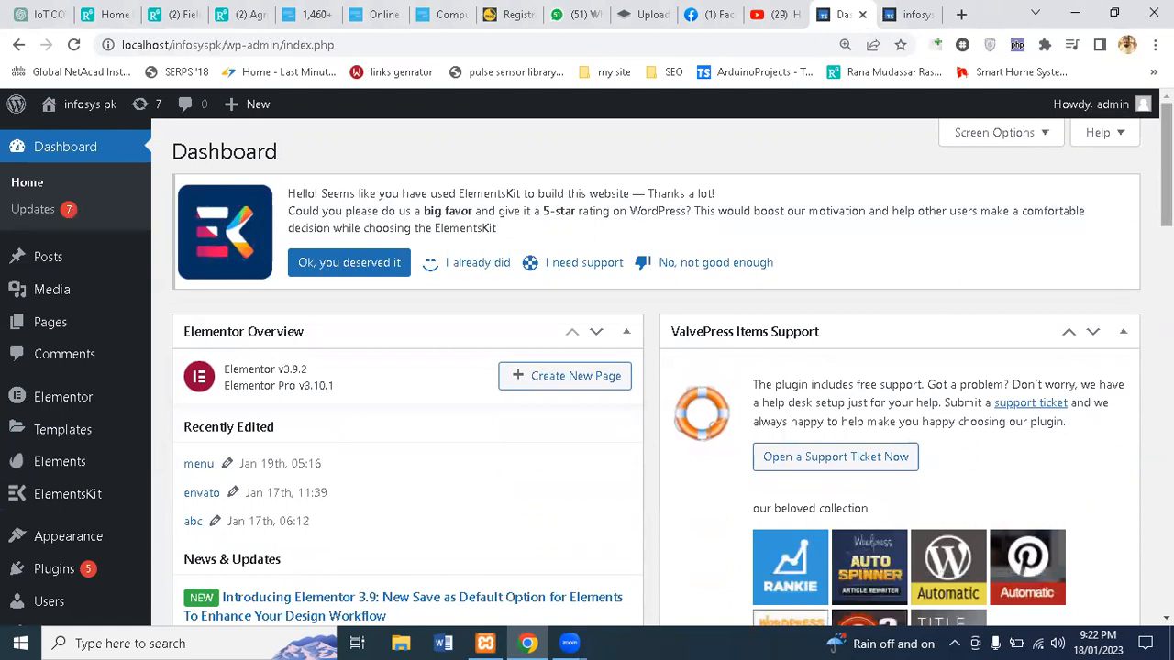
scroll(1132, 209, "down", 4)
scroll(660, 366, "up", 1)
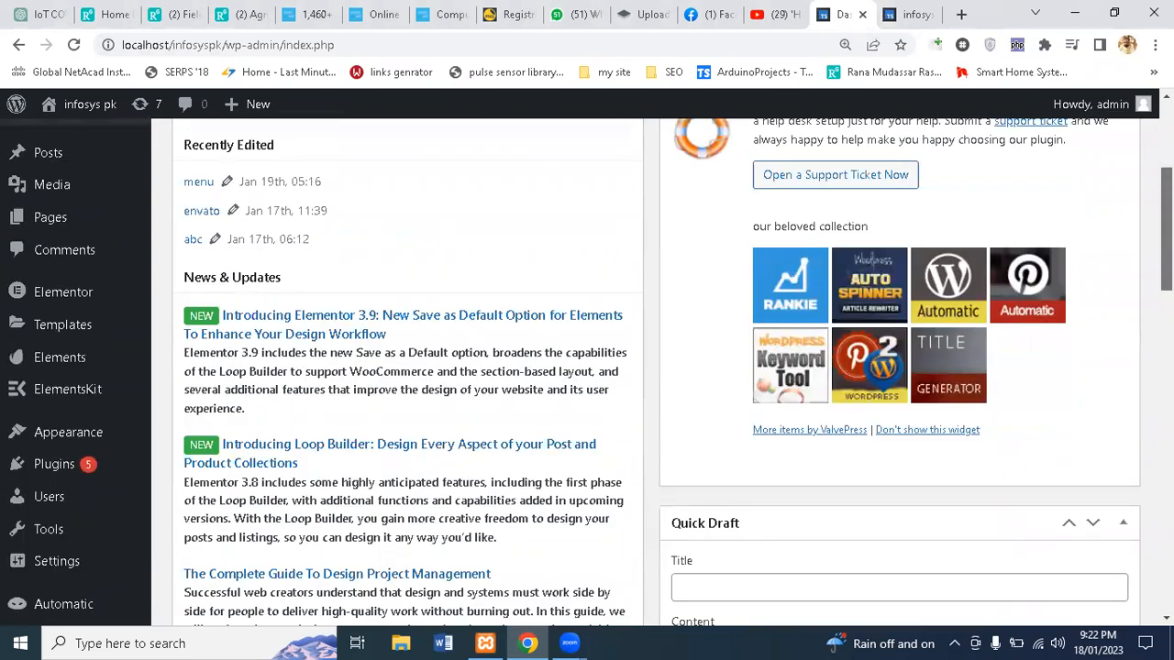
scroll(601, 261, "up", 2)
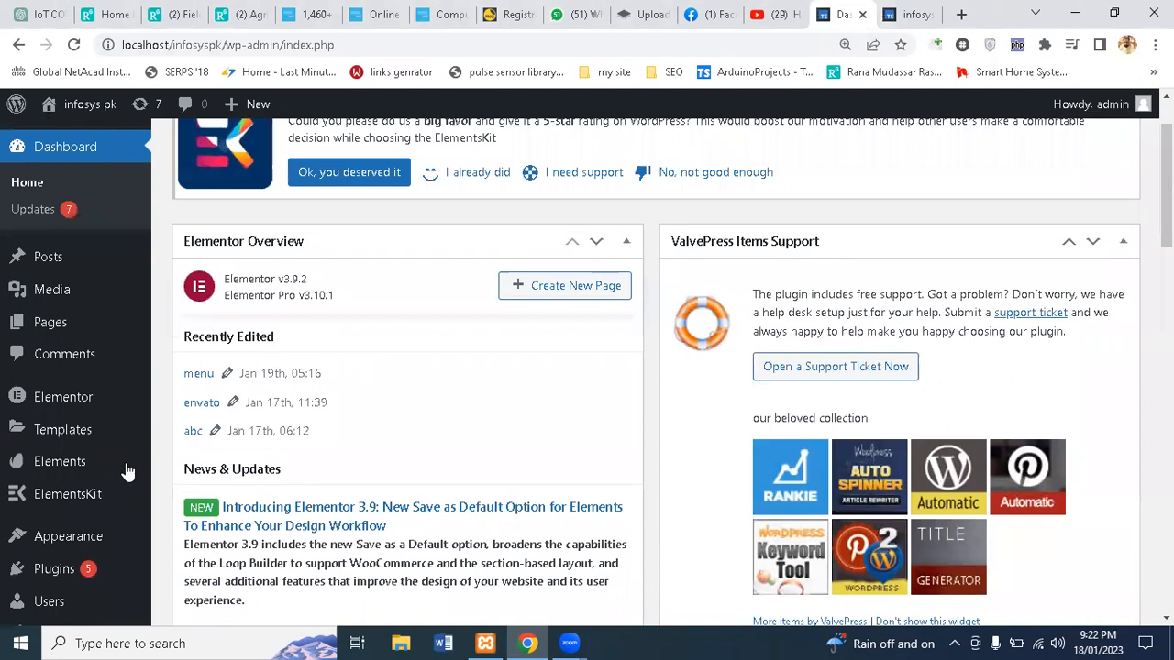
mouse_move(55, 536)
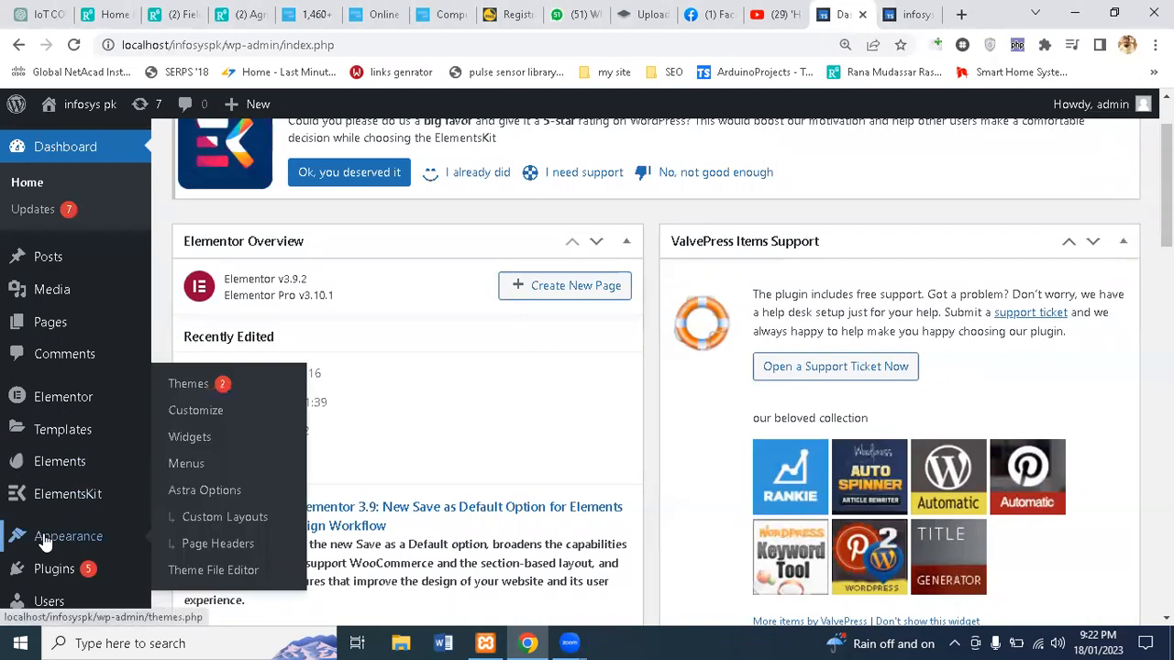
Step: Open the Appearance > Menus editor
left_click(192, 465)
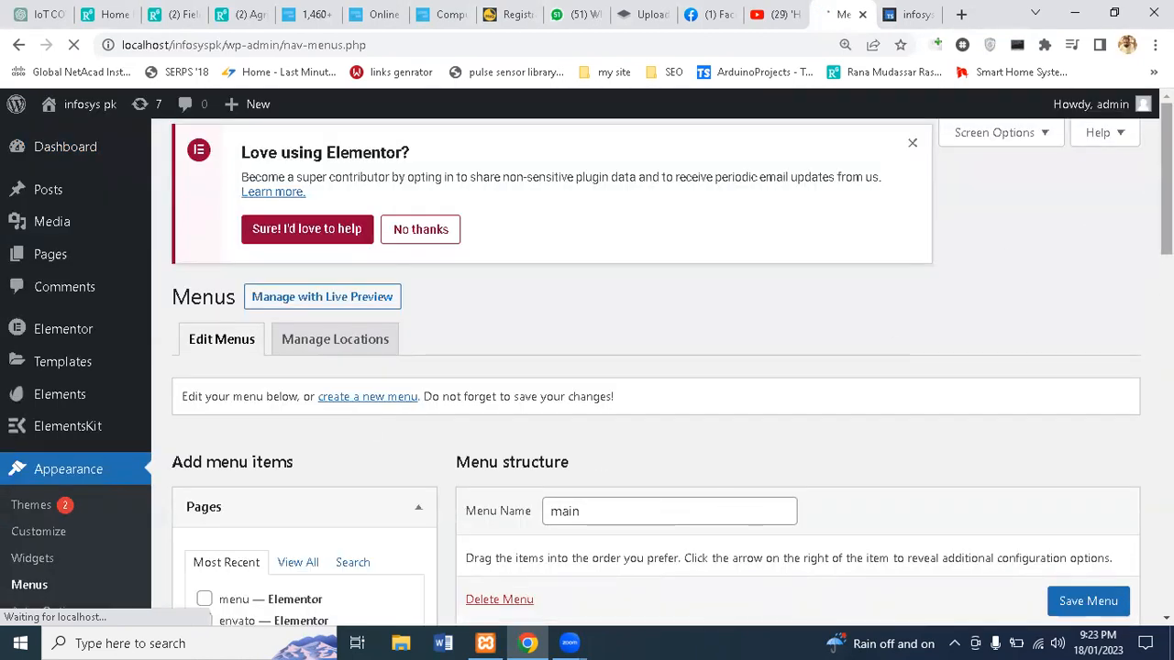
scroll(1164, 183, "down", 5)
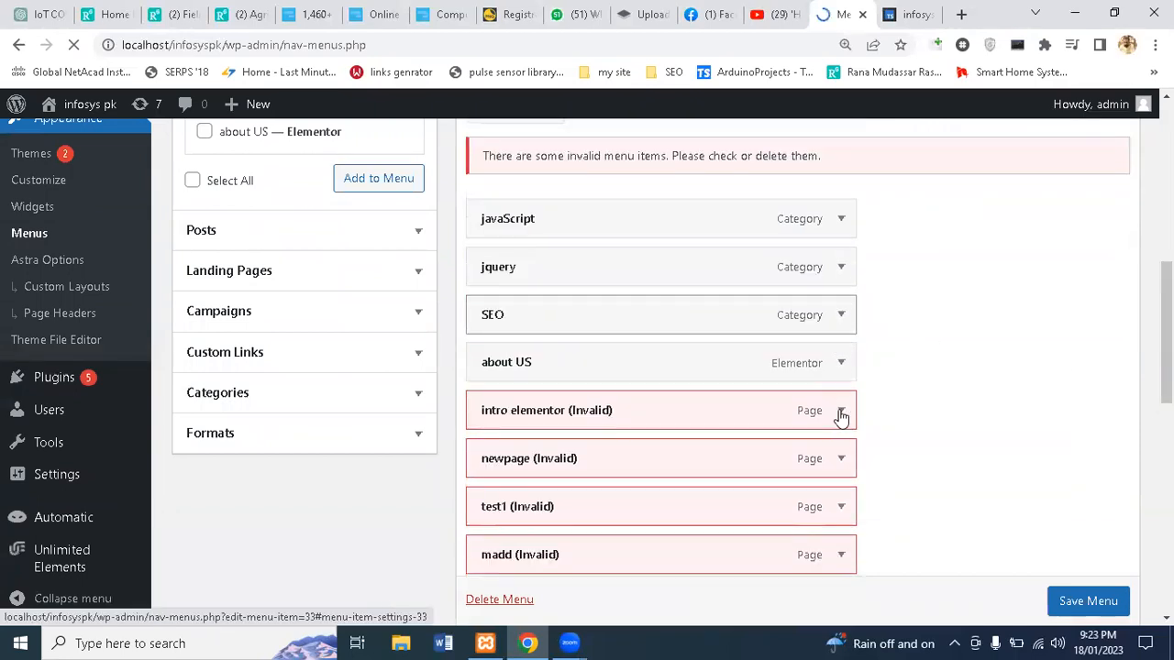
scroll(839, 417, "down", 1)
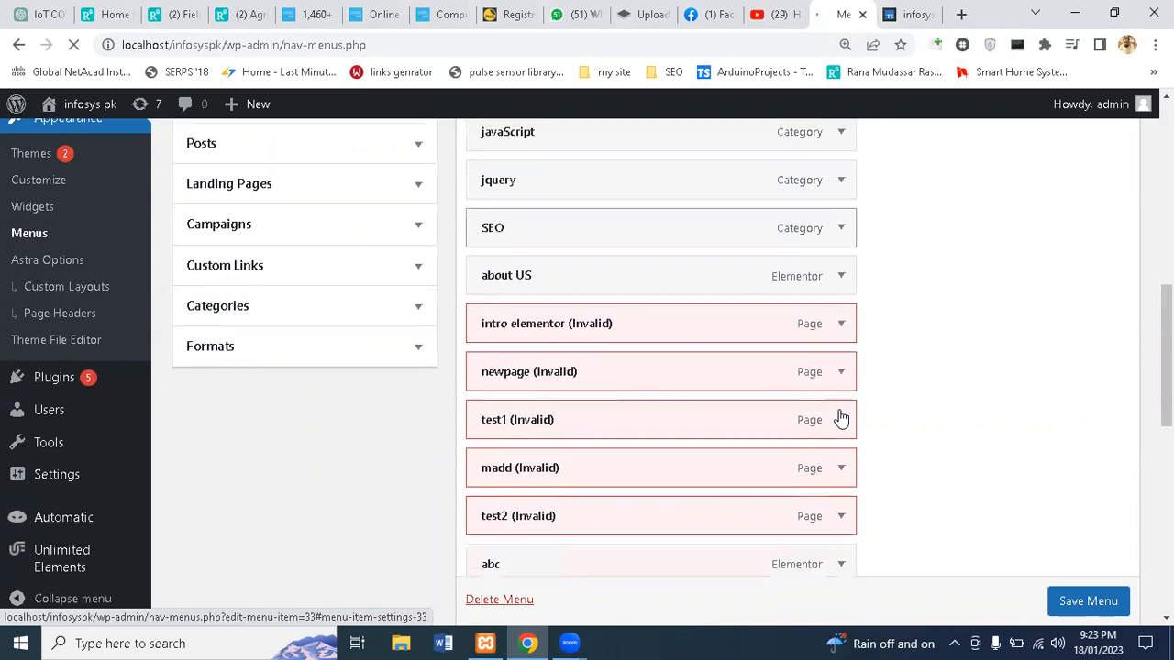
Step: Remove the invalid intro elementor, newpage and test1 items from the main menu
left_click(843, 328)
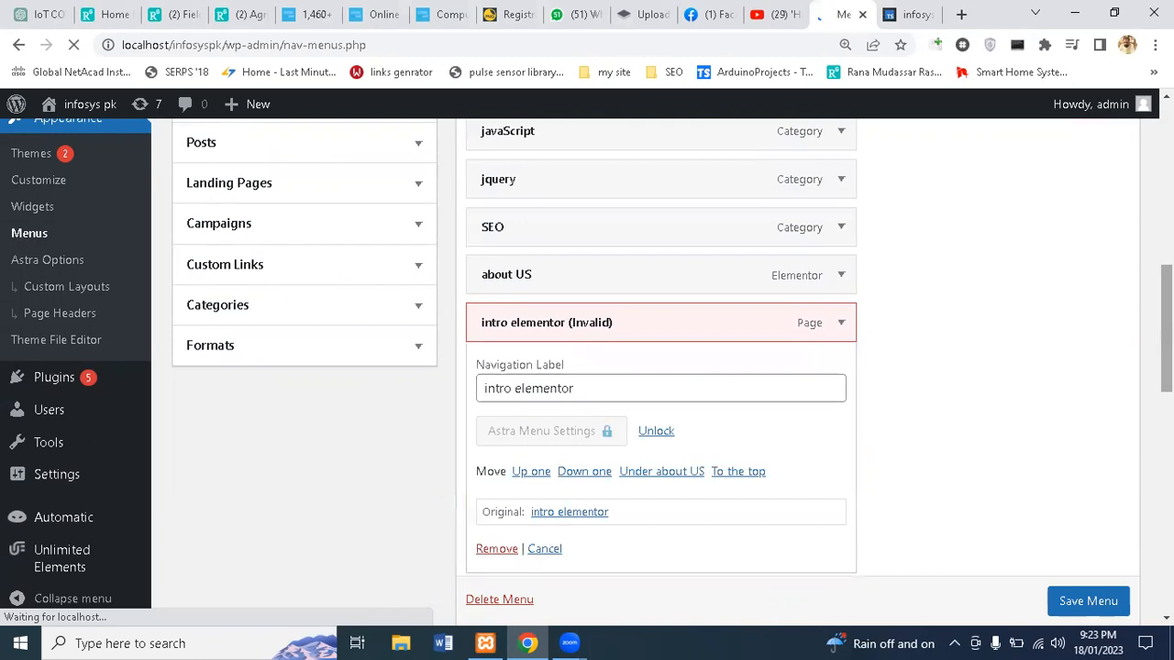
left_click(842, 327)
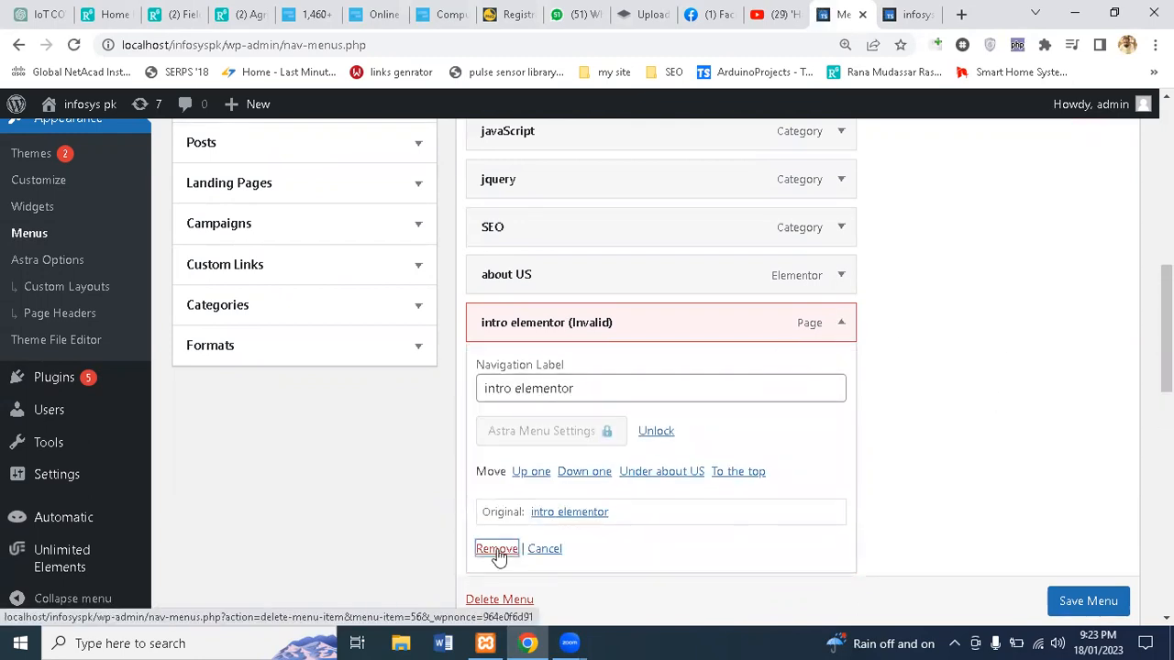
left_click(496, 550)
left_click(842, 327)
left_click(496, 550)
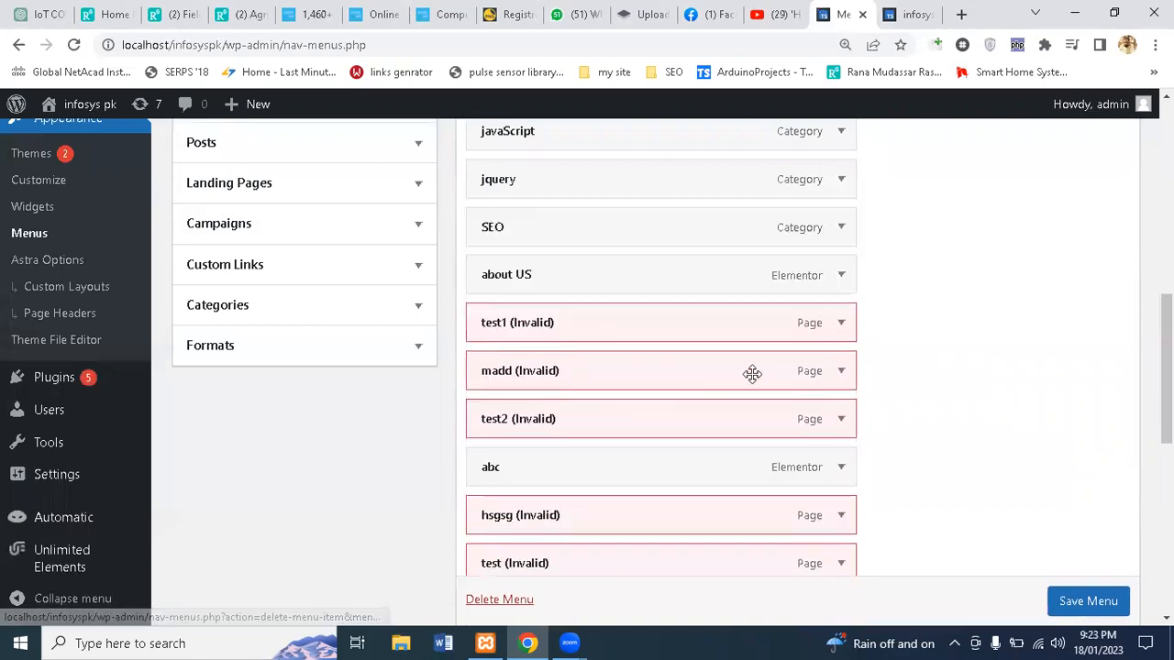
left_click(841, 324)
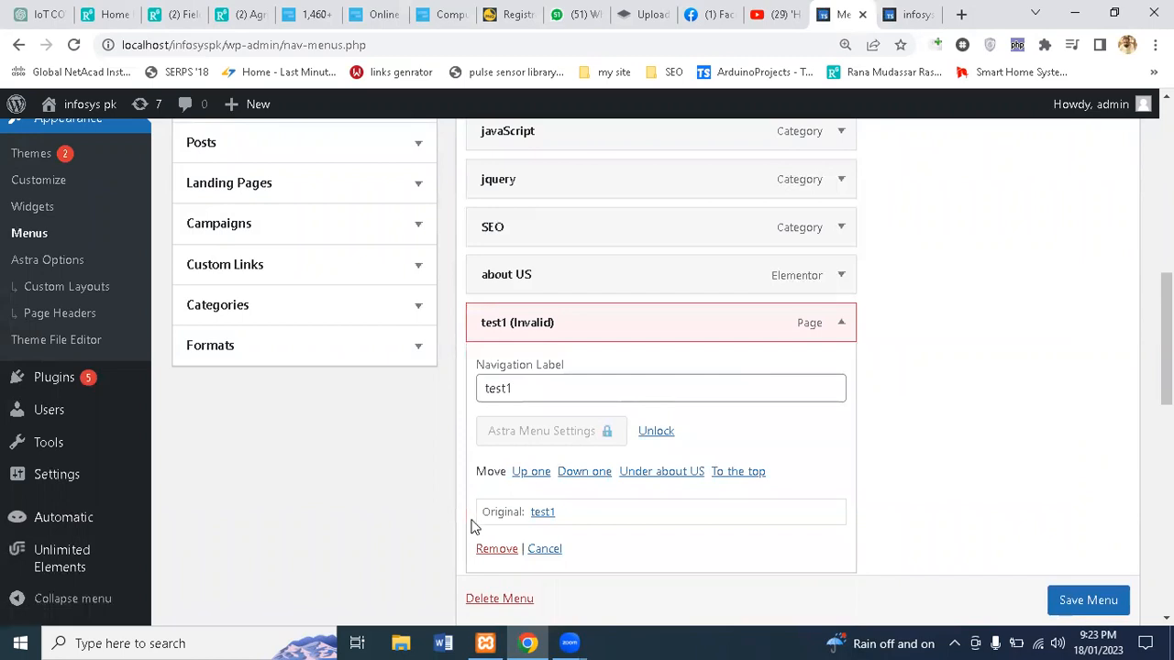
left_click(487, 550)
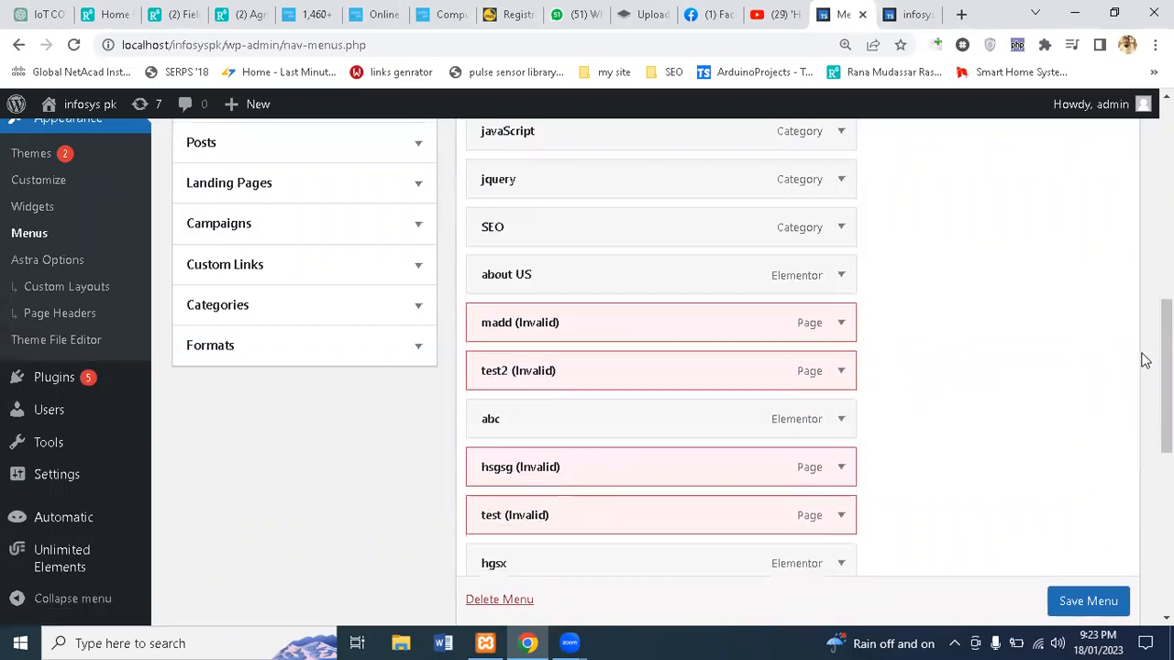
scroll(1025, 461, "up", 5)
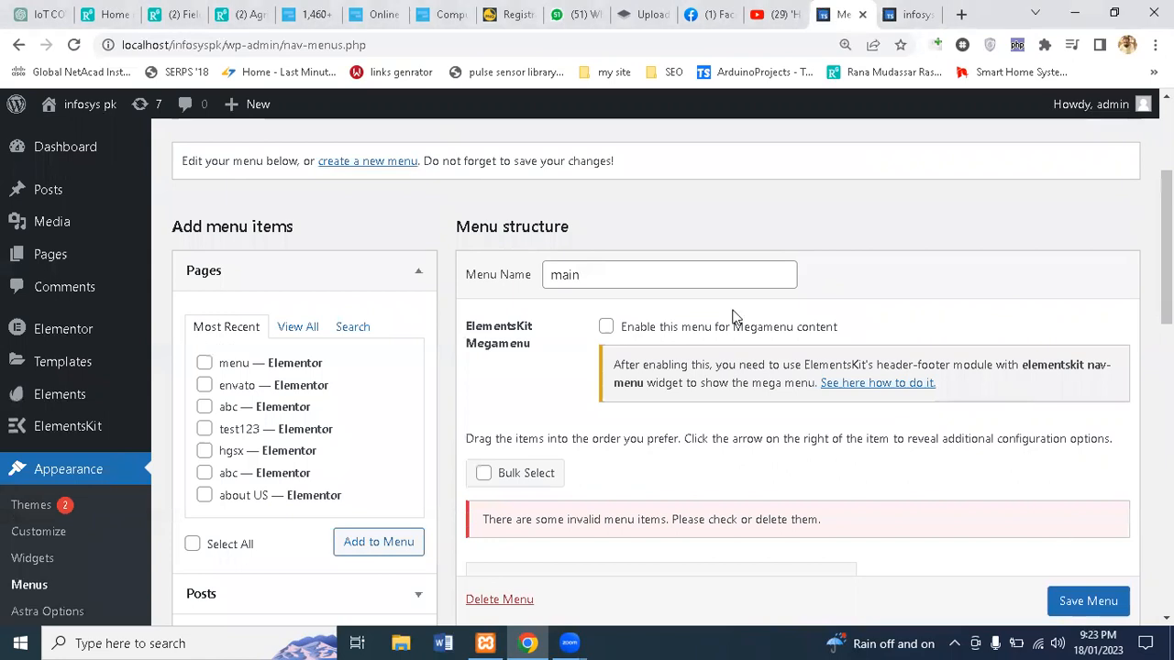
Step: Change the Menu Name from 'main' to 'newmenu' and save the menu
left_click(608, 275)
left_click_drag(608, 275, 487, 274)
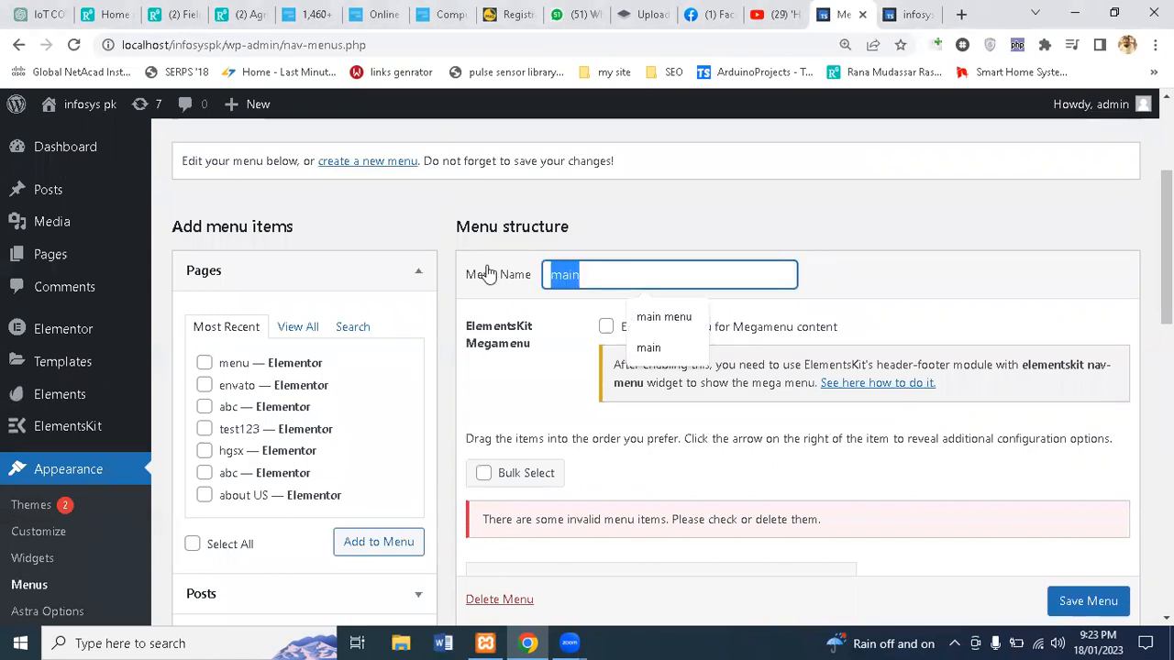
type("newmen")
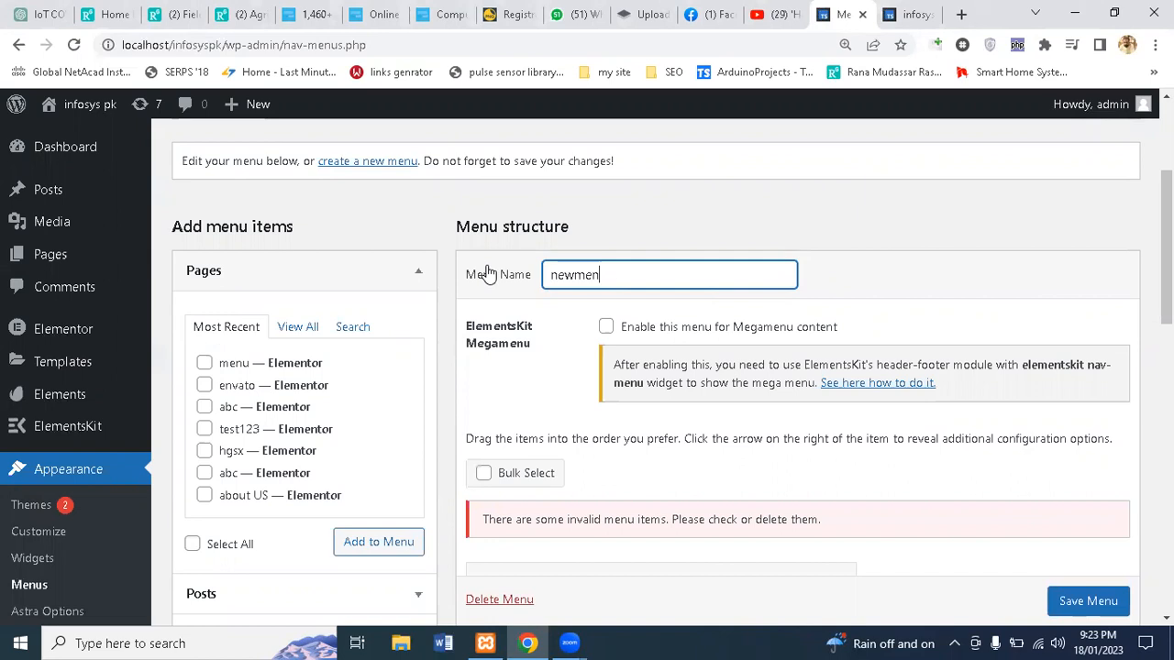
type("u")
scroll(1118, 600, "down", 1)
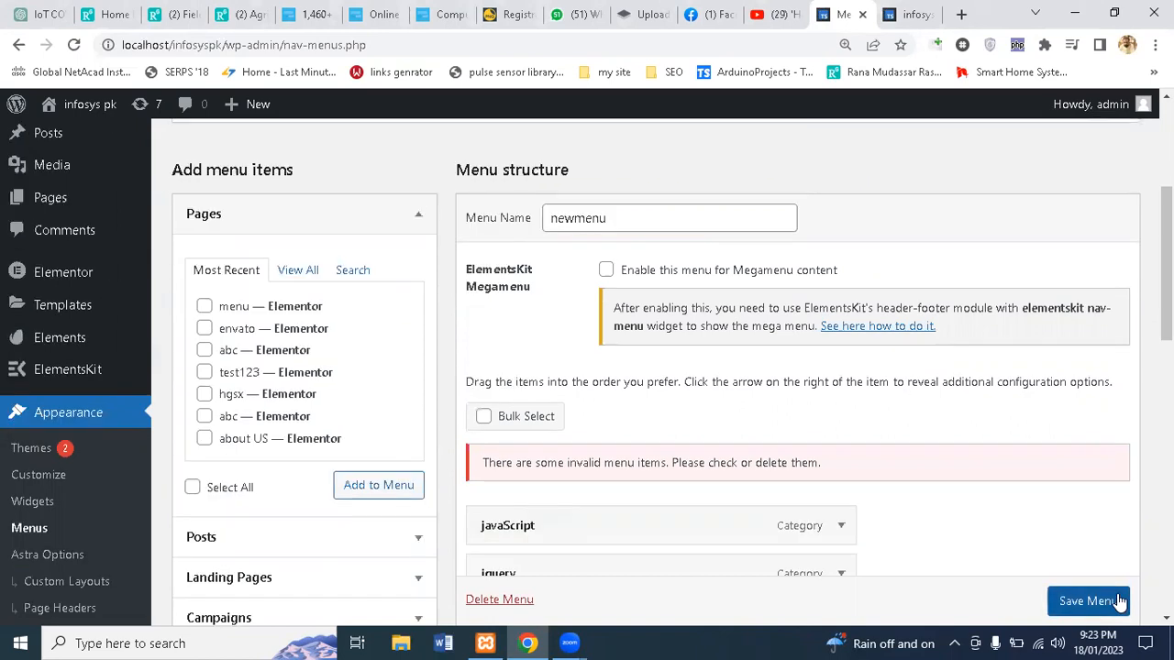
left_click(1089, 601)
scroll(1088, 601, "down", 2)
left_click_drag(1167, 304, 1167, 235)
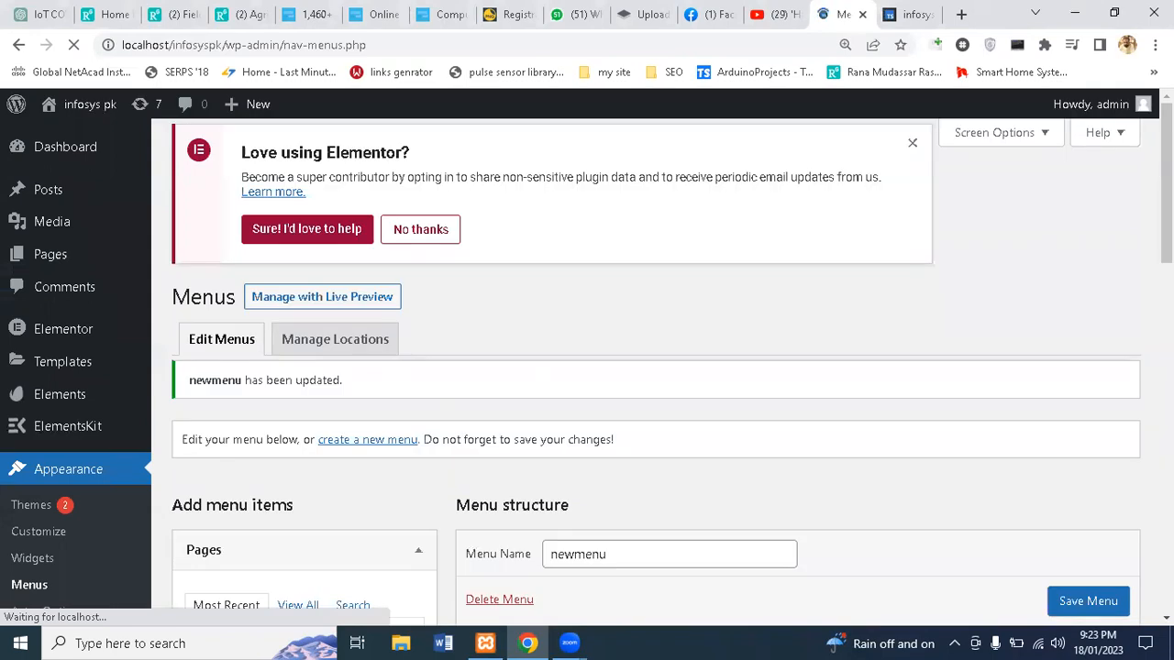
Step: Remove the madd, test2, hsgsg, test and menu items one by one
left_click_drag(1167, 183, 1166, 218)
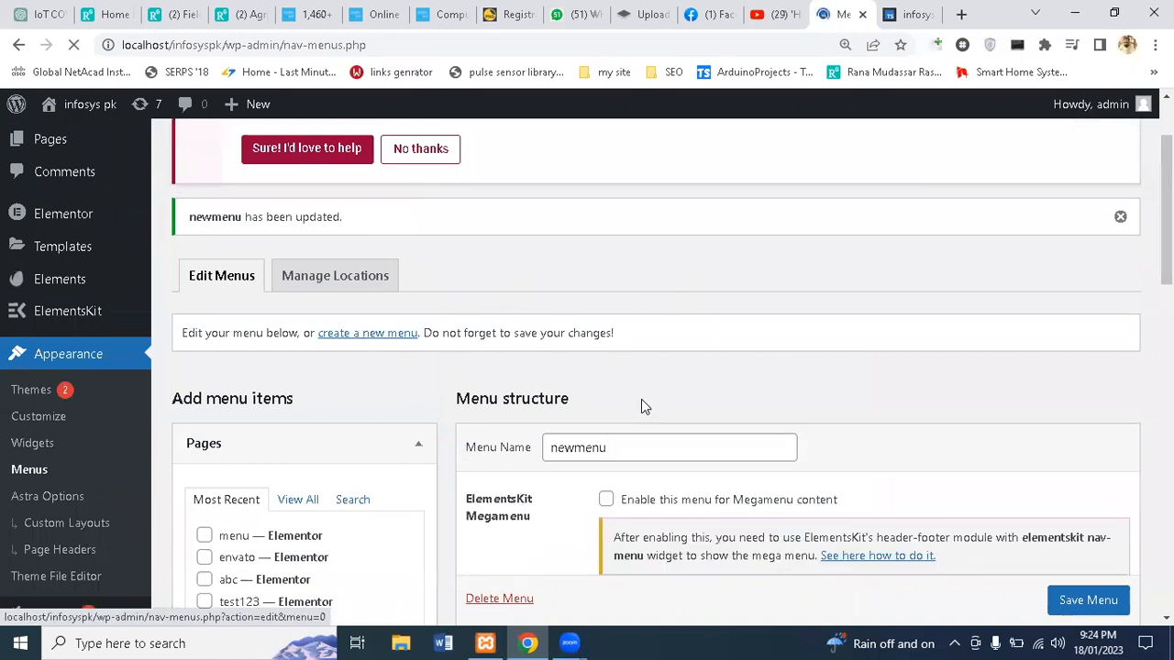
scroll(641, 399, "down", 4)
scroll(641, 399, "down", 7)
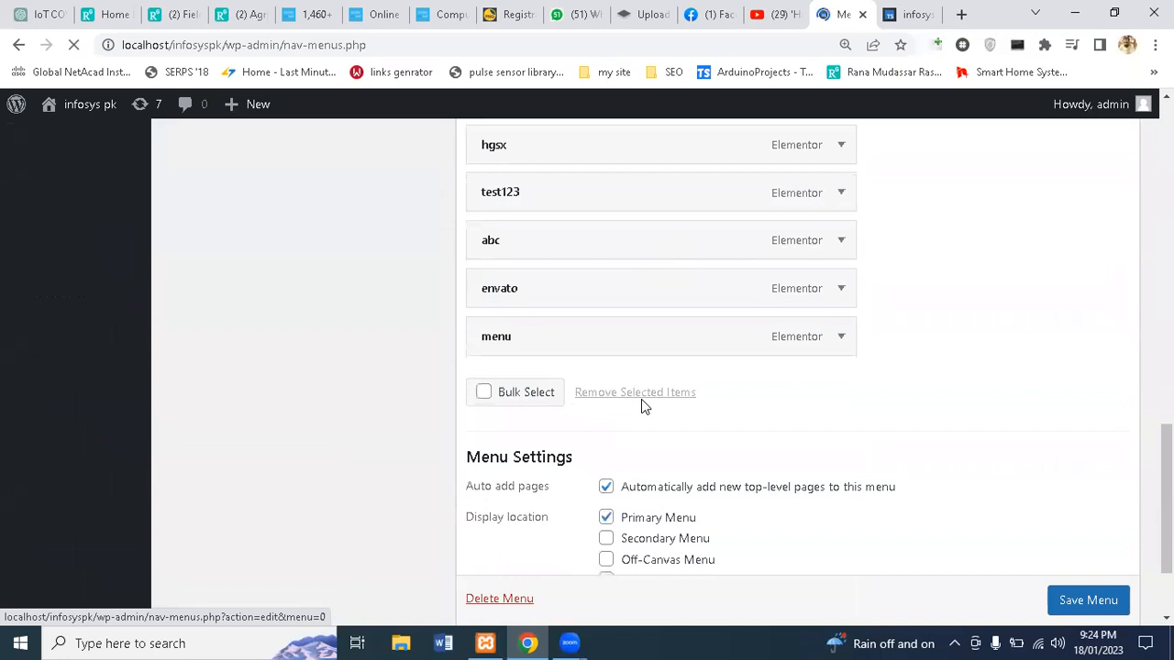
left_click(840, 201)
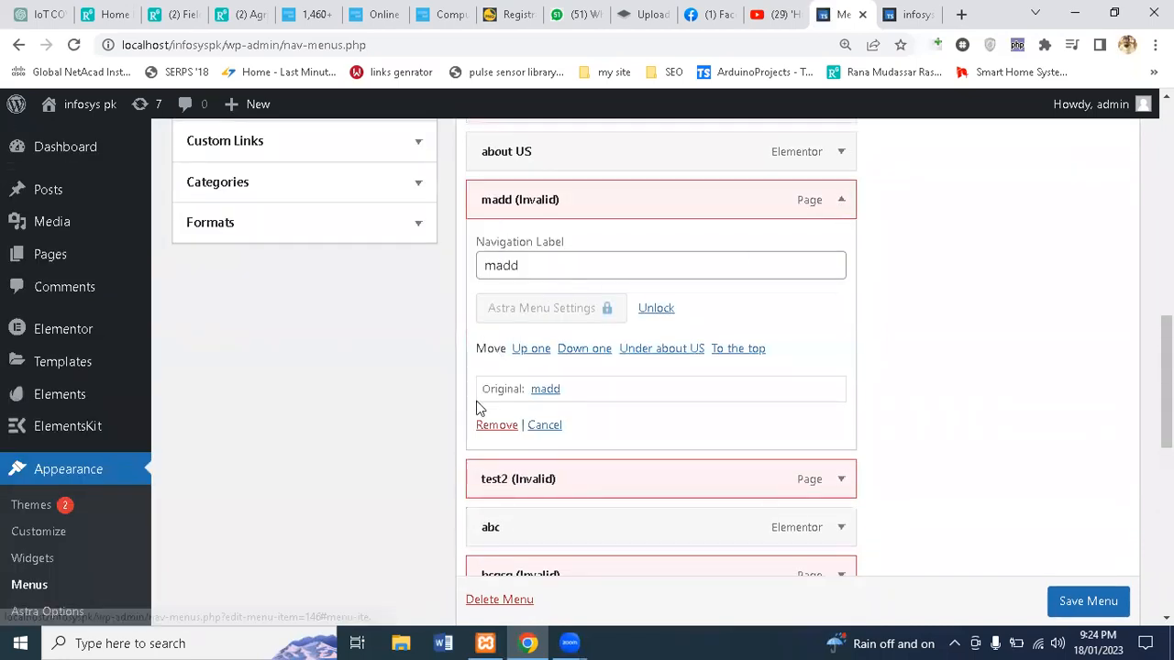
left_click(504, 424)
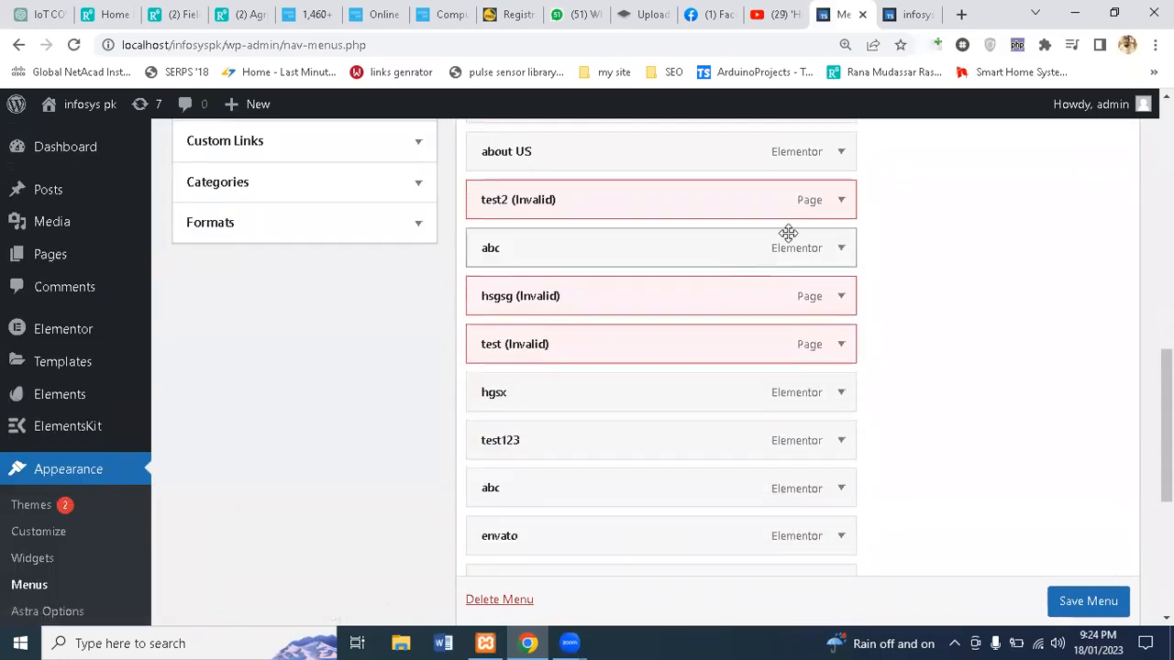
left_click(838, 199)
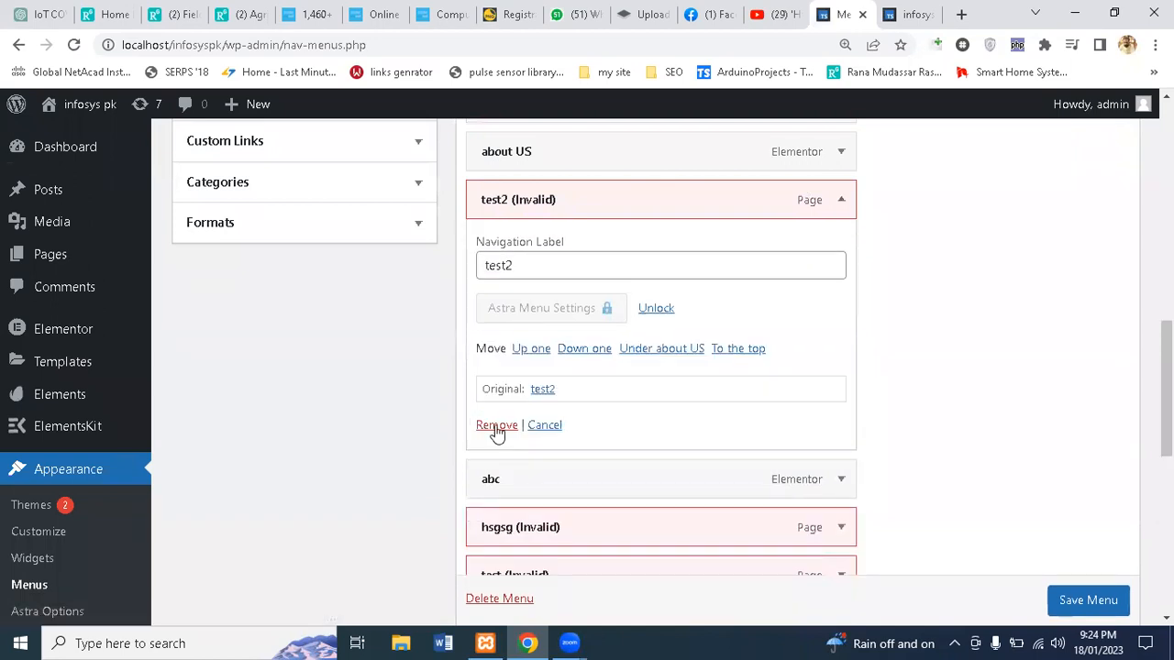
left_click(496, 426)
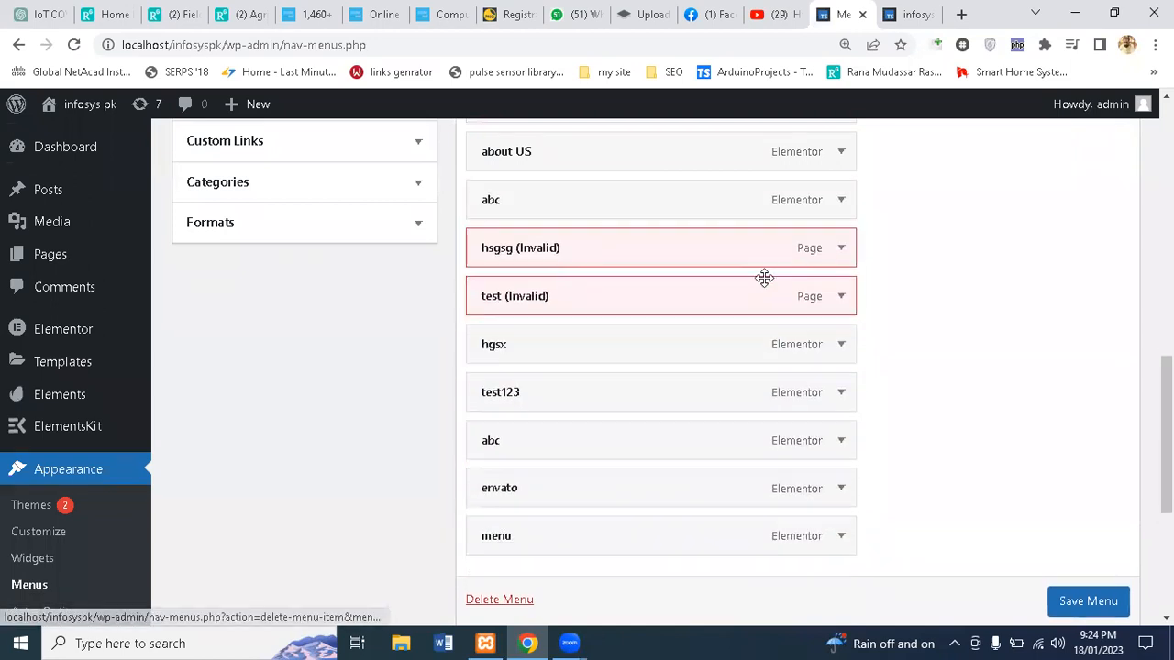
left_click(842, 249)
left_click(486, 466)
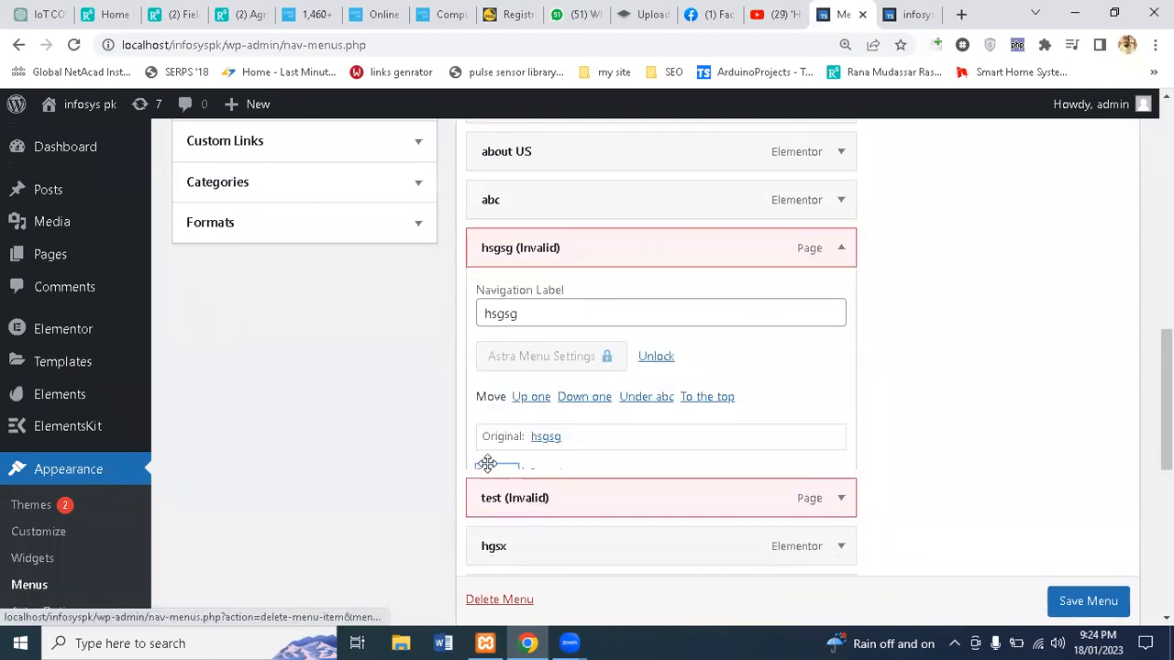
left_click(842, 250)
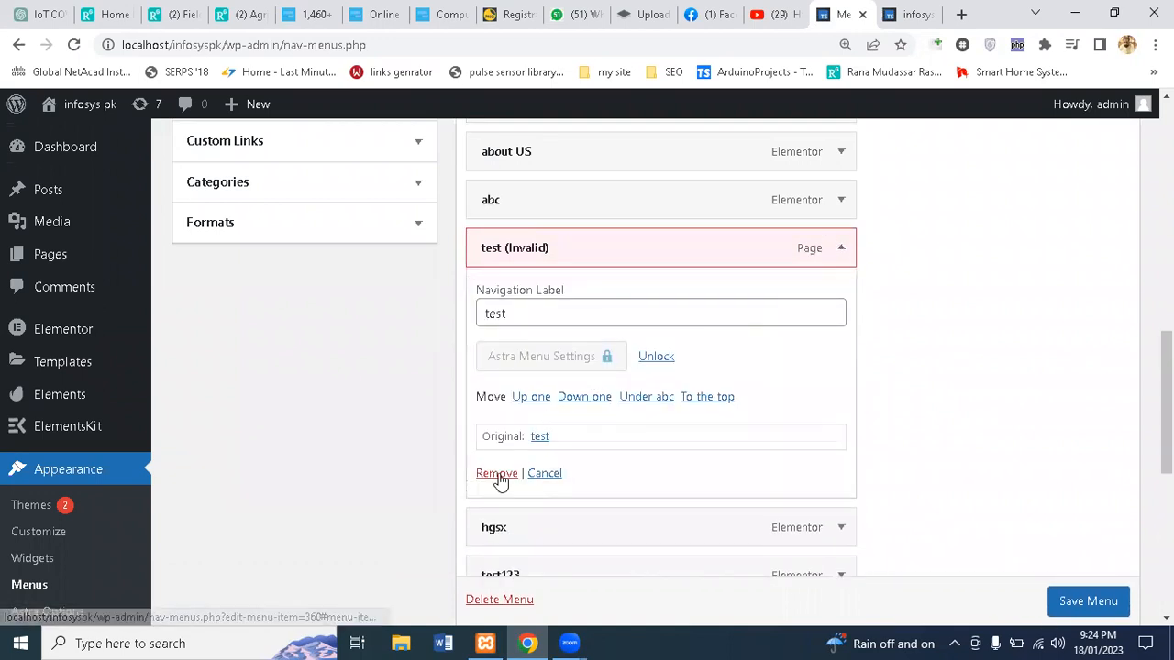
left_click(492, 474)
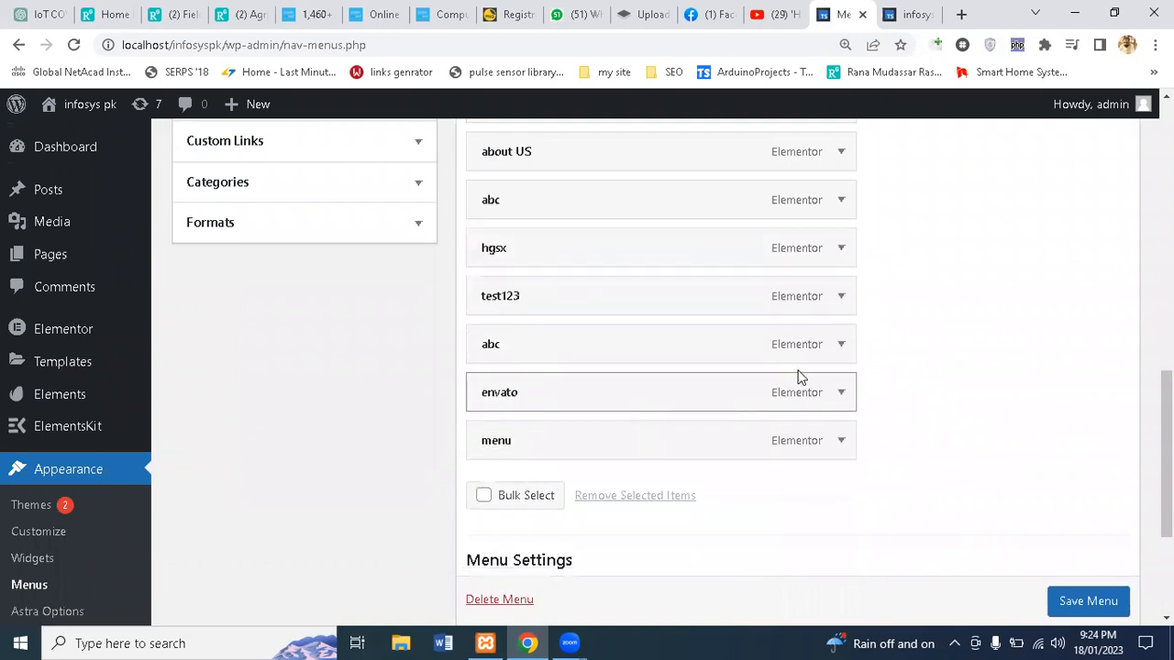
left_click(841, 441)
scroll(484, 579, "down", 3)
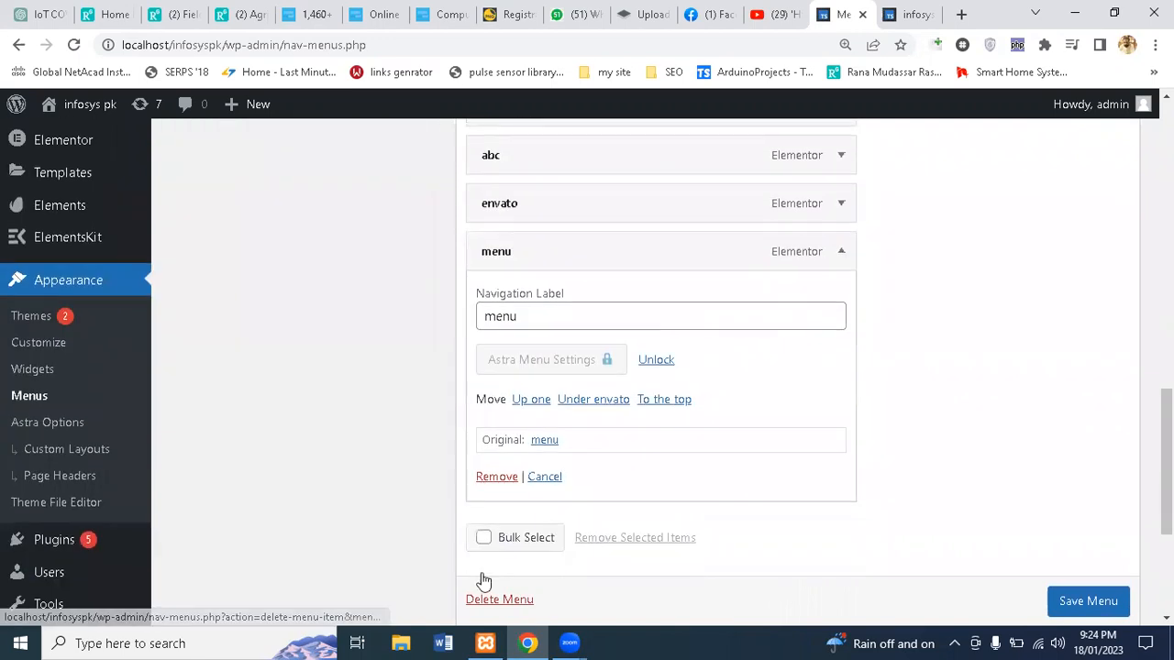
left_click(493, 475)
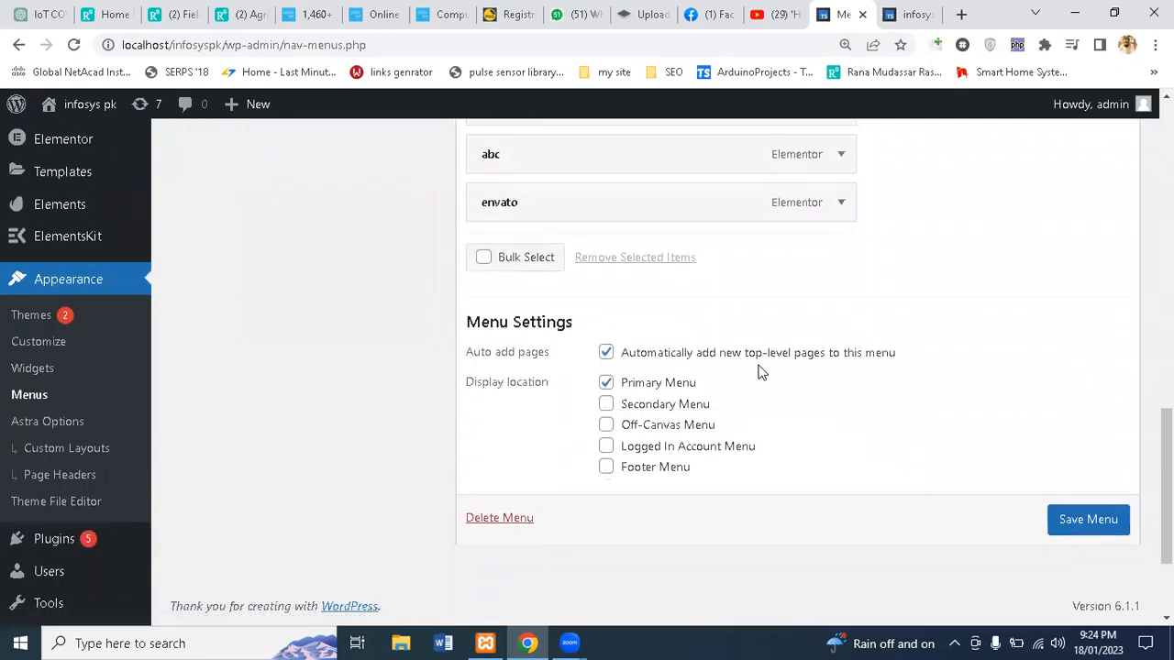
scroll(839, 291, "up", 4)
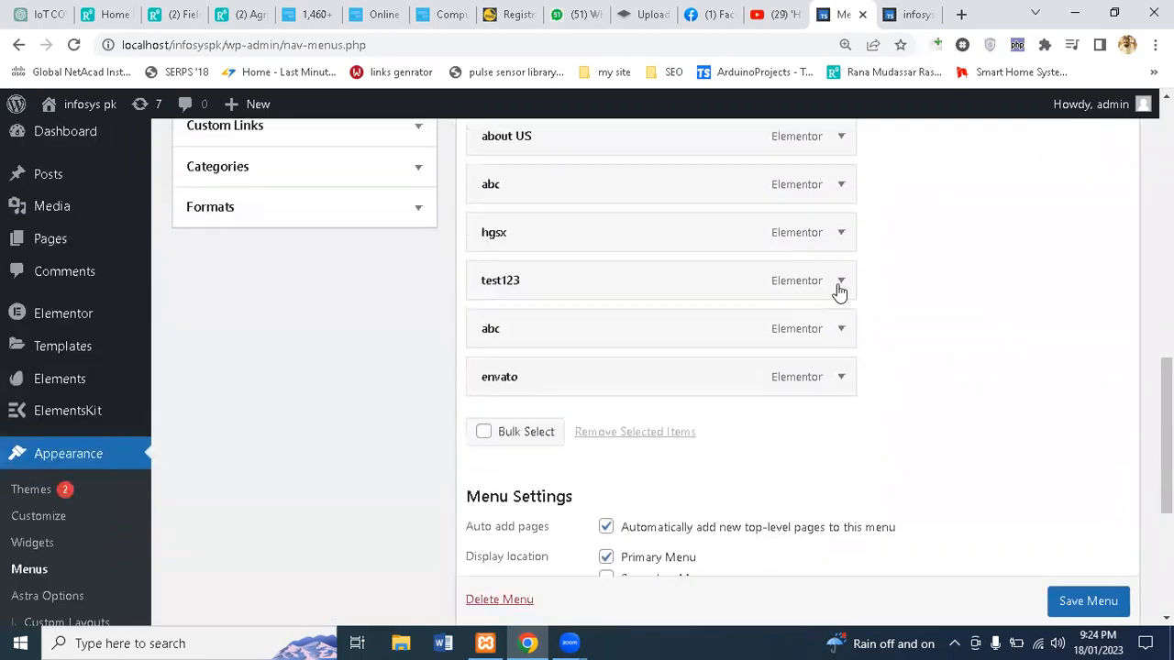
scroll(839, 291, "down", 2)
Step: Bulk-remove envato, hgsx and both abc items, save the menu, and view the live site
left_click(482, 488)
left_click(487, 433)
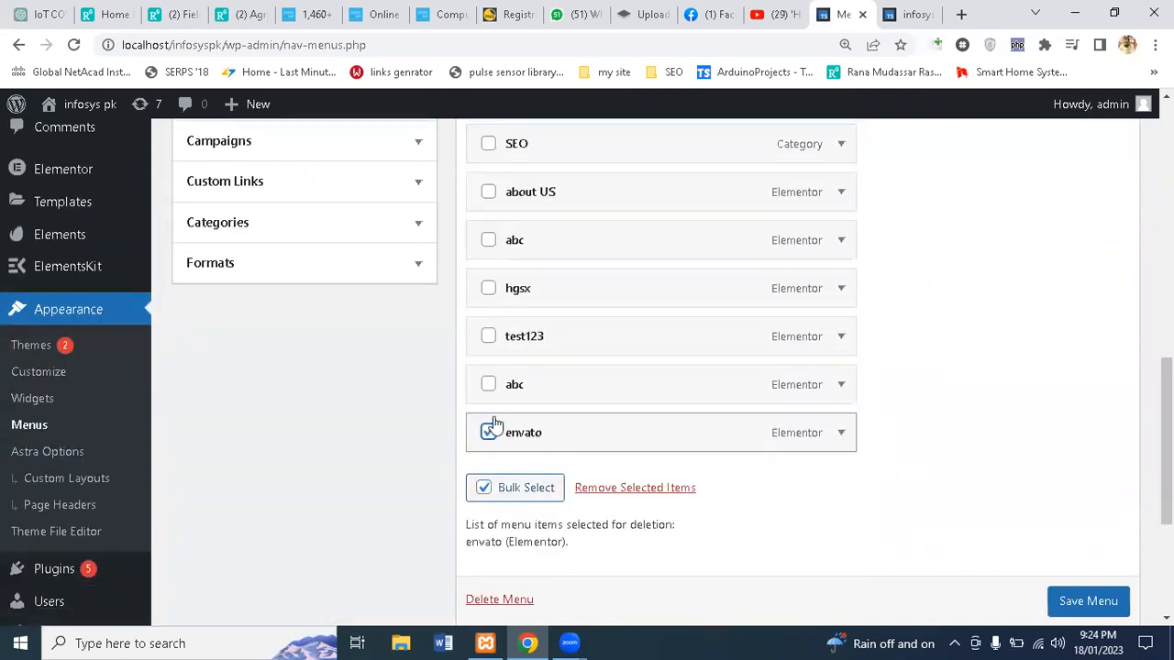
left_click(487, 384)
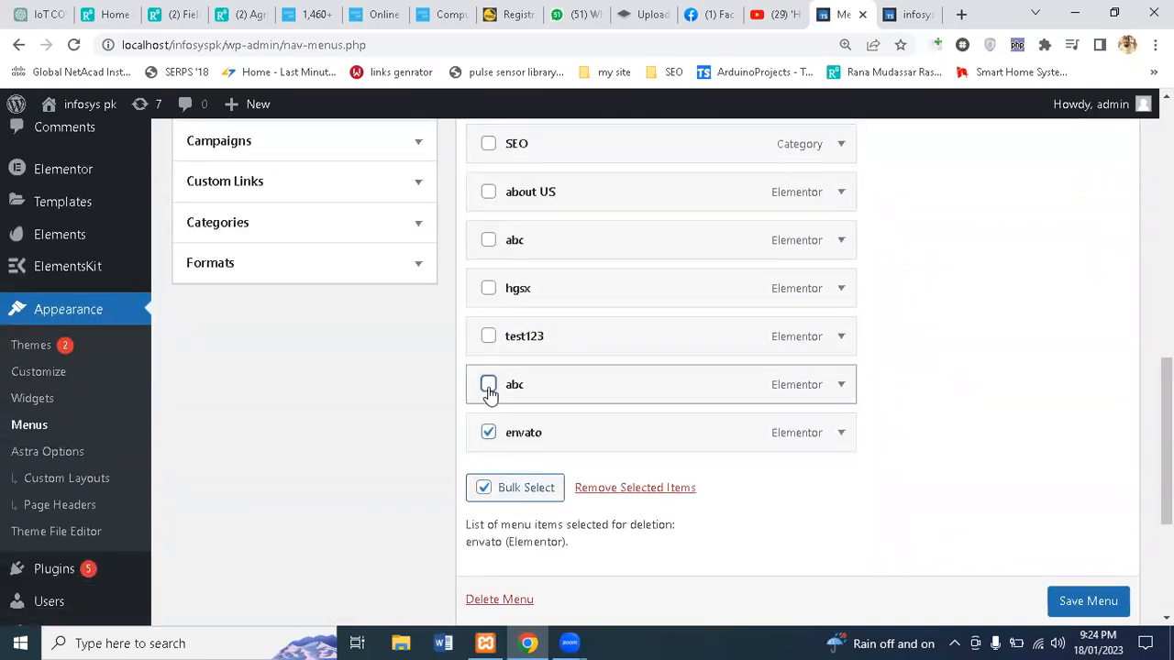
left_click(488, 289)
left_click(489, 244)
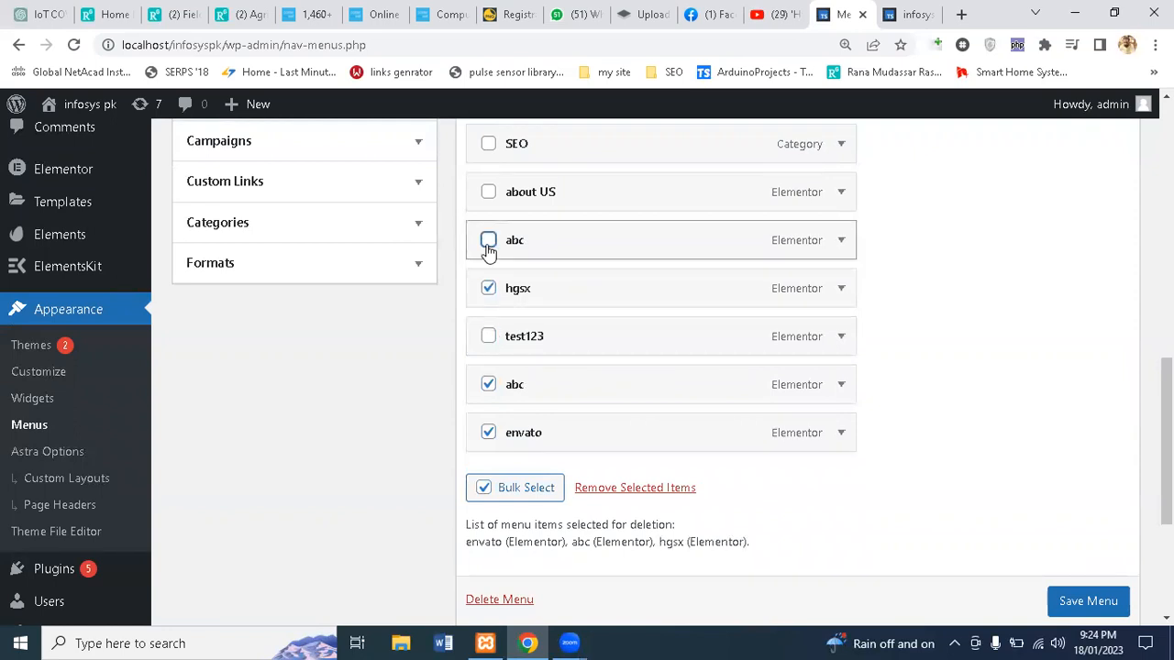
left_click(616, 487)
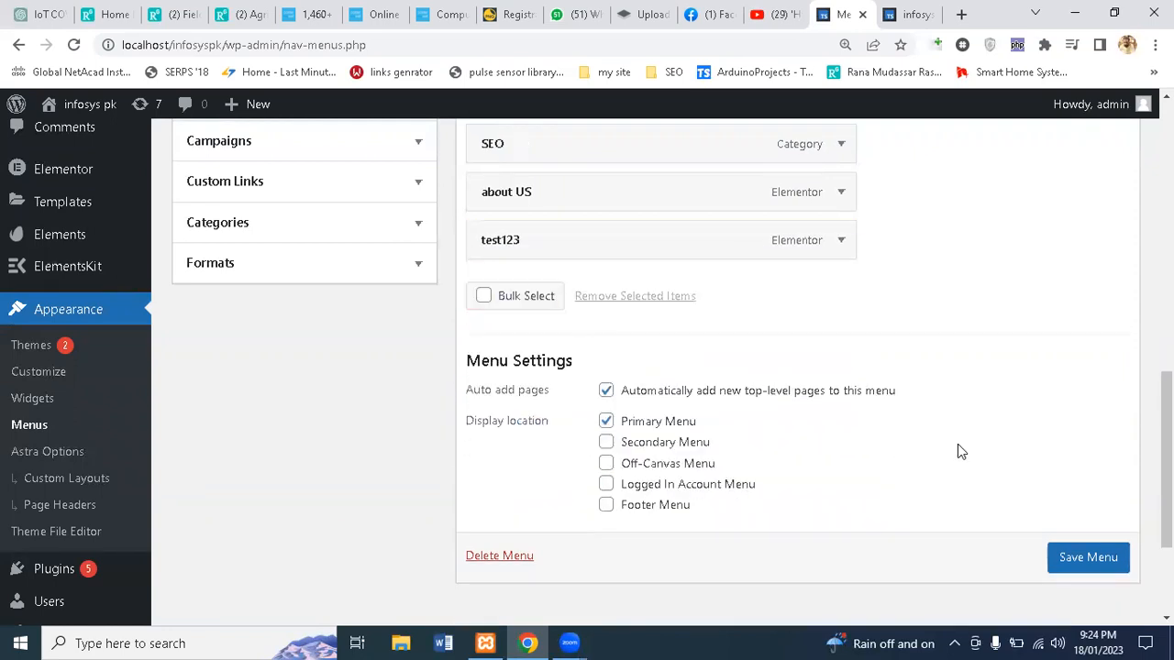
left_click(1093, 559)
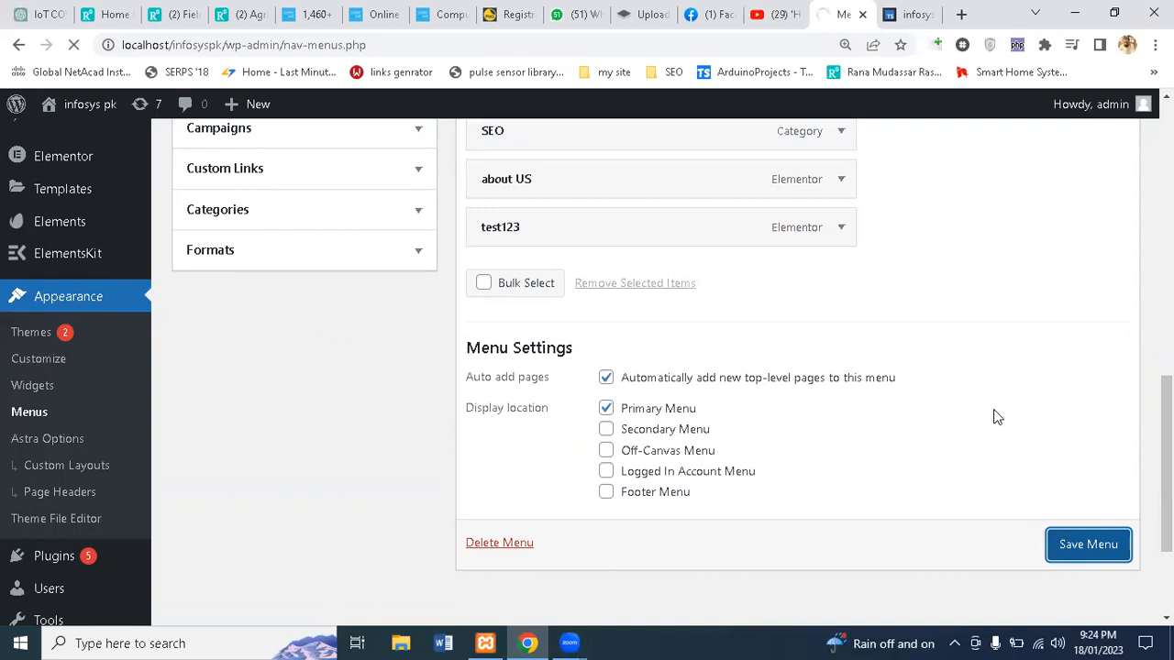
left_click(906, 13)
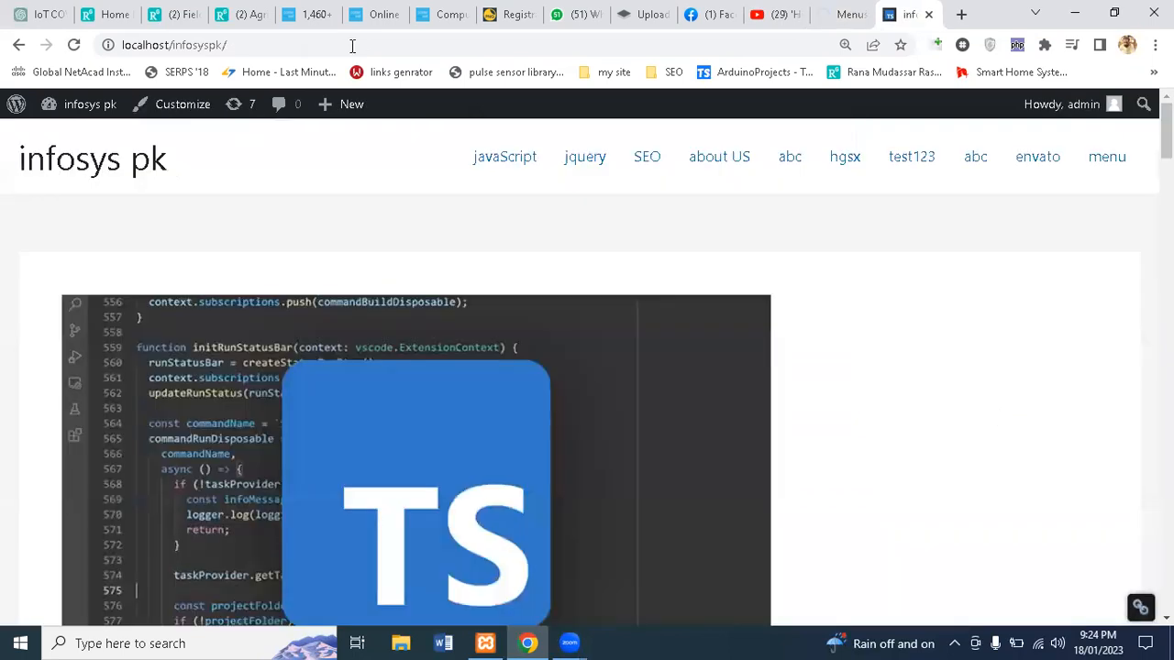
Step: Reload the site to confirm the menu shows javaScript, jquery, SEO, about US, test123, then return to Menus
left_click(72, 44)
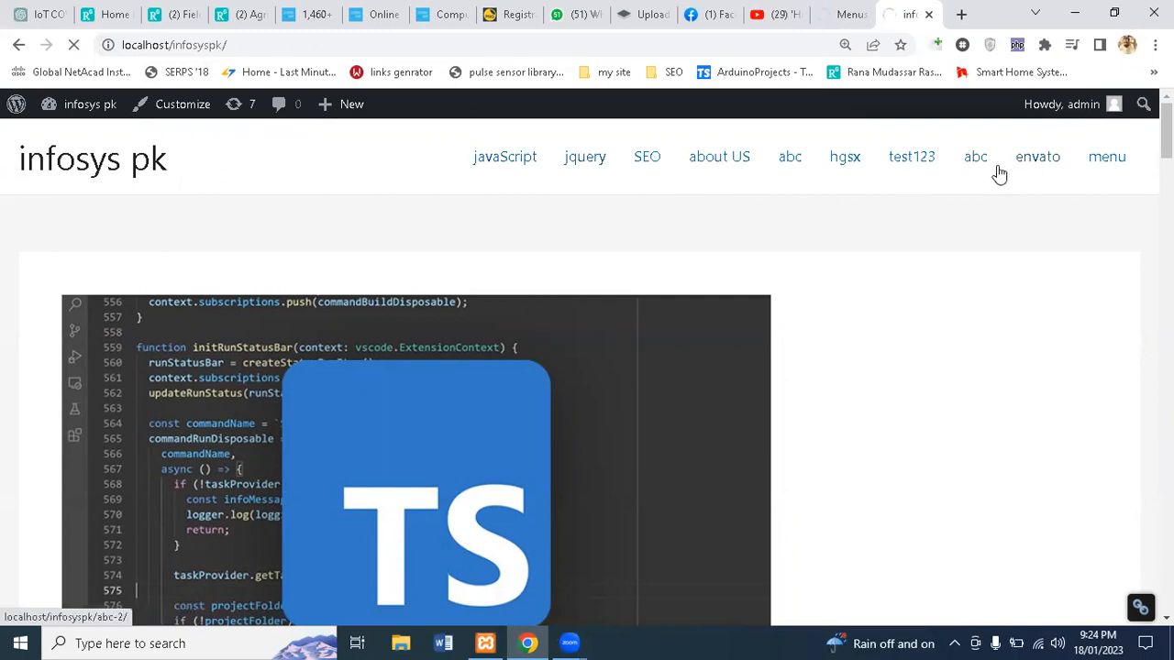
left_click(839, 11)
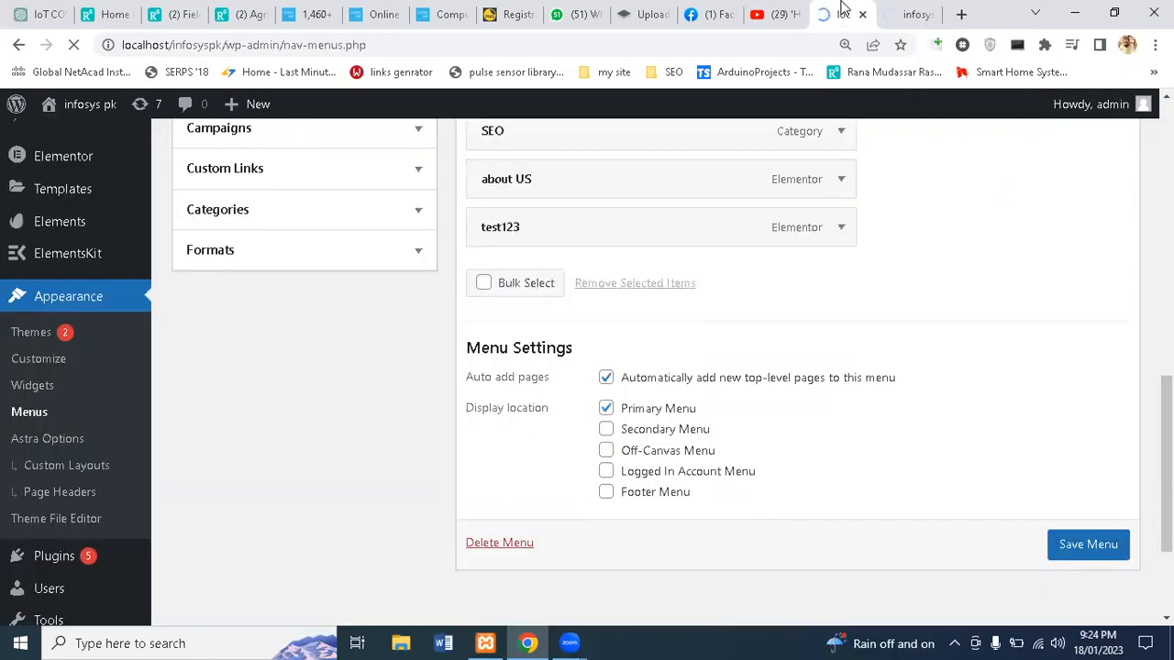
left_click(913, 11)
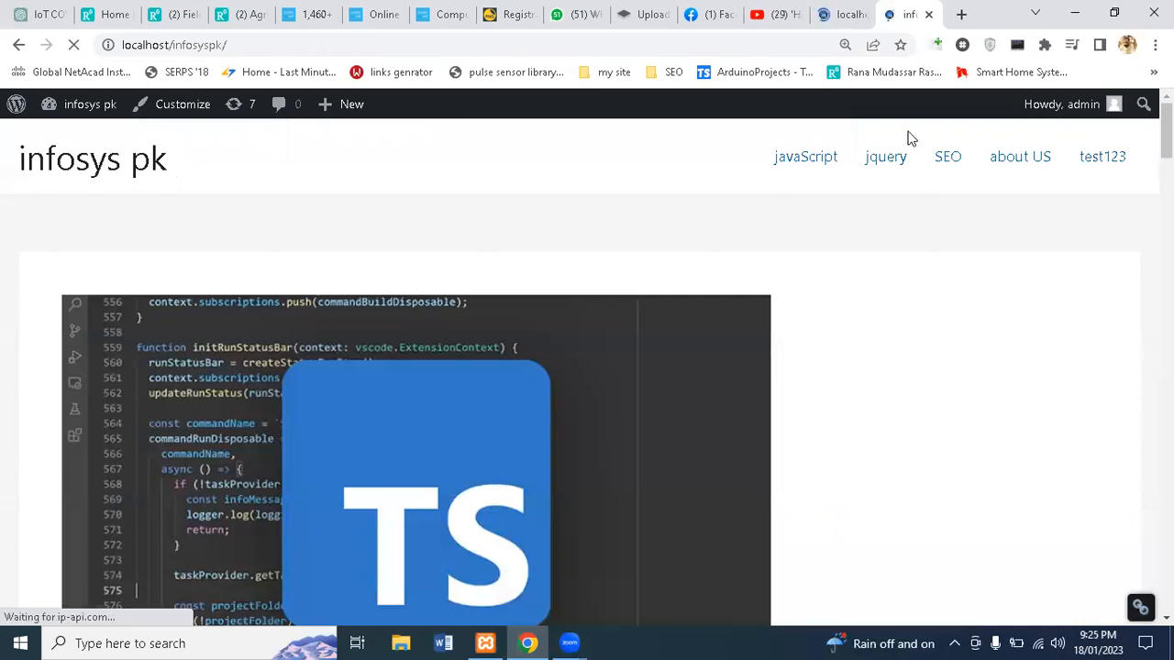
left_click(846, 14)
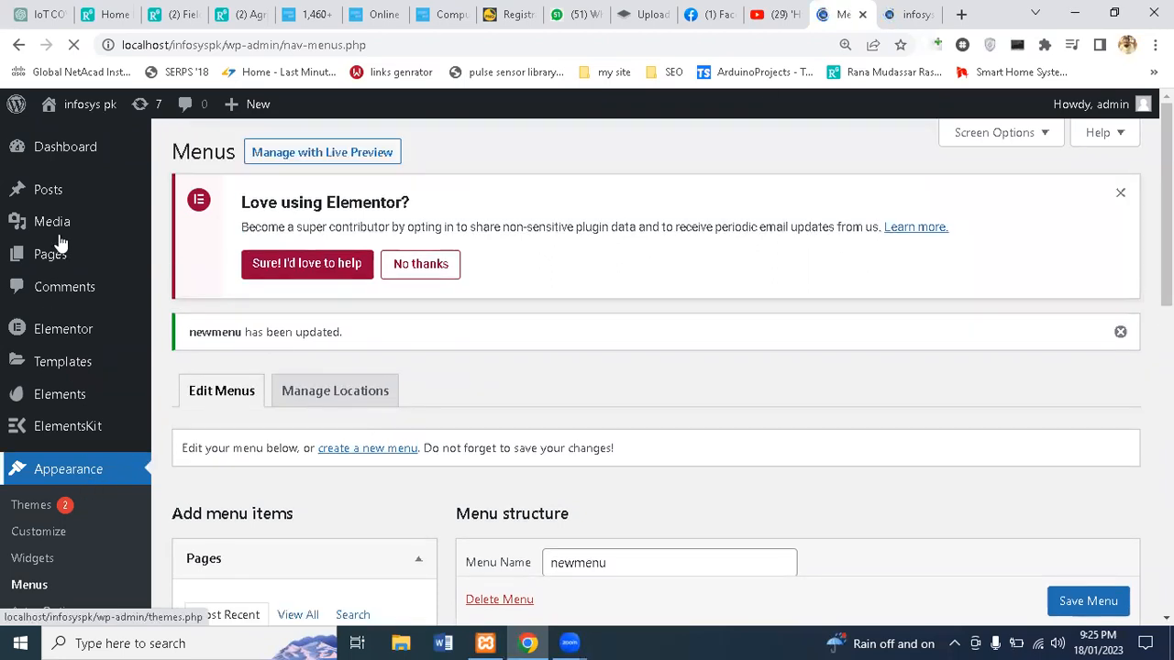
Step: Add a new page titled 'menupage', publish it, and launch Elementor on it
mouse_move(51, 254)
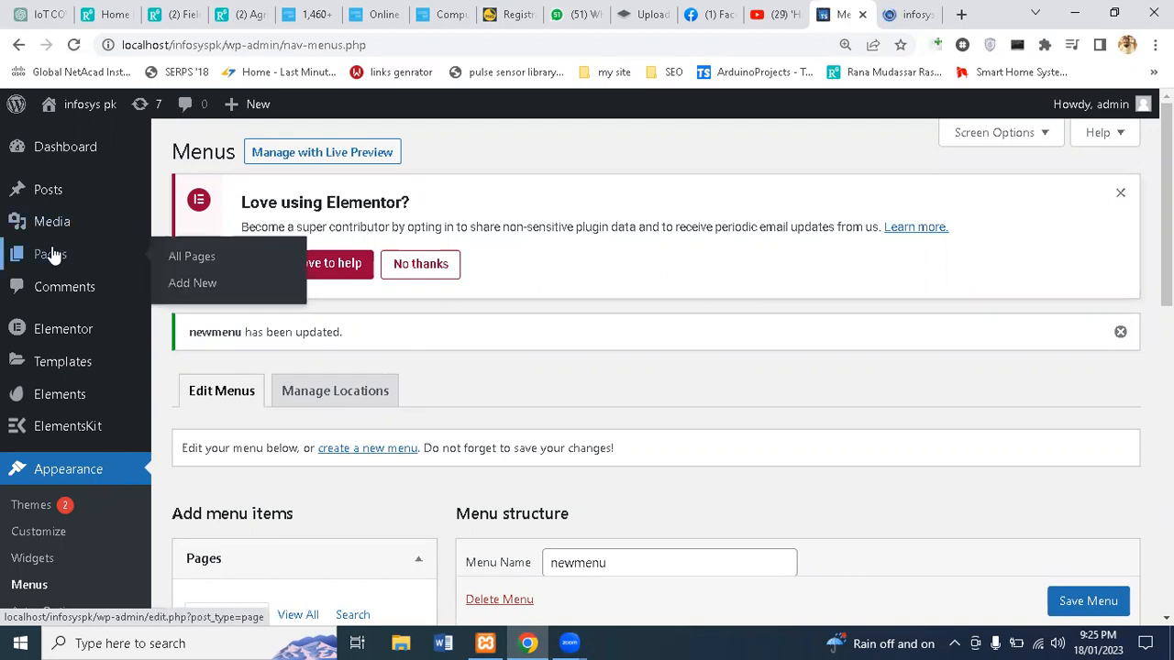
left_click(192, 285)
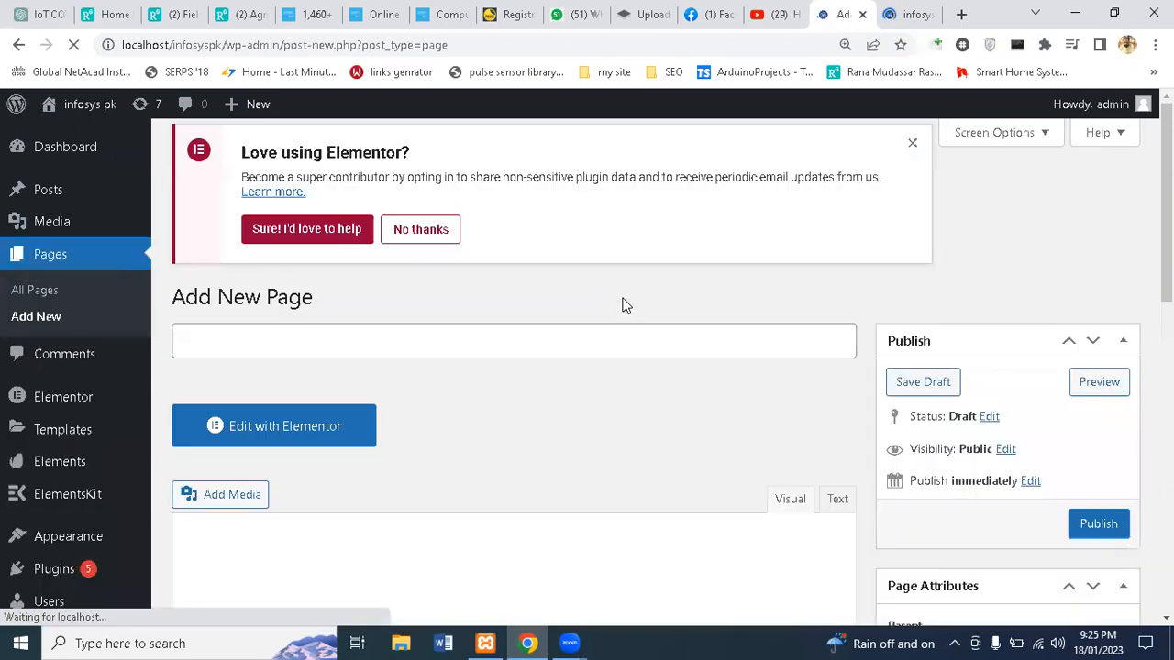
type("m")
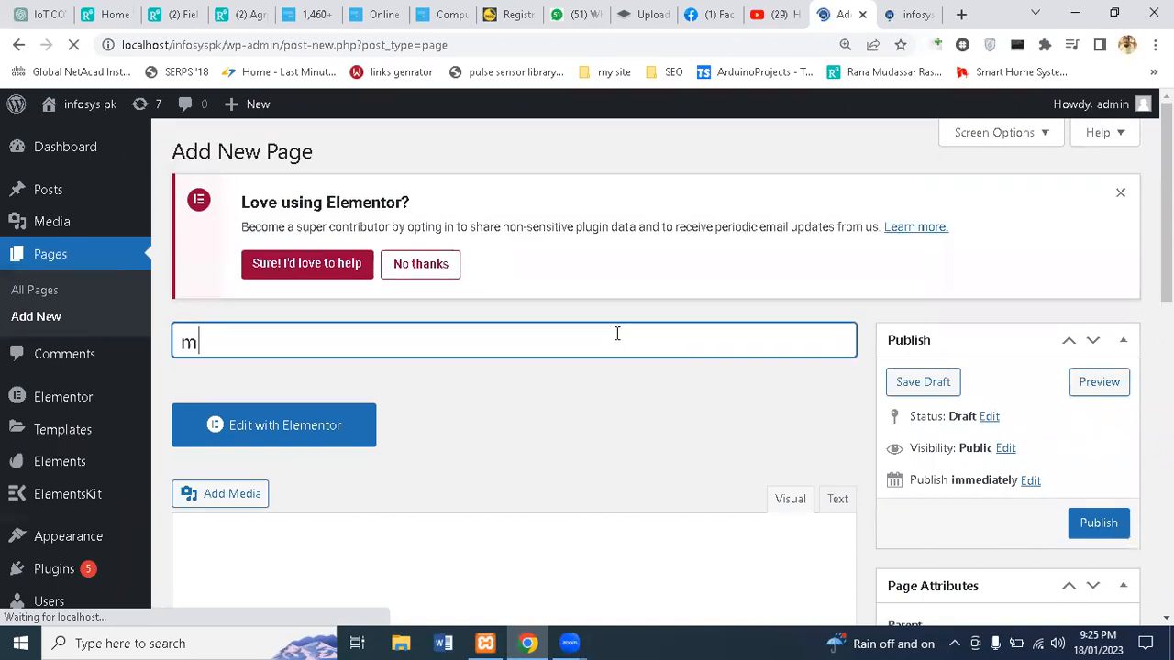
type("enupage")
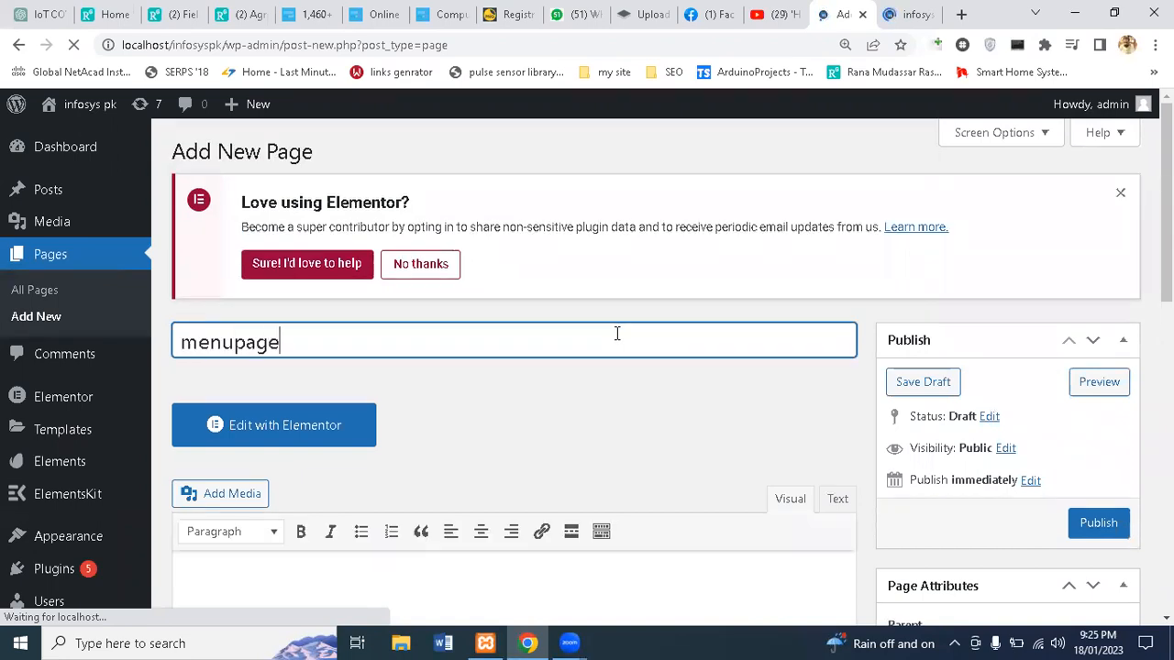
left_click(1099, 524)
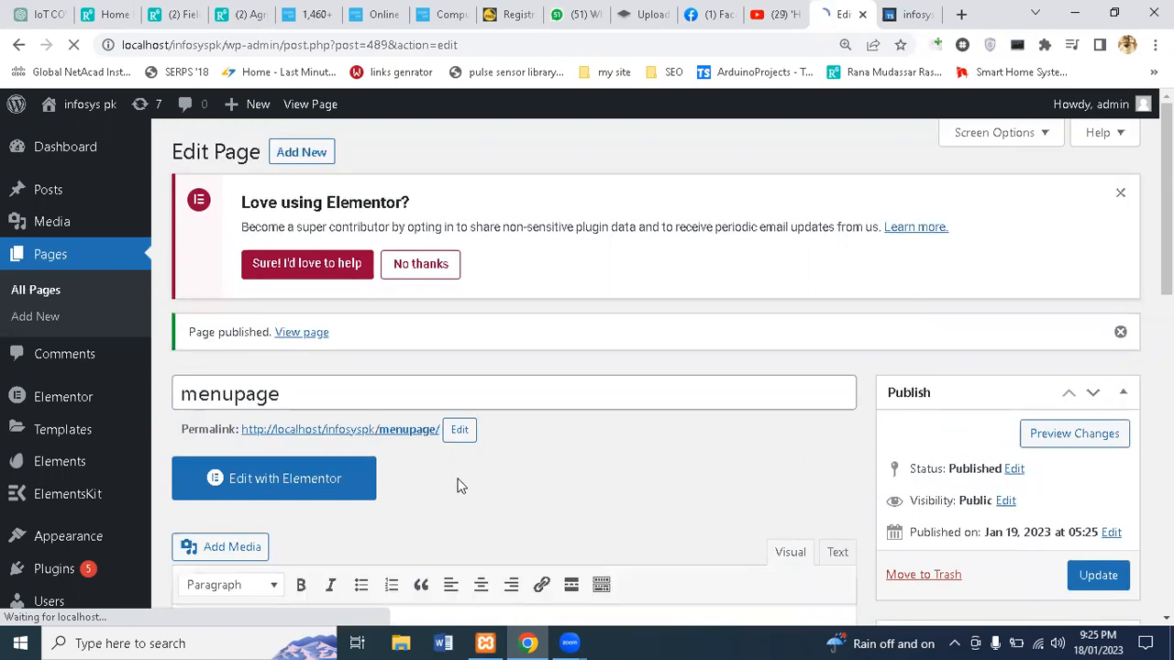
left_click(333, 487)
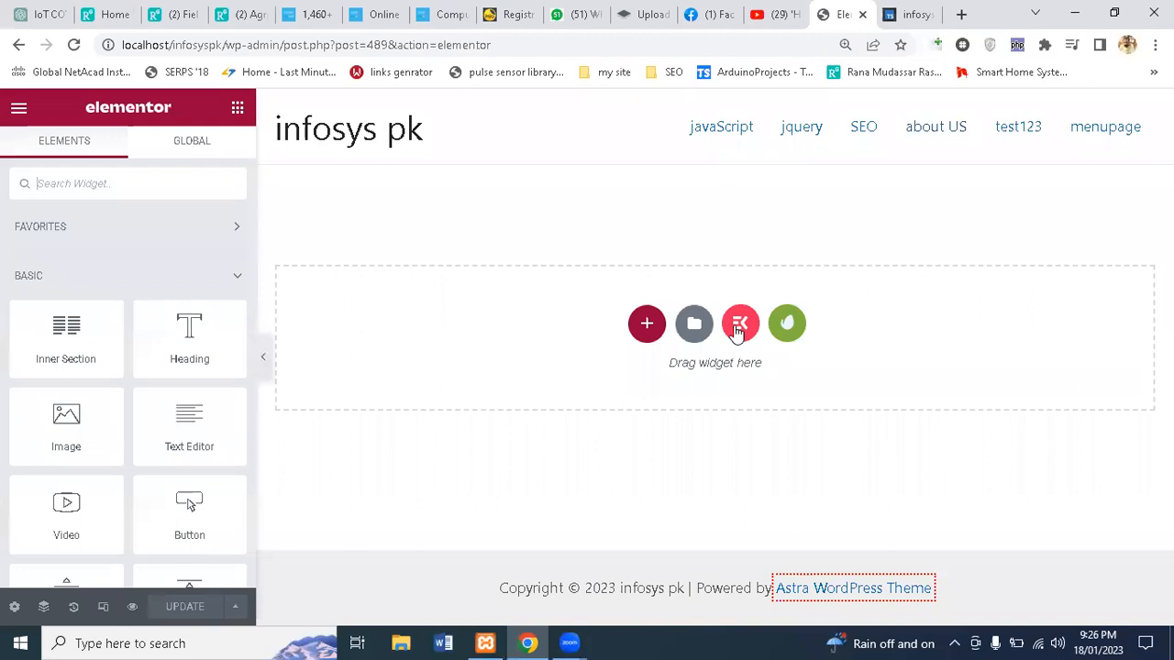
Step: Open the ElementsKit template library from the empty drop area of menupage
left_click(739, 324)
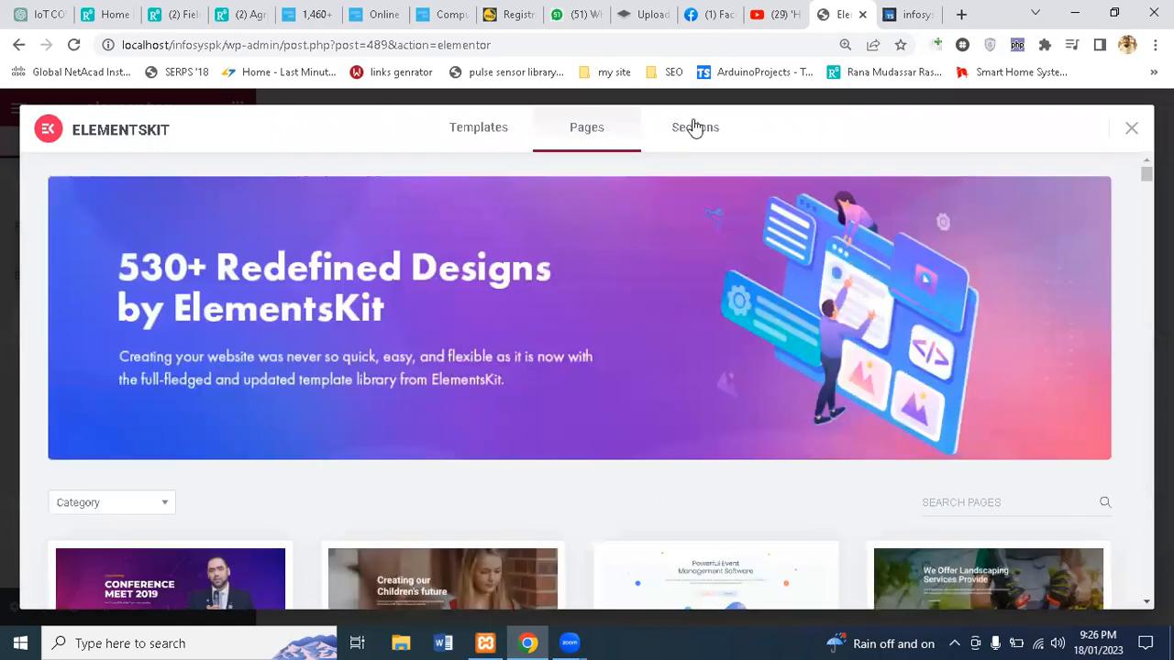
Step: From the library's Sections tab, insert the Header – Section 6 block
left_click(694, 127)
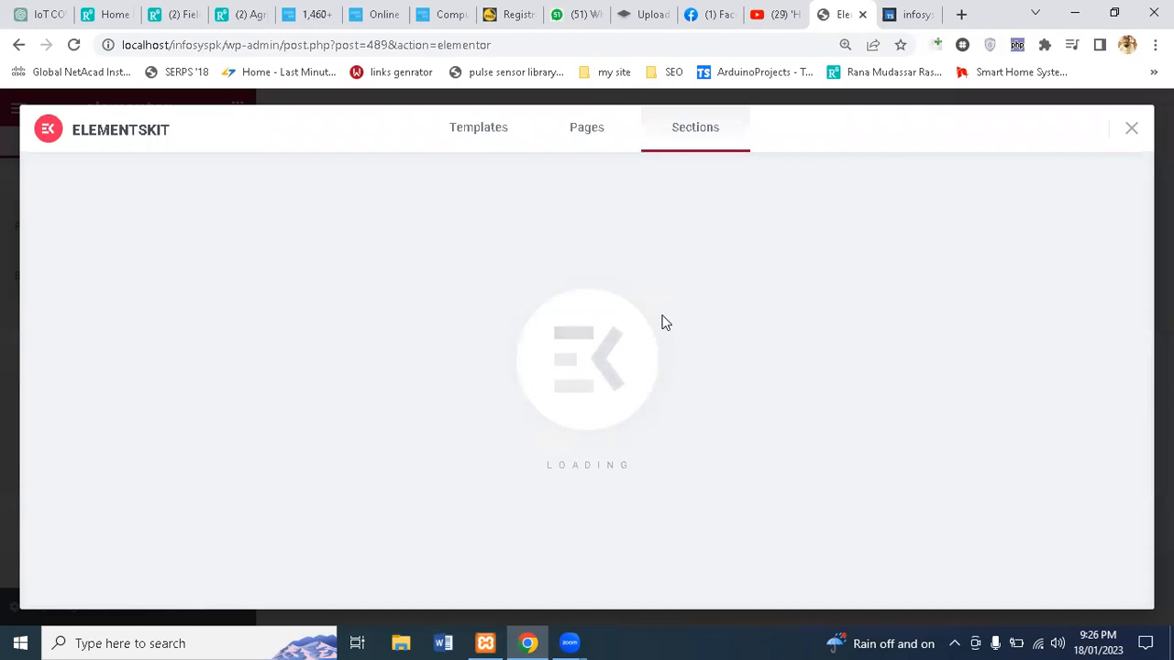
scroll(666, 322, "down", 2)
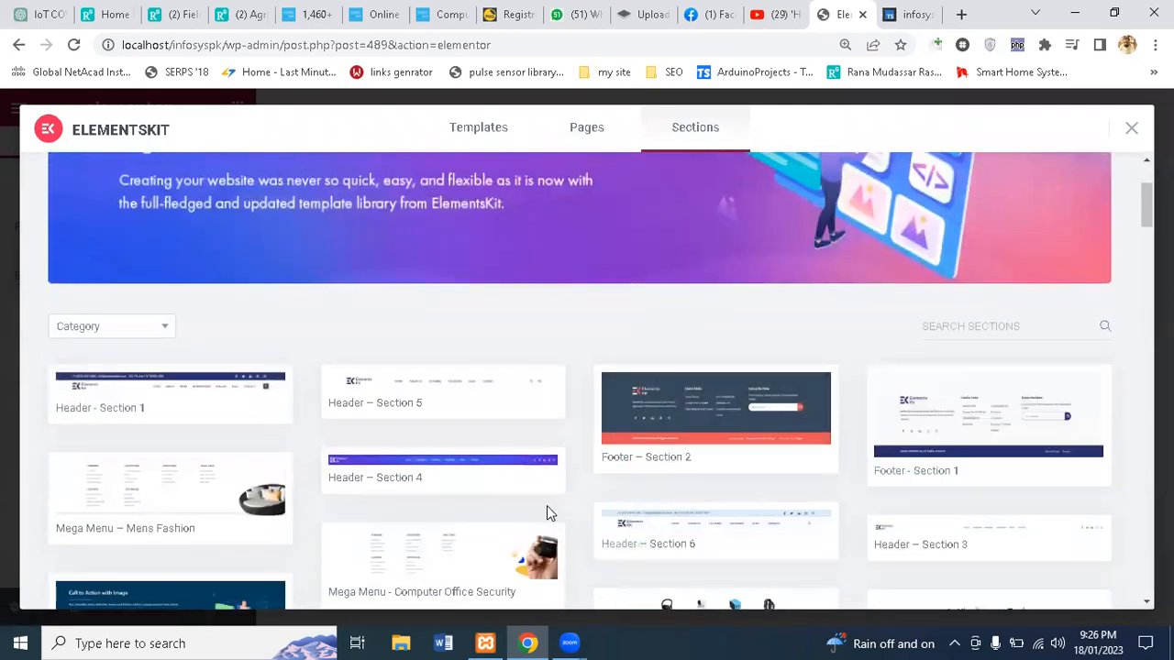
scroll(546, 514, "down", 1)
mouse_move(183, 325)
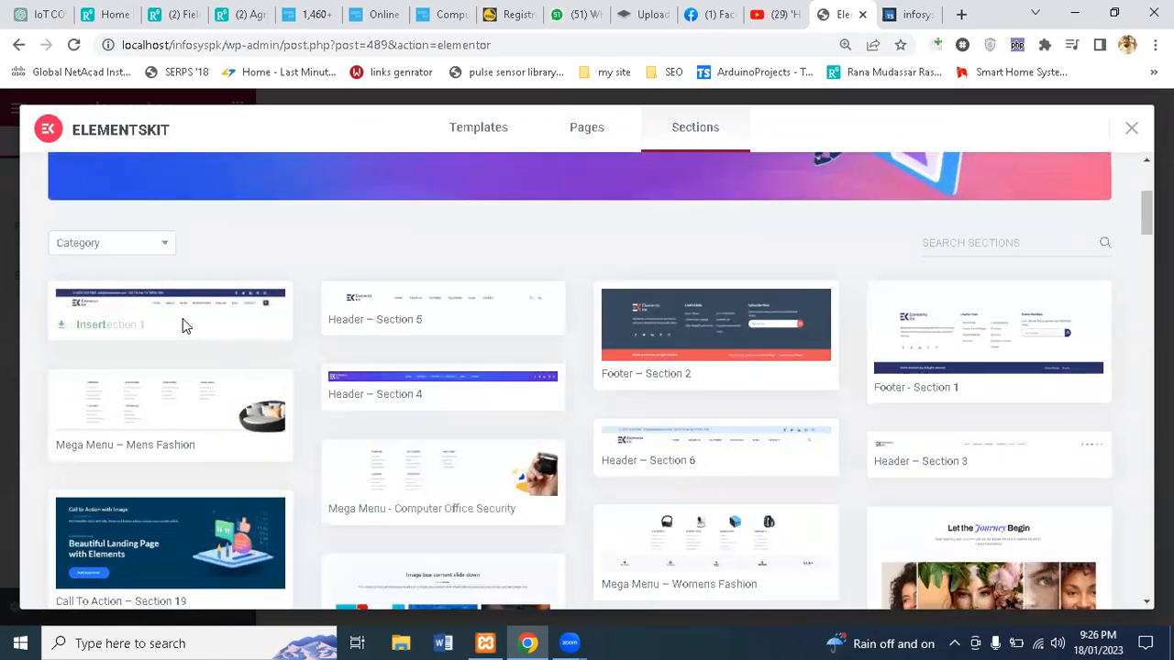
mouse_move(690, 441)
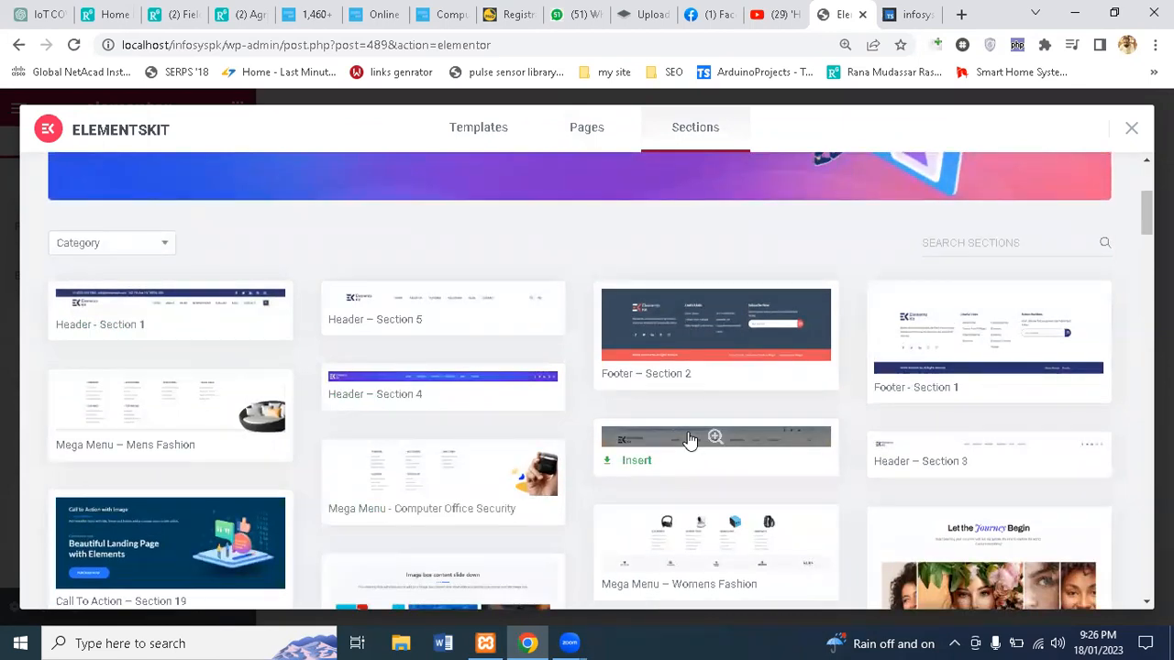
scroll(690, 441, "down", 1)
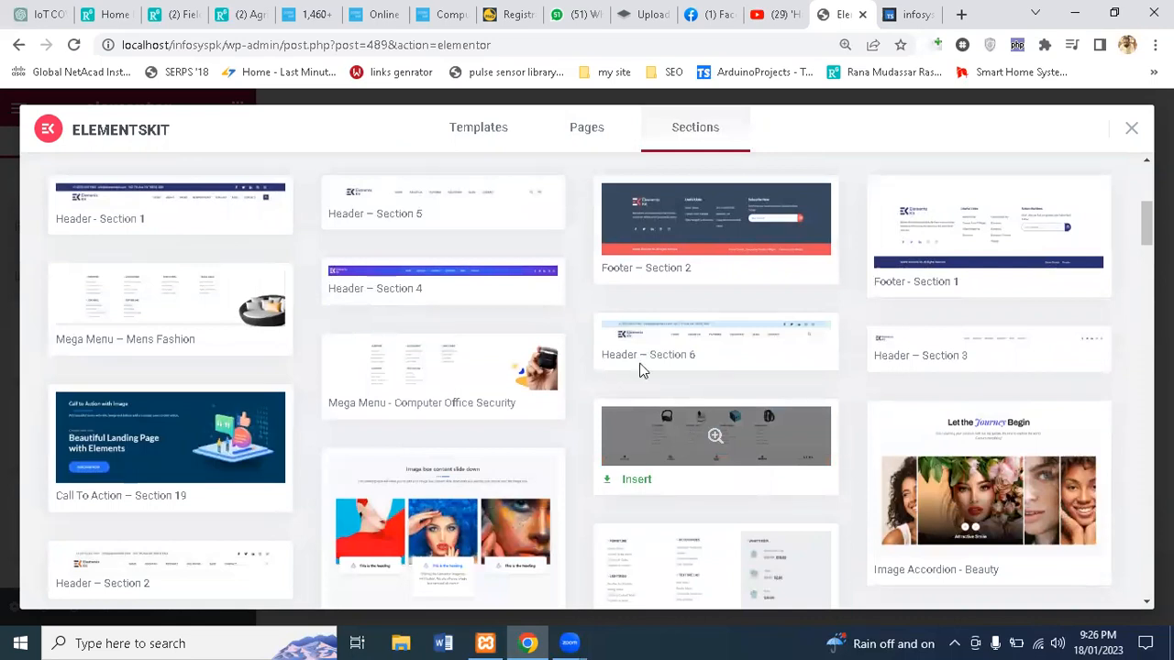
mouse_move(438, 207)
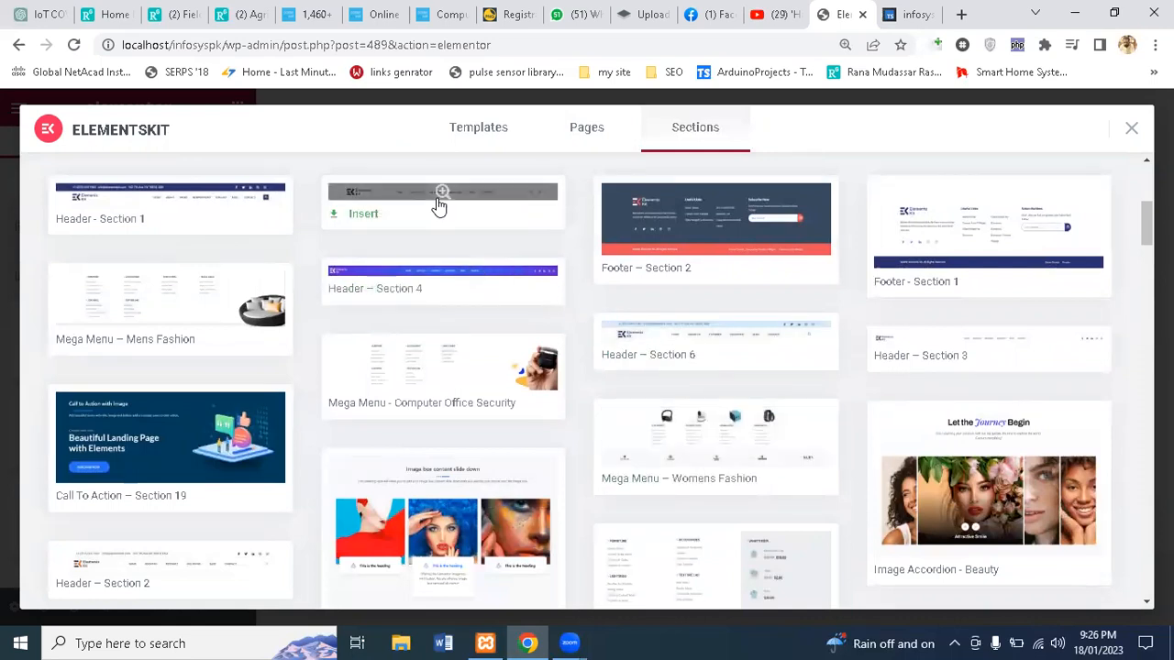
mouse_move(671, 348)
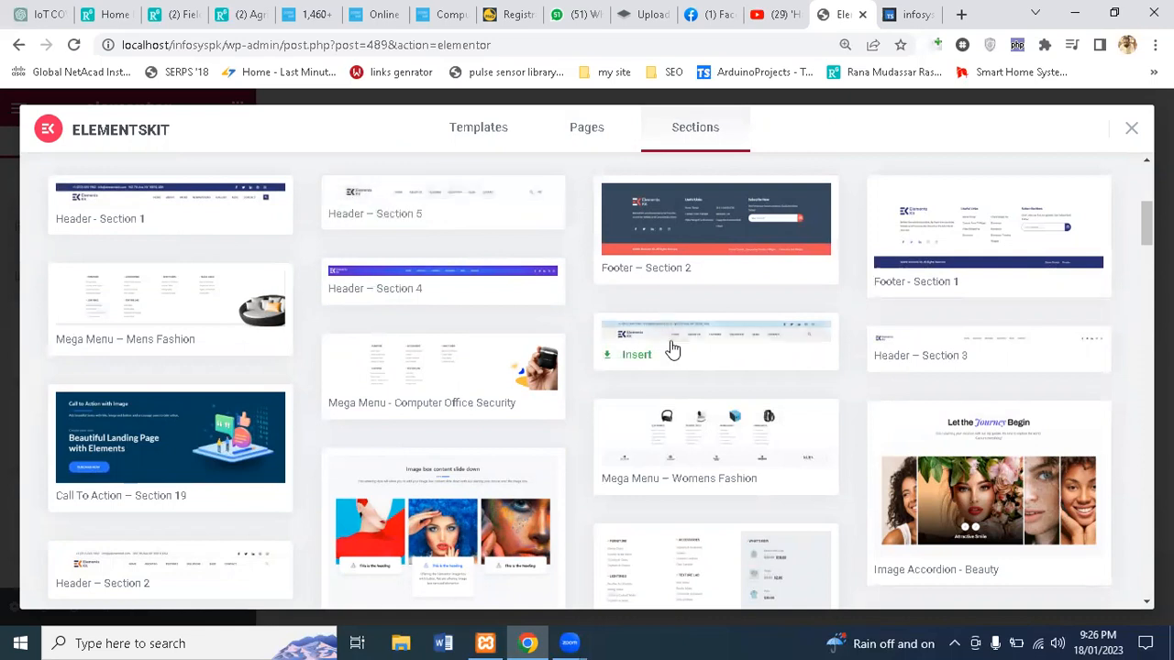
left_click(633, 357)
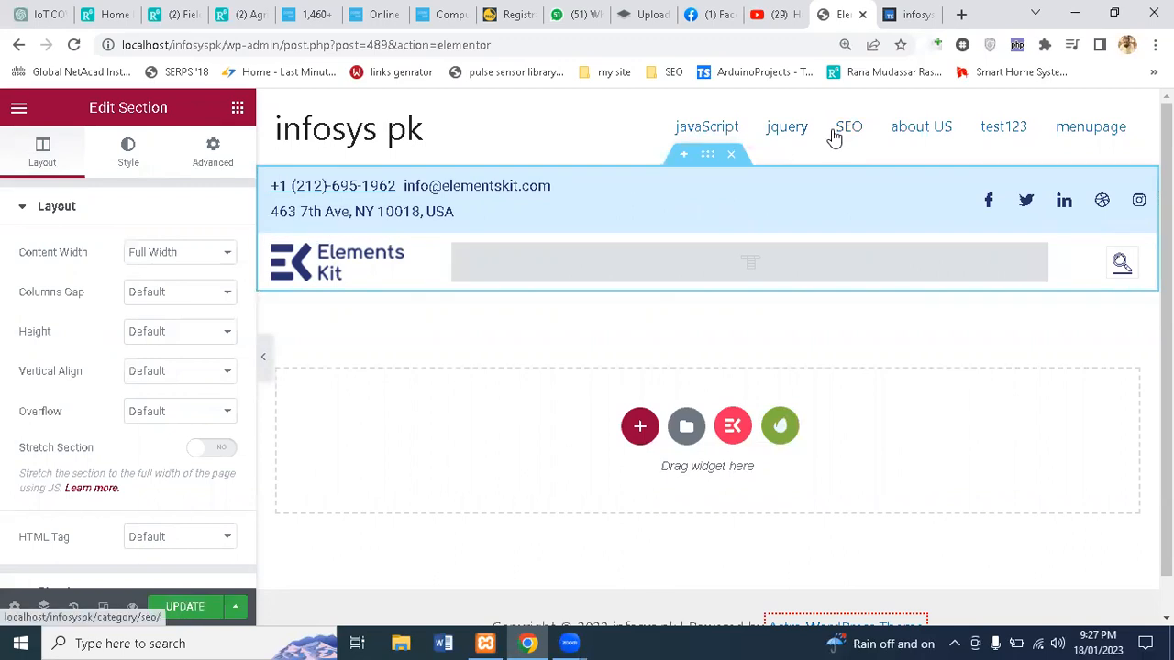
Step: Set menupage's Page Layout to Elementor Canvas in the page settings
left_click(10, 610)
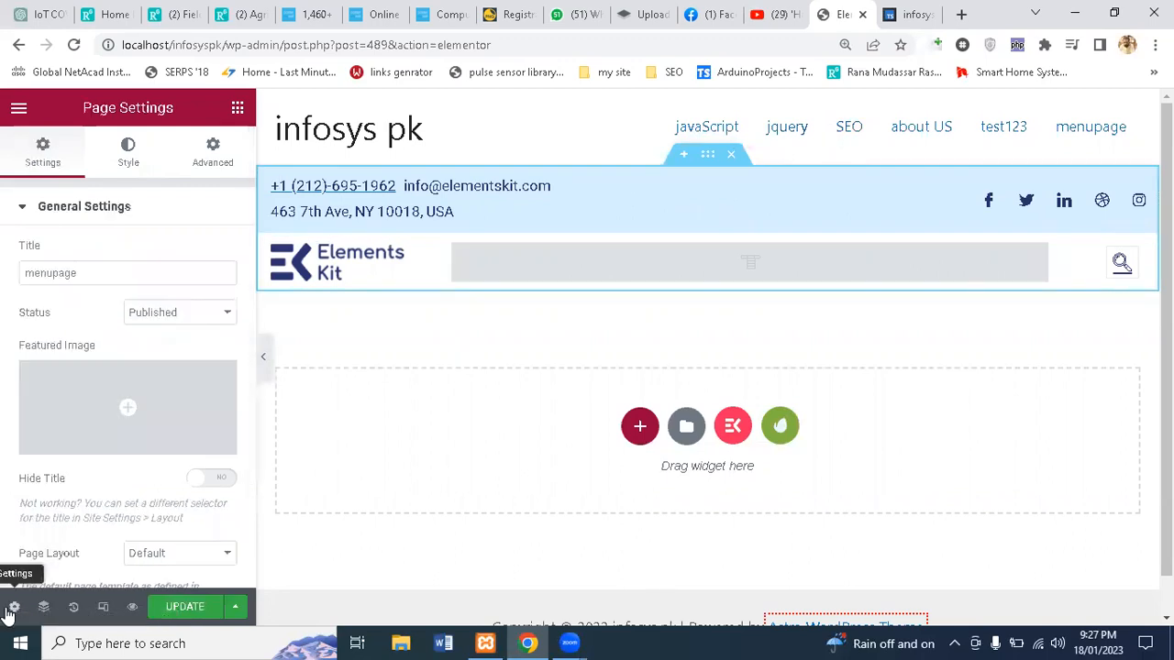
left_click(154, 557)
scroll(156, 571, "down", 1)
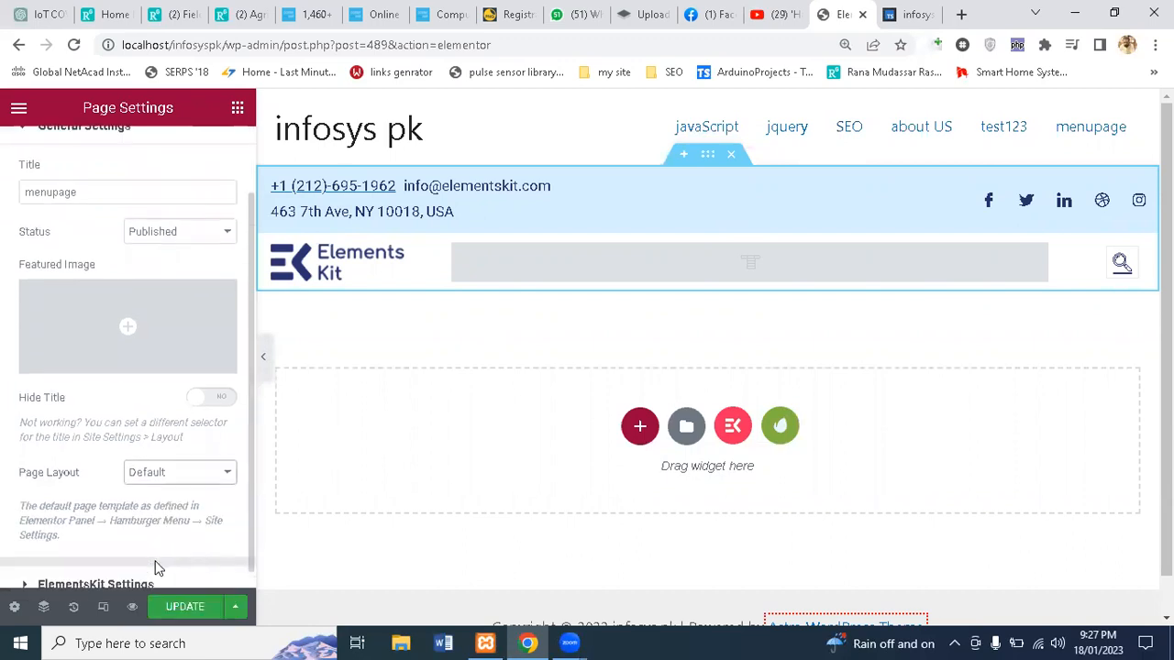
left_click(157, 468)
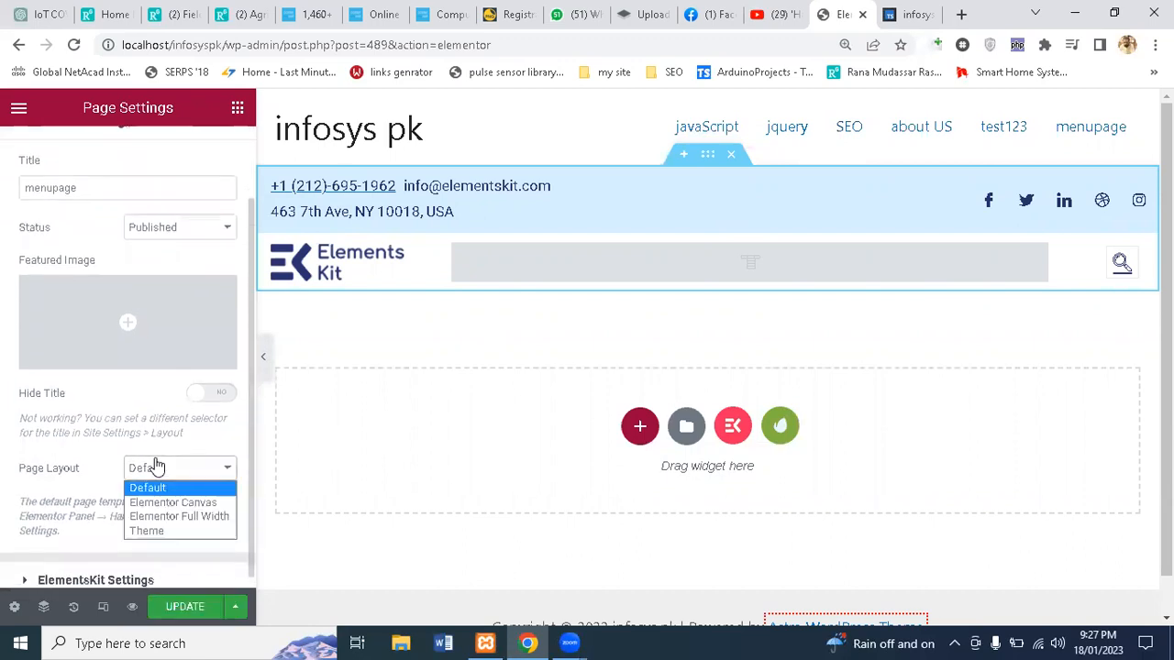
left_click(167, 503)
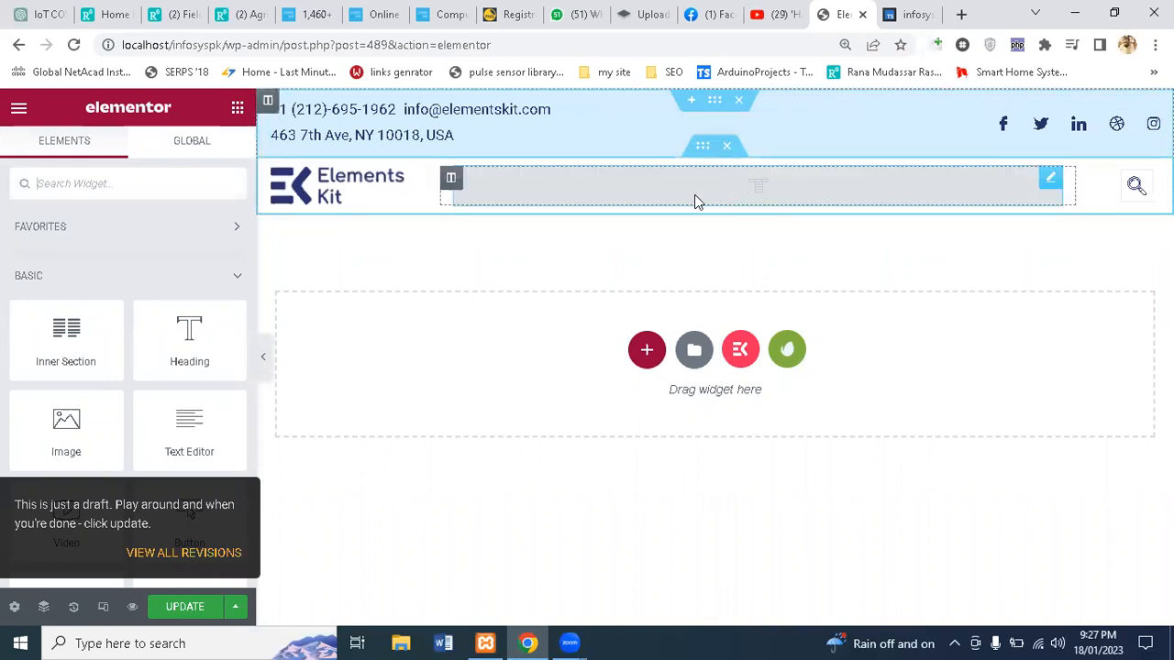
Step: Point the header's ElementsKit Nav Menu widget at newmenu and preview the page full-width
left_click(1007, 191)
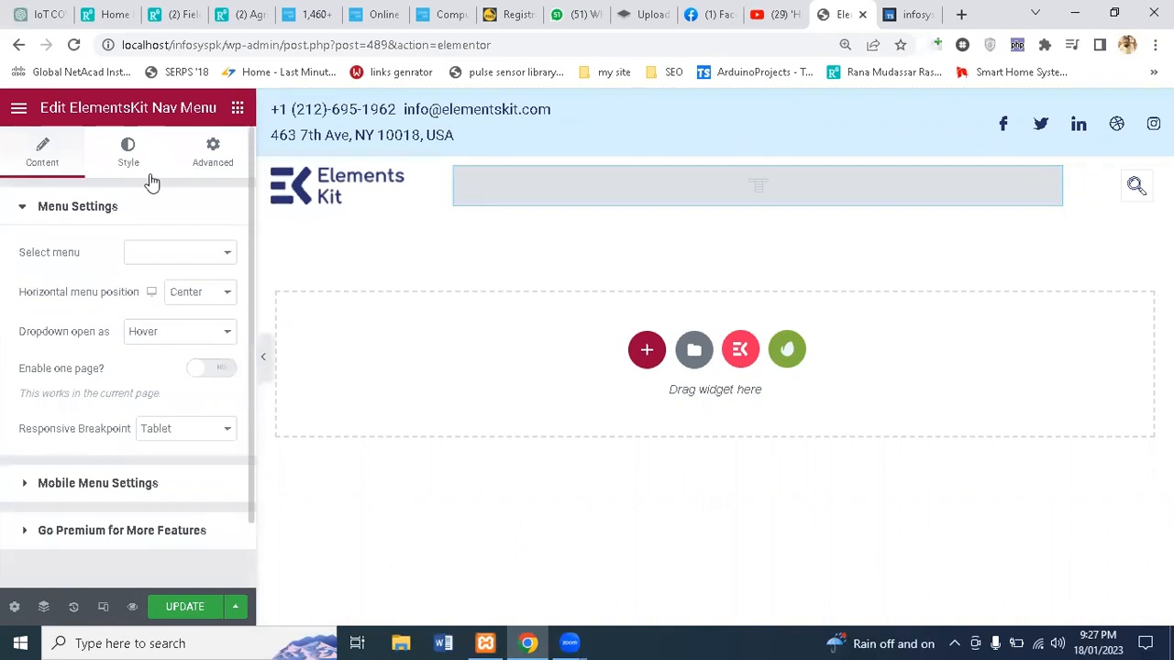
left_click(237, 109)
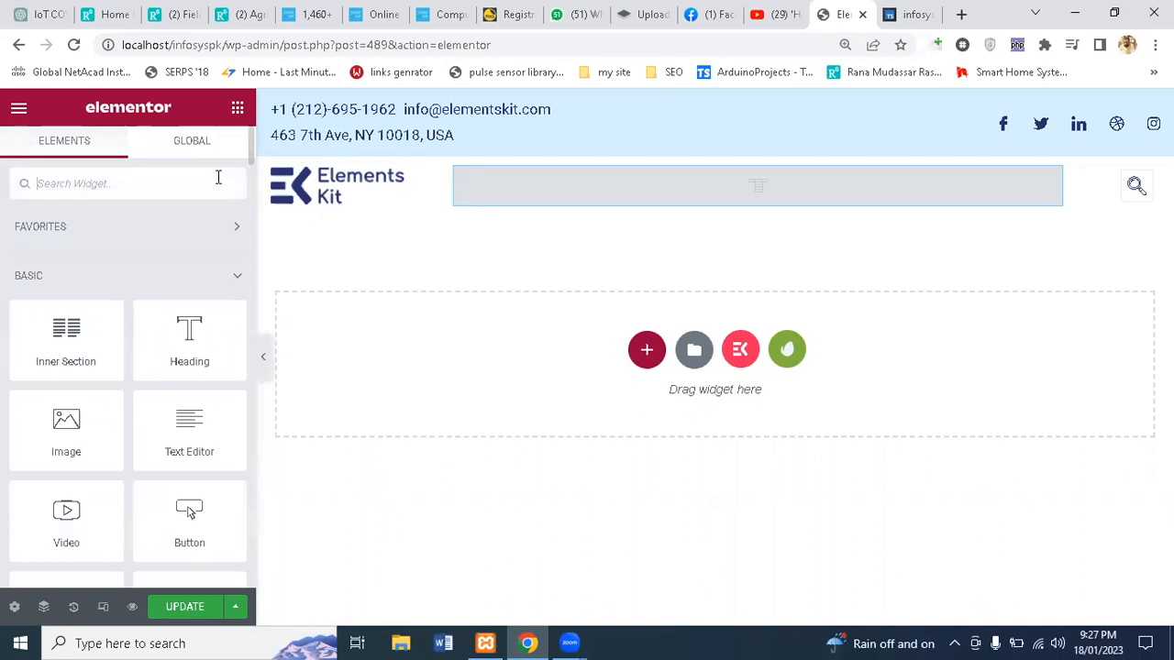
type("men")
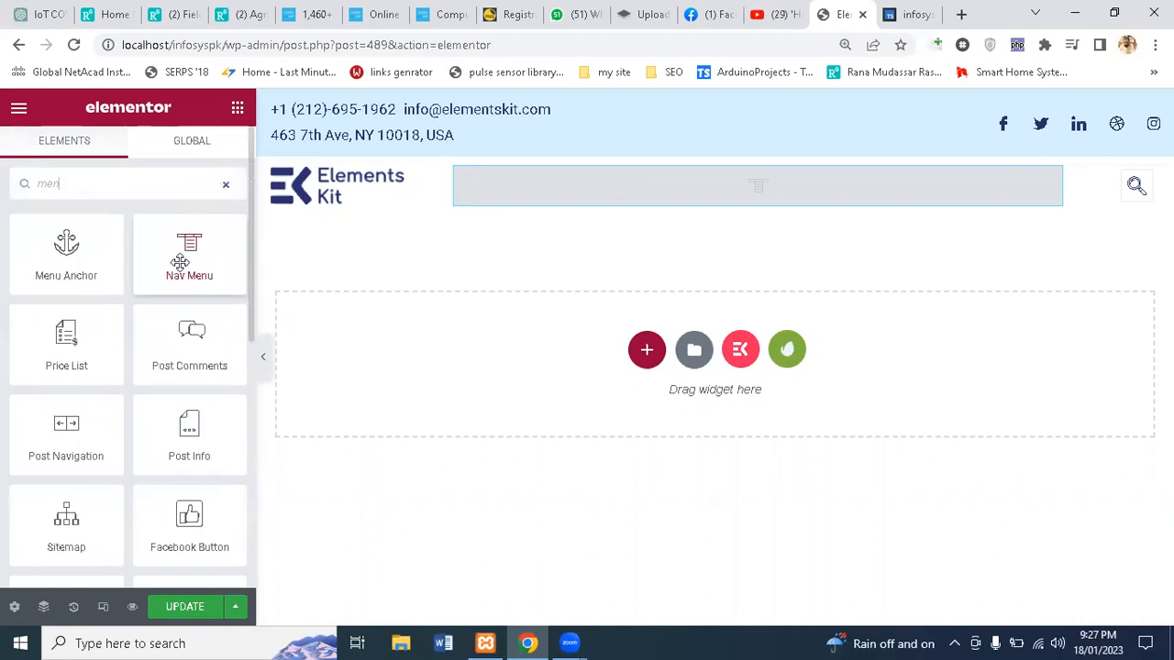
left_click(796, 195)
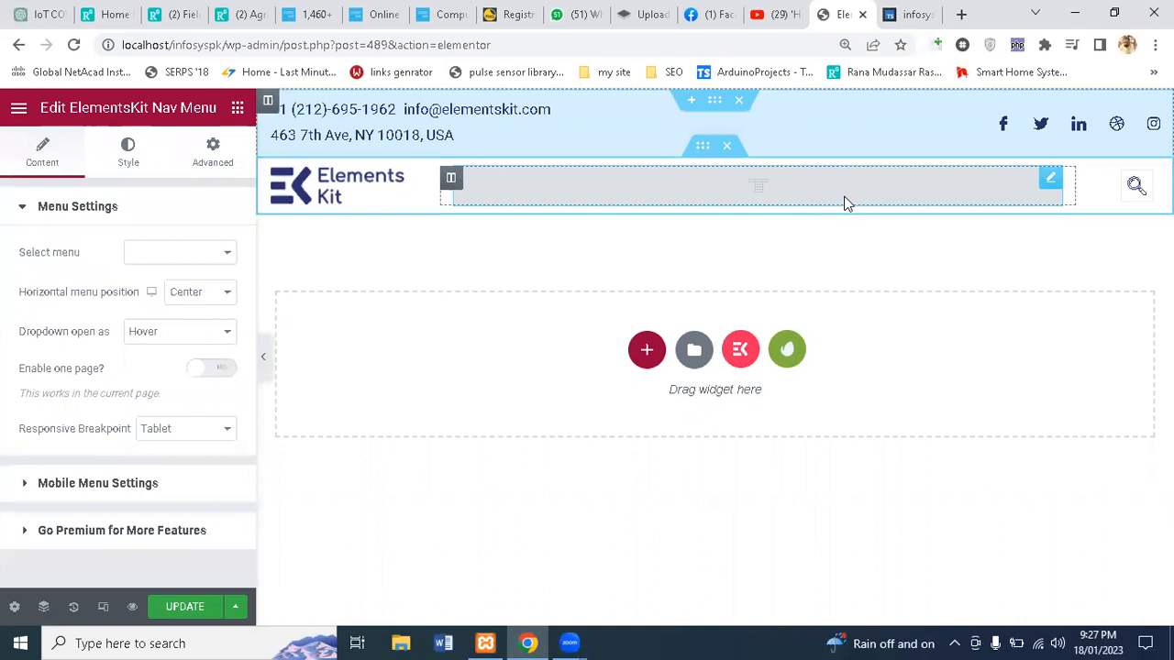
left_click(190, 259)
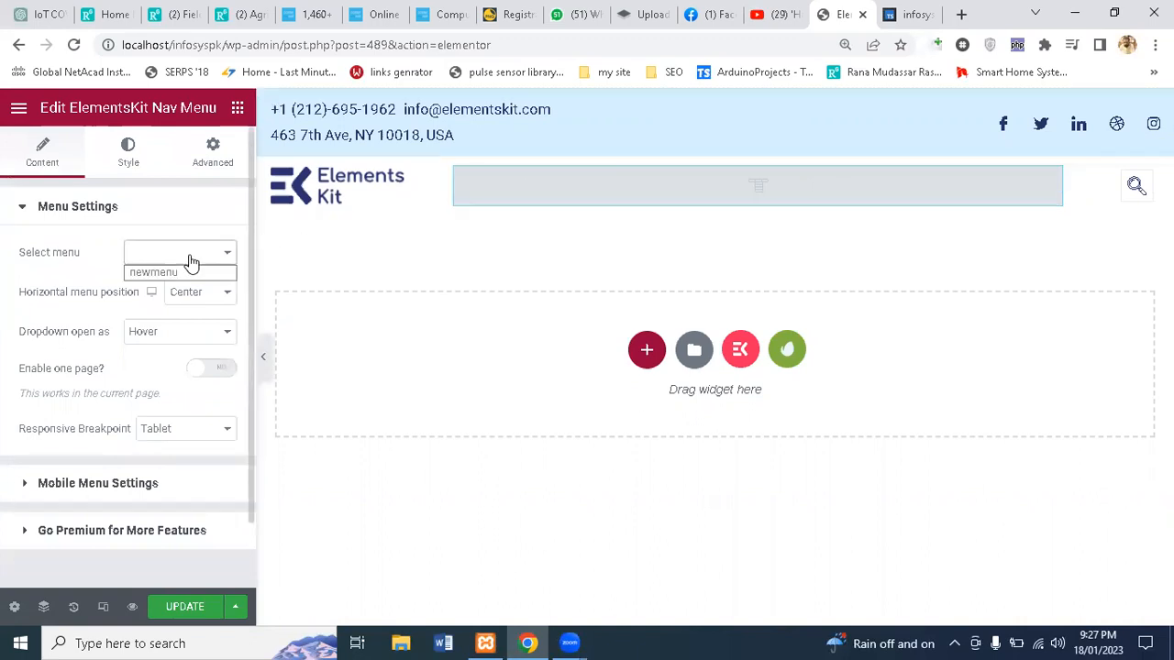
left_click(179, 266)
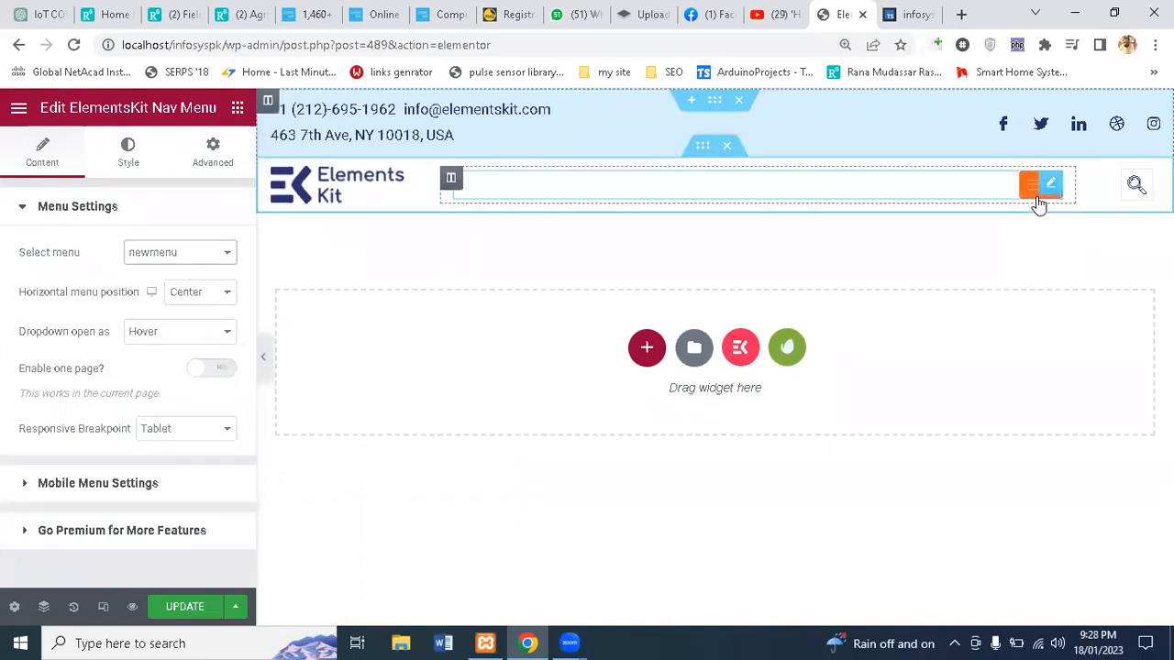
left_click(263, 362)
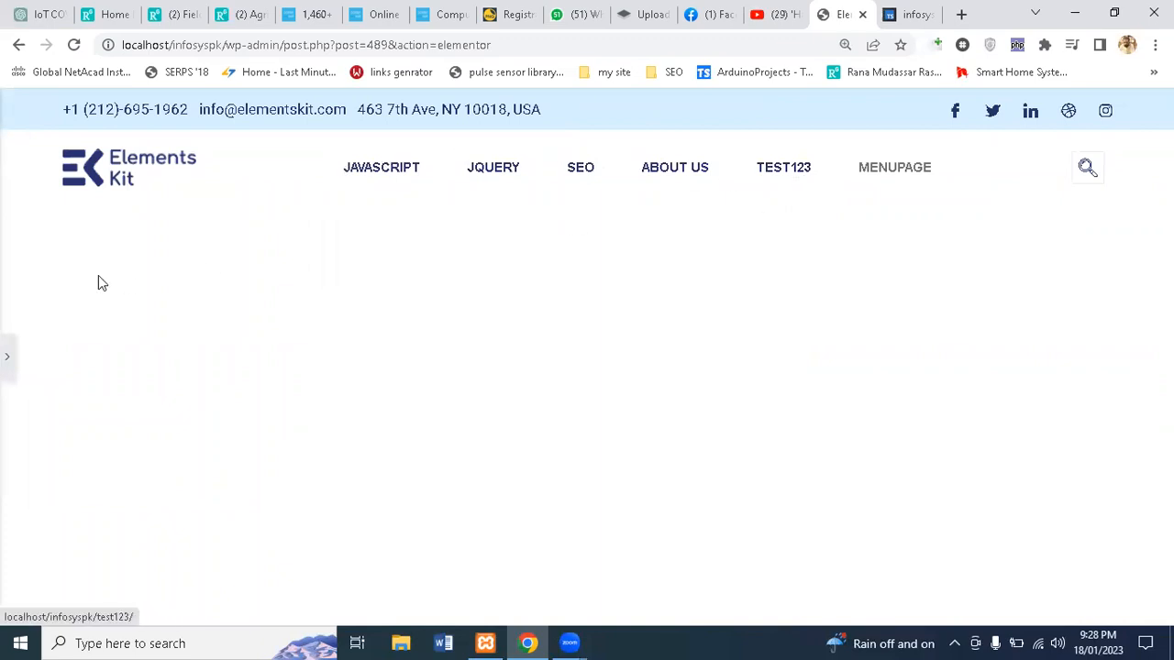
Step: Enable one-page mode on the header nav menu, keeping submenu dropdowns on hover
left_click(8, 356)
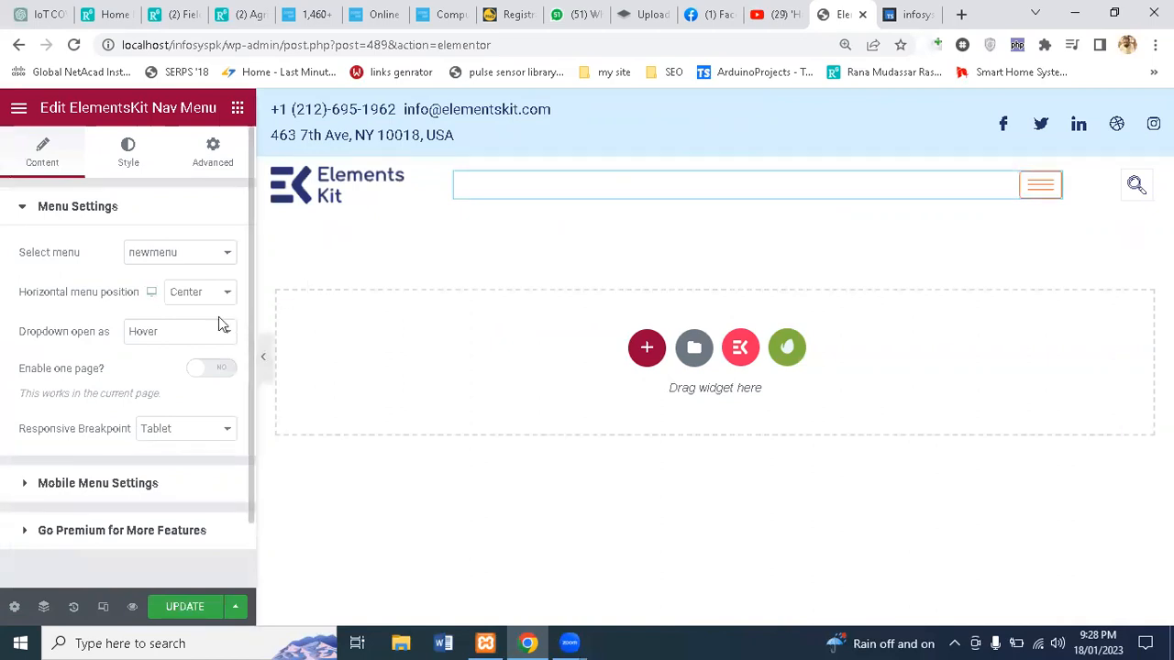
left_click(190, 345)
left_click(190, 349)
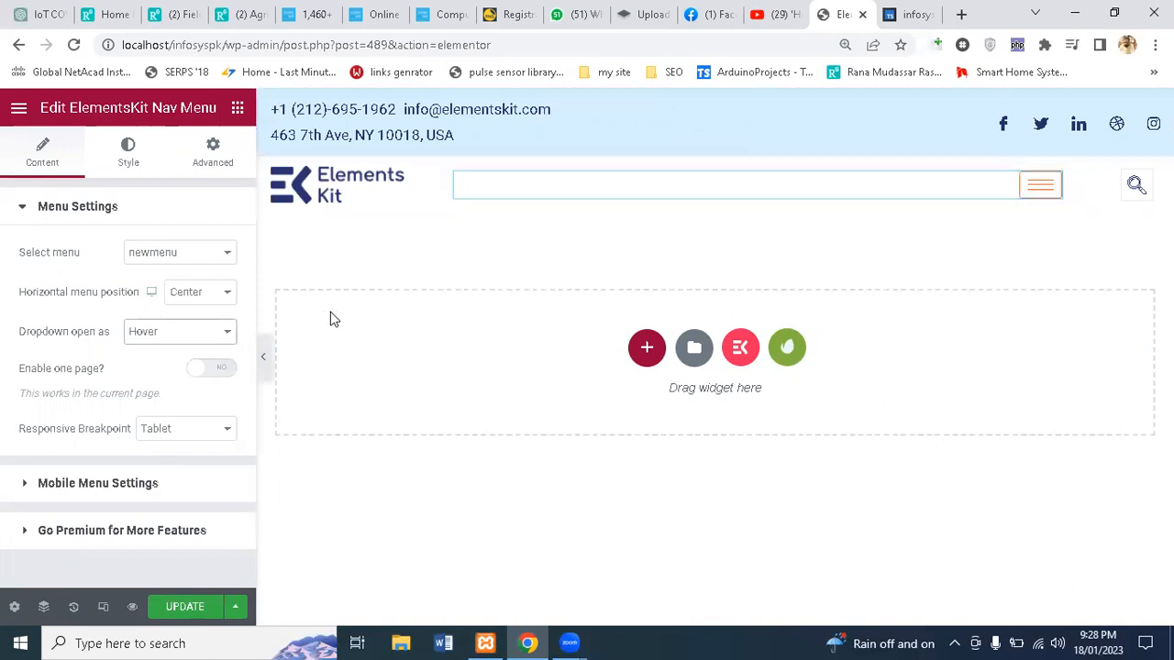
left_click(220, 372)
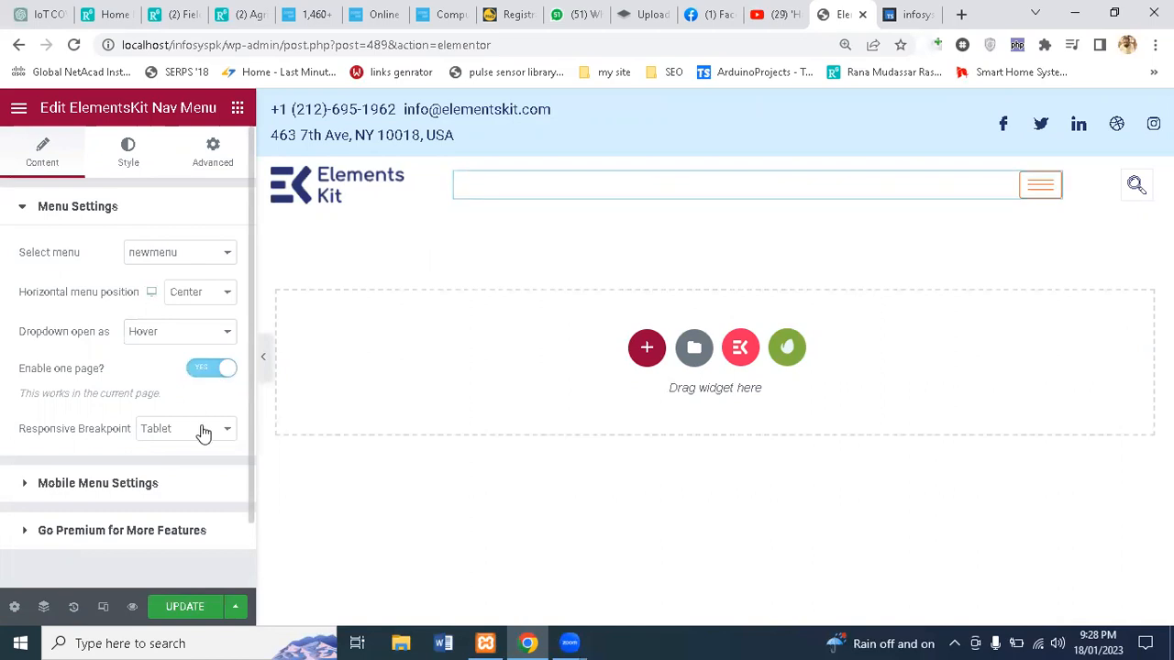
left_click(150, 483)
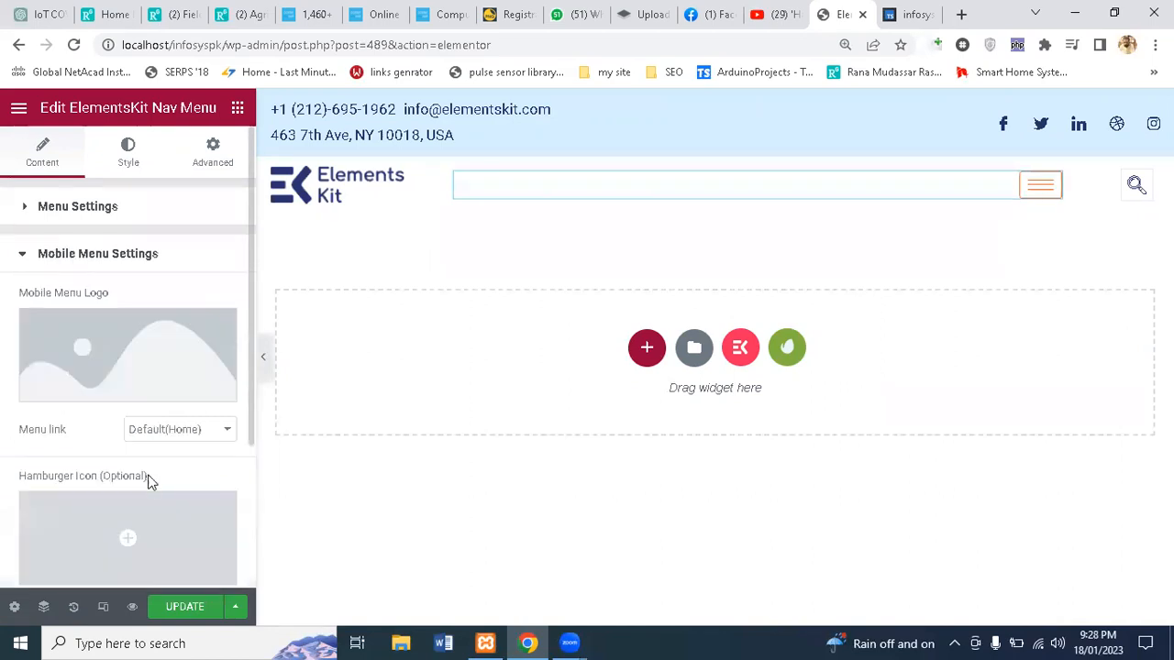
left_click(43, 261)
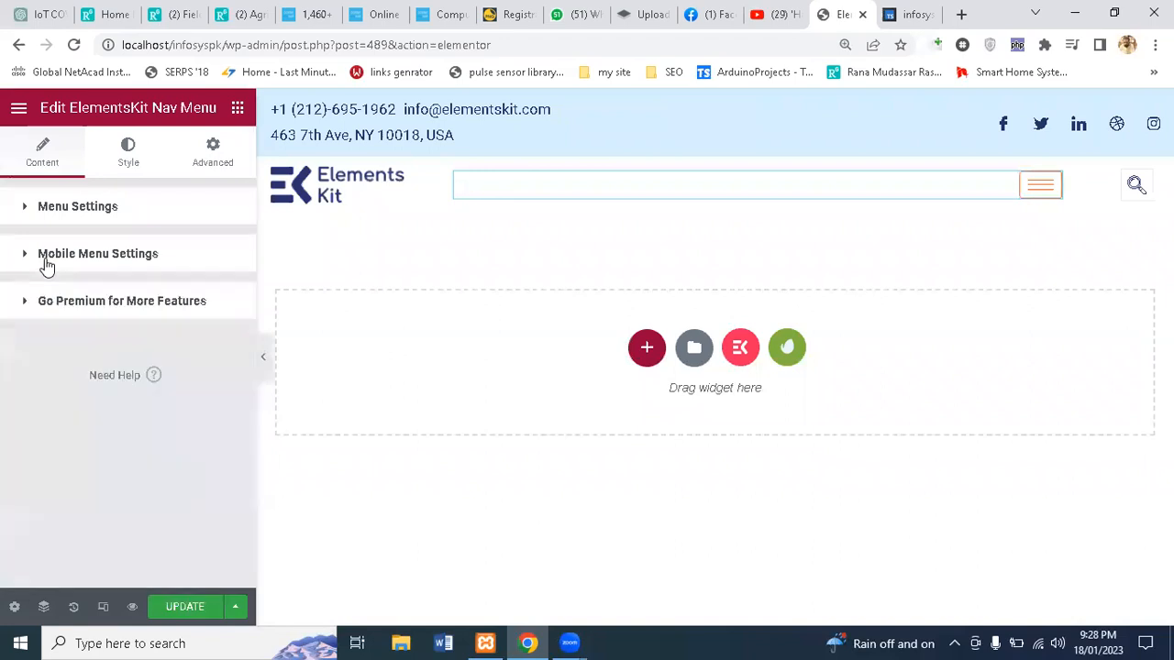
Step: Select the whole header section to edit its layout settings
mouse_move(676, 120)
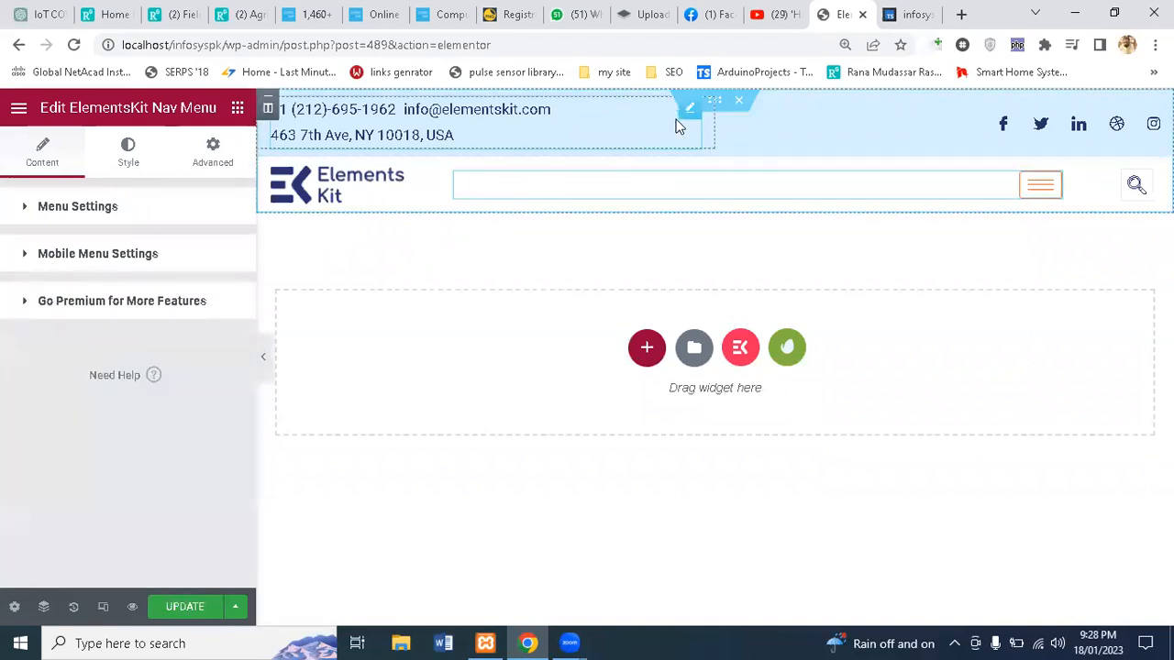
left_click(715, 102)
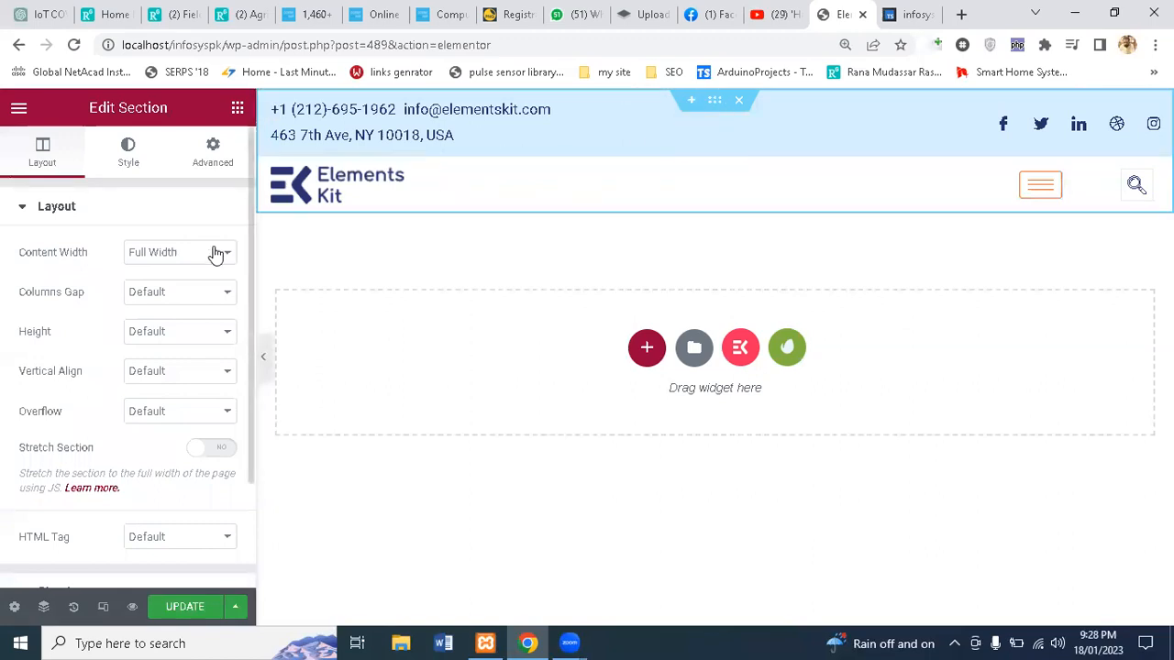
mouse_move(521, 136)
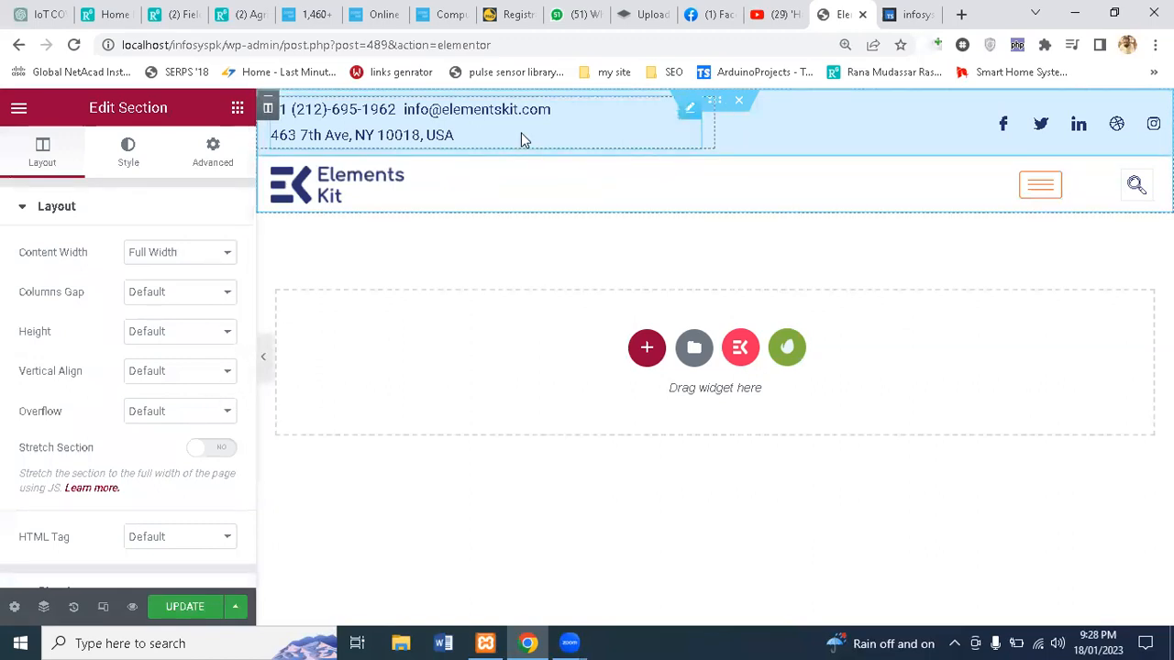
Step: In the Navigator, drill through Section > Column > Inner Section > Column to the contact Icon List
left_click(44, 607)
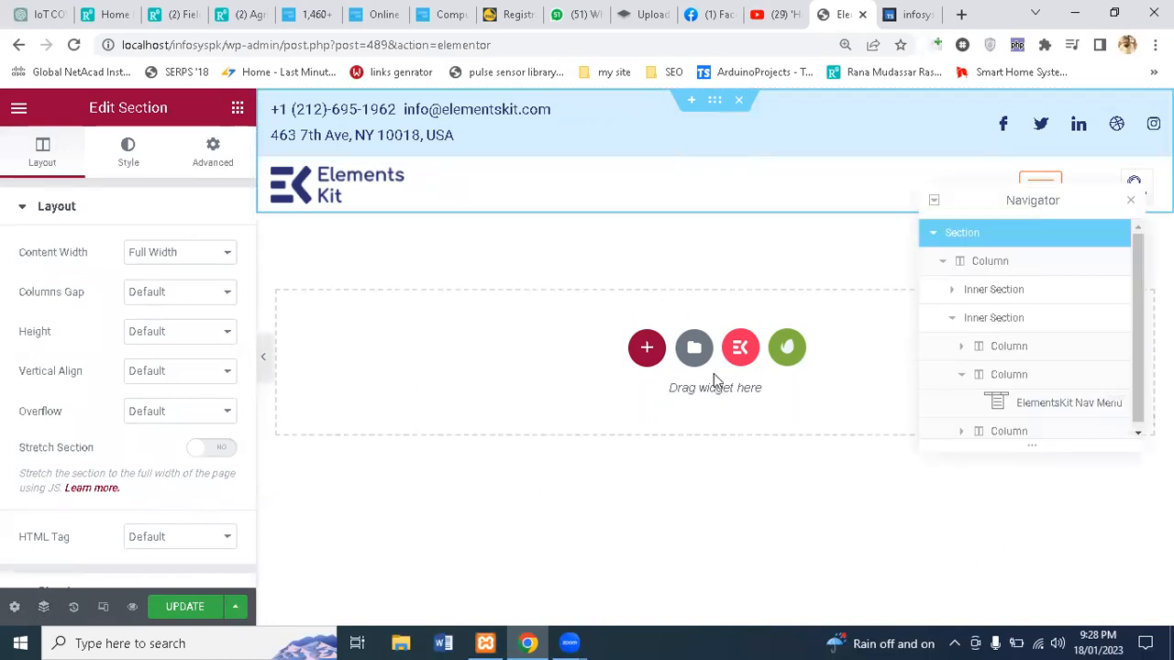
left_click(932, 233)
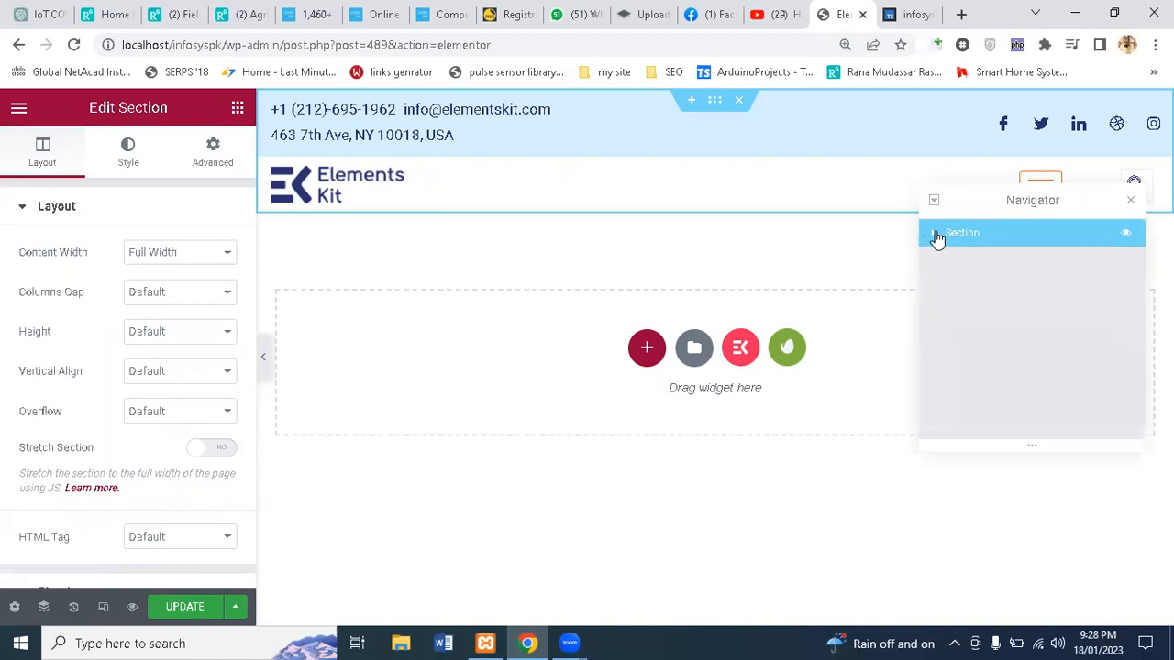
left_click(933, 235)
left_click(949, 263)
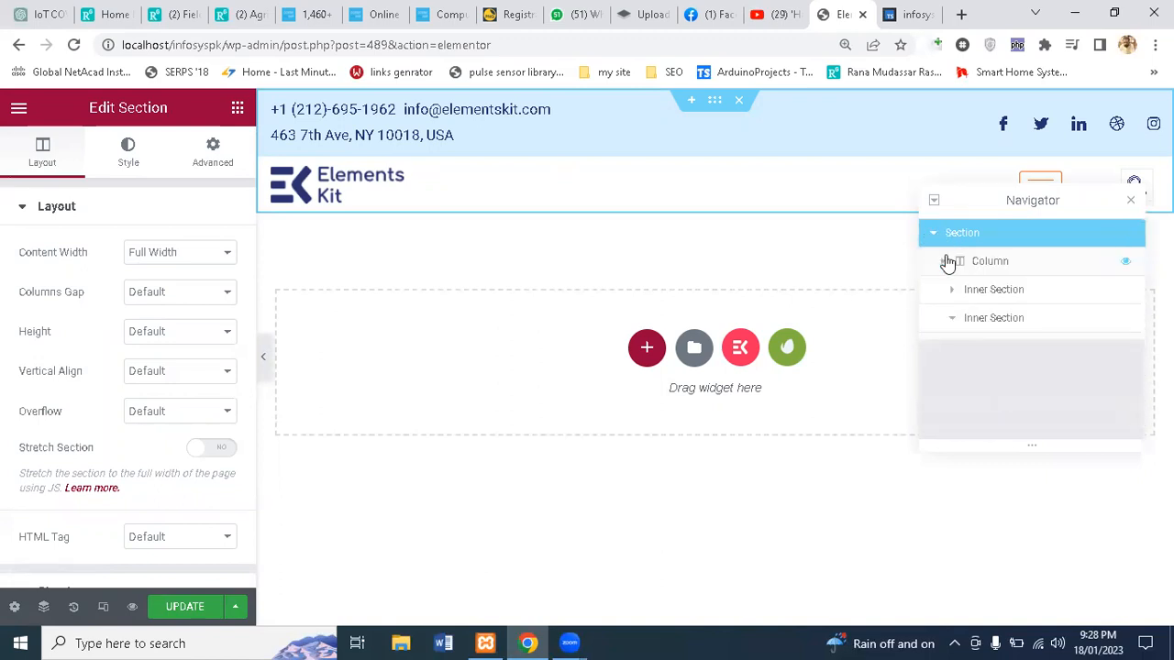
left_click(948, 263)
left_click(948, 263)
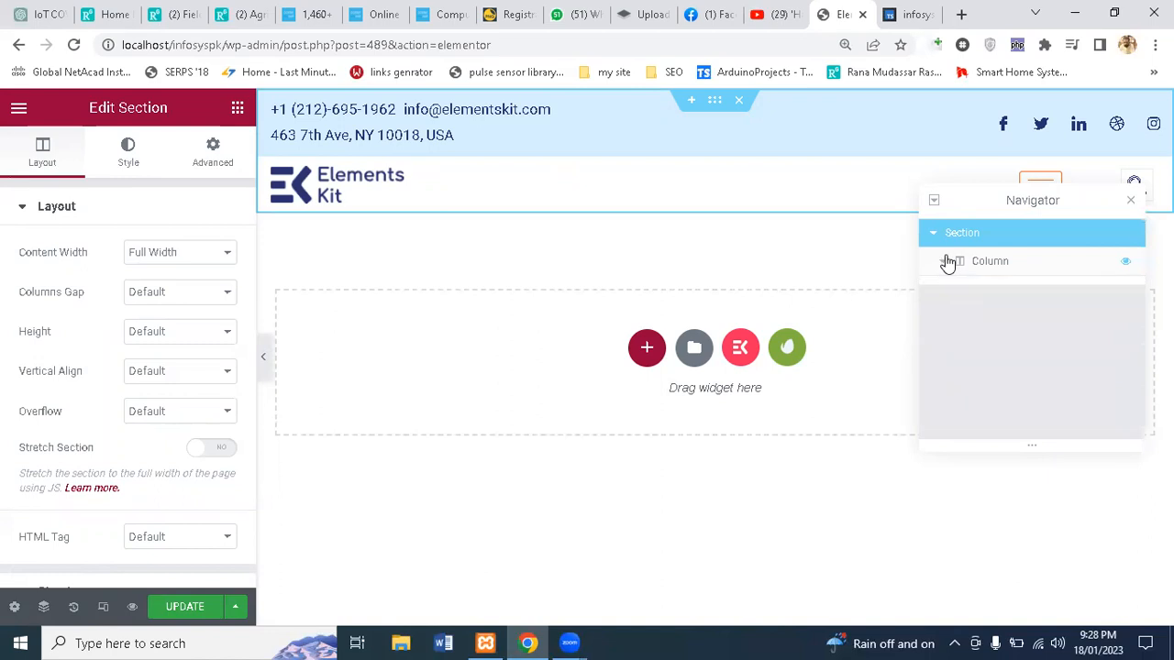
left_click(948, 263)
left_click(974, 292)
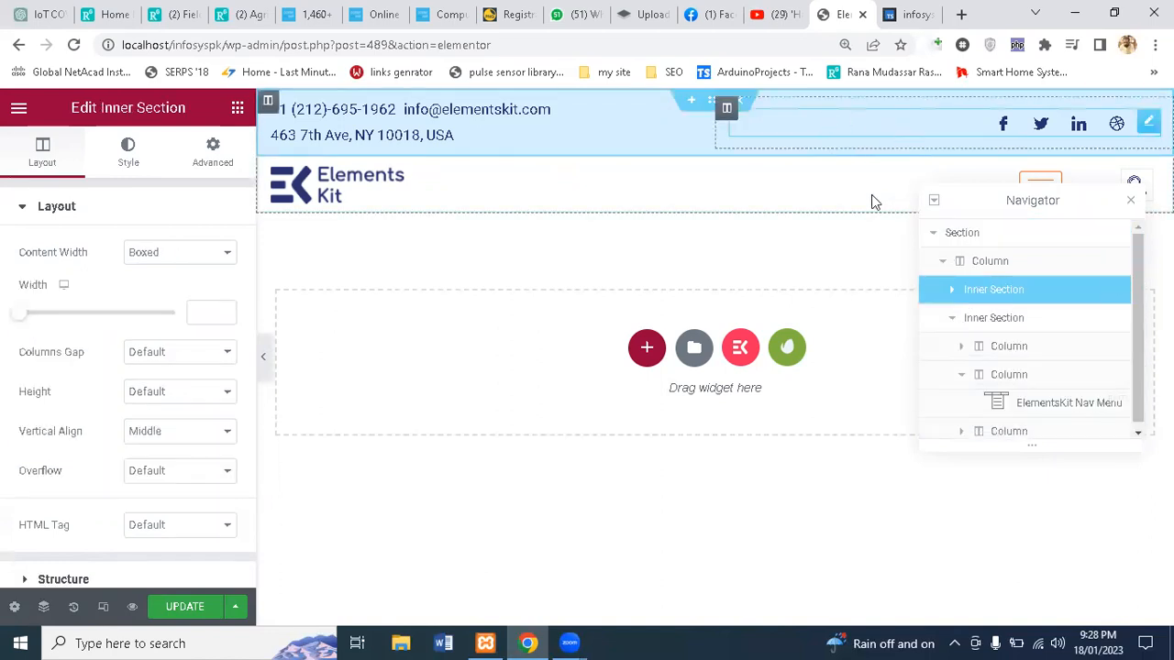
left_click(949, 292)
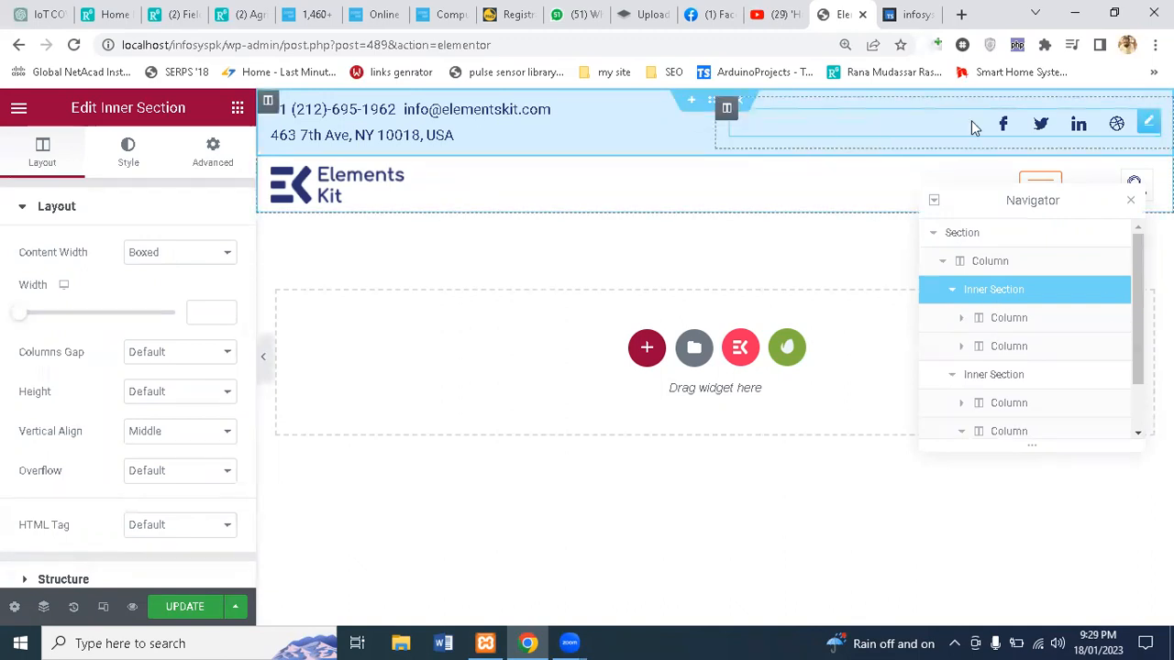
left_click(959, 318)
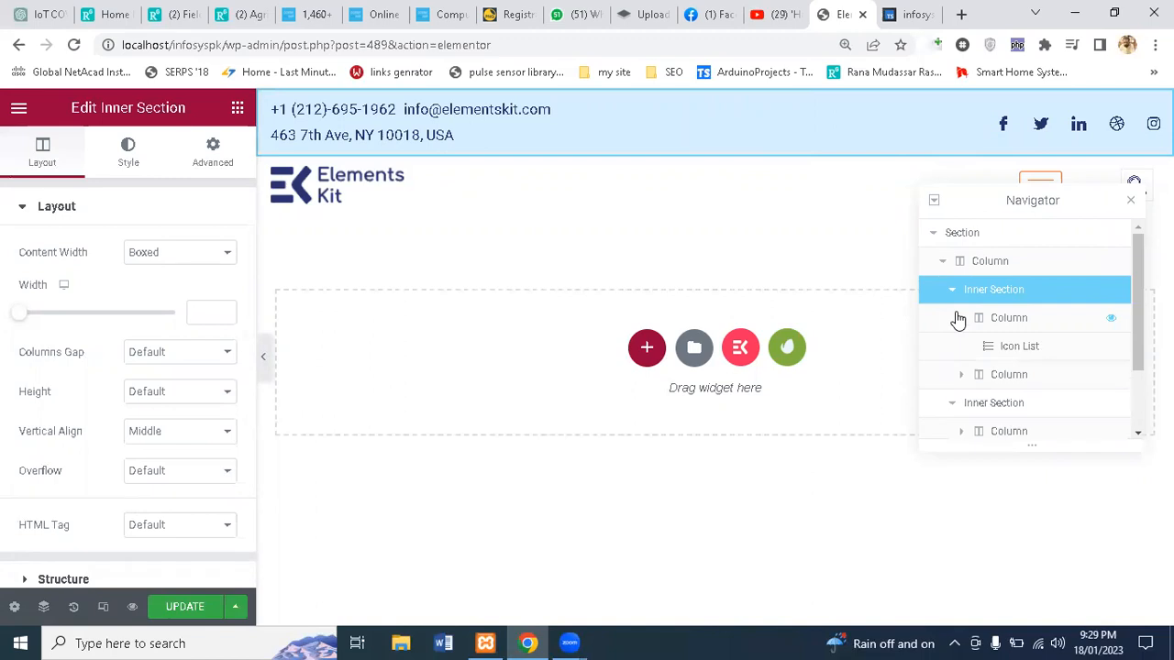
left_click(1009, 356)
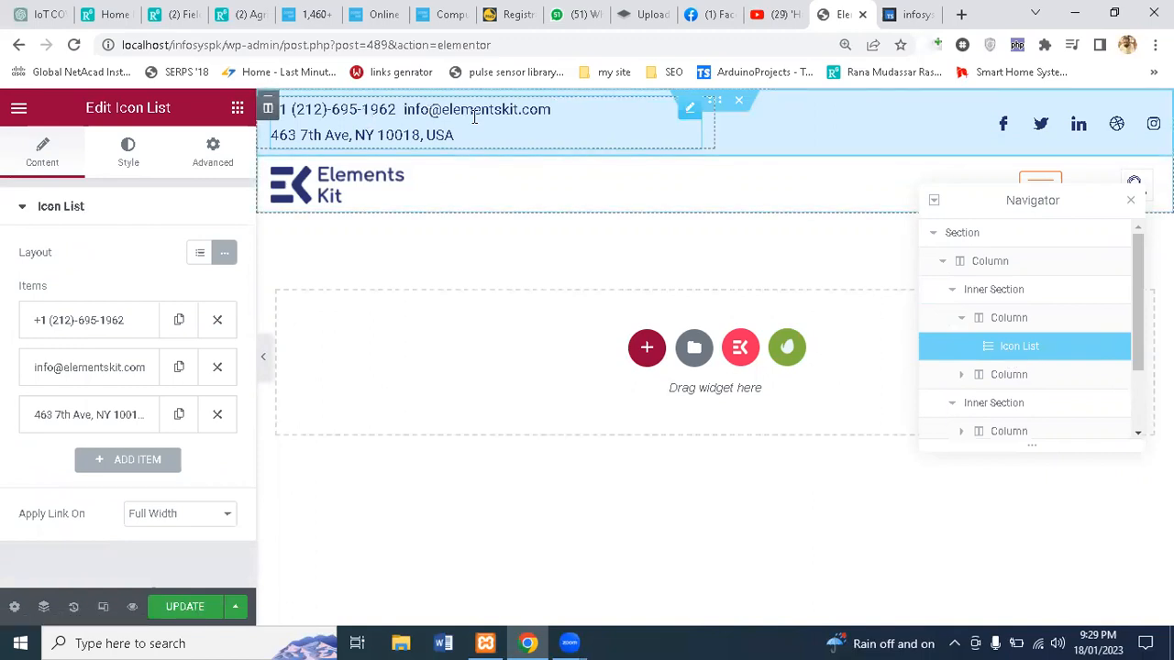
Step: Replace the first contact item's text with the new phone number
left_click(132, 324)
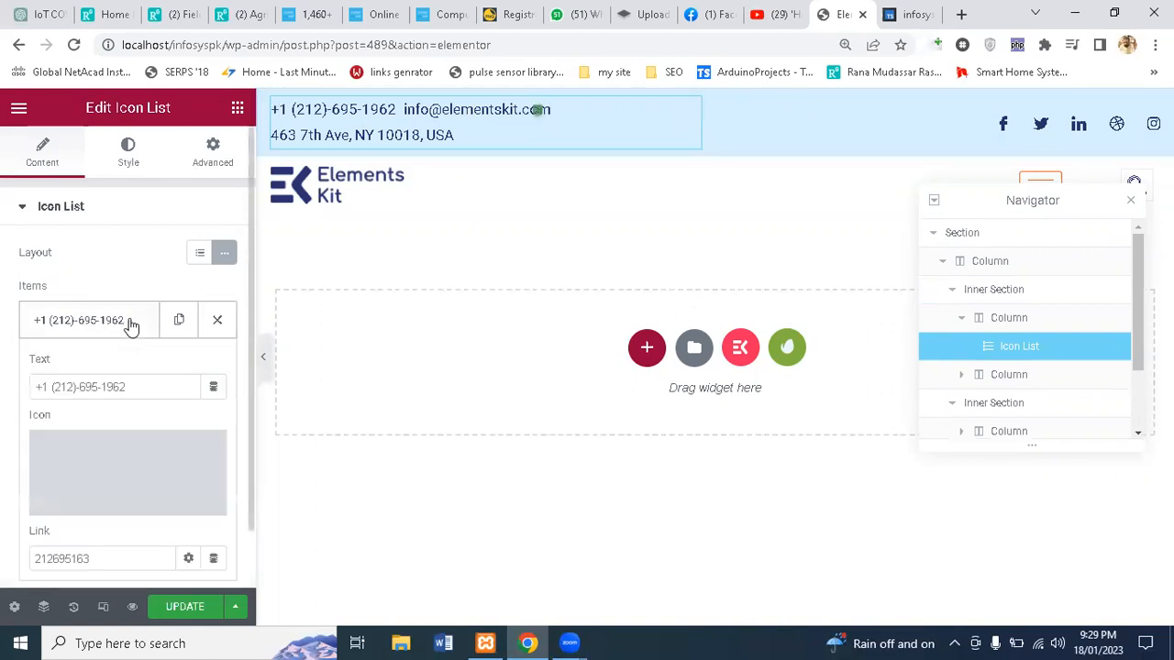
left_click(156, 376)
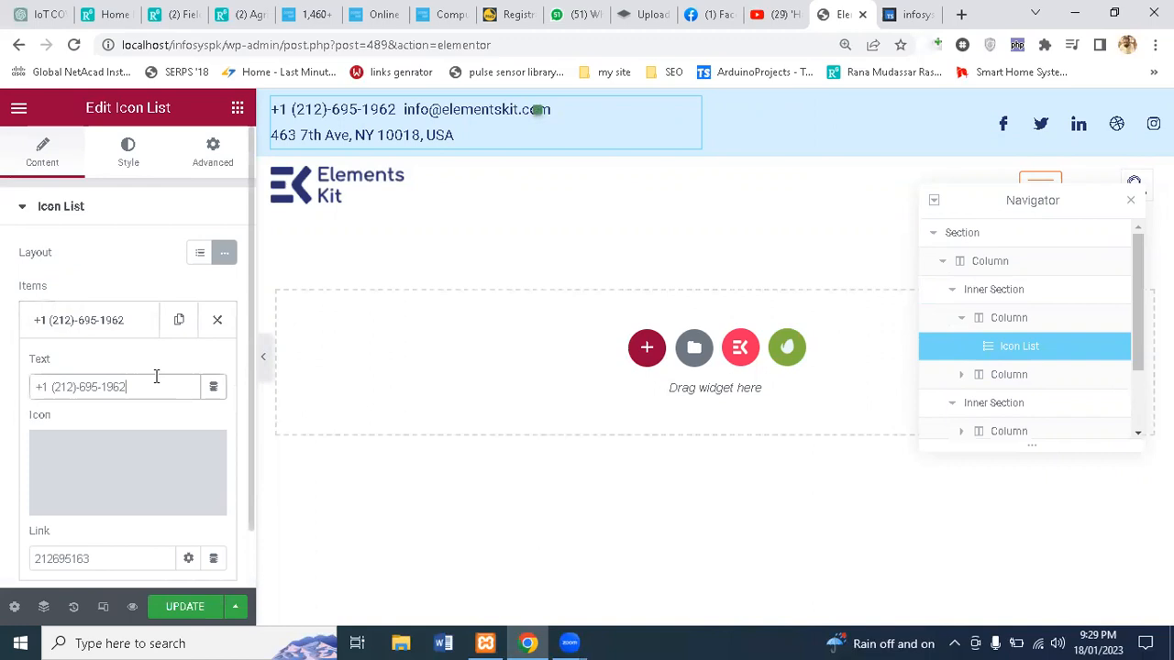
key("BackSpace")
key("BackSpace")
key("BackSpace")
key("BackSpace")
key("BackSpace")
key("BackSpace")
key("BackSpace")
key("BackSpace")
key("BackSpace")
key("BackSpace")
key("BackSpace")
key("BackSpace")
key("BackSpace")
key("BackSpace")
key("BackSpace")
key("BackSpace")
key("BackSpace")
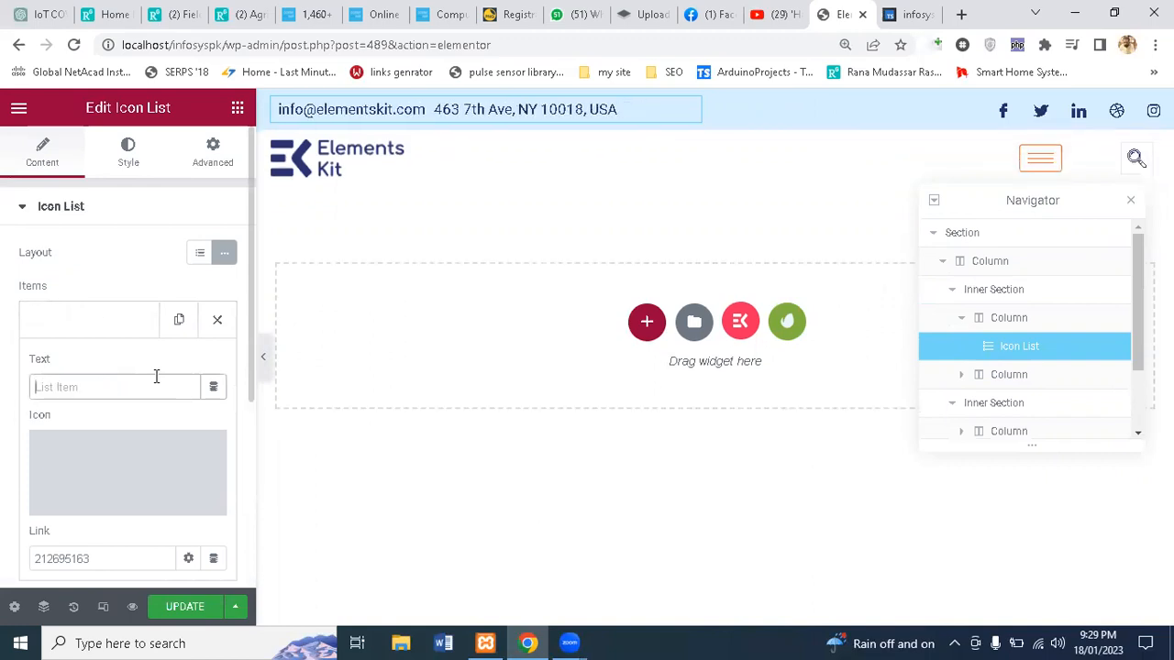
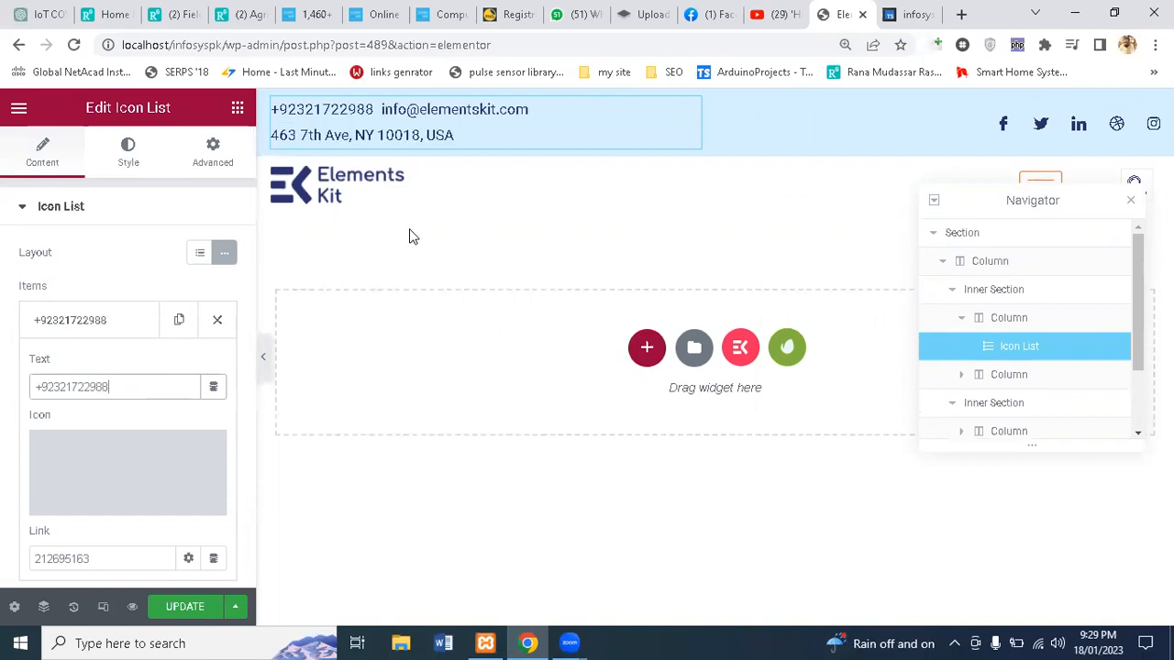
left_click(386, 131)
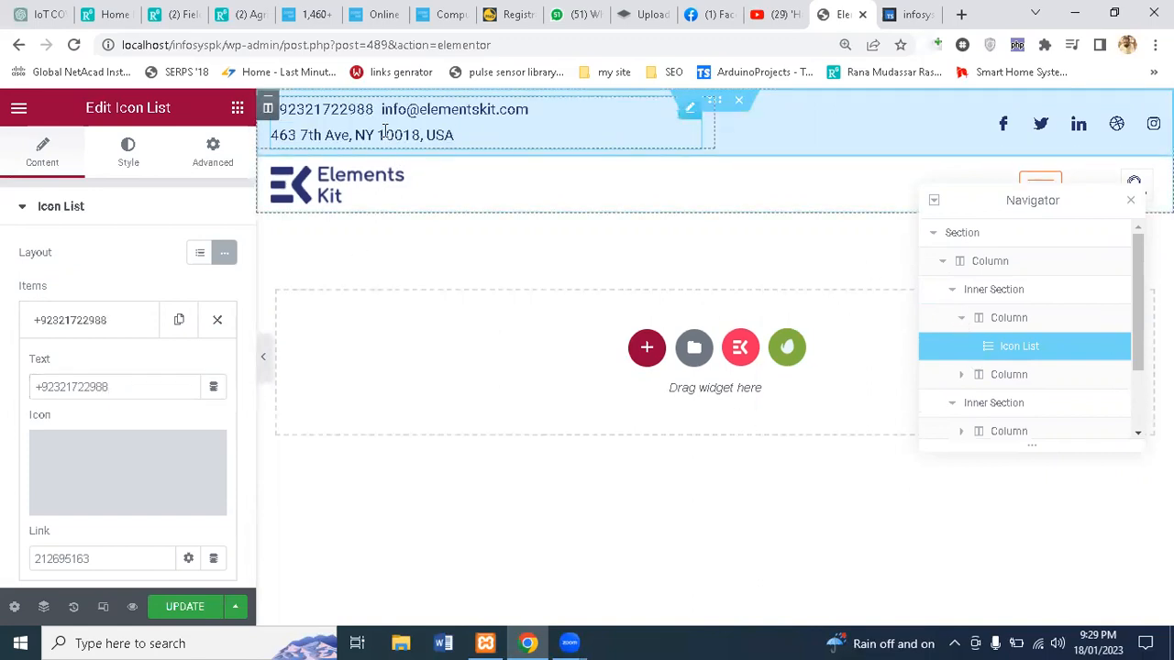
left_click(95, 317)
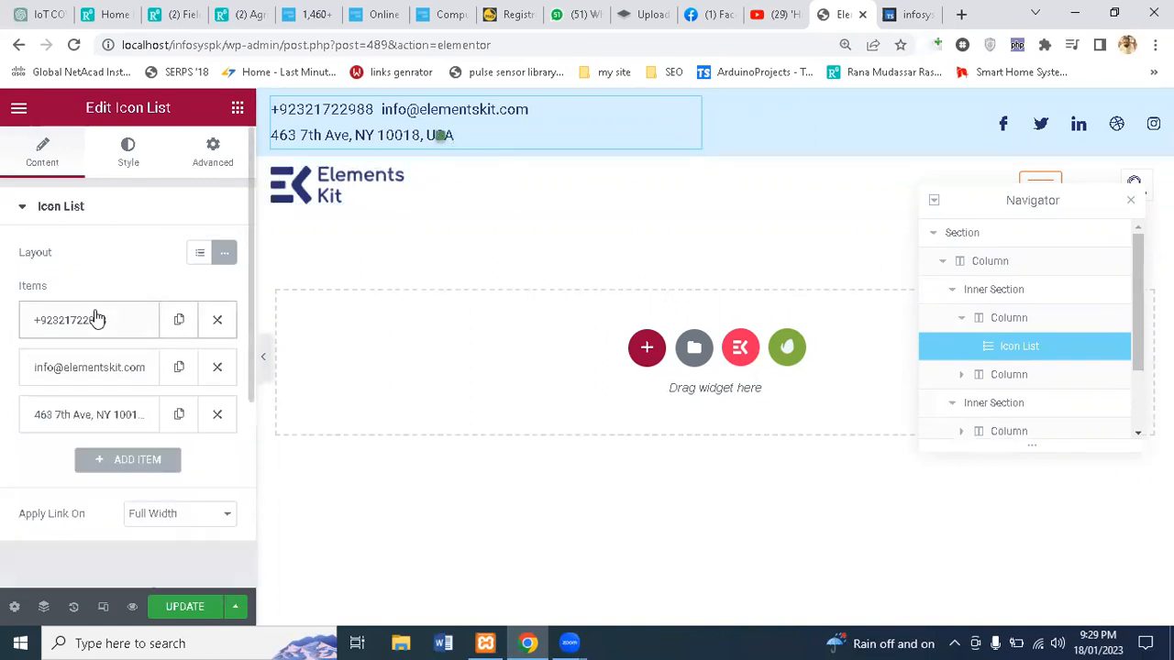
Step: Change the second contact item's text to the contact e-mail address
left_click(103, 388)
left_click(147, 437)
key("BackSpace")
key("BackSpace")
key("BackSpace")
key("BackSpace")
key("BackSpace")
key("BackSpace")
key("BackSpace")
key("BackSpace")
key("BackSpace")
key("BackSpace")
key("BackSpace")
key("BackSpace")
key("BackSpace")
key("BackSpace")
key("BackSpace")
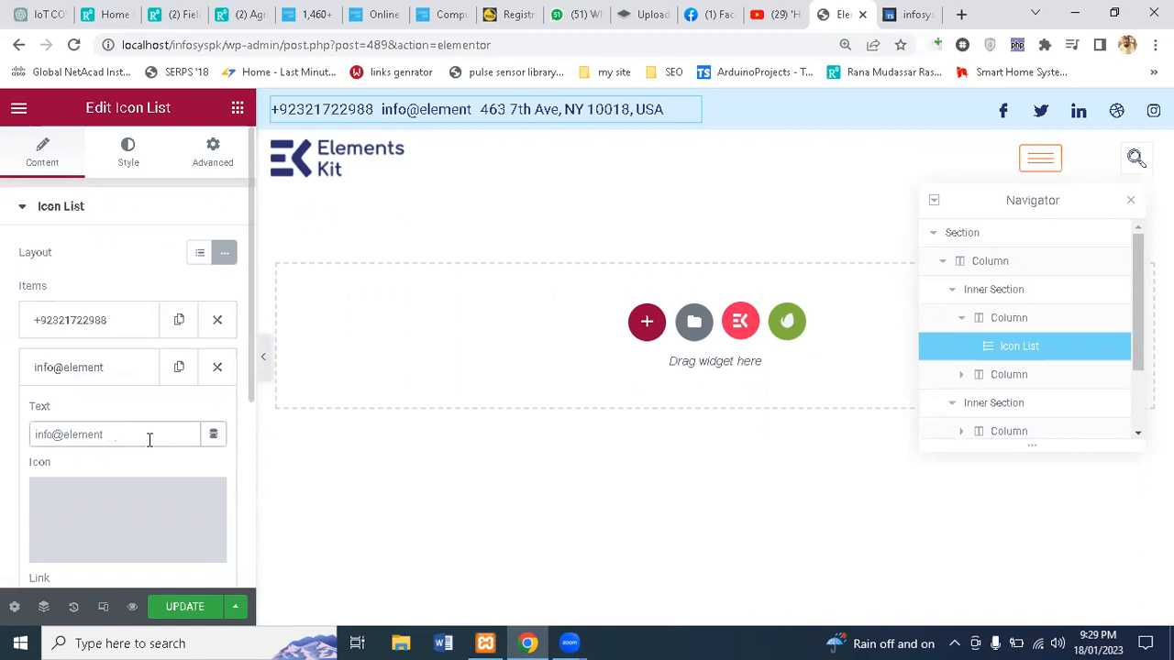
key("BackSpace")
key("BackSpace")
key("BackSpace")
key("BackSpace")
key("BackSpace")
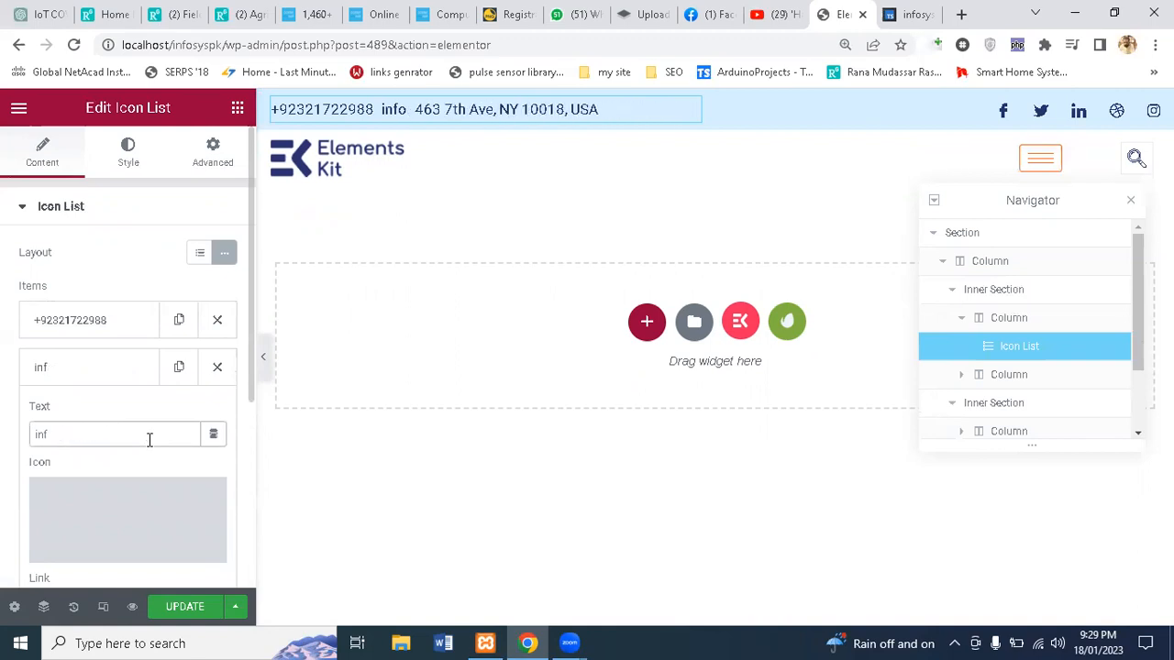
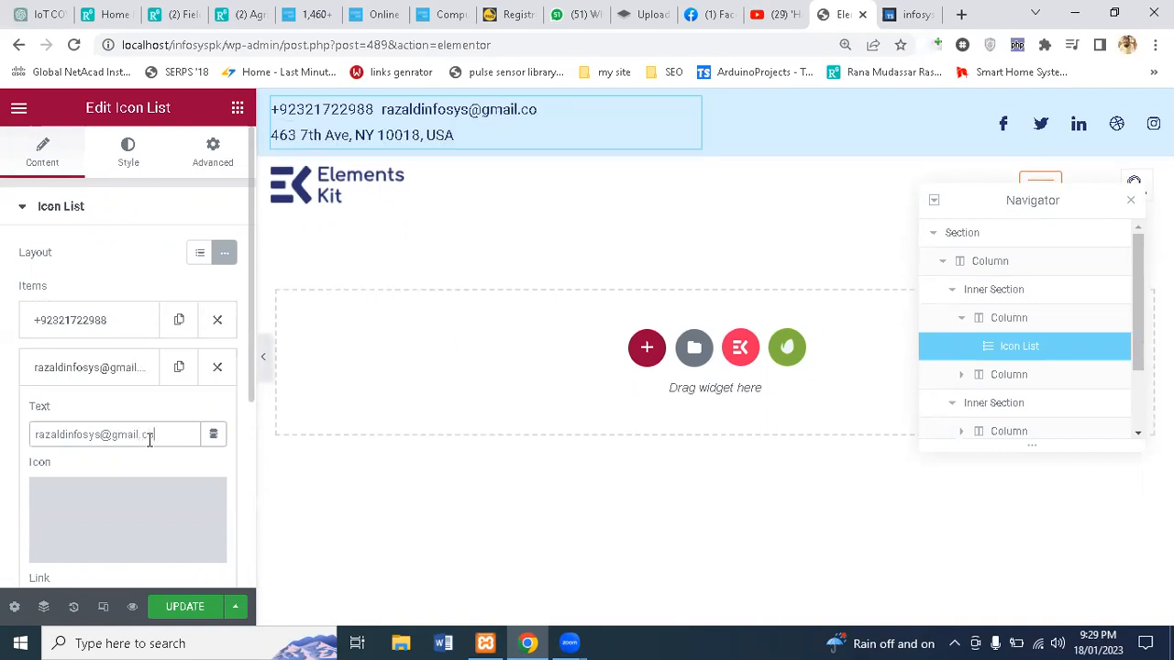
left_click(358, 143)
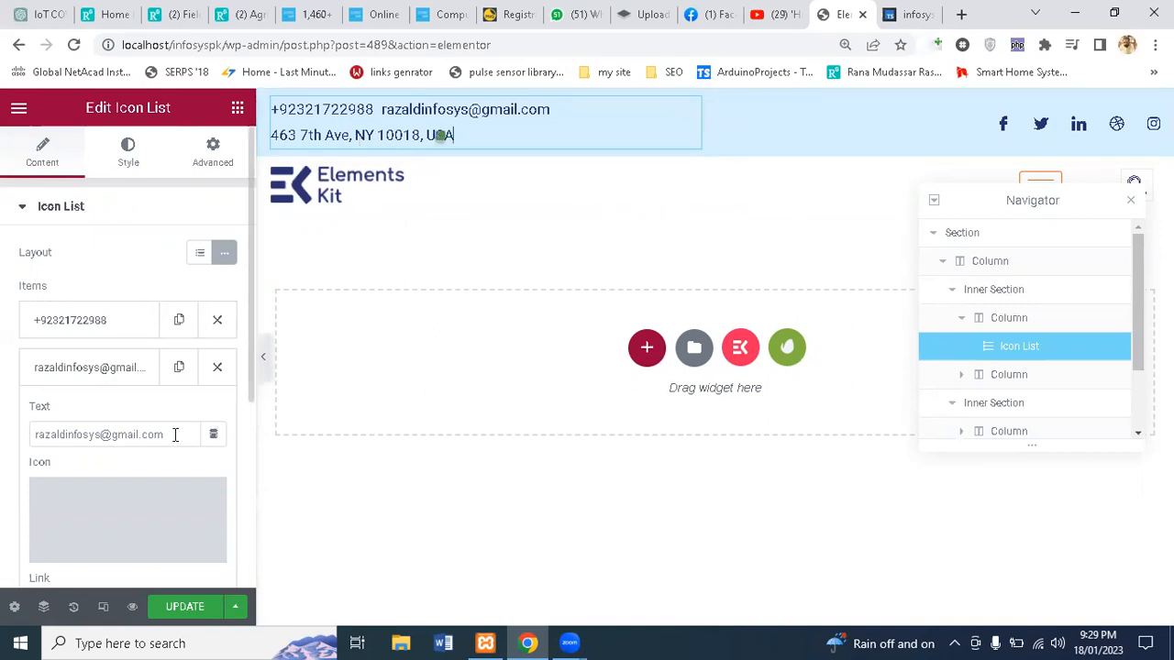
Step: Delete the street-address item from the contact Icon List
left_click(106, 382)
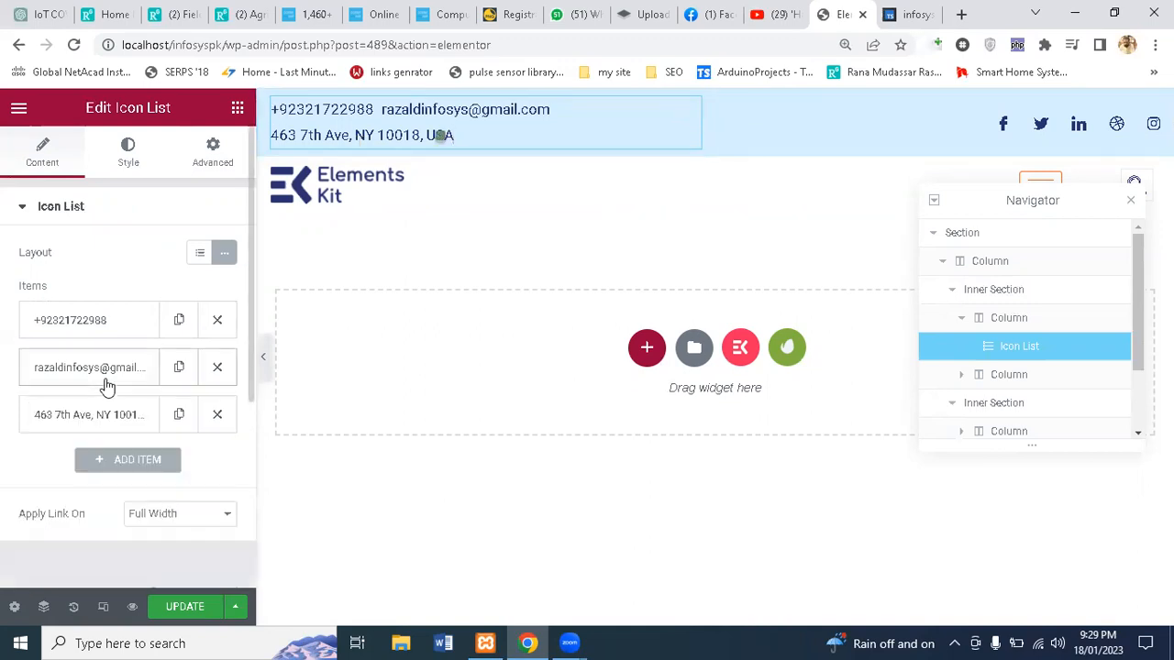
left_click(217, 413)
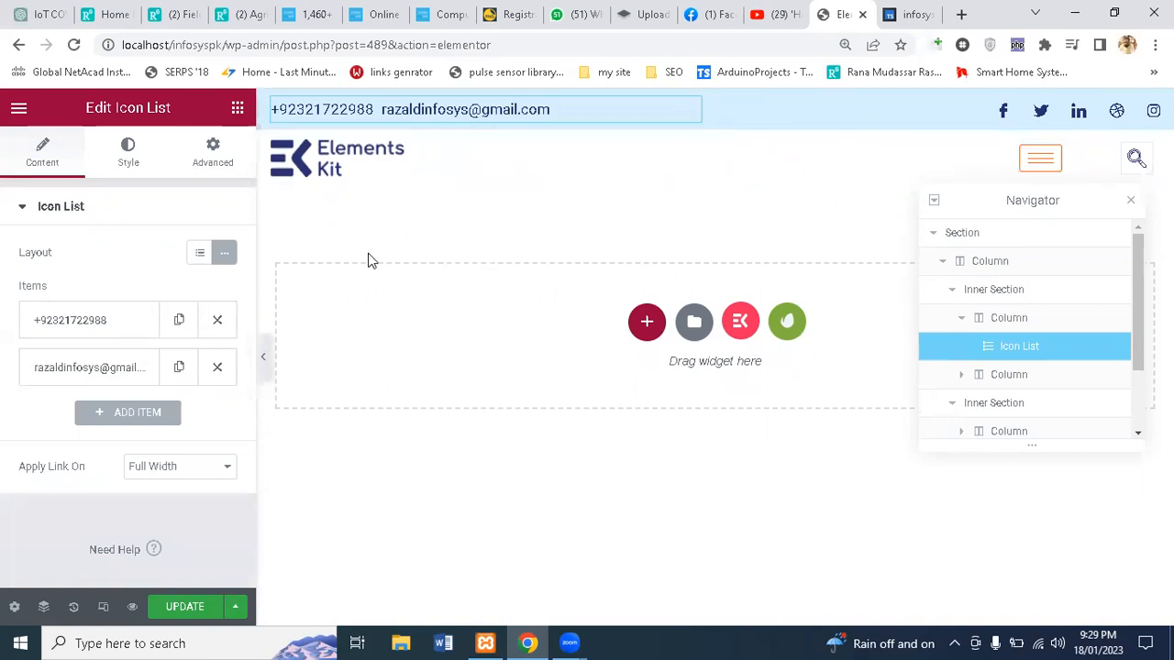
left_click(127, 174)
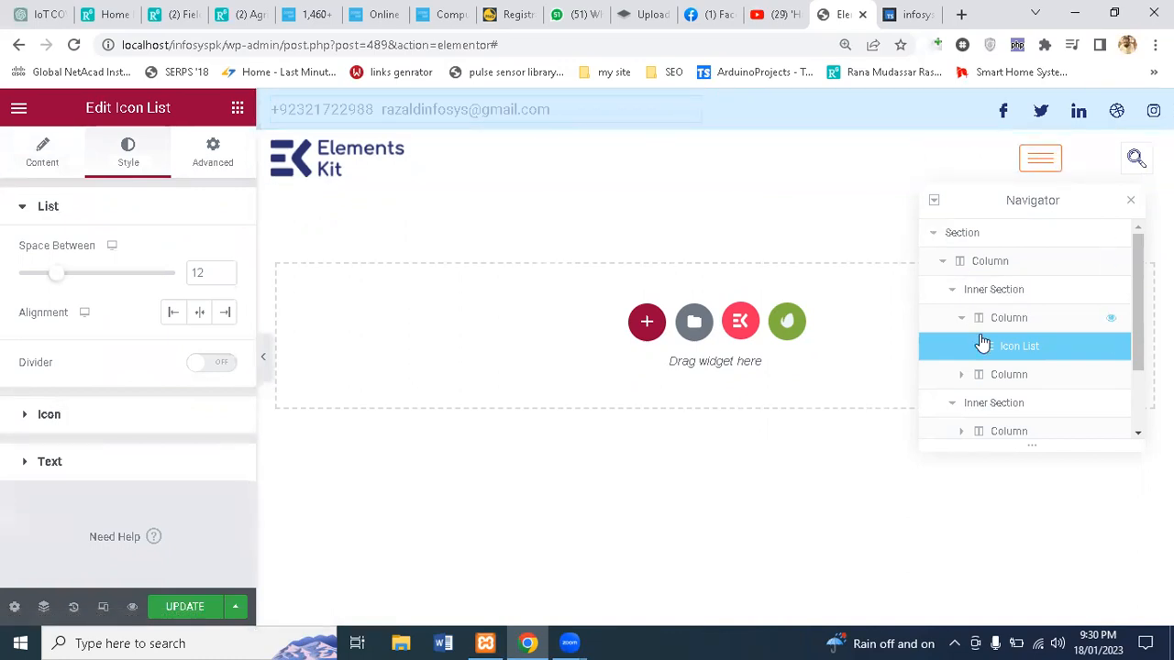
Step: Select the logo inner section, its column and the logo image in the Navigator
left_click(952, 290)
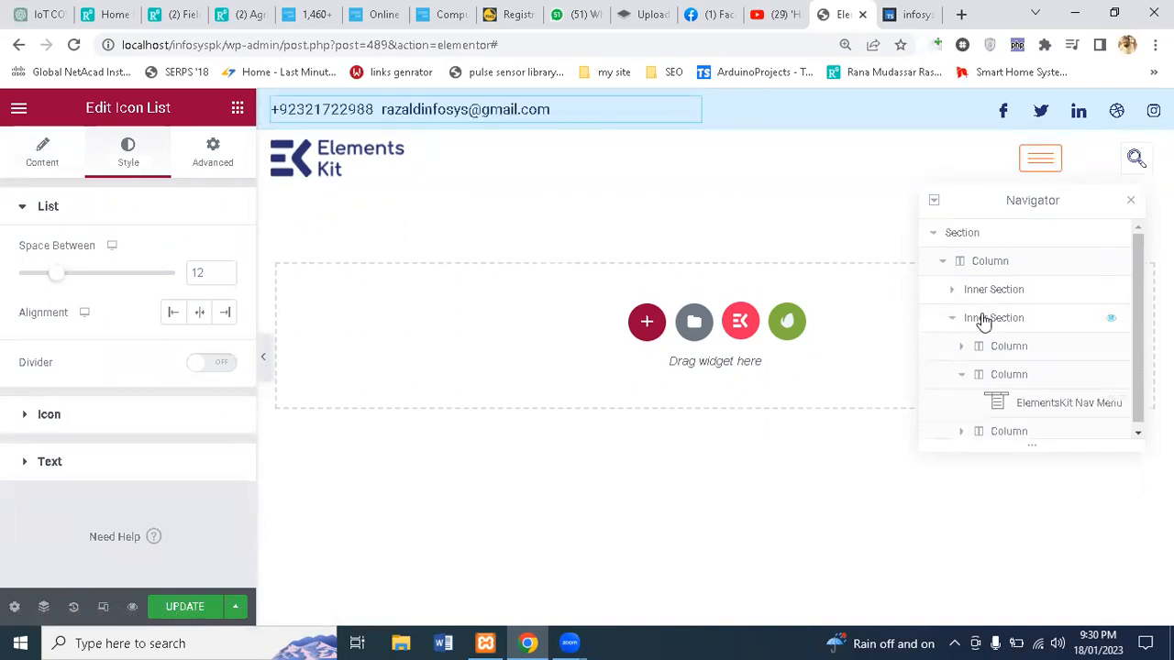
left_click(983, 319)
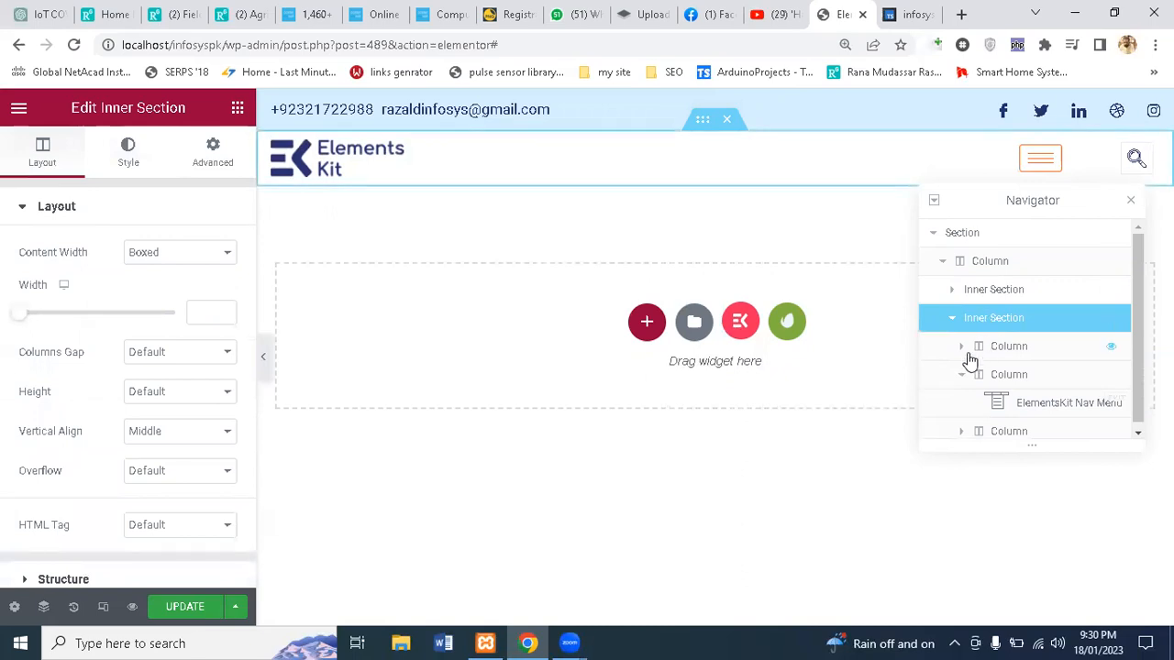
left_click(972, 356)
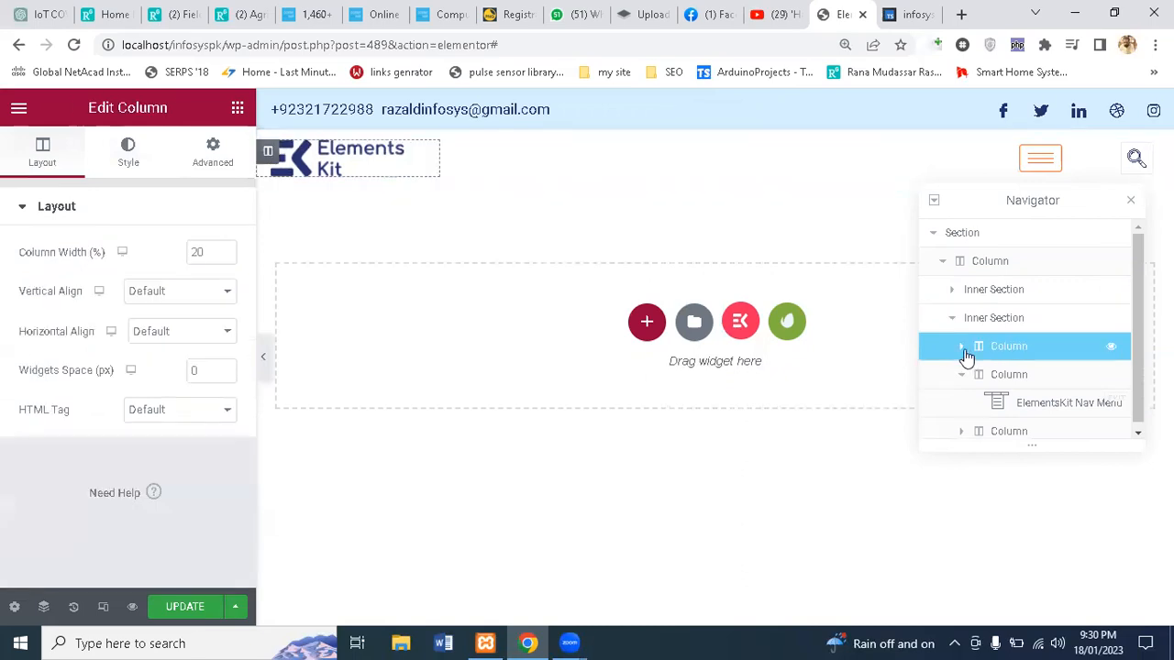
left_click(962, 351)
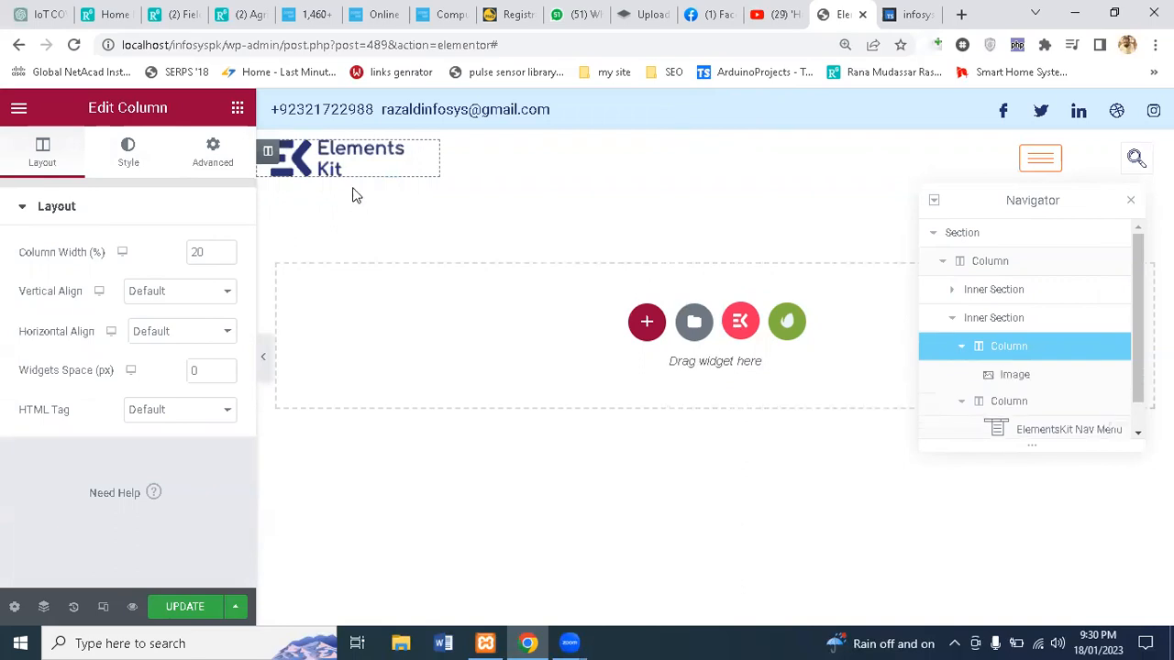
left_click(990, 378)
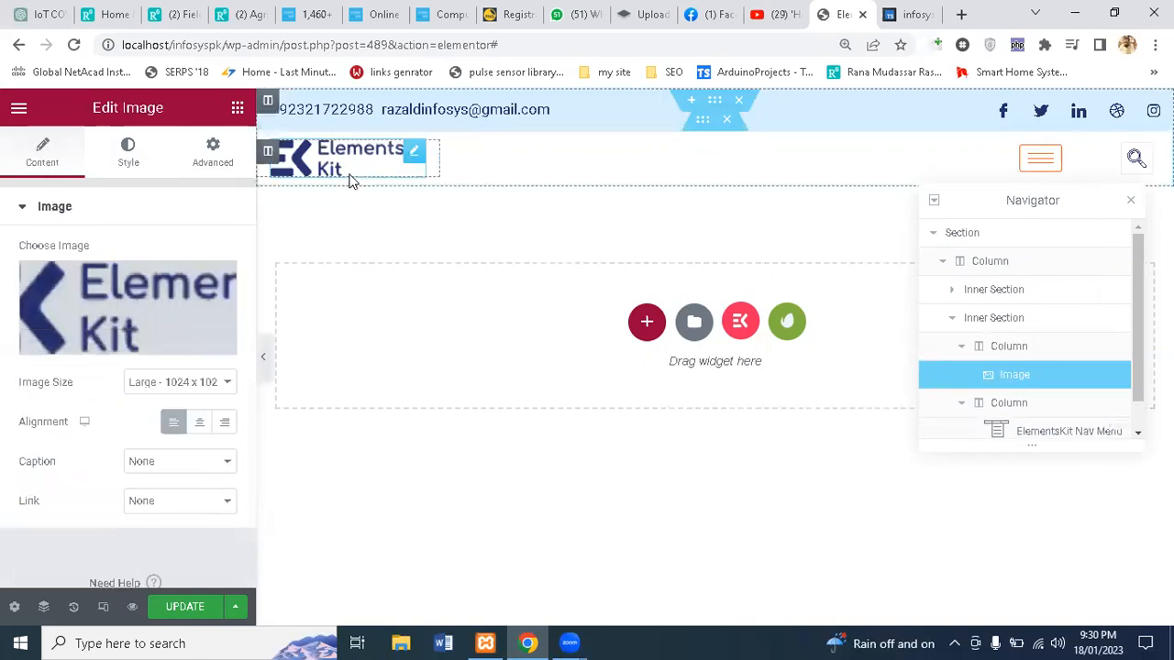
Step: Inspect the ElementsKit Nav Menu and Header Search widgets in their columns
left_click(968, 410)
scroll(968, 410, "down", 1)
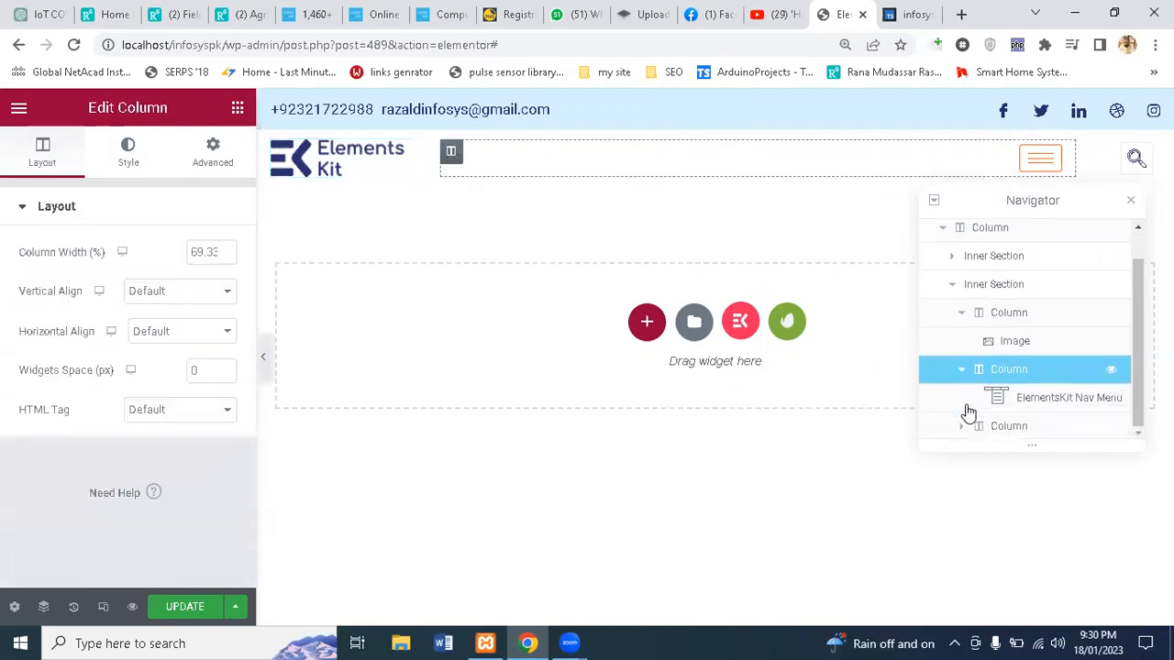
left_click(1049, 404)
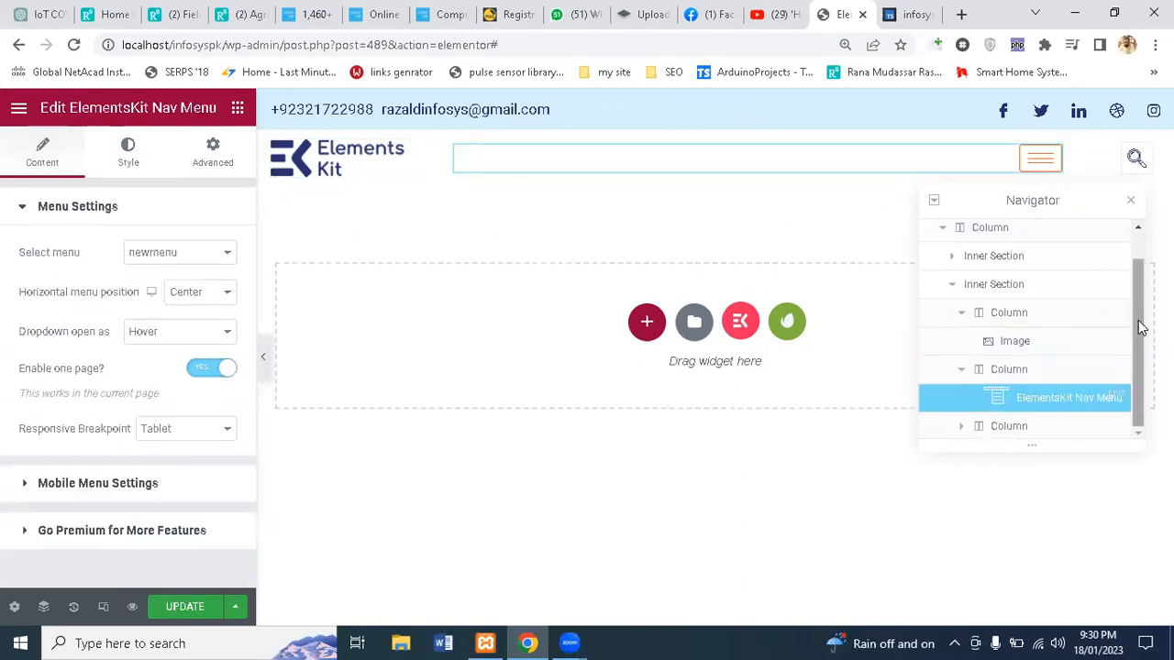
left_click(987, 429)
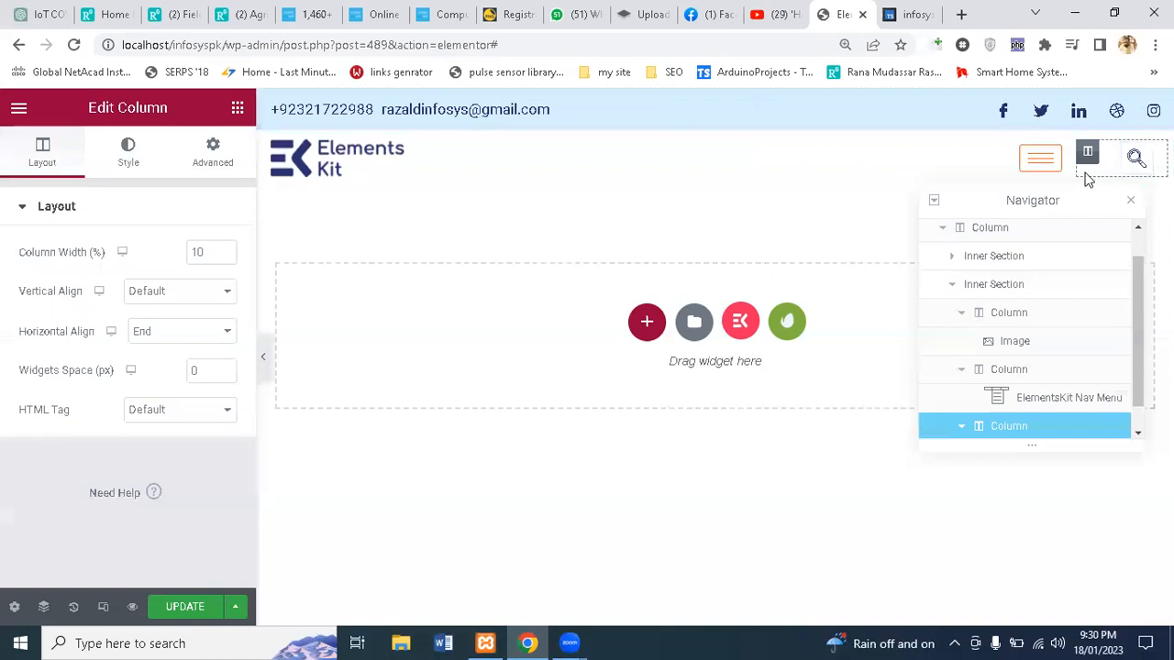
scroll(1140, 277, "down", 1)
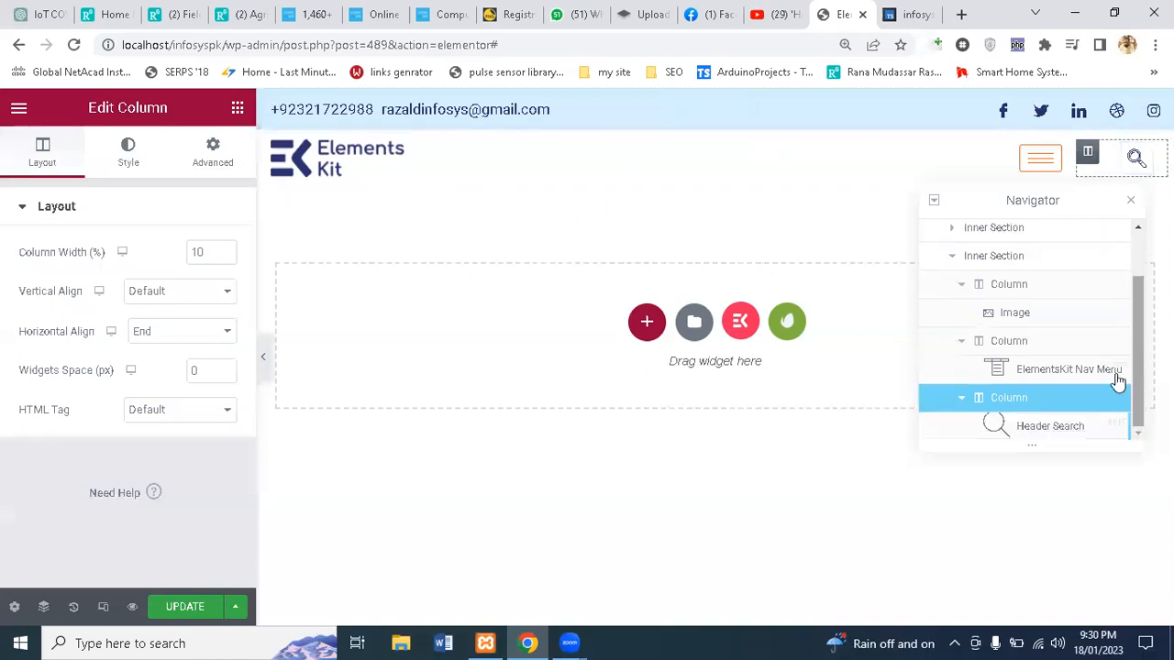
left_click(1054, 428)
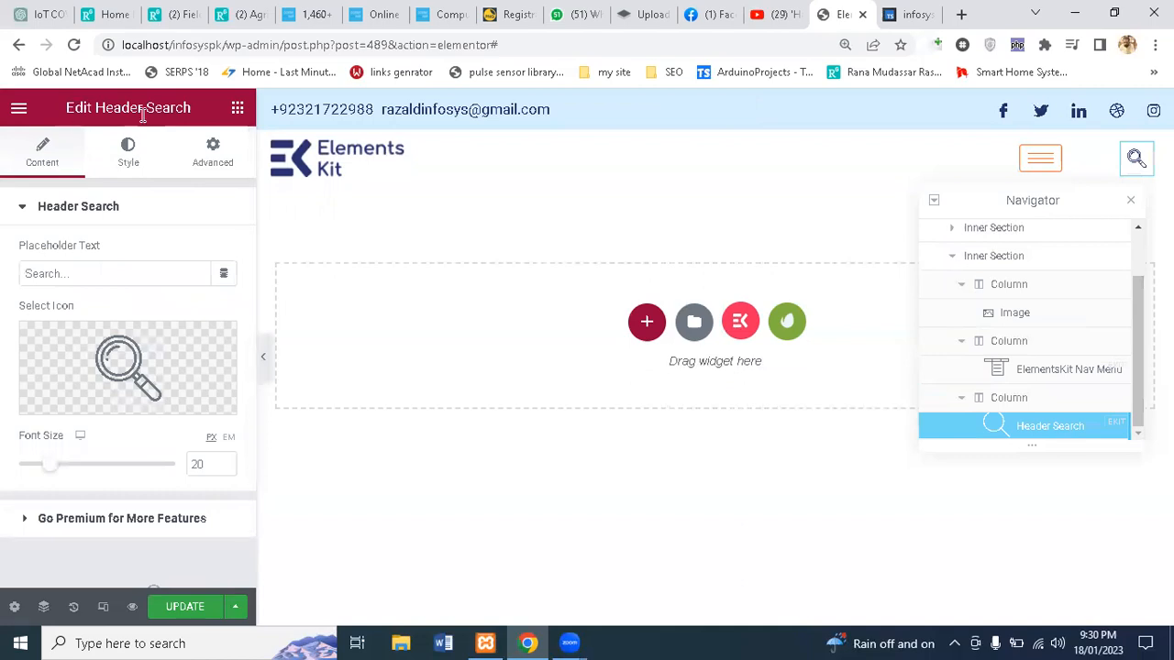
left_click(213, 148)
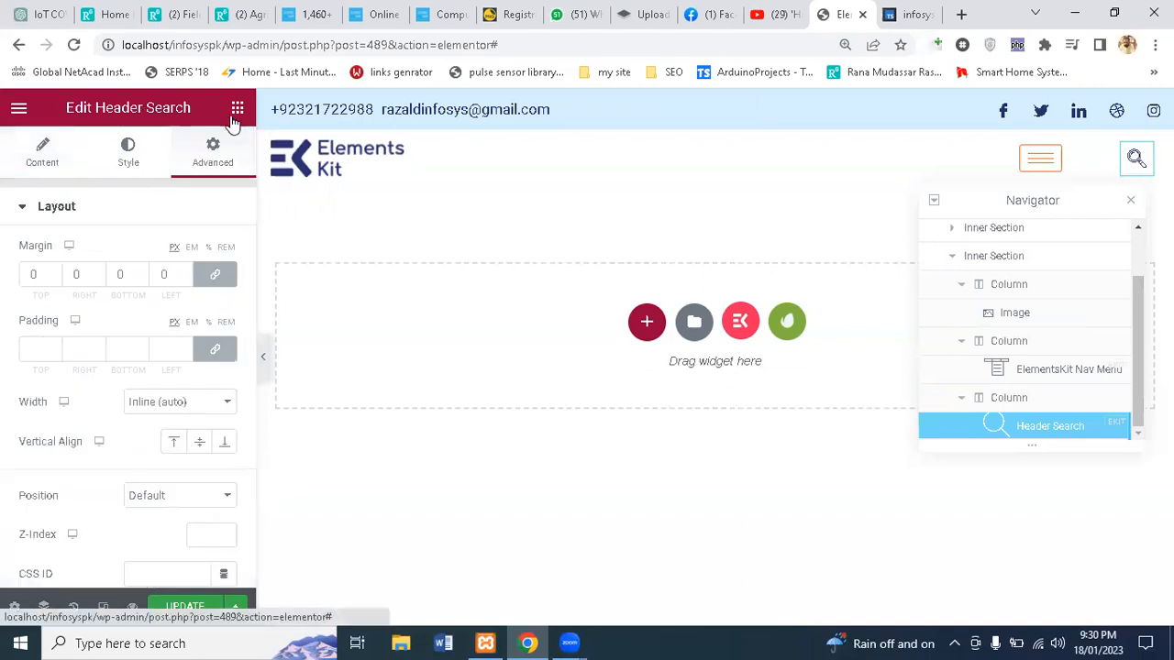
left_click(237, 108)
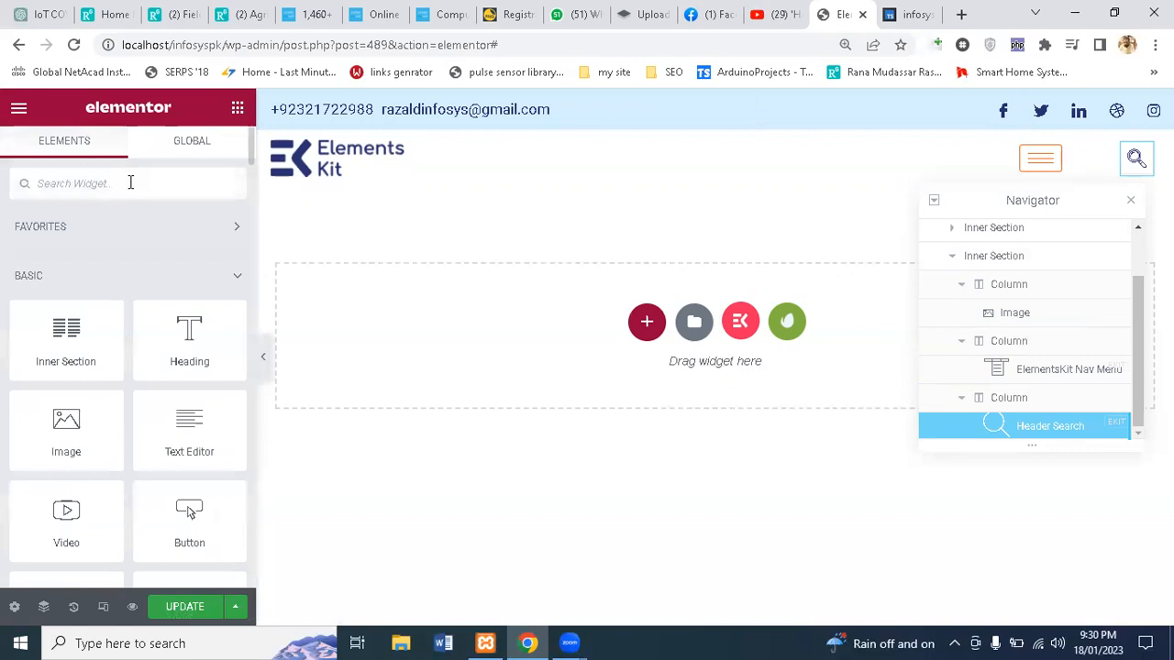
Step: Filter the widget library by 'header' and close the Navigator
type("edit")
key("BackSpace")
key("BackSpace")
key("BackSpace")
key("BackSpace")
type("head")
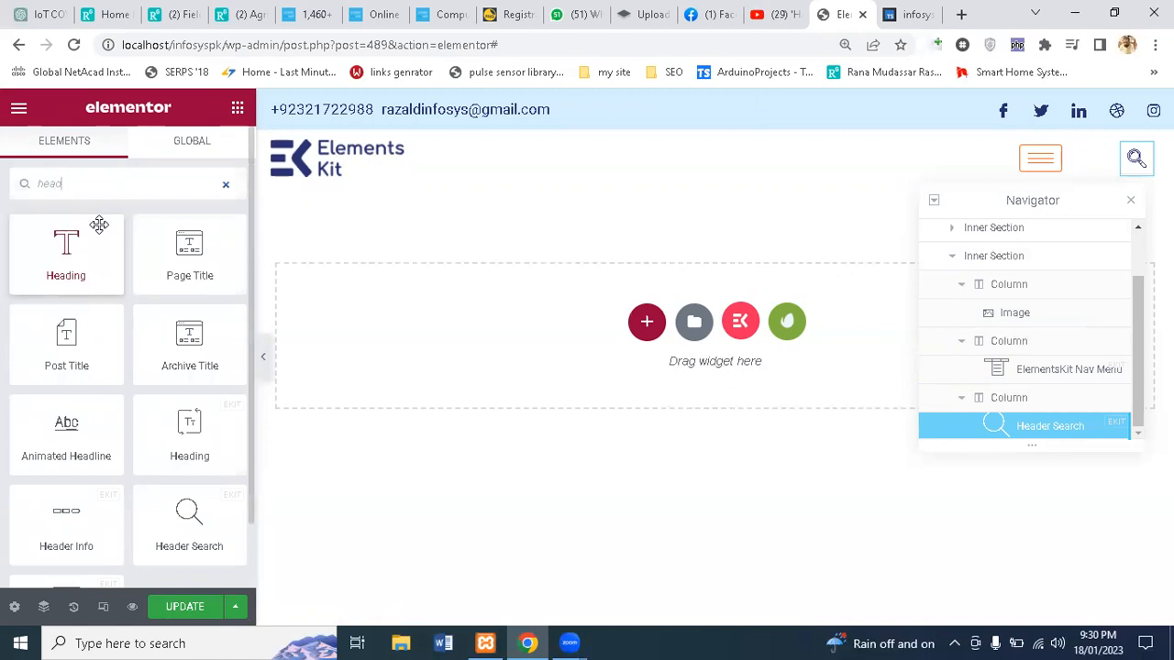
type("er")
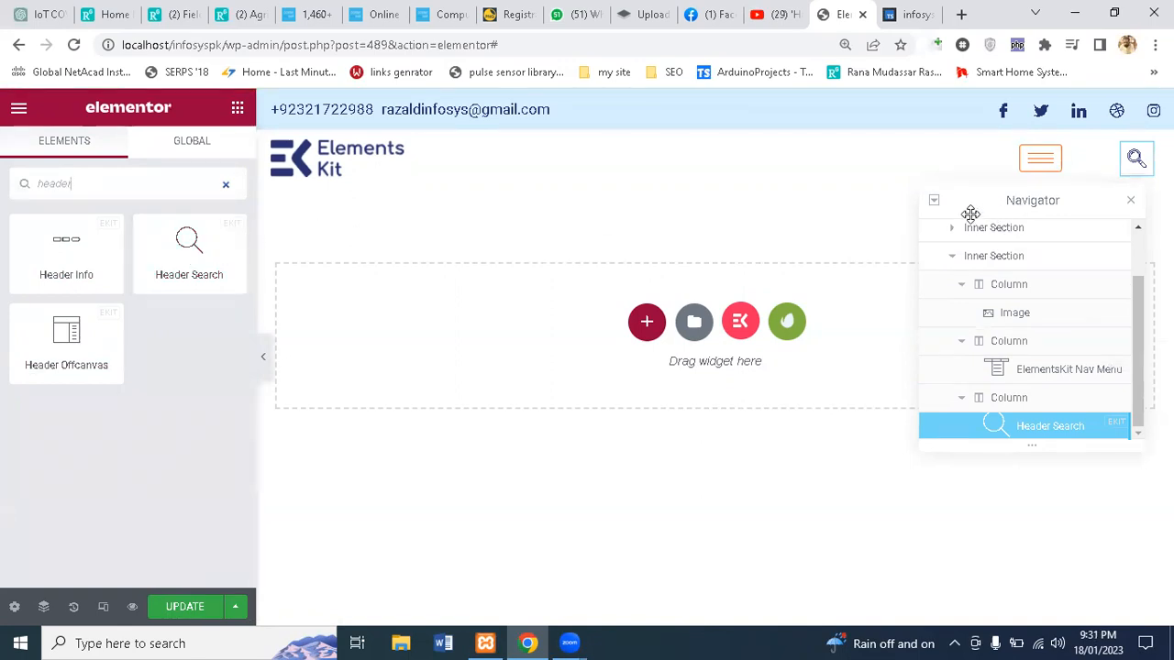
left_click(1131, 202)
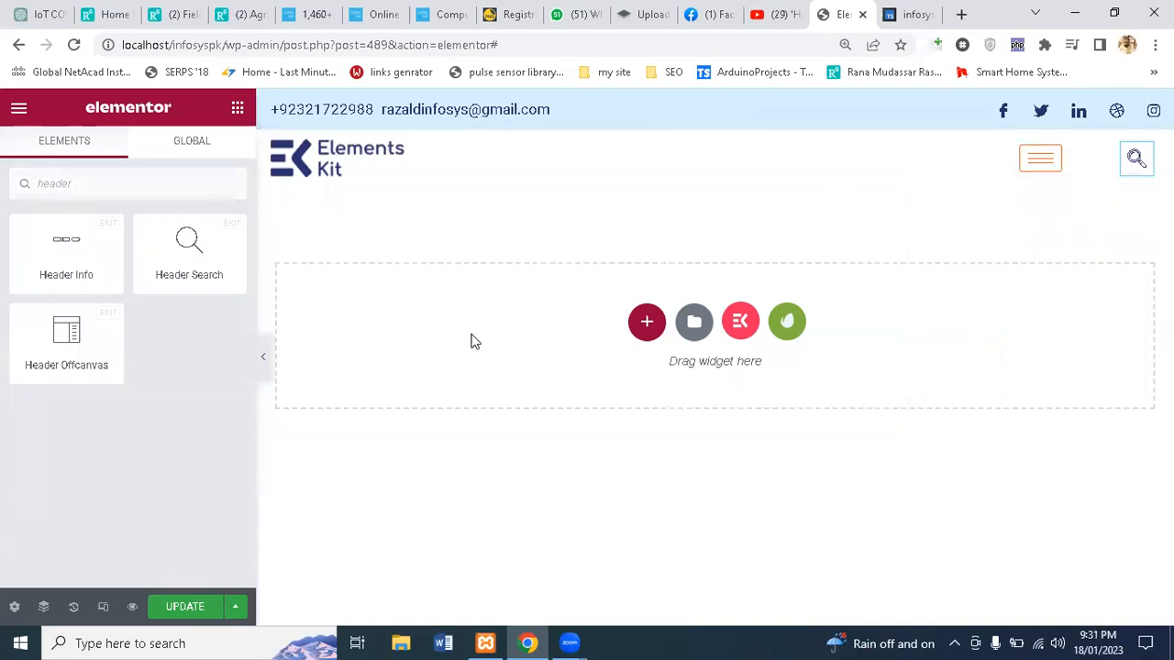
Step: Update menupage from Page Settings, then browse and close the Free Template Kits library
left_click(12, 607)
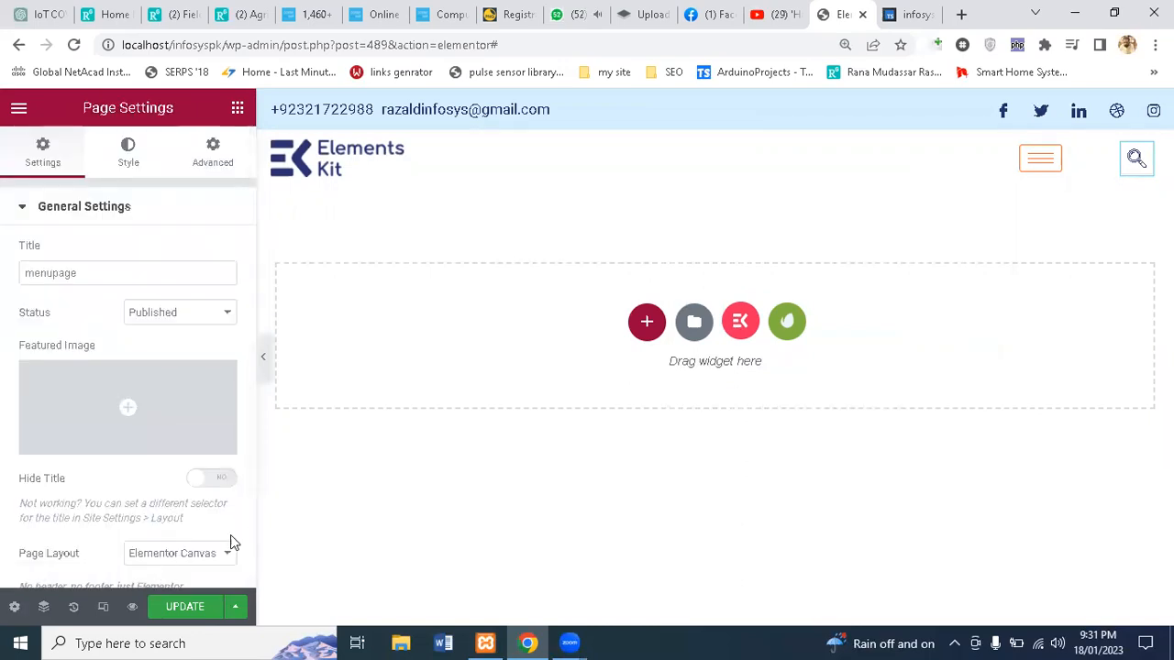
left_click(179, 609)
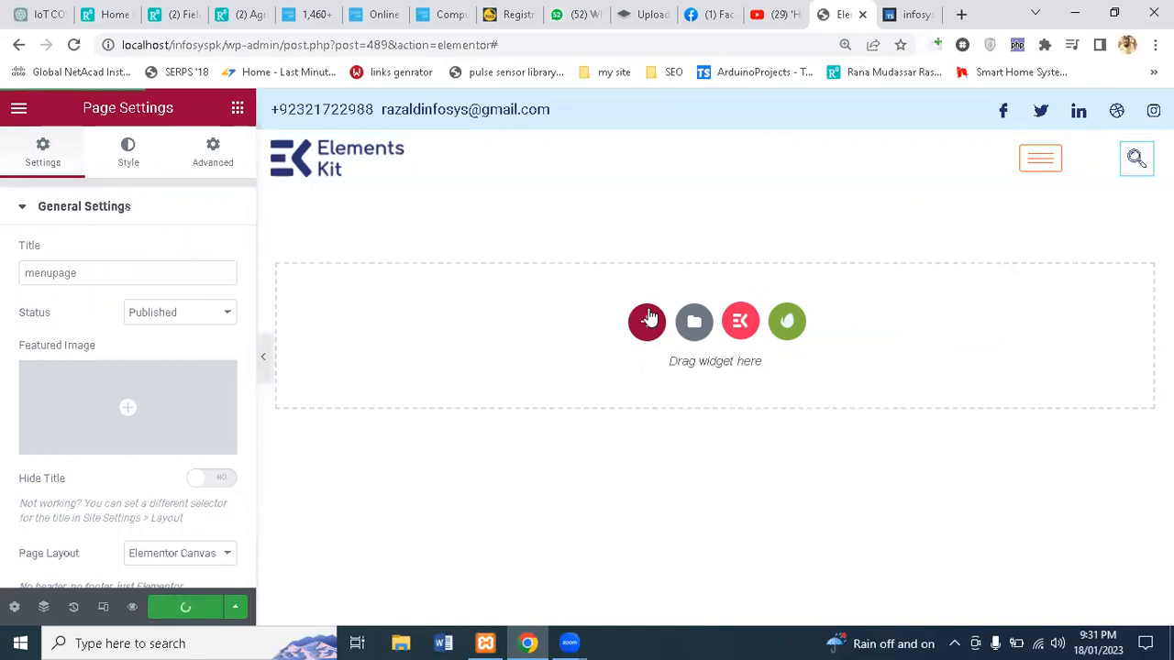
left_click(786, 322)
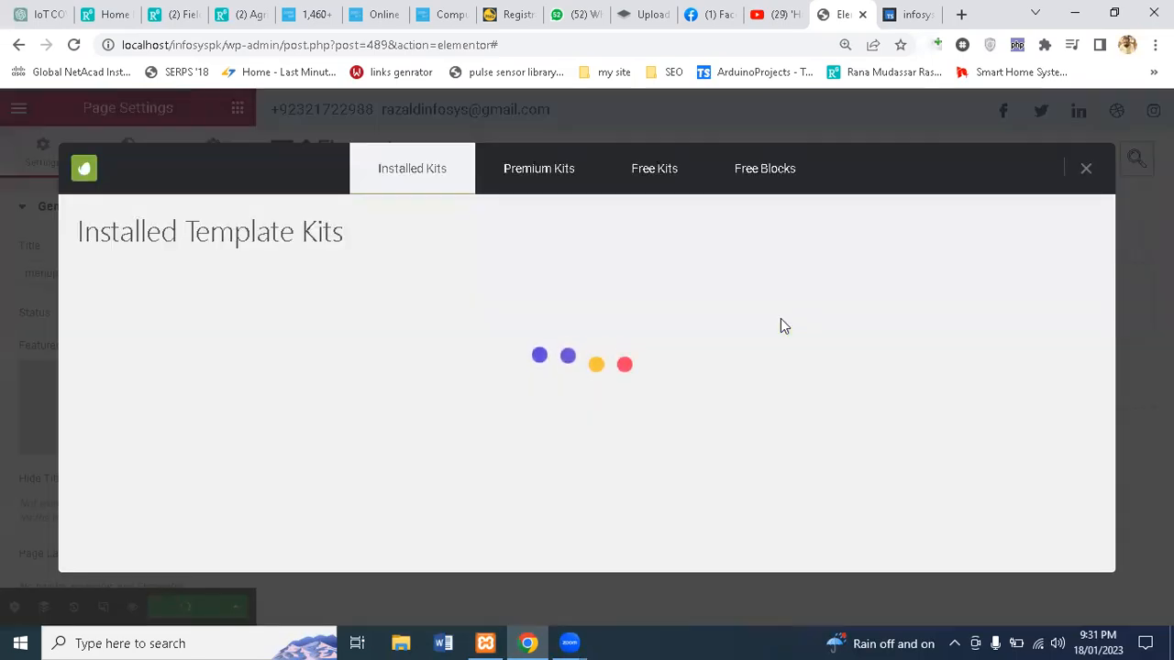
left_click(648, 179)
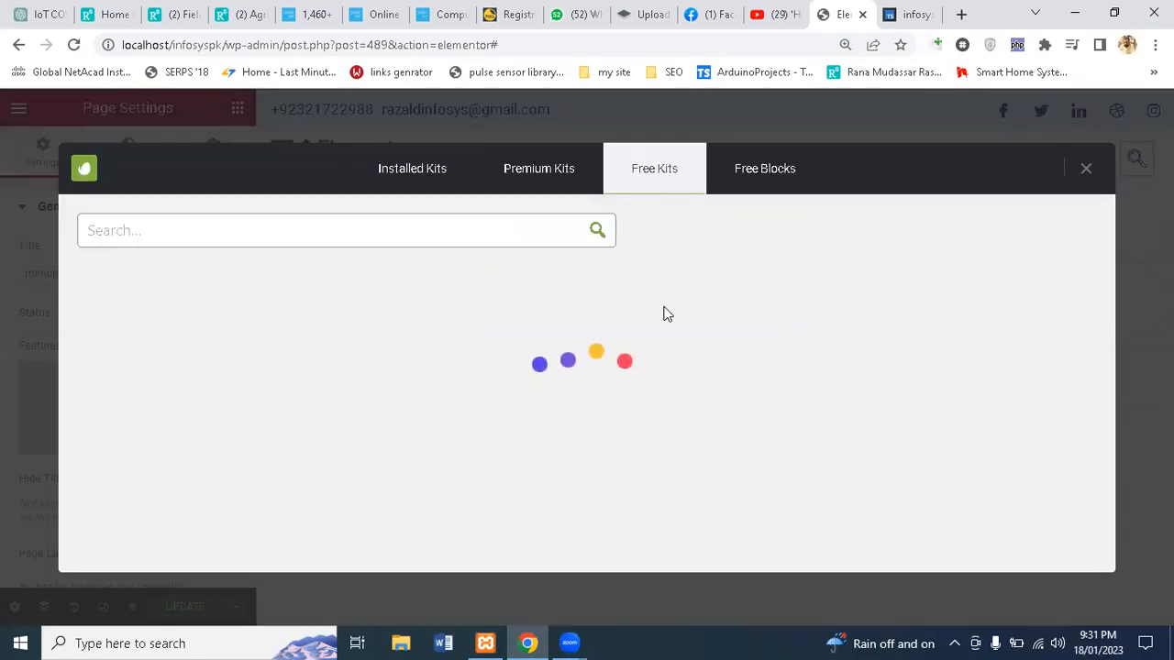
left_click(1085, 173)
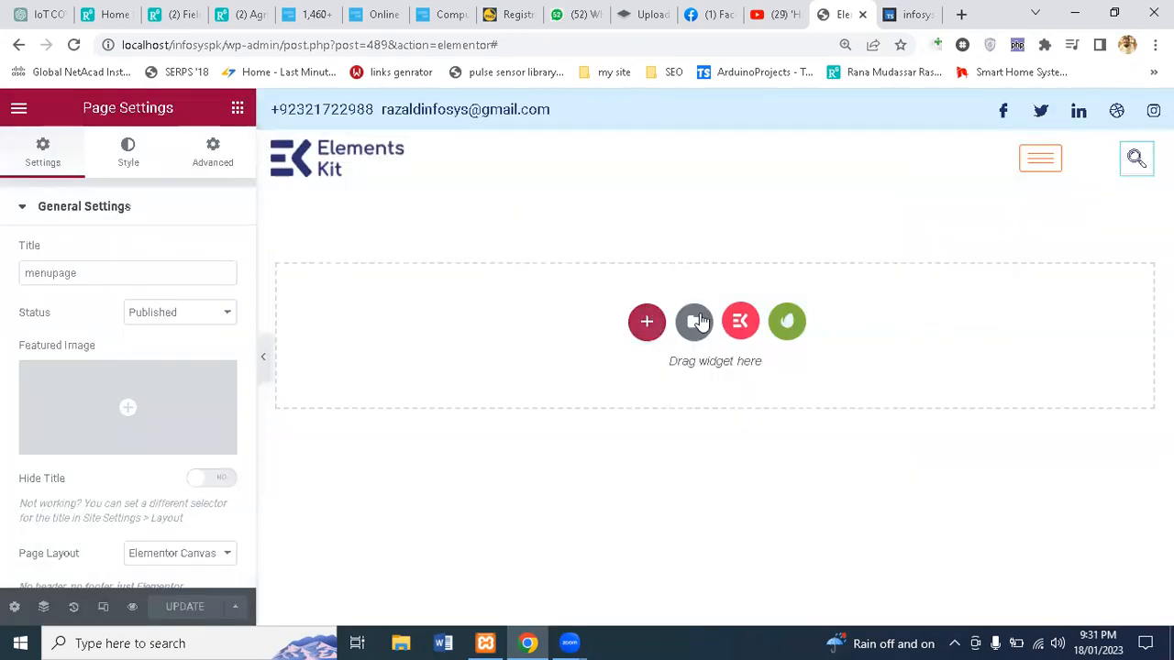
Step: Insert the ElementsKit 'Image box content slide down' section and update the page
left_click(740, 326)
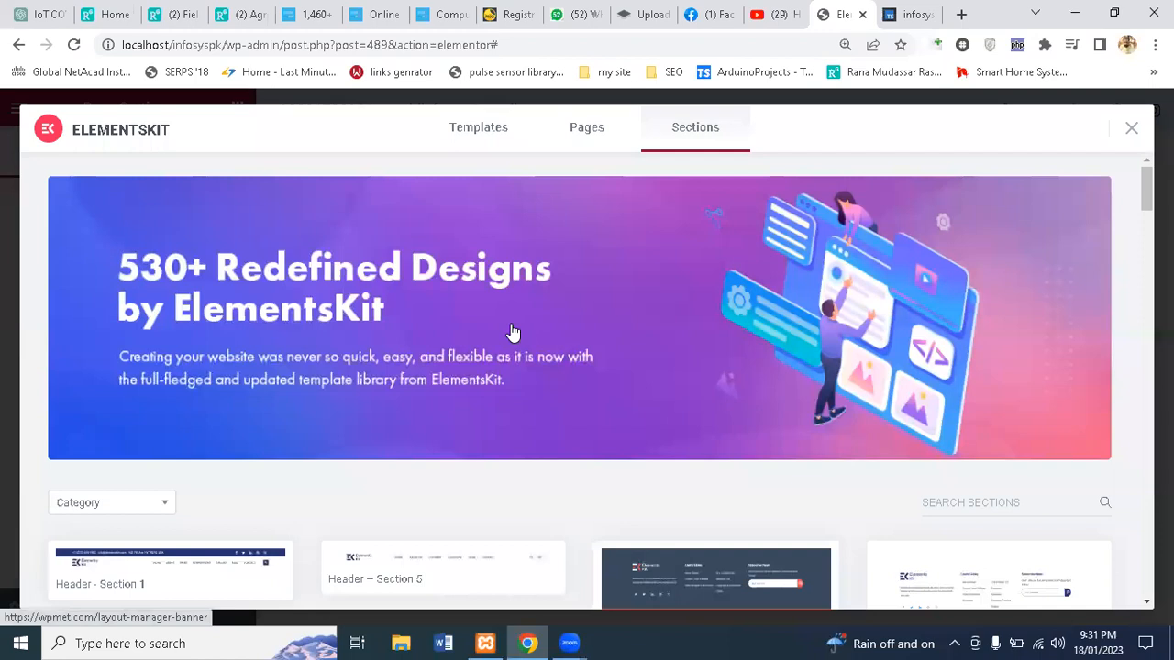
scroll(511, 332, "down", 5)
scroll(511, 324, "up", 1)
scroll(510, 324, "down", 2)
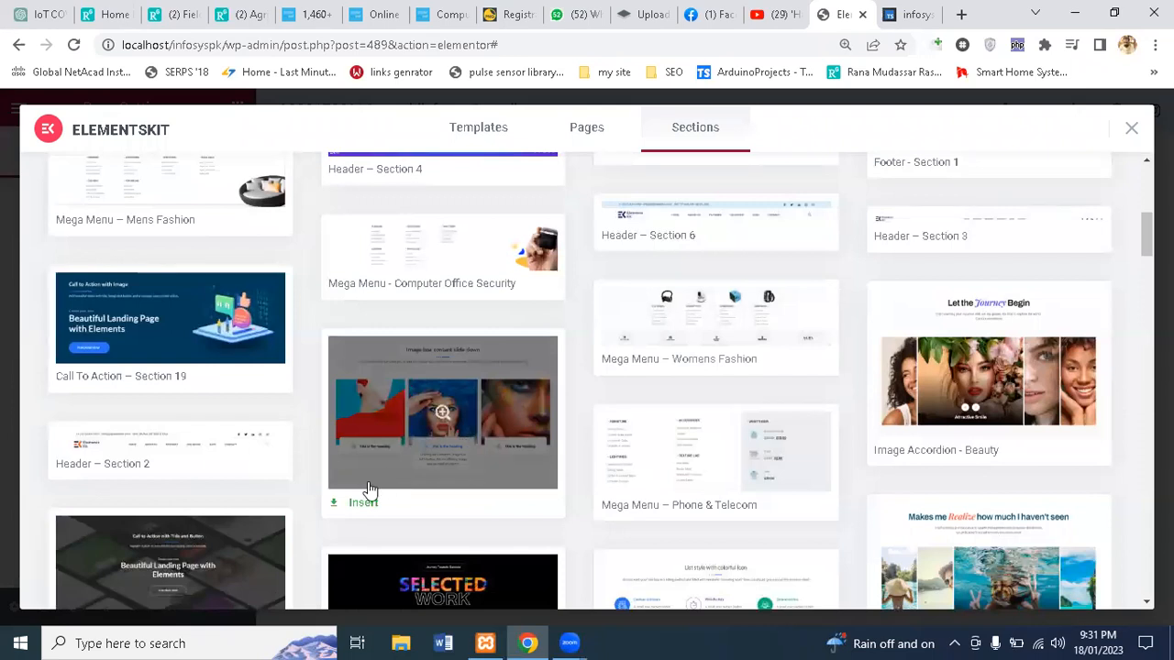
left_click(348, 508)
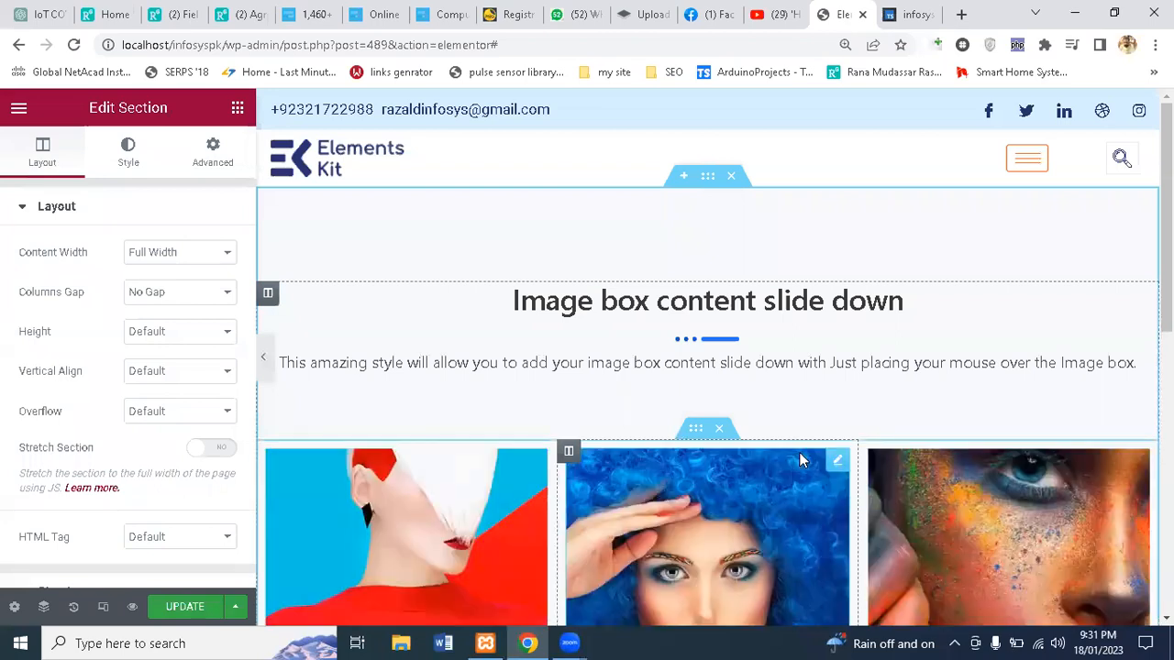
scroll(779, 385, "down", 2)
scroll(778, 385, "down", 2)
scroll(778, 377, "up", 3)
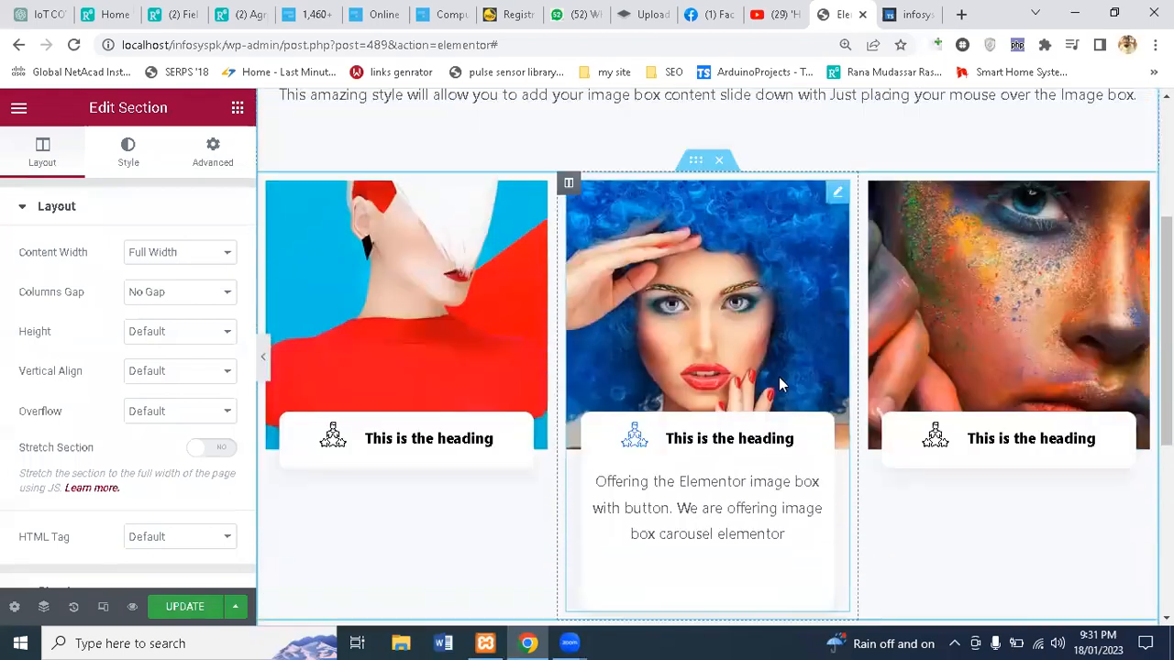
left_click(190, 609)
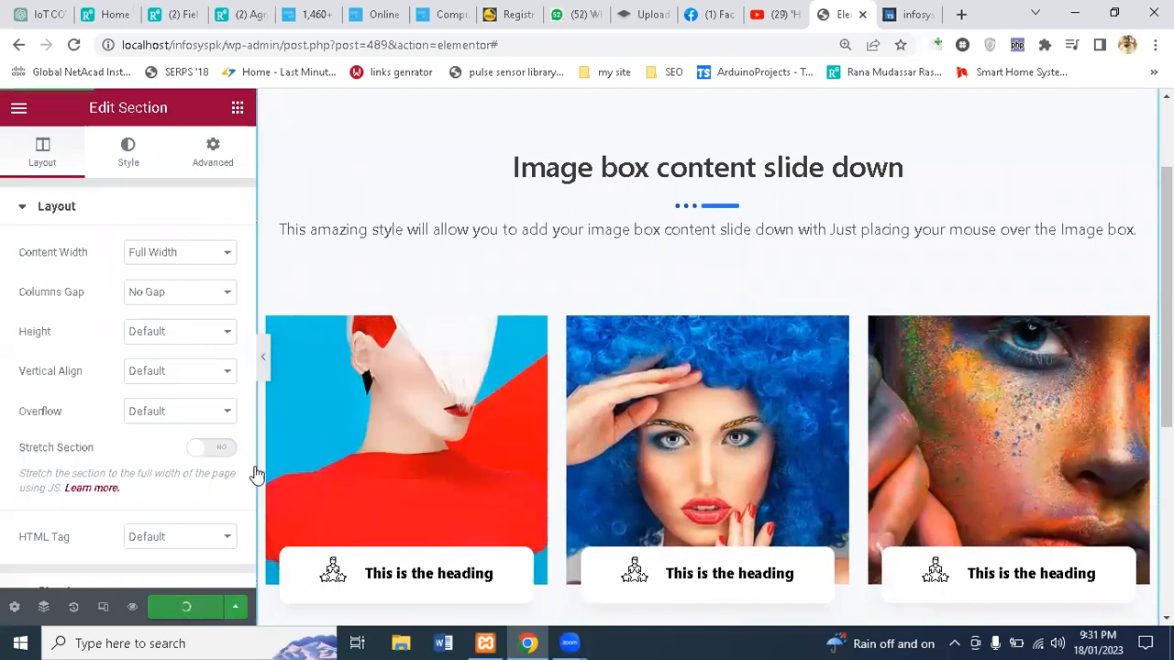
left_click(906, 7)
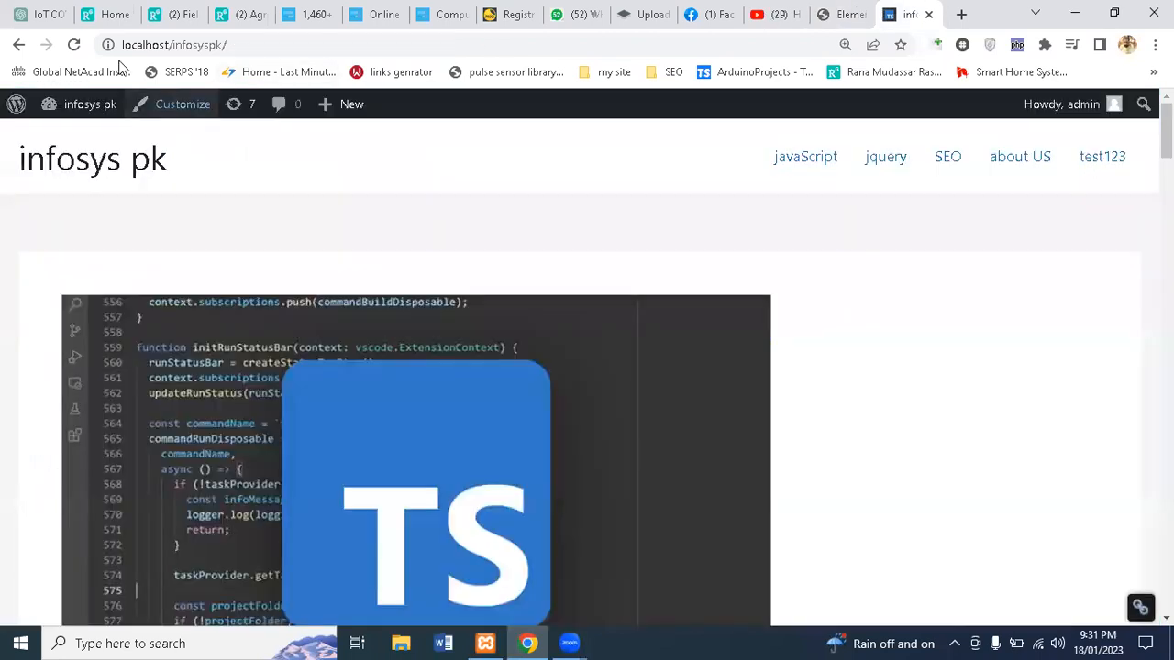
Step: Reload the site and open menupage from the top navigation
left_click(73, 44)
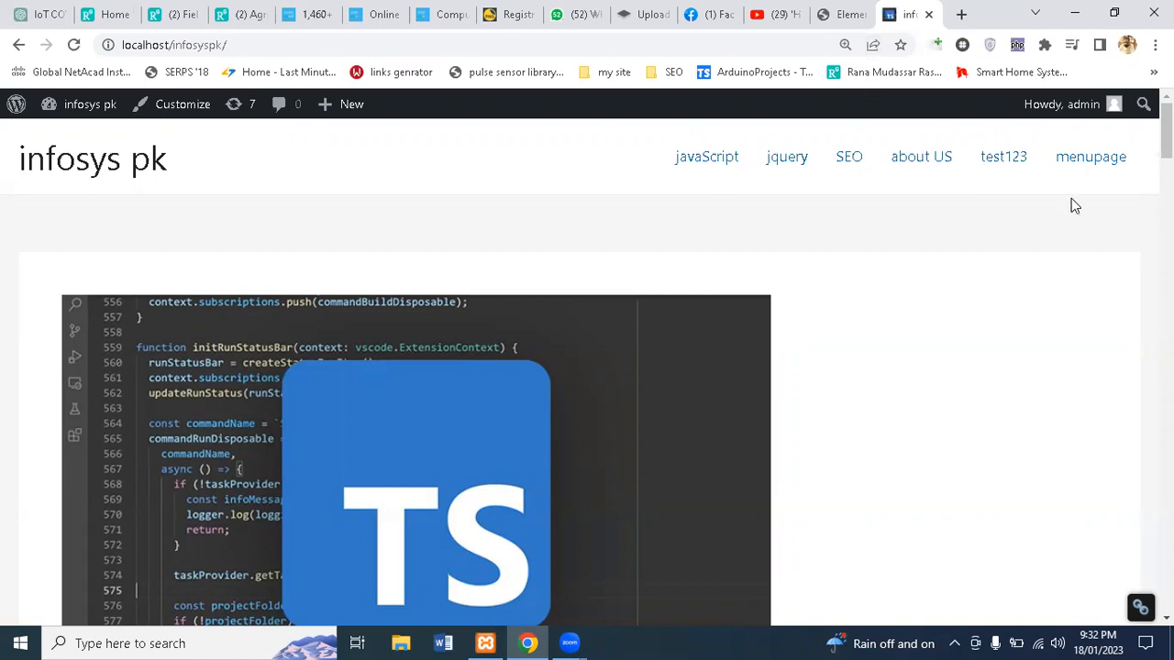
left_click(1092, 163)
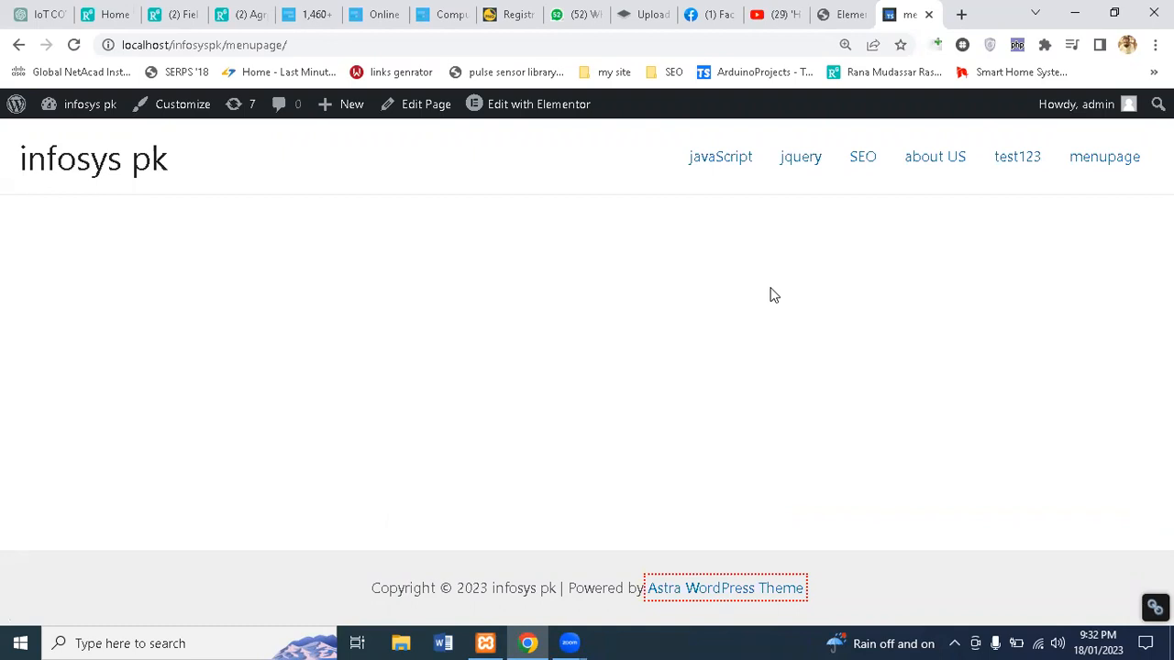
Step: Copy the menupage URL and load it in a new Chrome Guest window
left_click(403, 45)
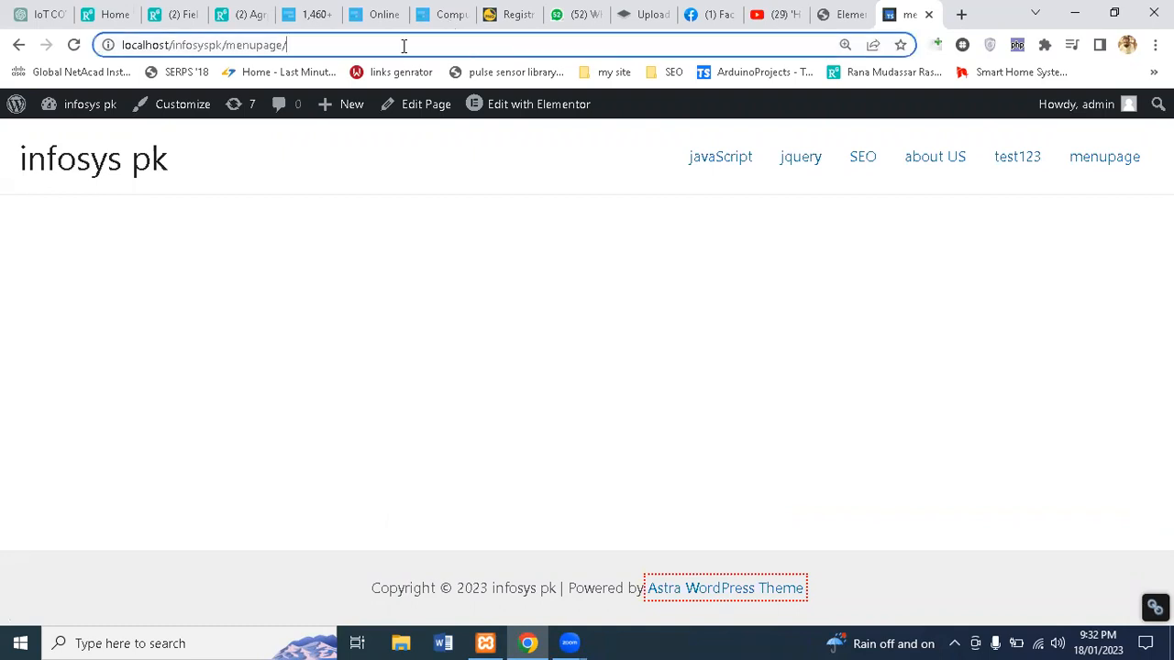
key("ctrl+a")
key("ctrl+c")
key("alt+f")
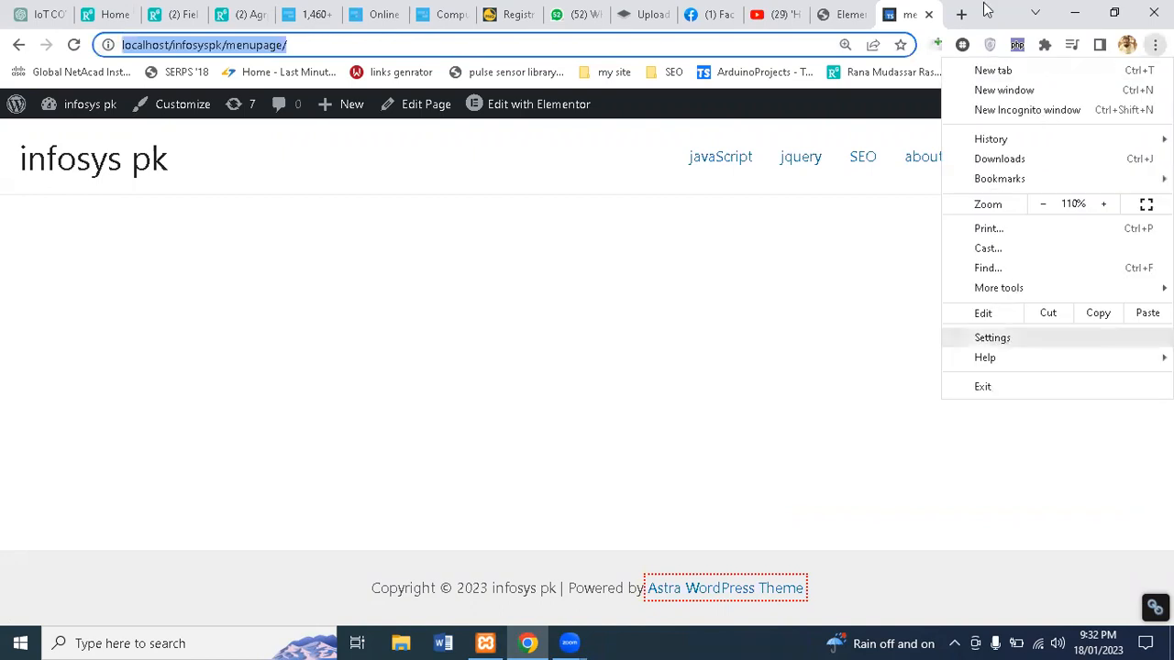
key("Down")
key("Down")
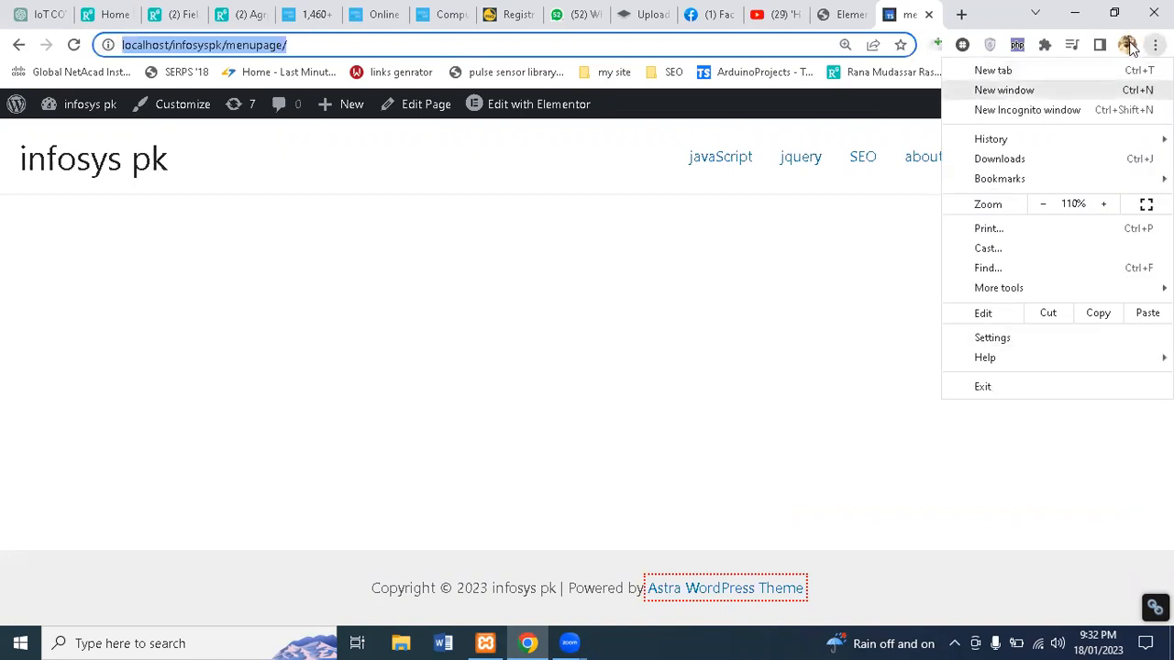
key("ctrl+shift+m")
left_click(952, 362)
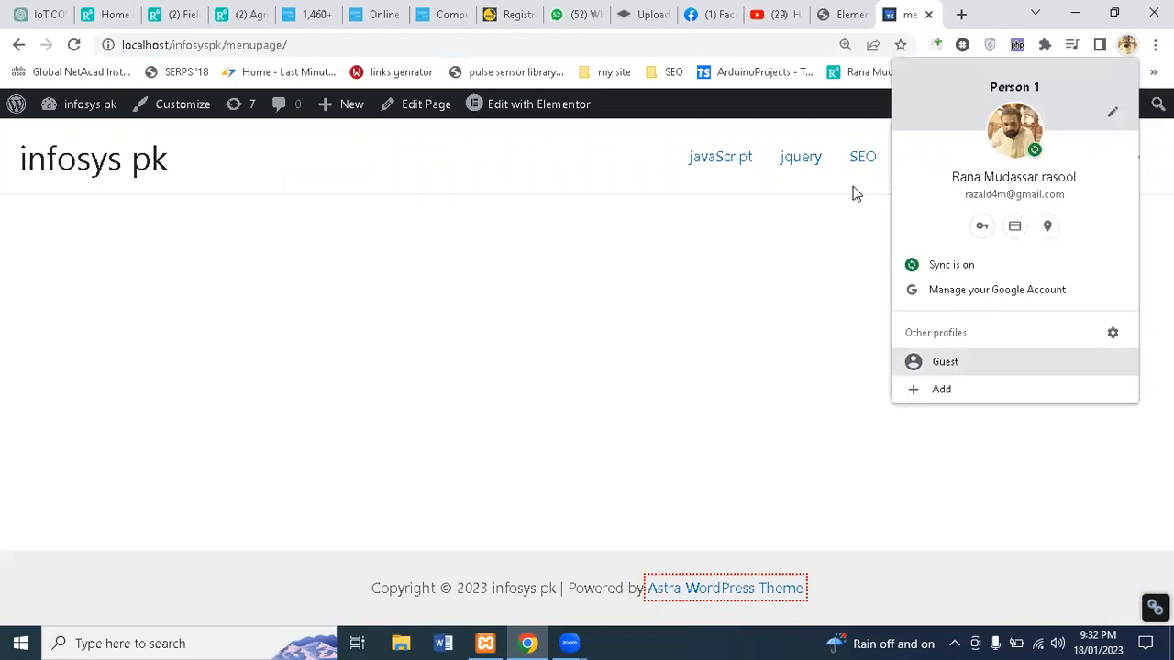
key("ctrl+v")
key("Return")
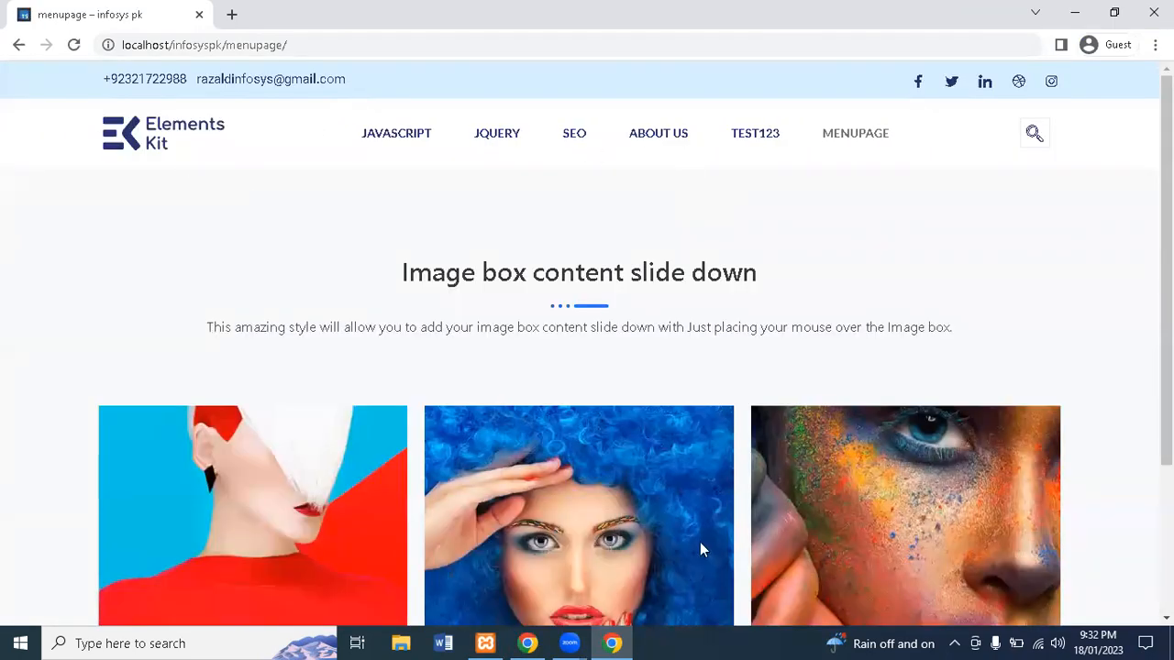
Step: Minimize the main browser window and bring the Guest window showing menupage forward
left_click(614, 642)
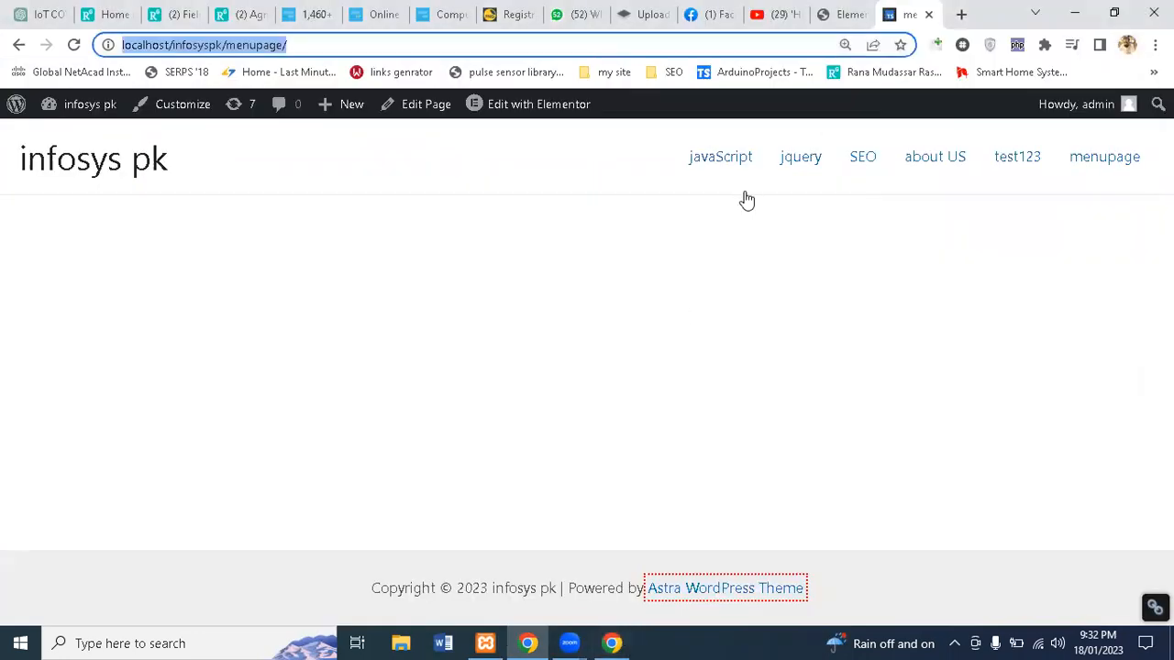
left_click(537, 642)
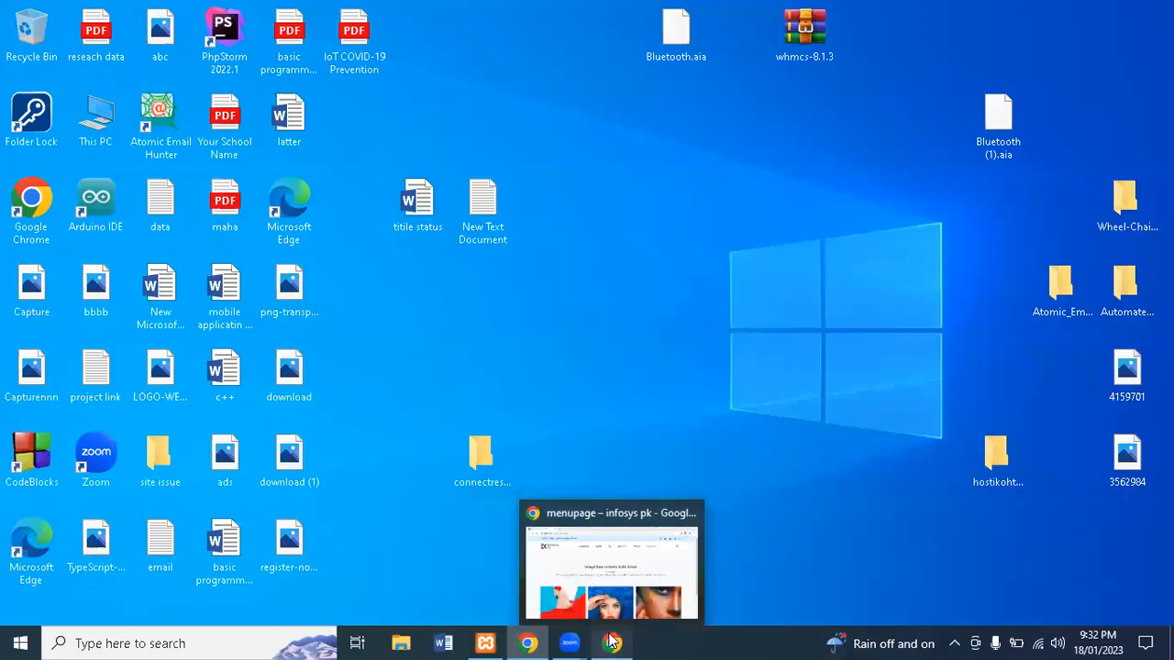
left_click(612, 642)
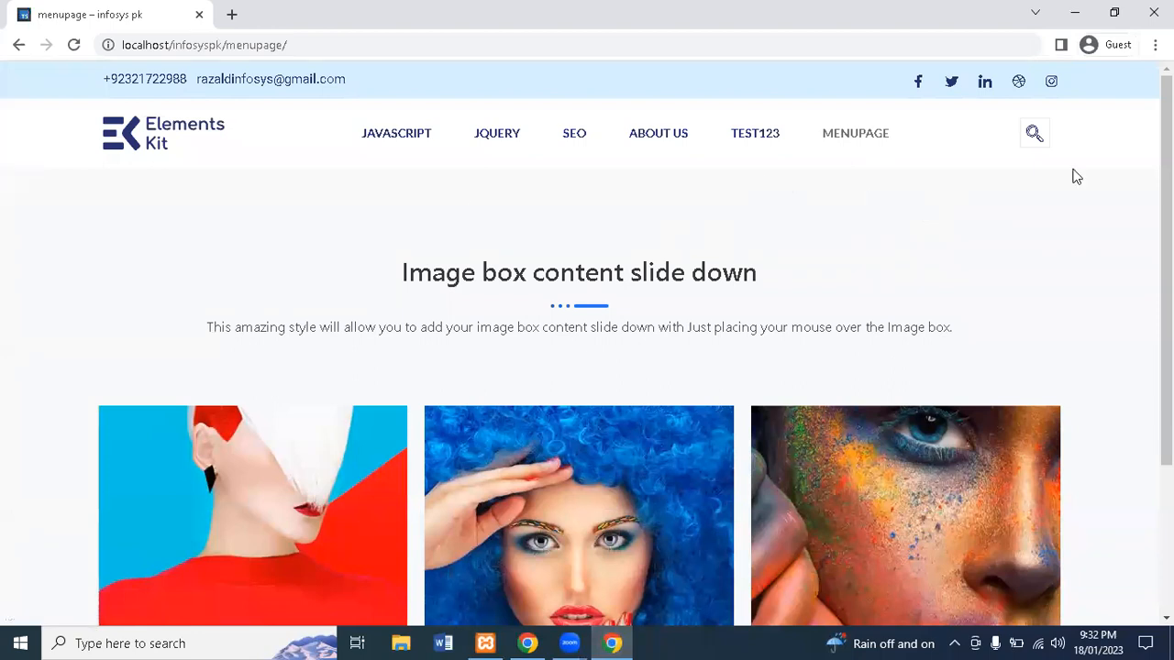
scroll(1073, 179, "down", 2)
scroll(1009, 175, "up", 2)
Step: Visit the test123 and about US pages, then return to menupage's image cards
left_click(752, 145)
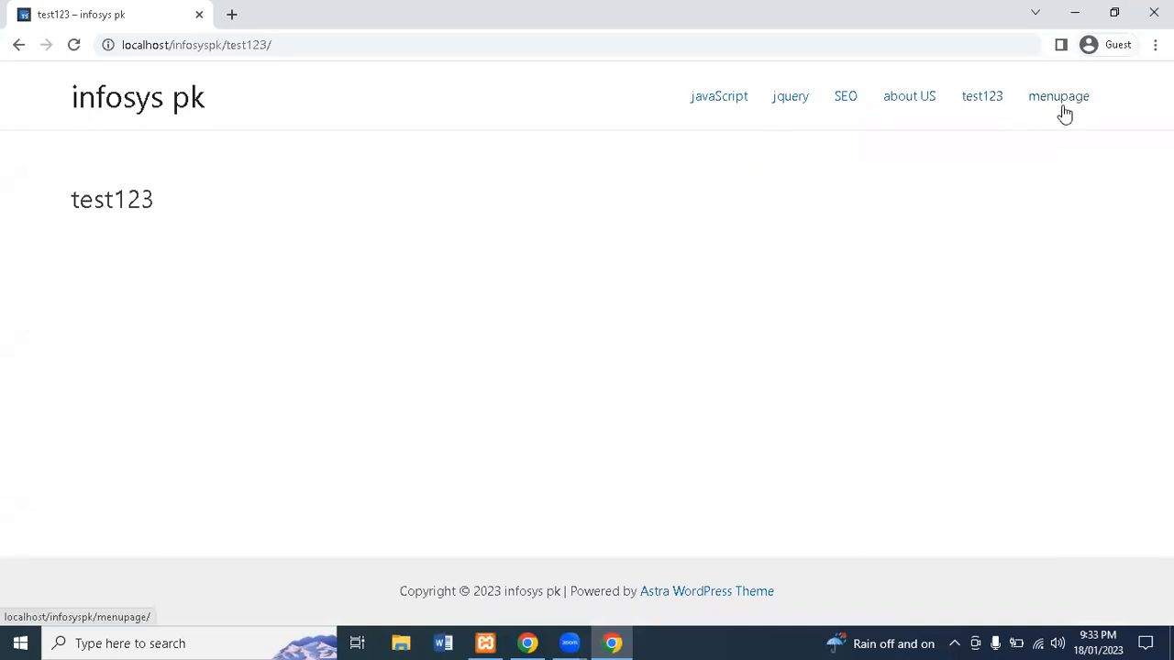
left_click(881, 105)
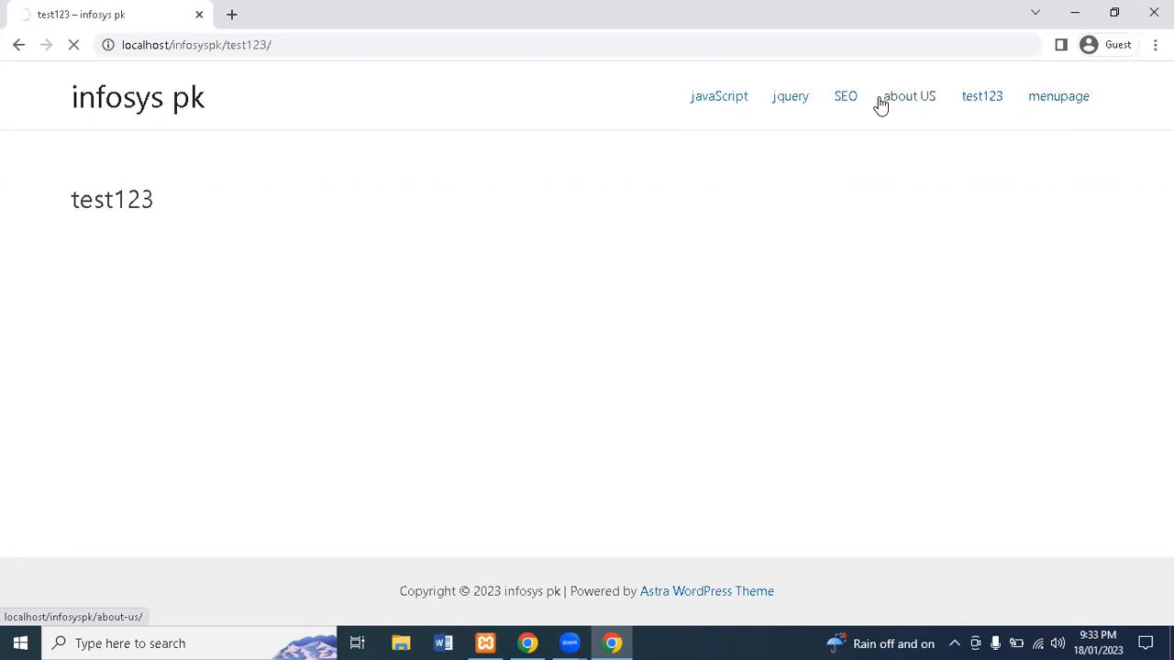
left_click(1047, 97)
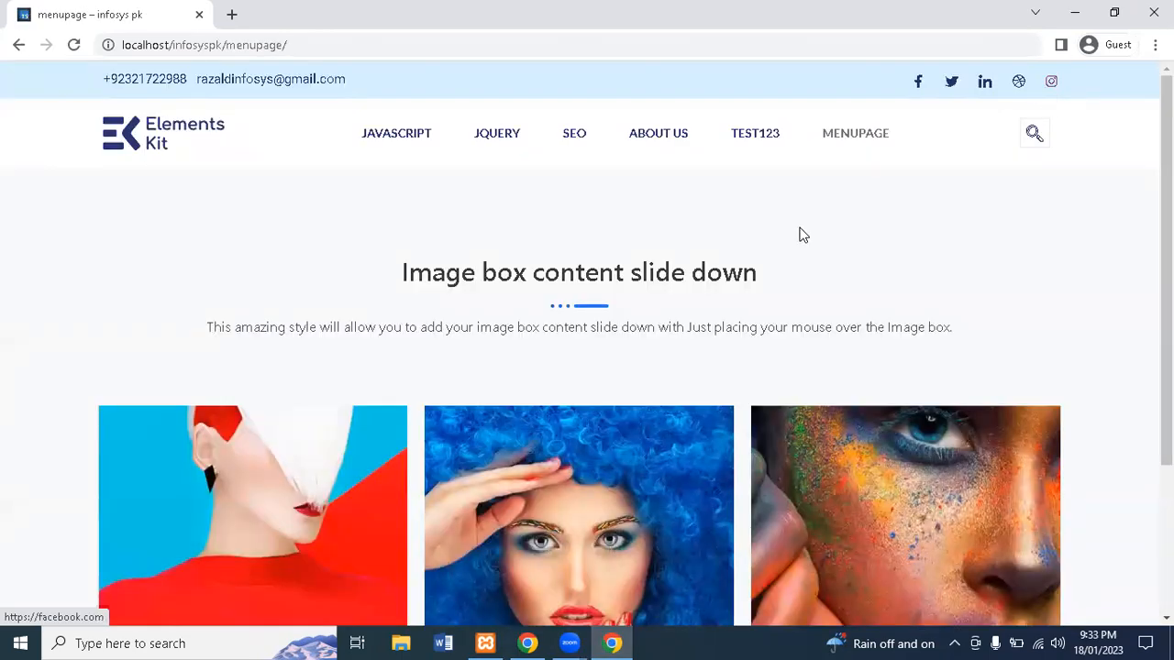
scroll(800, 235, "down", 2)
scroll(801, 235, "down", 3)
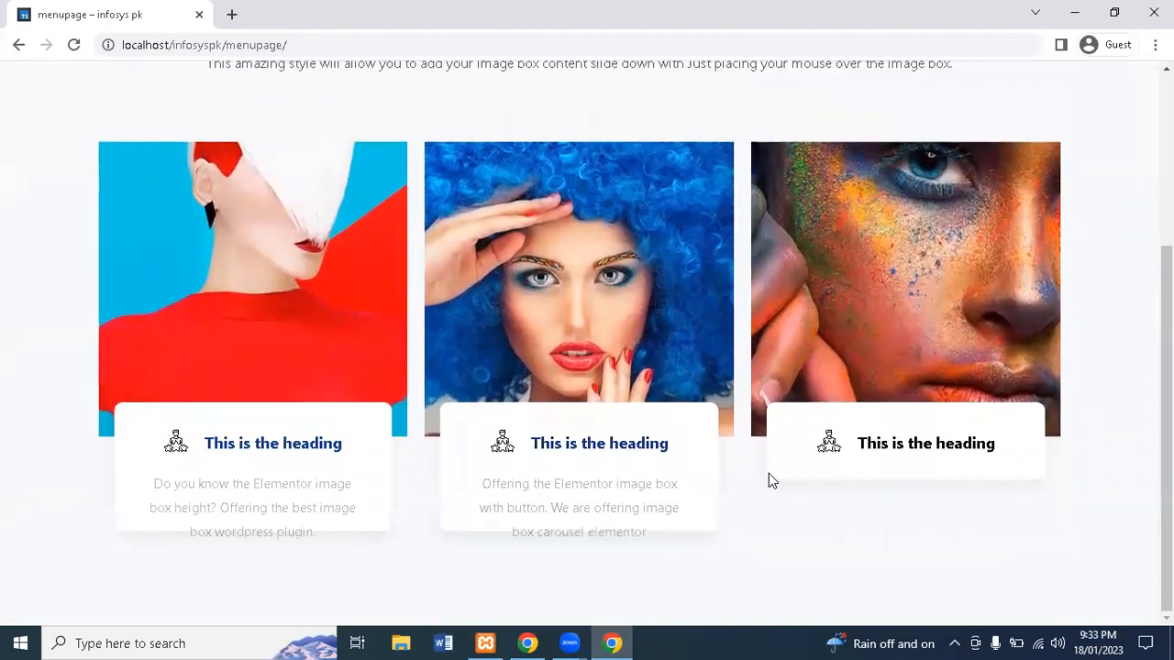
mouse_move(769, 474)
scroll(706, 509, "up", 1)
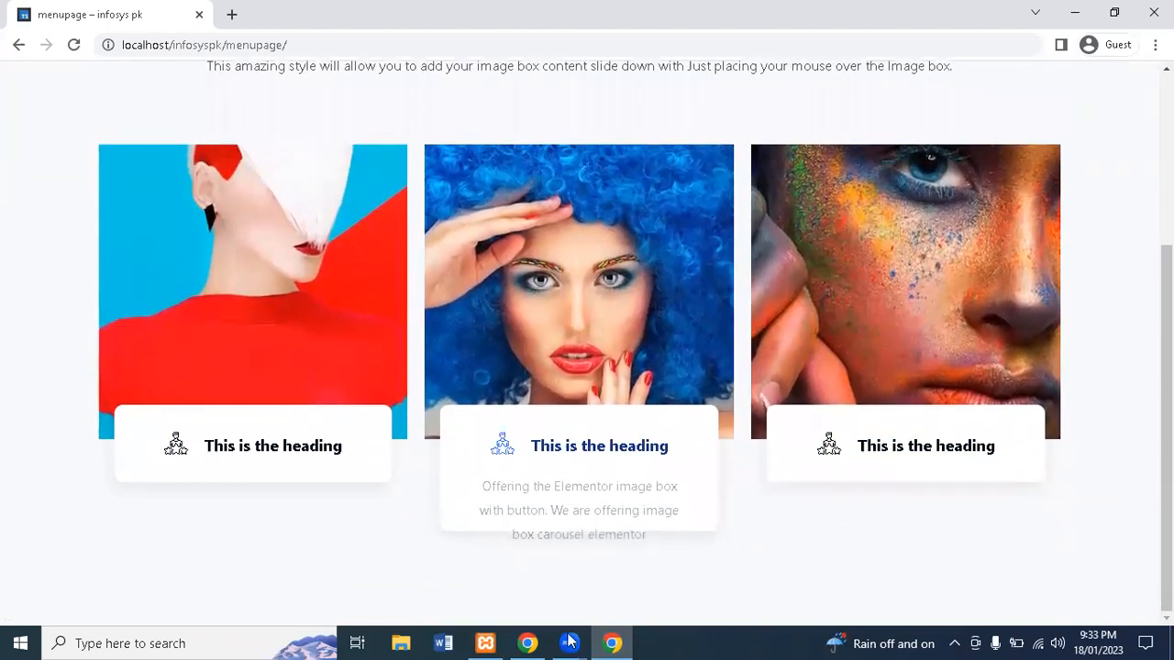
Step: Minimize the Guest window to the desktop
left_click(568, 640)
left_click(620, 640)
left_click(620, 640)
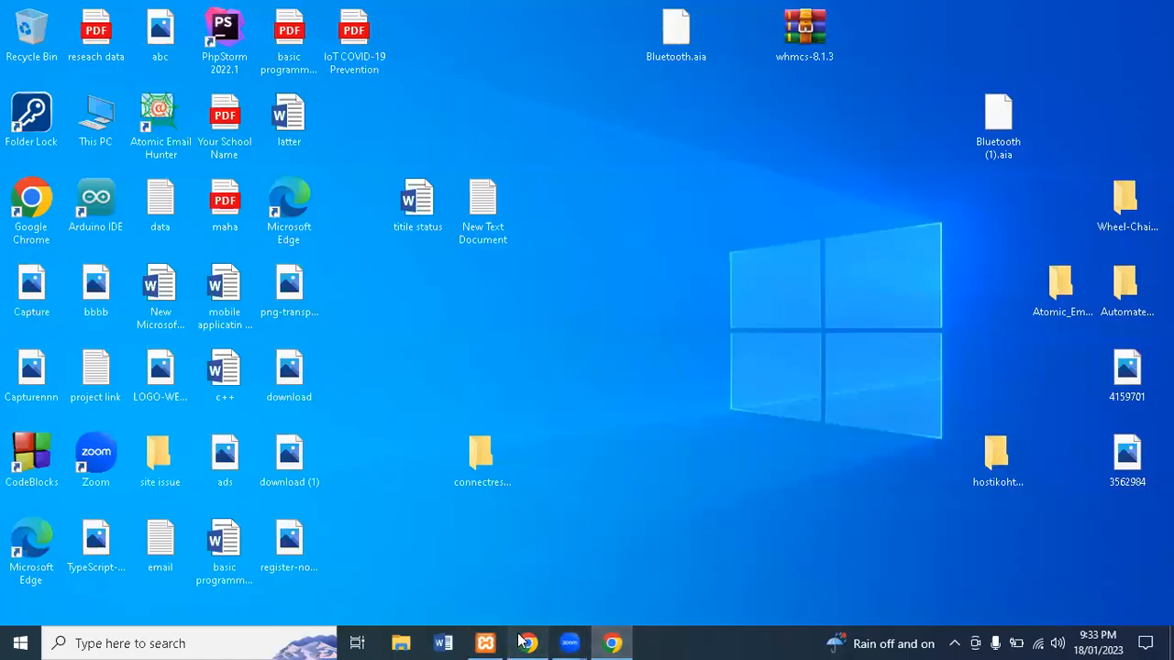
Step: Return to the Elementor editor and select the header's ElementsKit Nav Menu widget
left_click(532, 641)
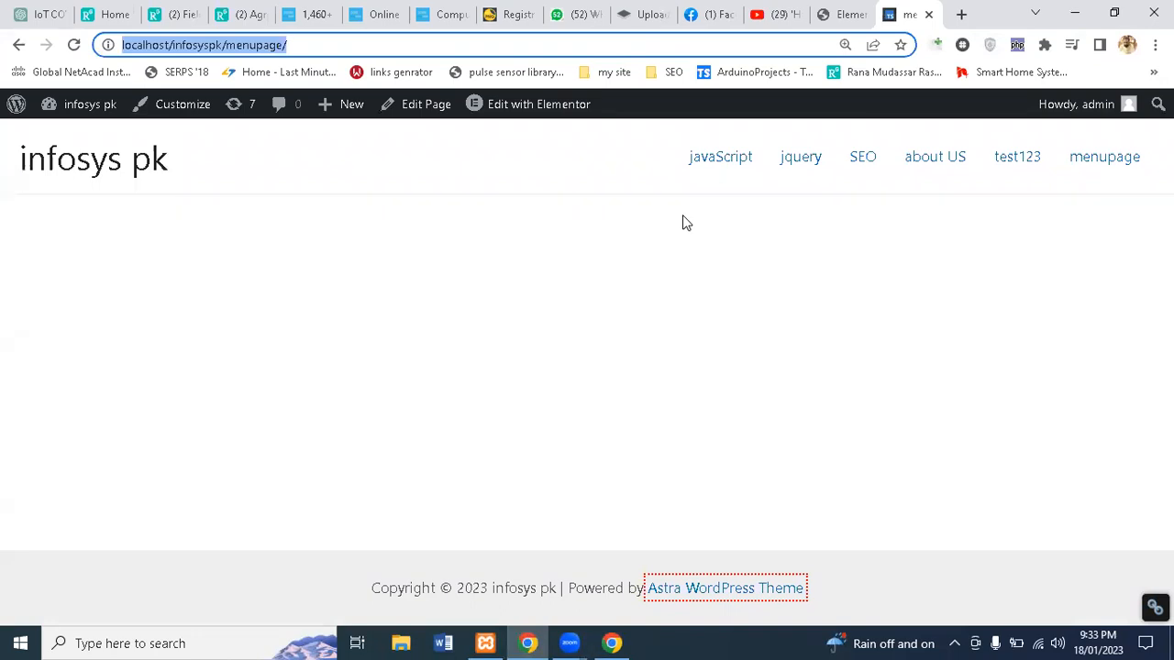
left_click(851, 13)
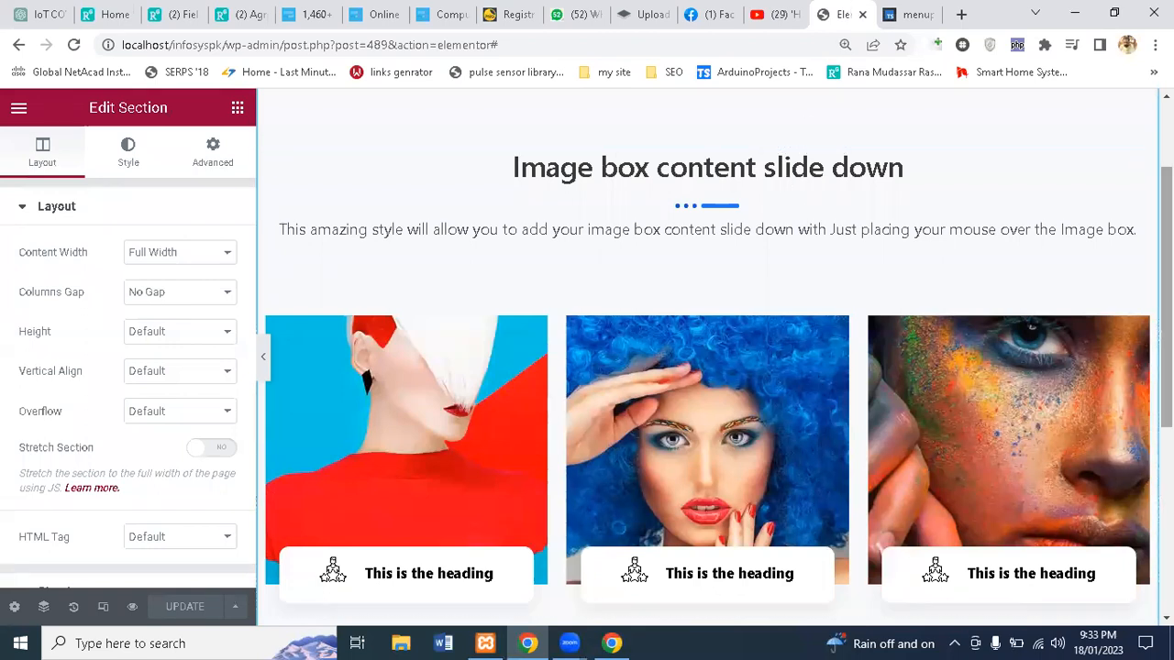
scroll(1009, 196, "up", 2)
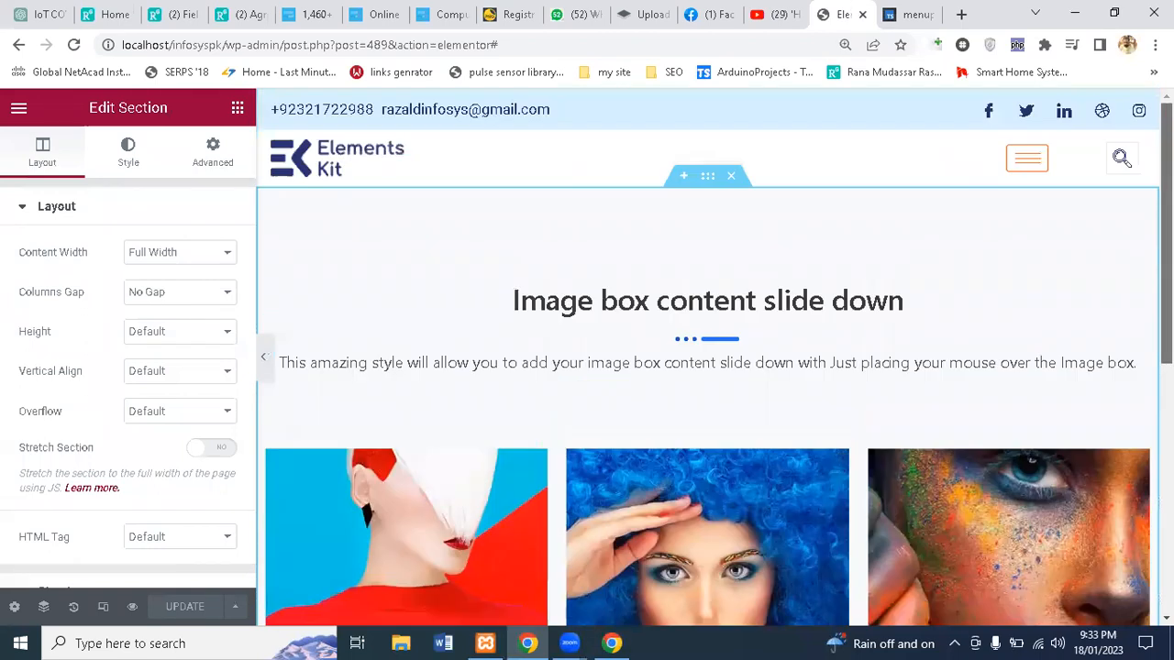
left_click(1029, 160)
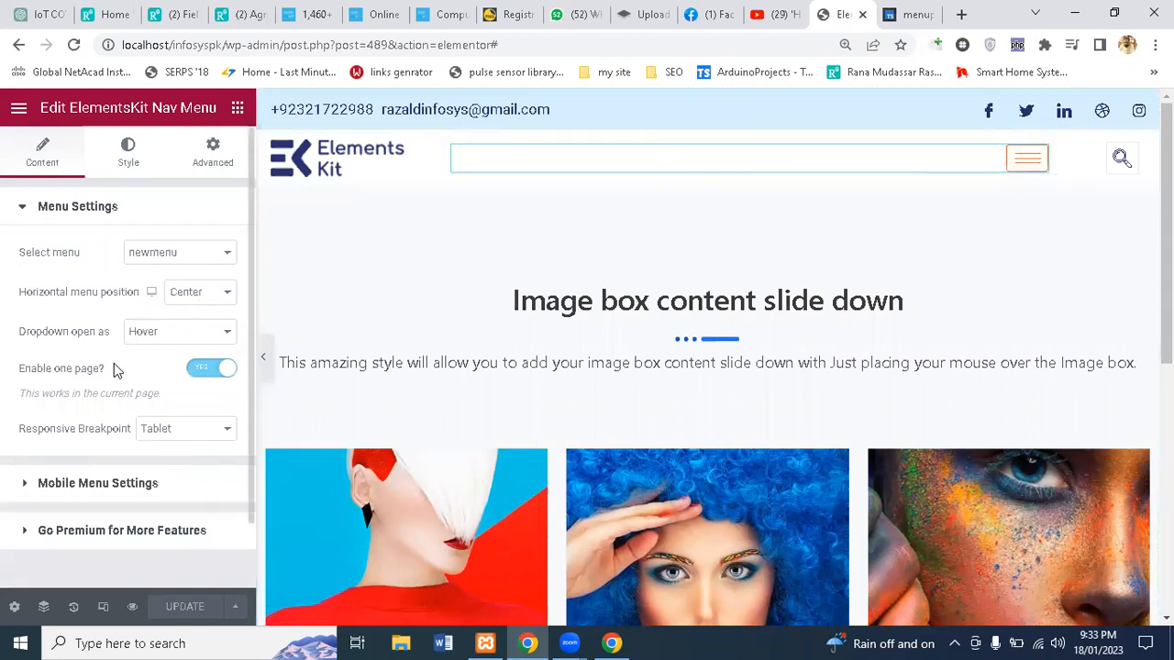
Step: Expand the nav menu's Mobile Menu Settings and Go Premium sections for review
scroll(113, 363, "down", 1)
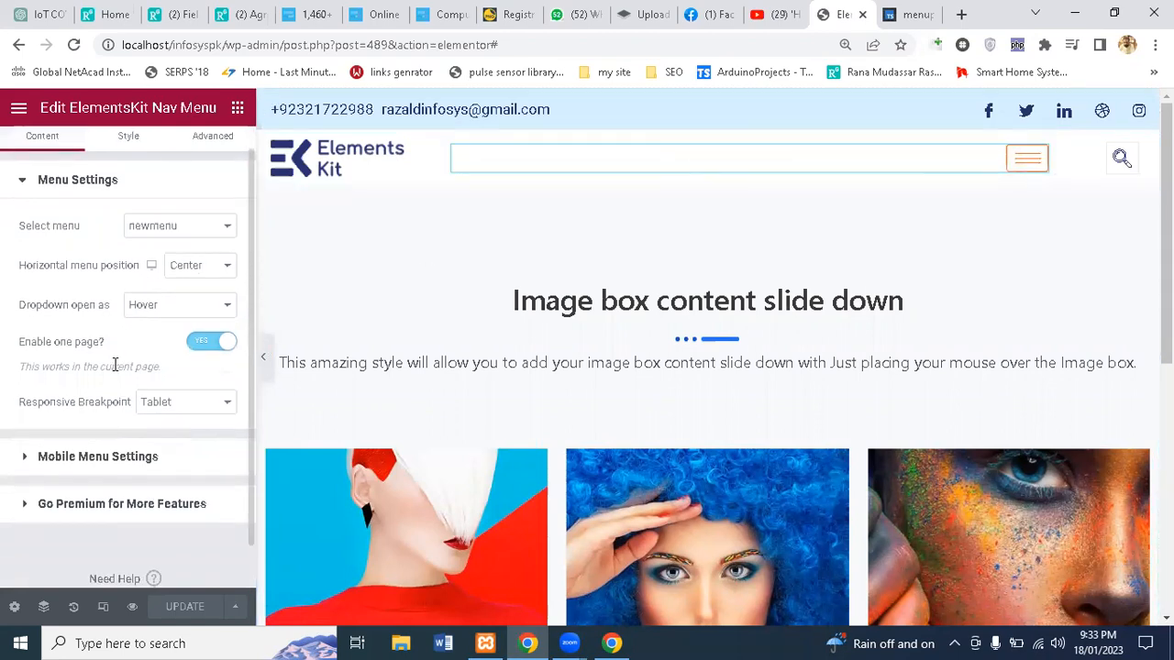
left_click(46, 467)
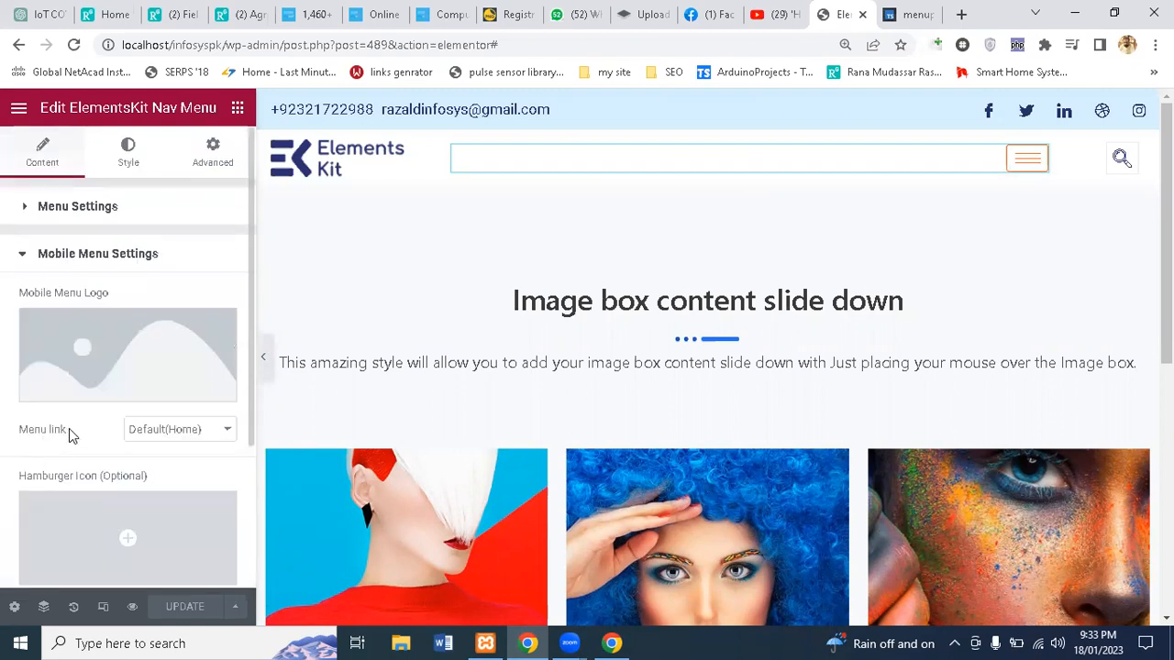
scroll(69, 428, "down", 2)
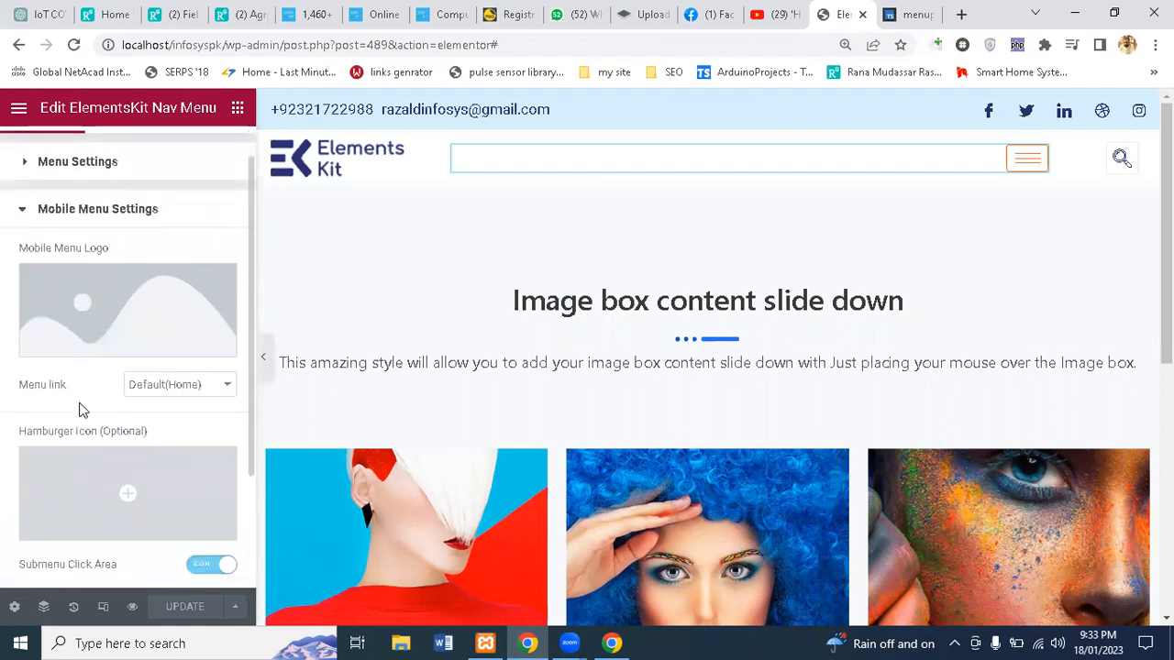
scroll(81, 398, "down", 3)
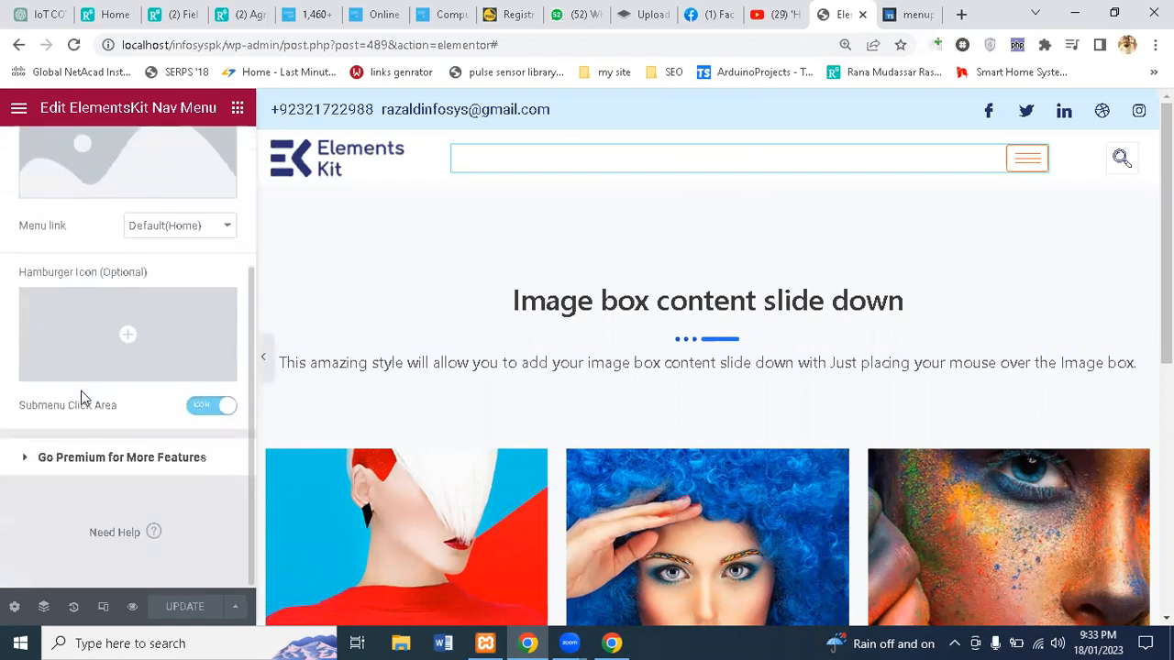
left_click(65, 466)
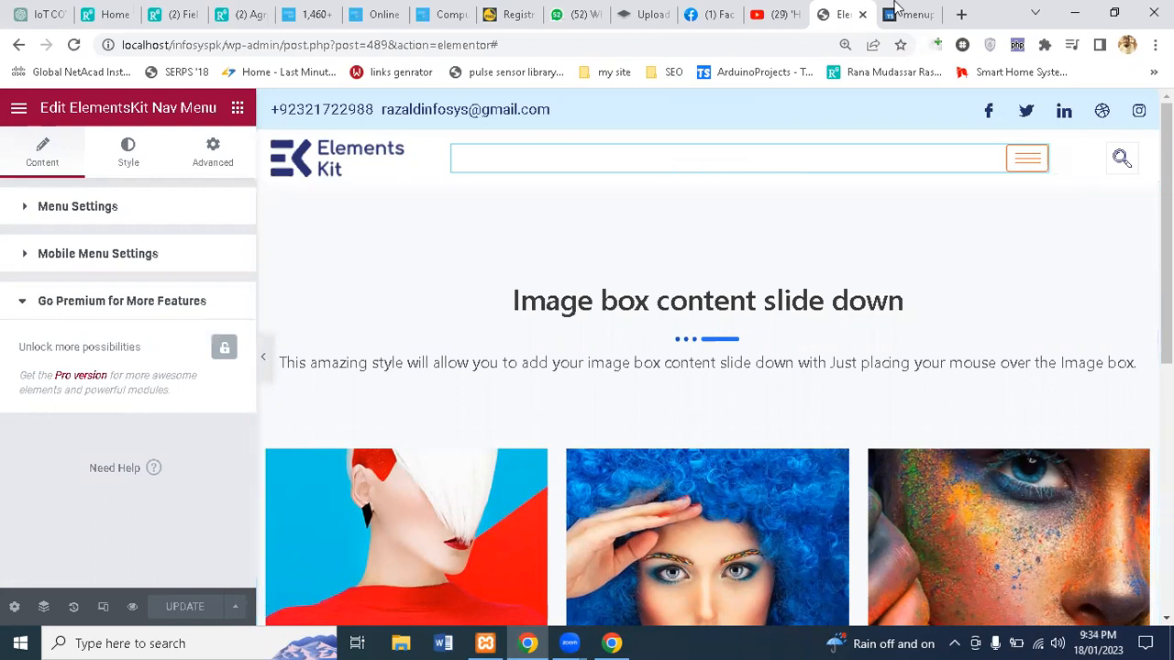
scroll(624, 202, "down", 4)
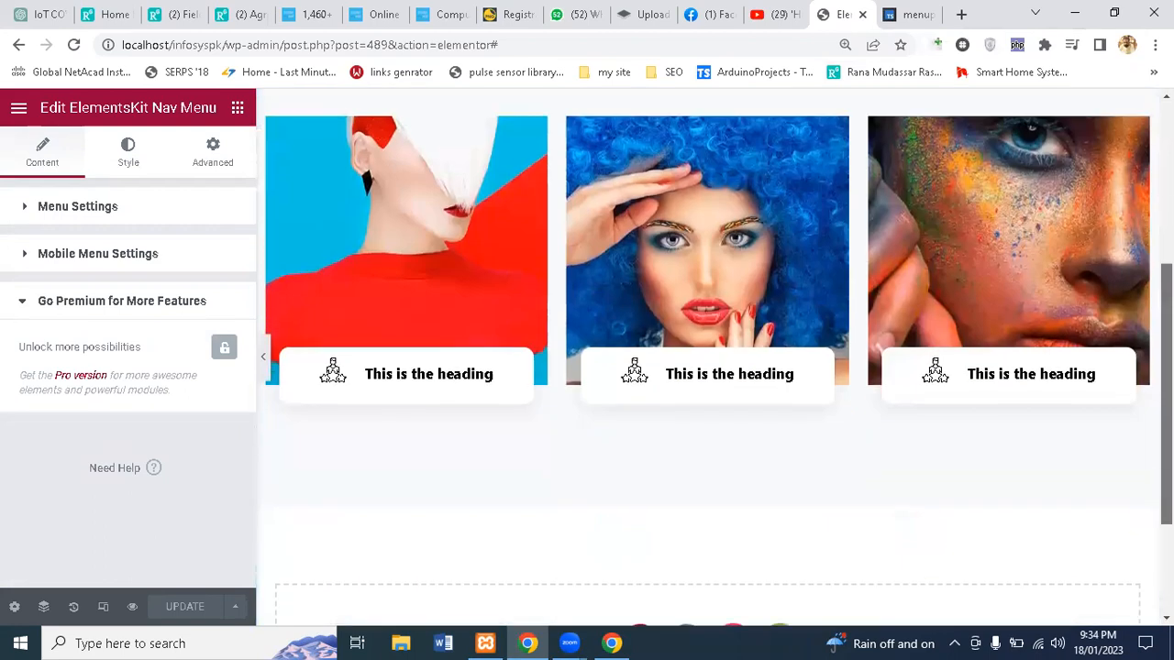
scroll(739, 530, "down", 2)
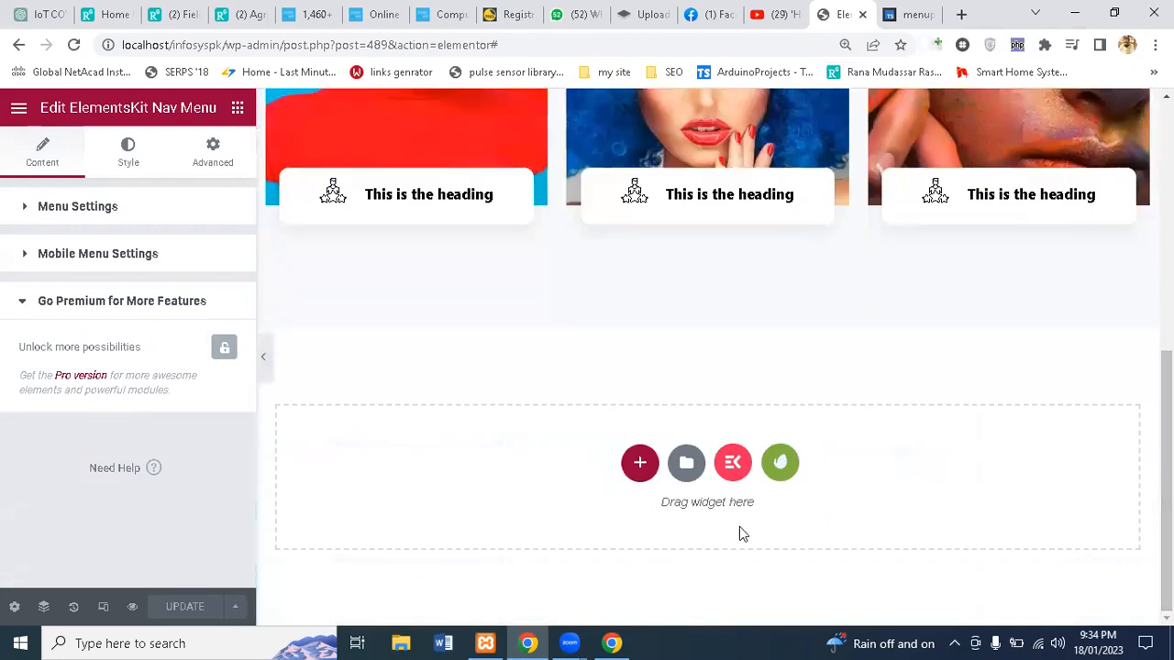
Step: Insert the plain 'Header' block from Envato Free Blocks > Header below the image boxes
left_click(770, 466)
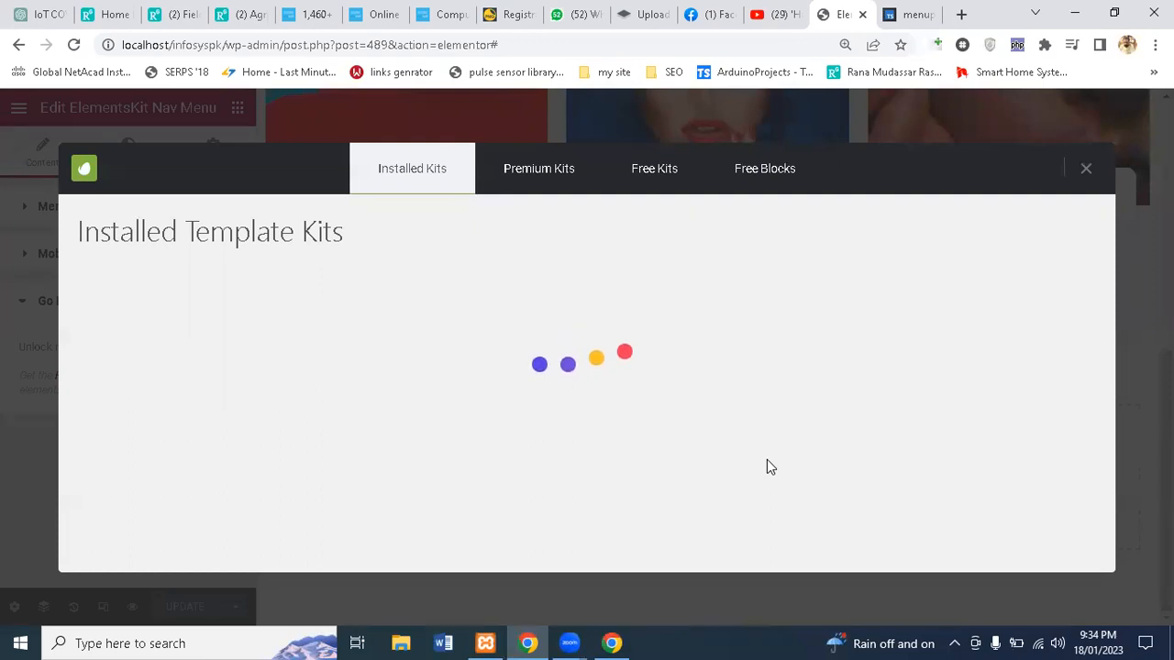
left_click(754, 163)
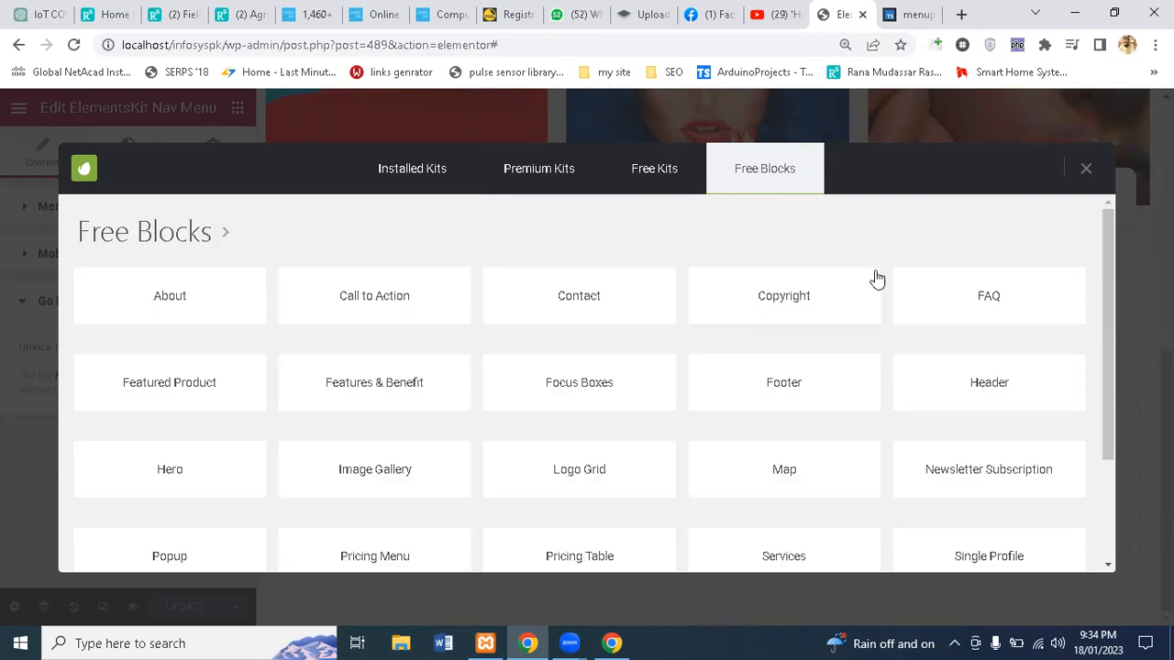
left_click(966, 395)
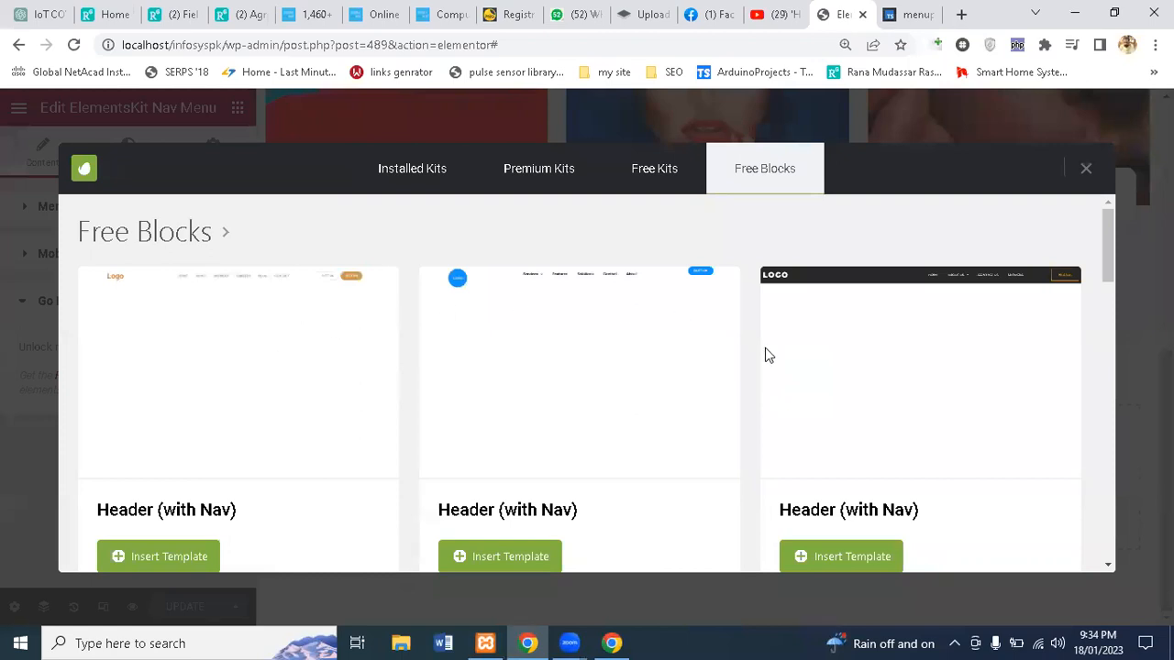
scroll(766, 349, "down", 4)
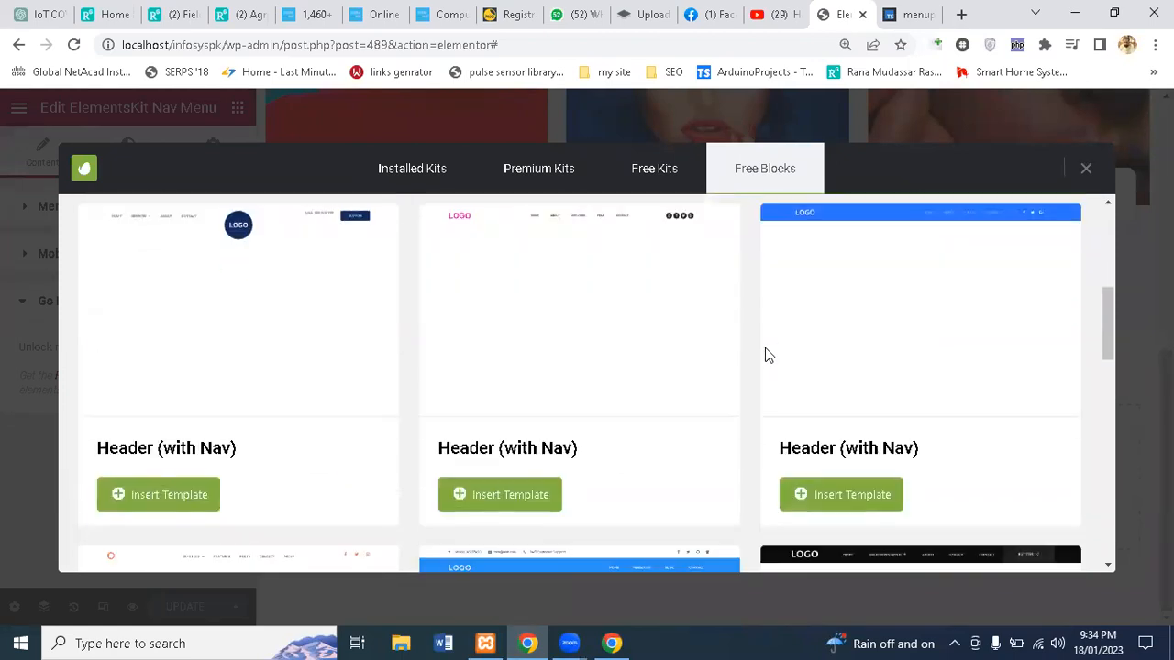
scroll(769, 356, "down", 5)
scroll(768, 355, "down", 5)
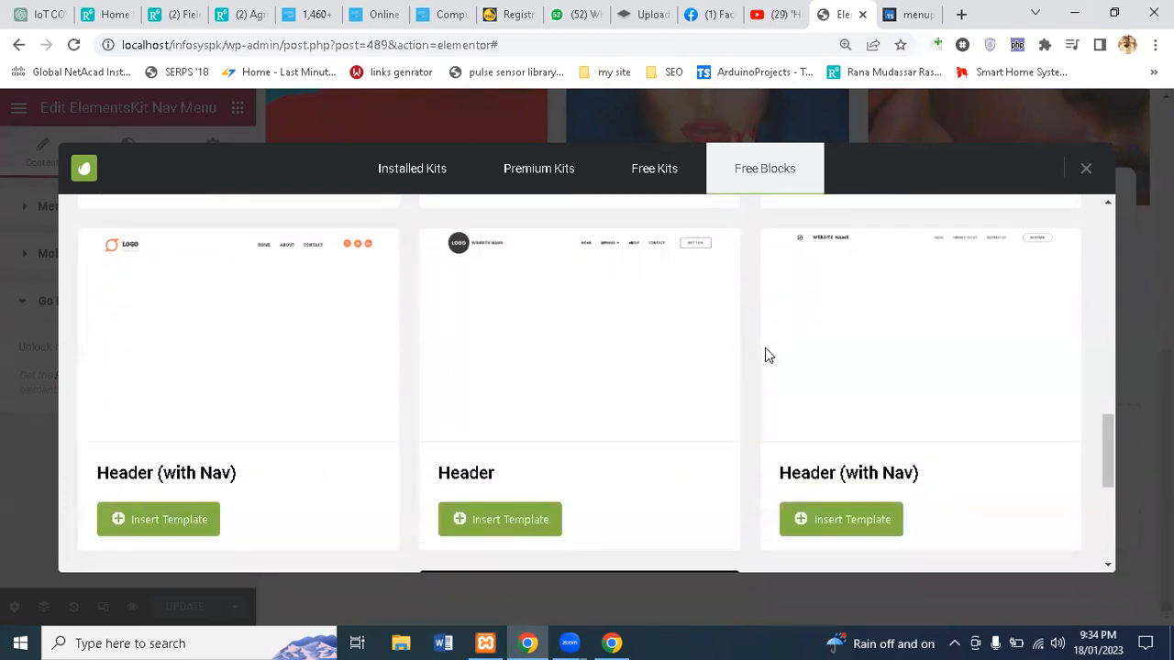
scroll(769, 355, "down", 1)
left_click(503, 465)
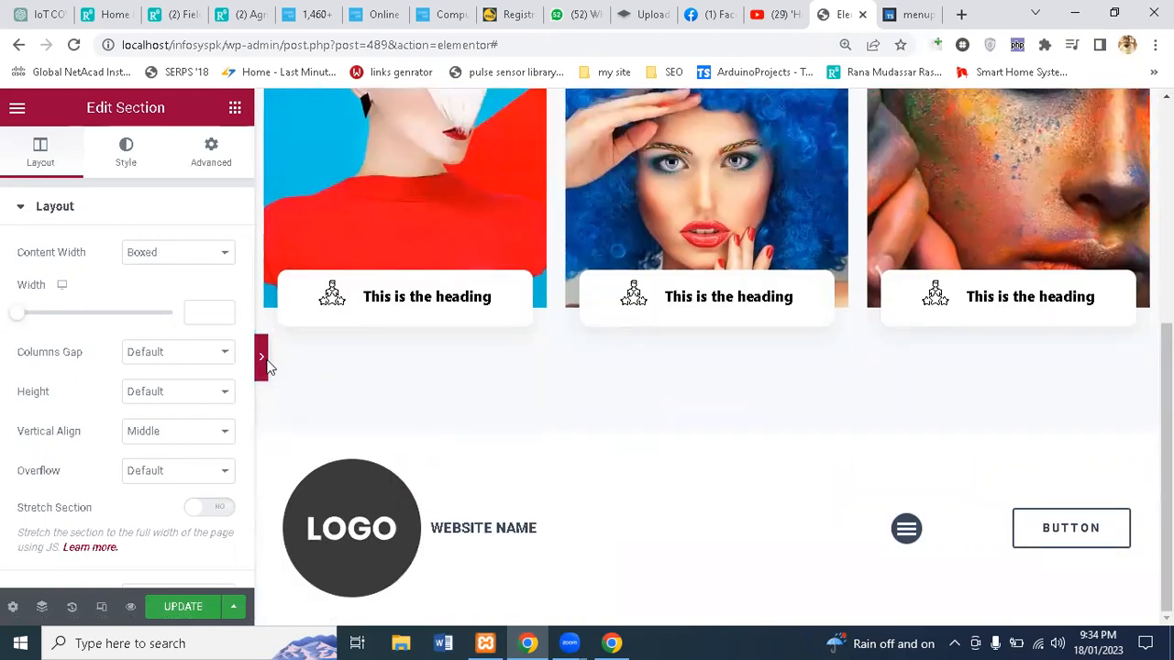
Step: Set the new header's Nav Menu to 'newmenu' with Center alignment
left_click(263, 359)
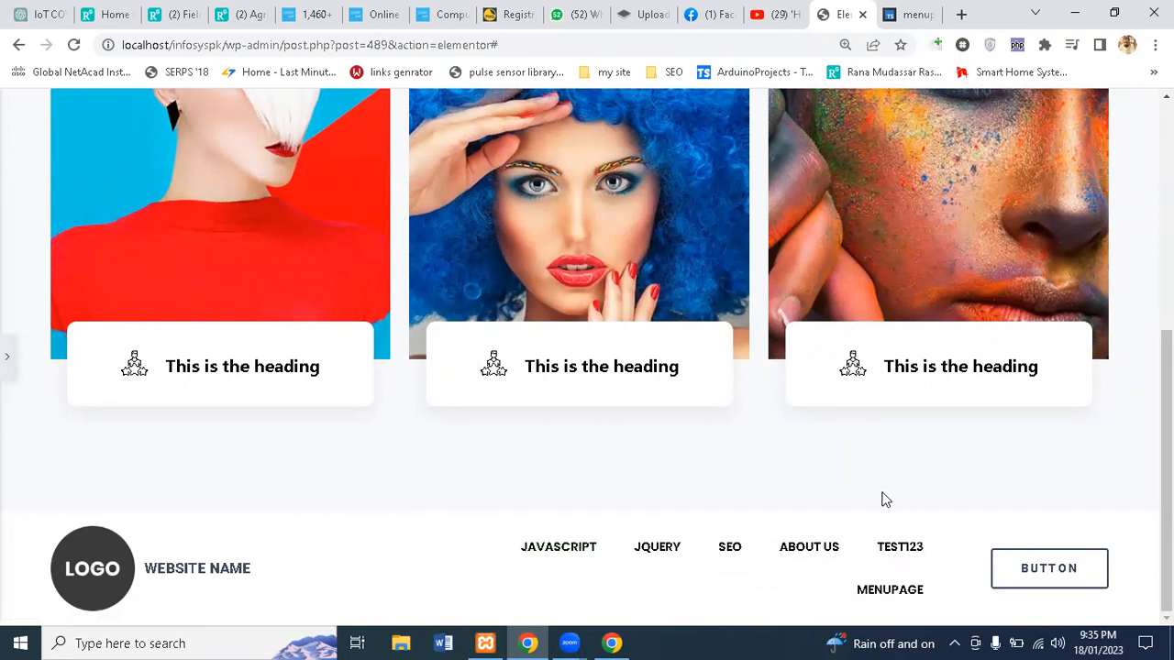
left_click(7, 362)
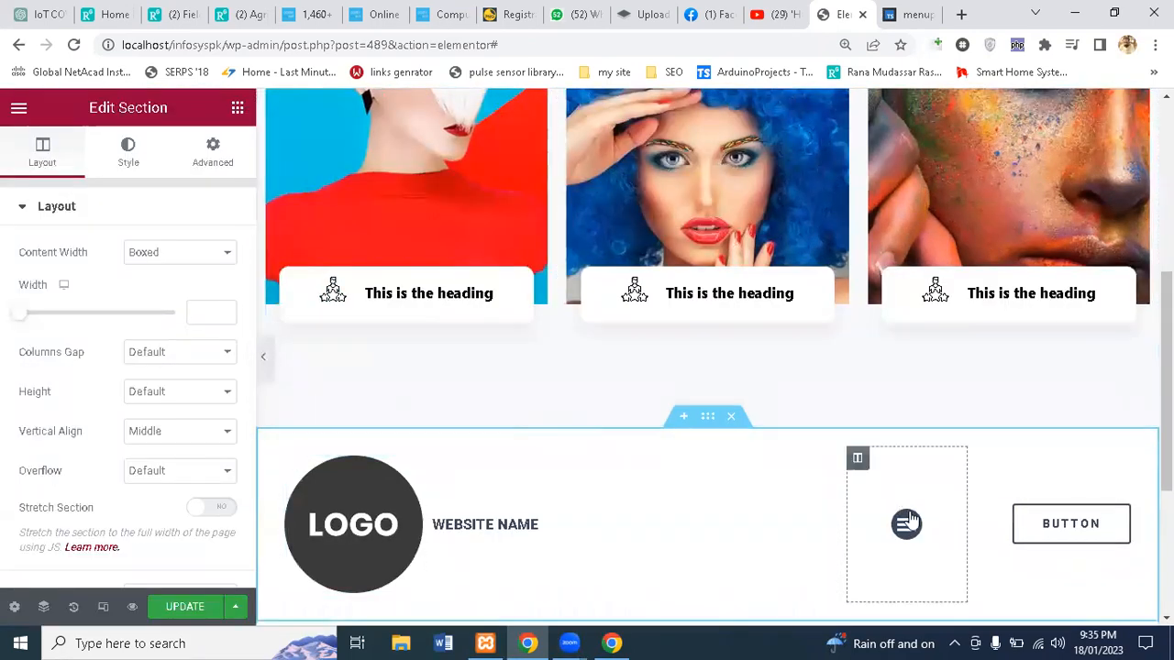
scroll(904, 523, "down", 2)
scroll(904, 459, "down", 1)
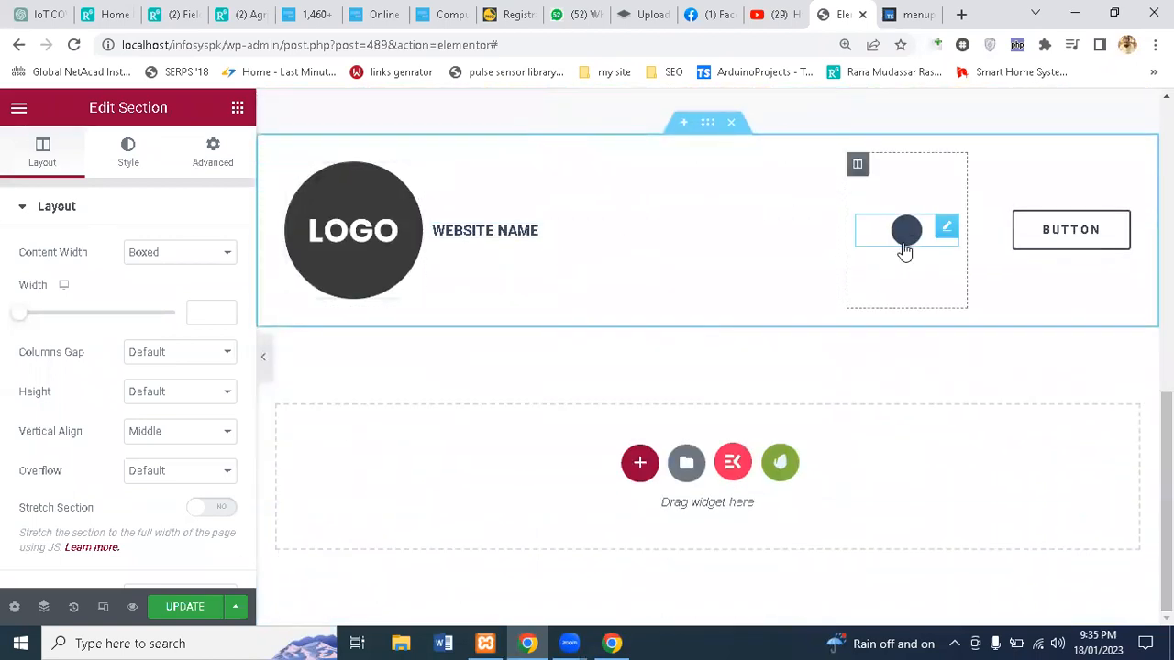
left_click(906, 238)
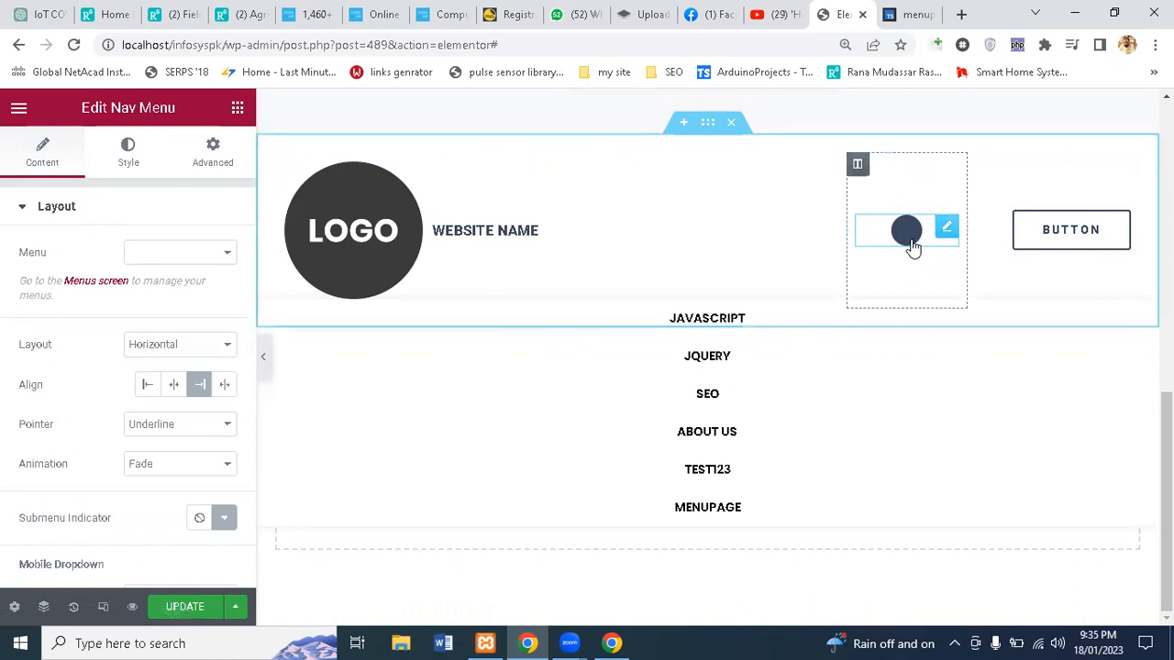
left_click(911, 244)
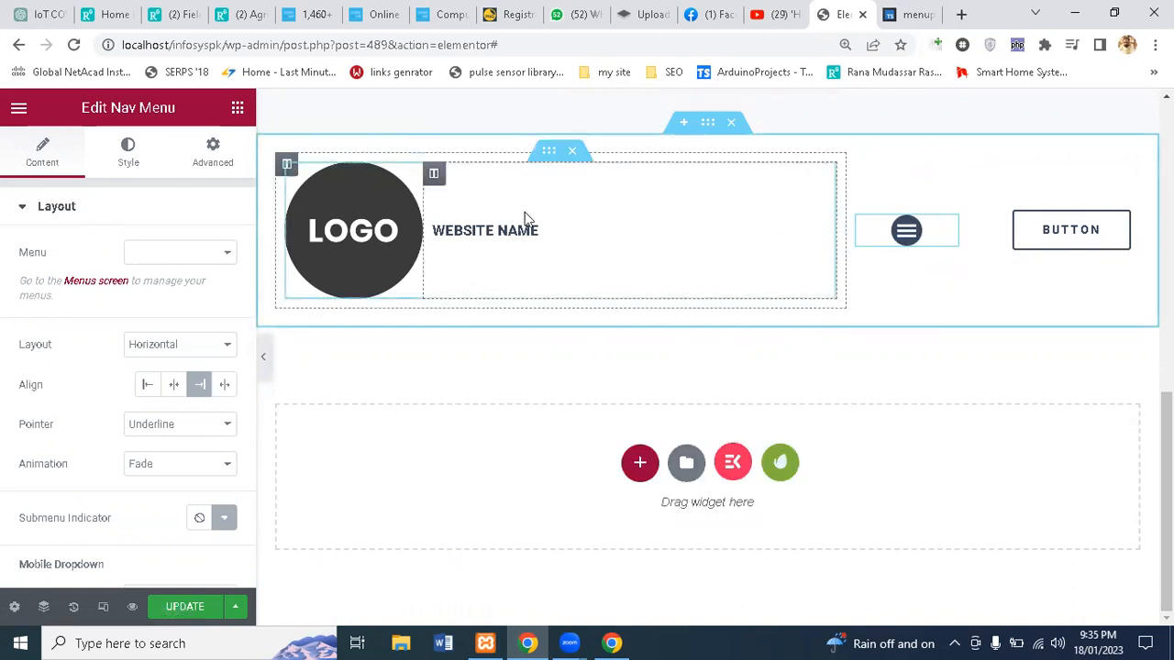
left_click(166, 391)
left_click(199, 255)
left_click(182, 273)
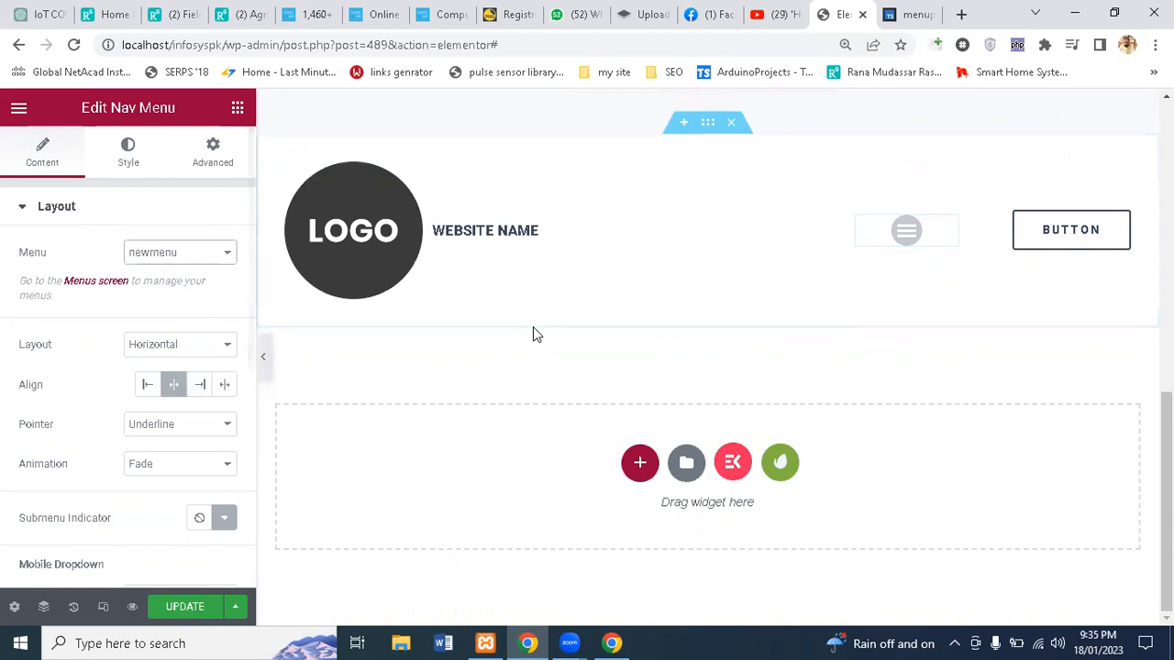
Step: Select the header's BUTTON, LOGO image, WEBSITE NAME heading and then the whole section
left_click(1072, 247)
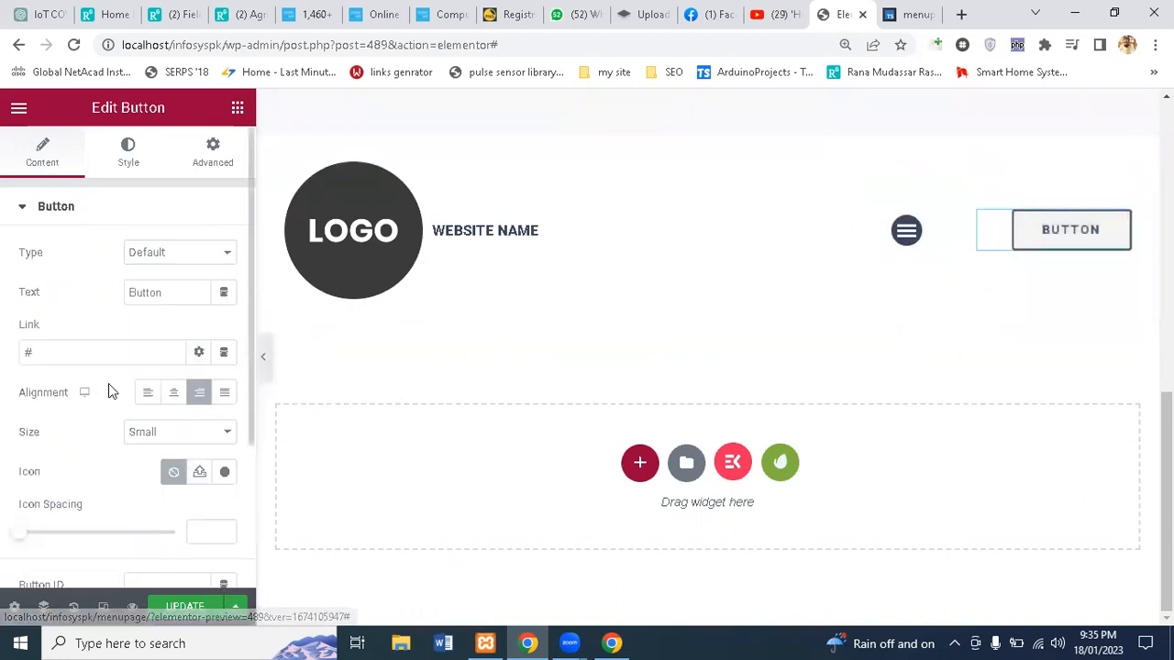
left_click(369, 255)
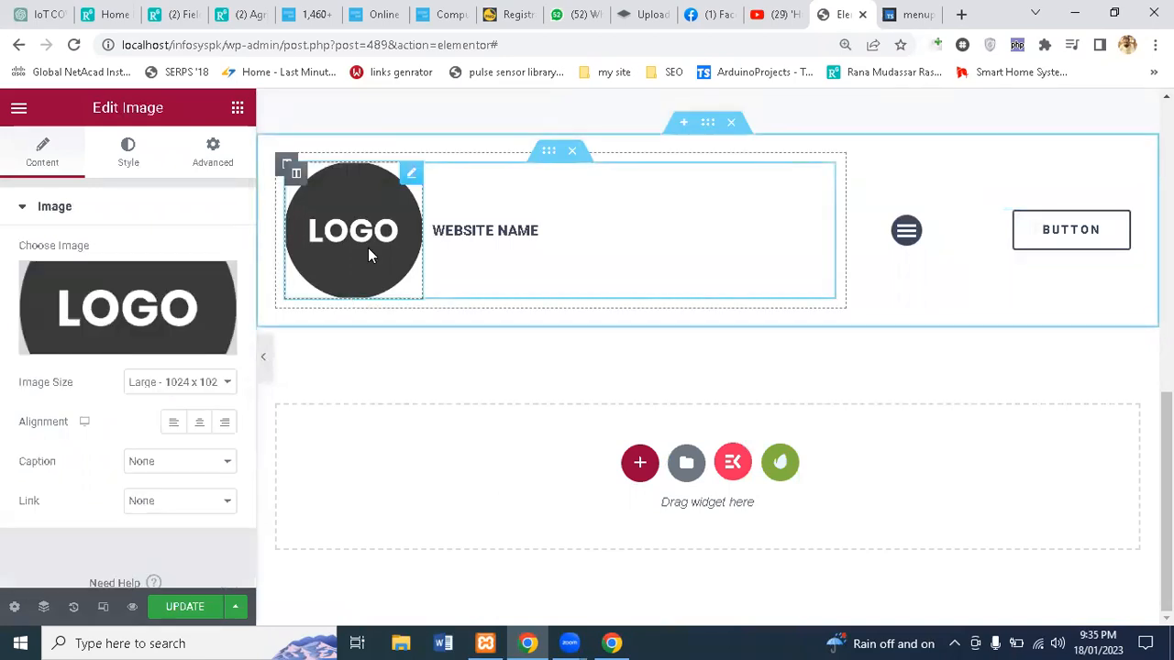
left_click(477, 234)
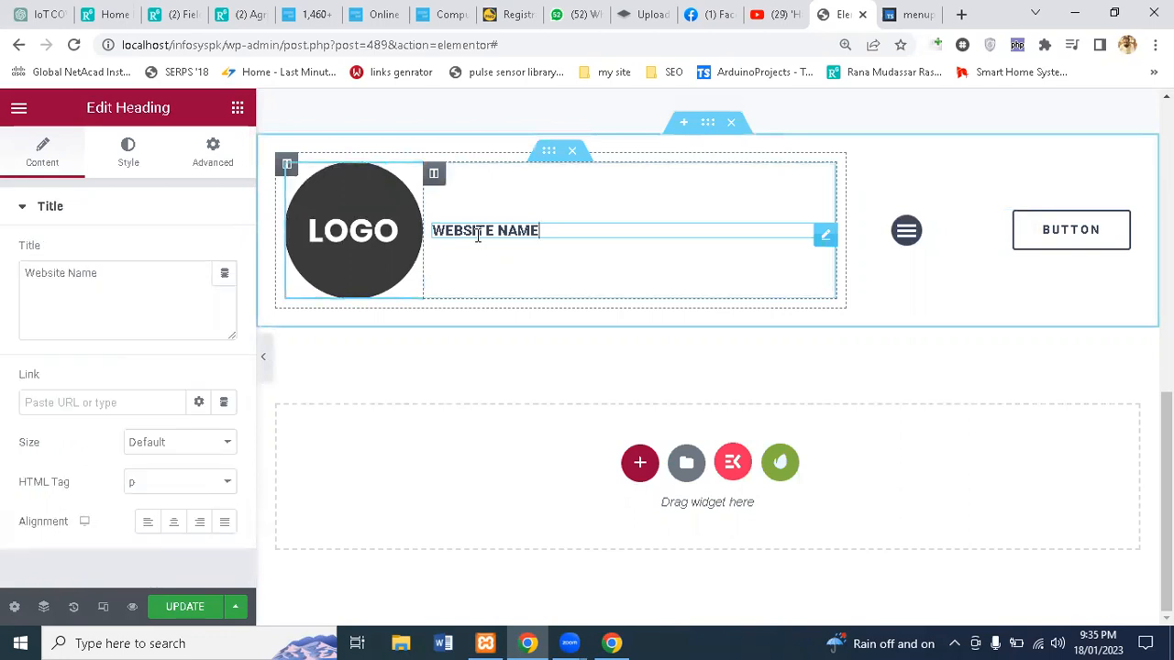
left_click(718, 123)
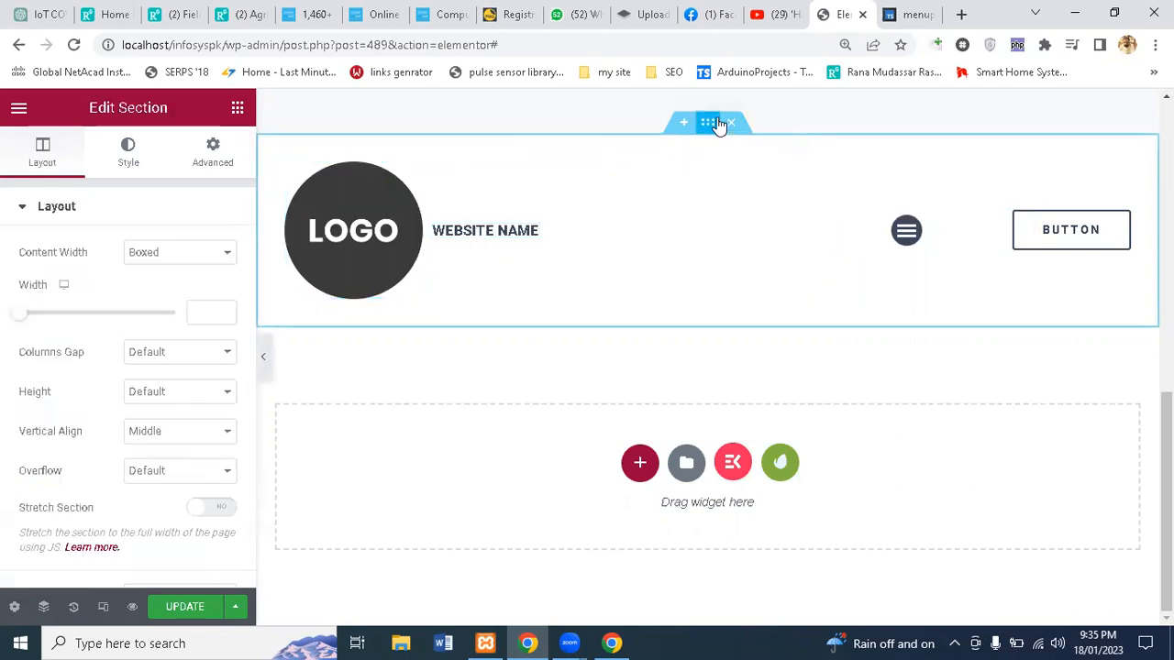
Step: Explore the header's section, column and inner-section tree in the Navigator, then view the live menupage
left_click(49, 606)
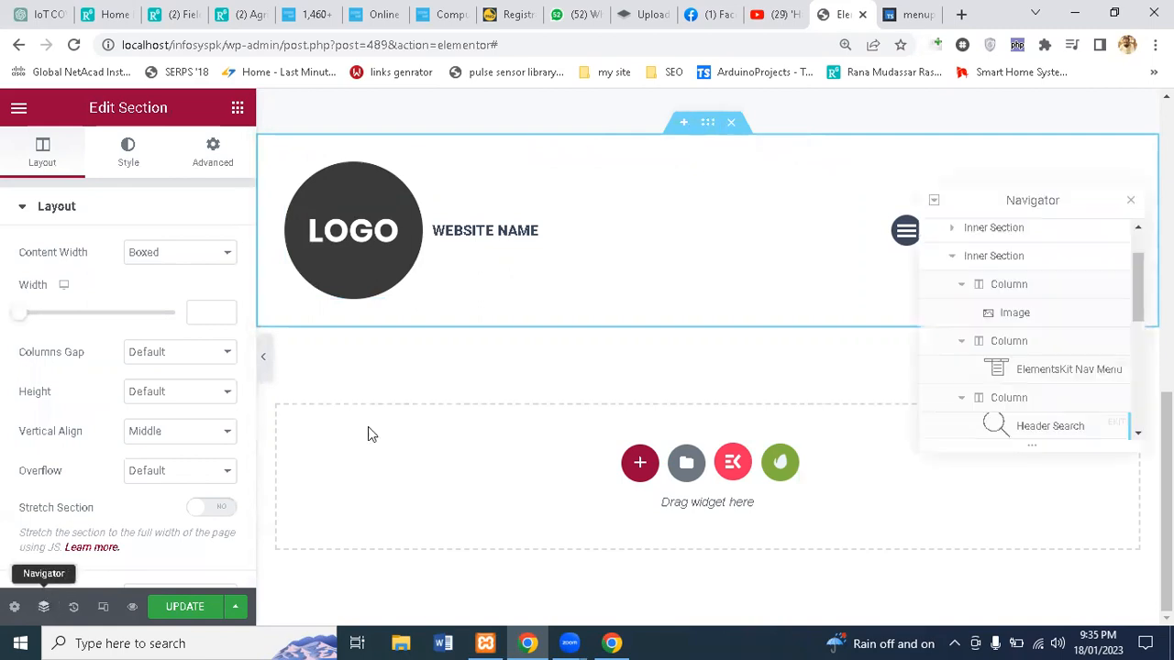
left_click(952, 254)
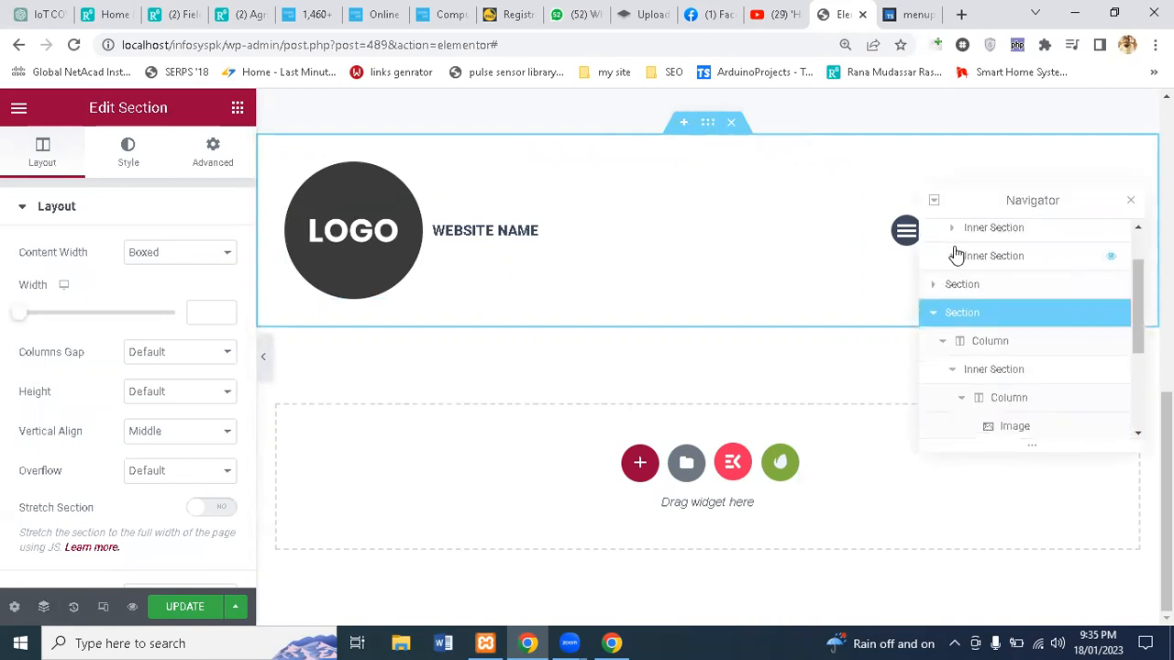
left_click(931, 317)
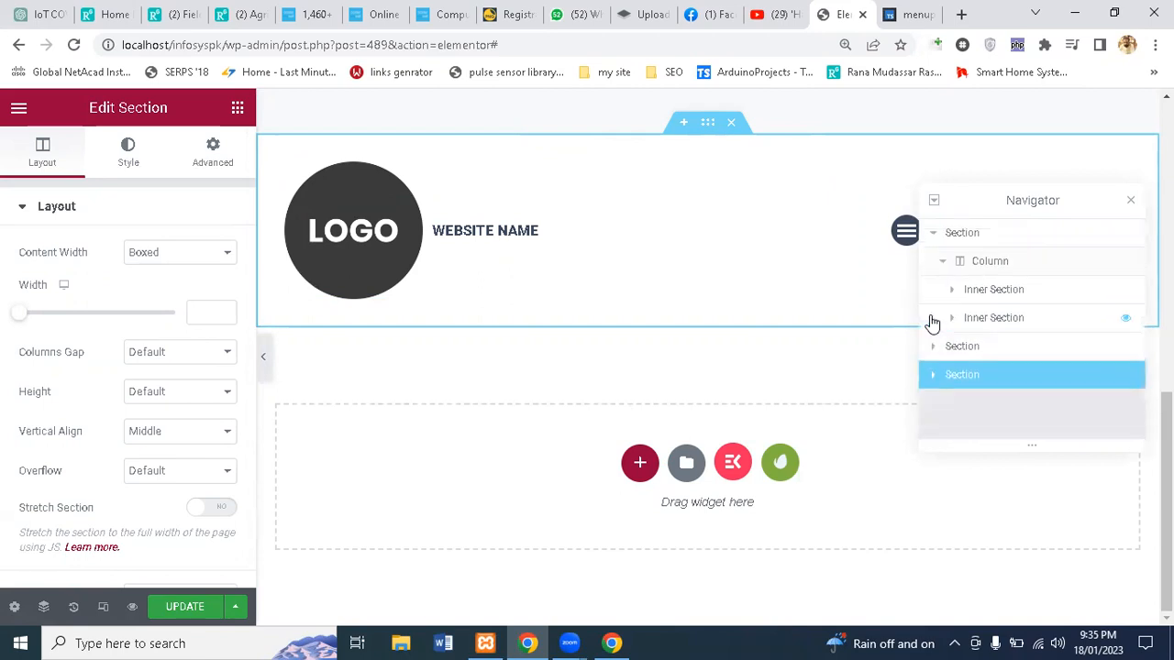
left_click(933, 376)
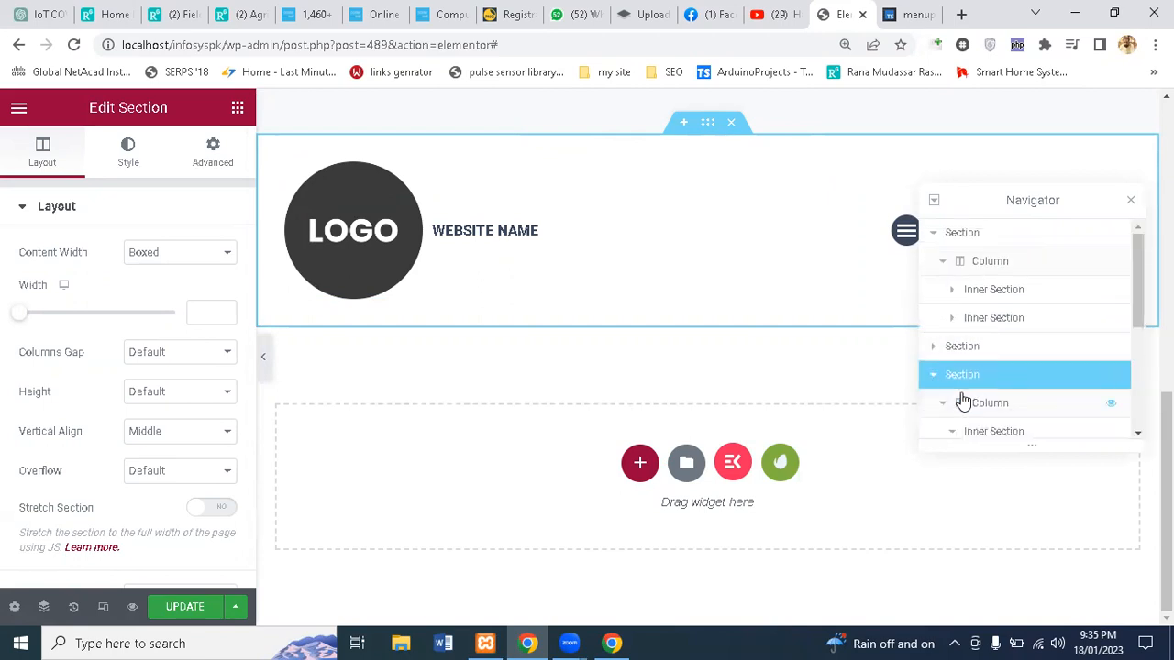
left_click(971, 416)
scroll(972, 417, "down", 1)
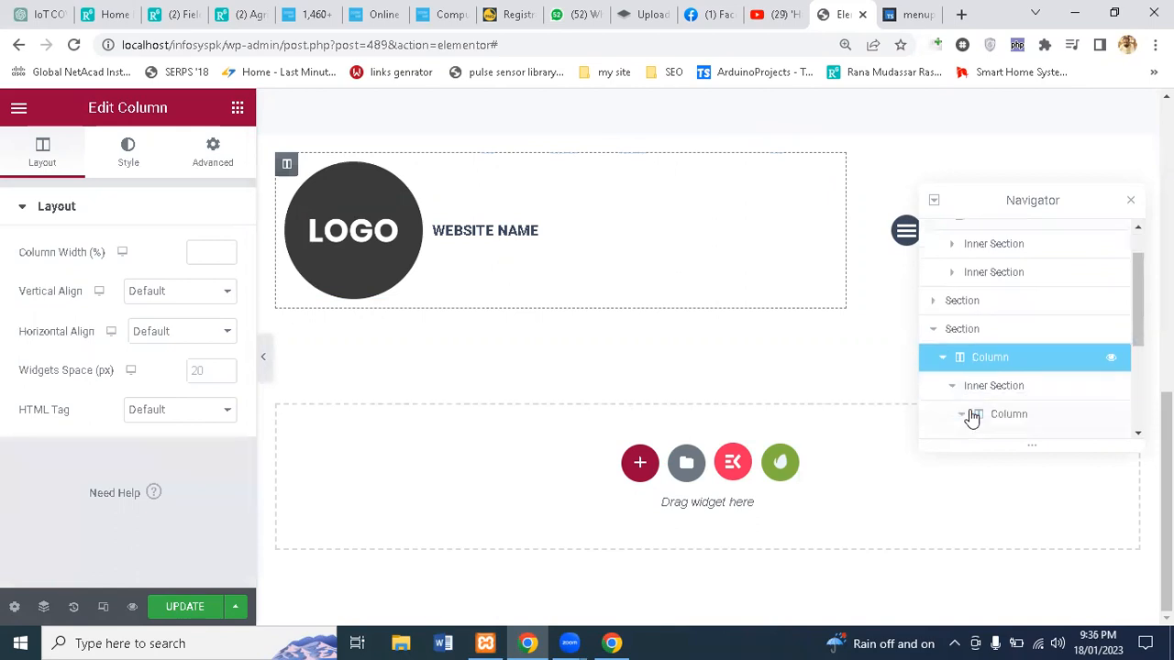
left_click(982, 379)
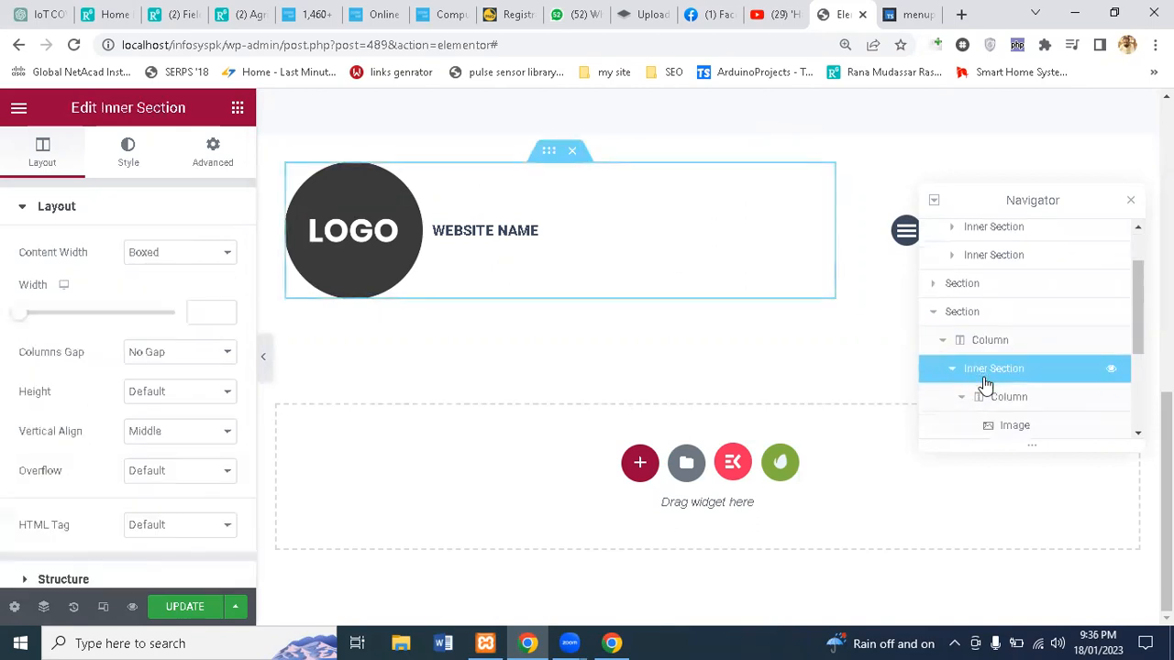
left_click(989, 397)
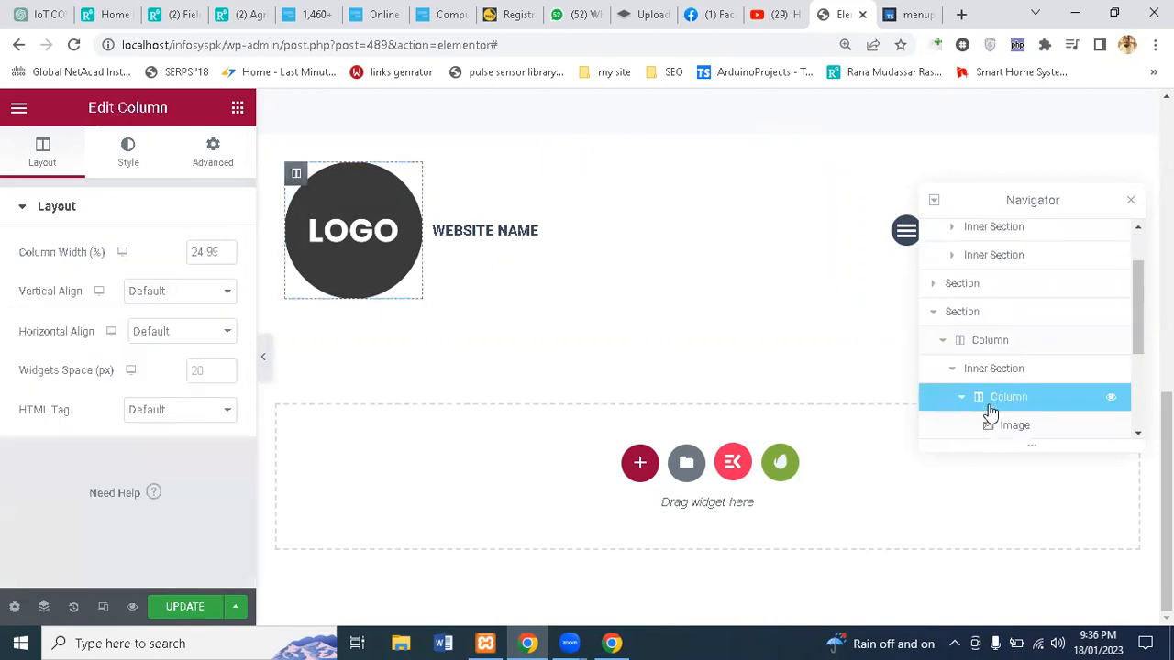
scroll(988, 408, "down", 2)
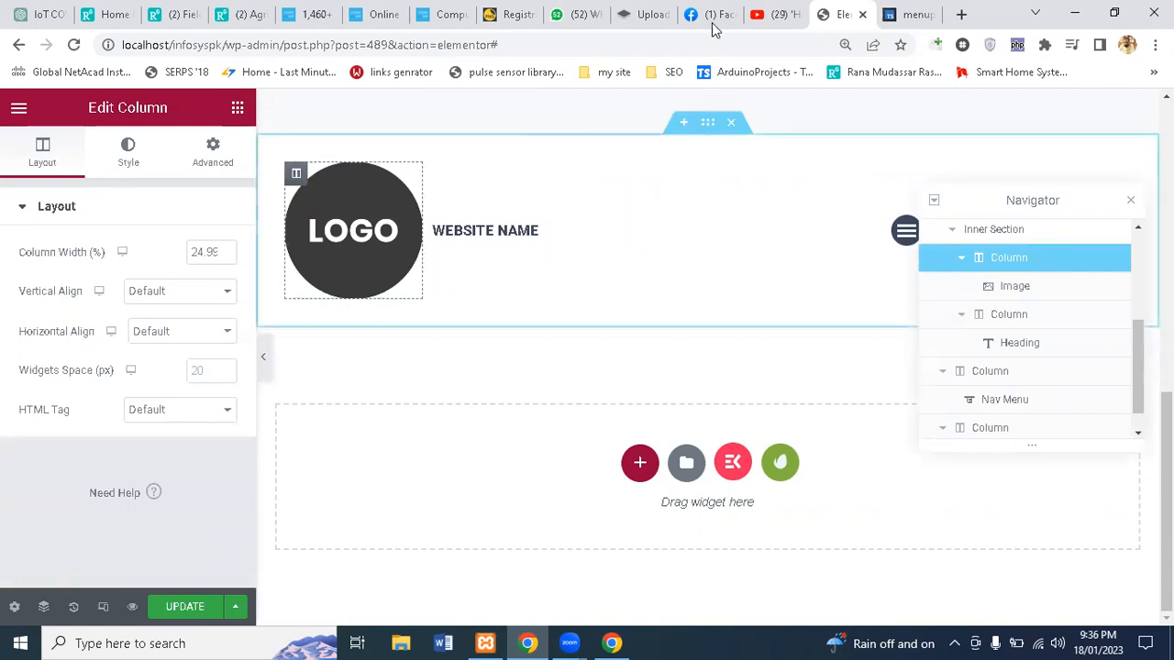
left_click(908, 11)
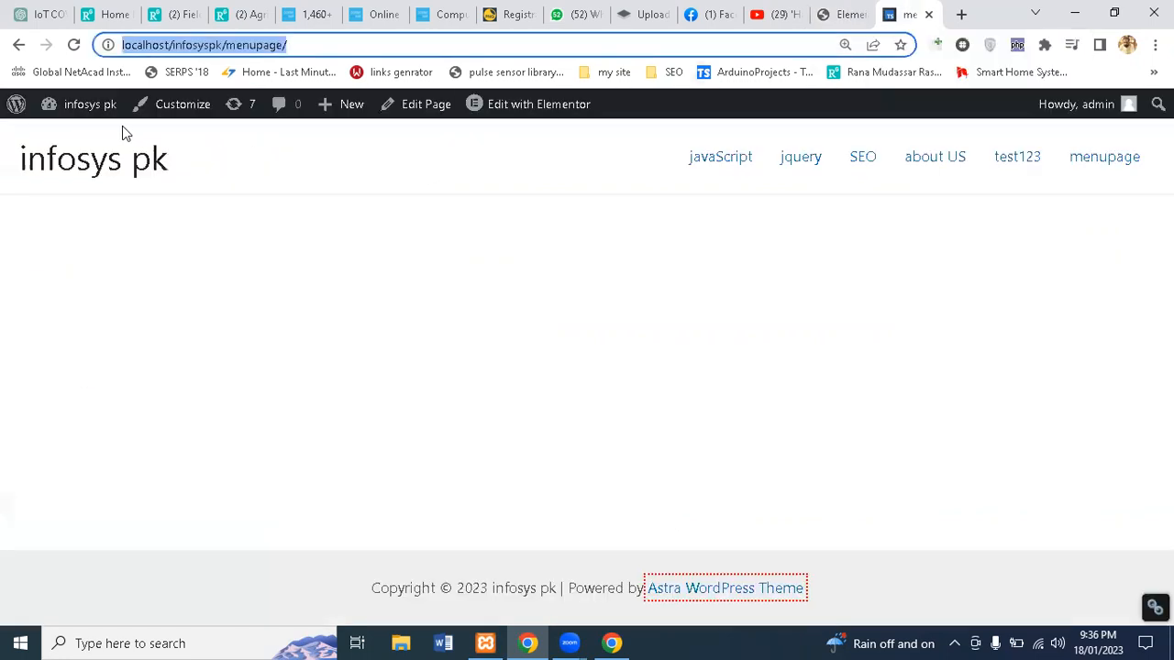
Step: Open the infosys pk admin Dashboard from the admin bar's site-name menu
mouse_move(77, 104)
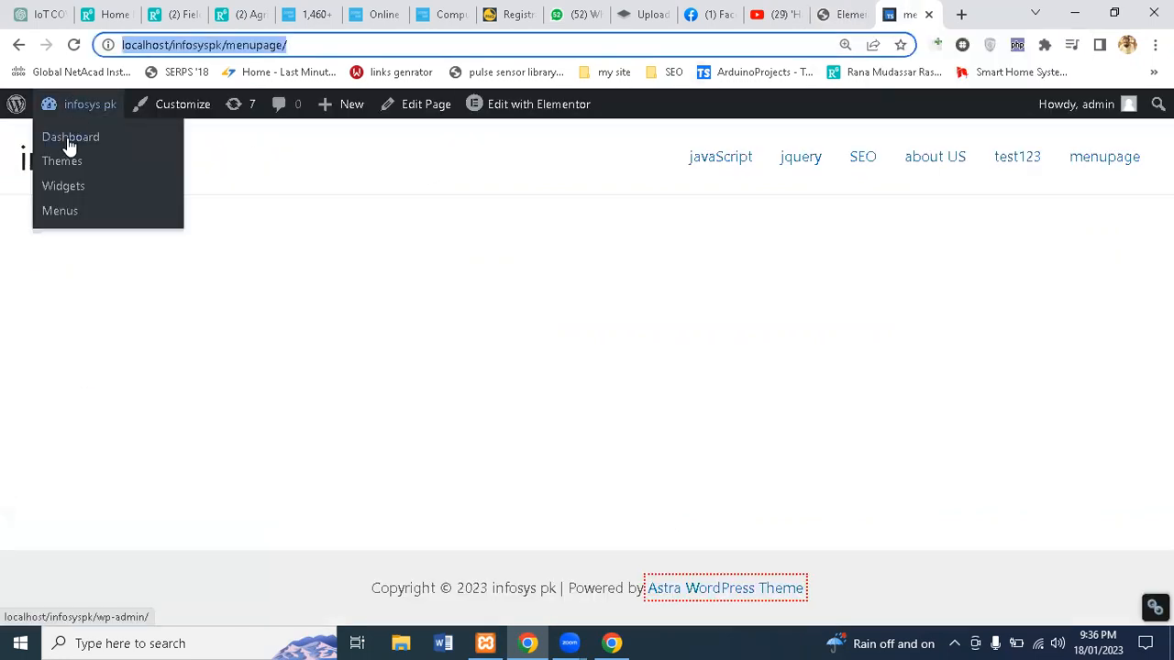
left_click(69, 147)
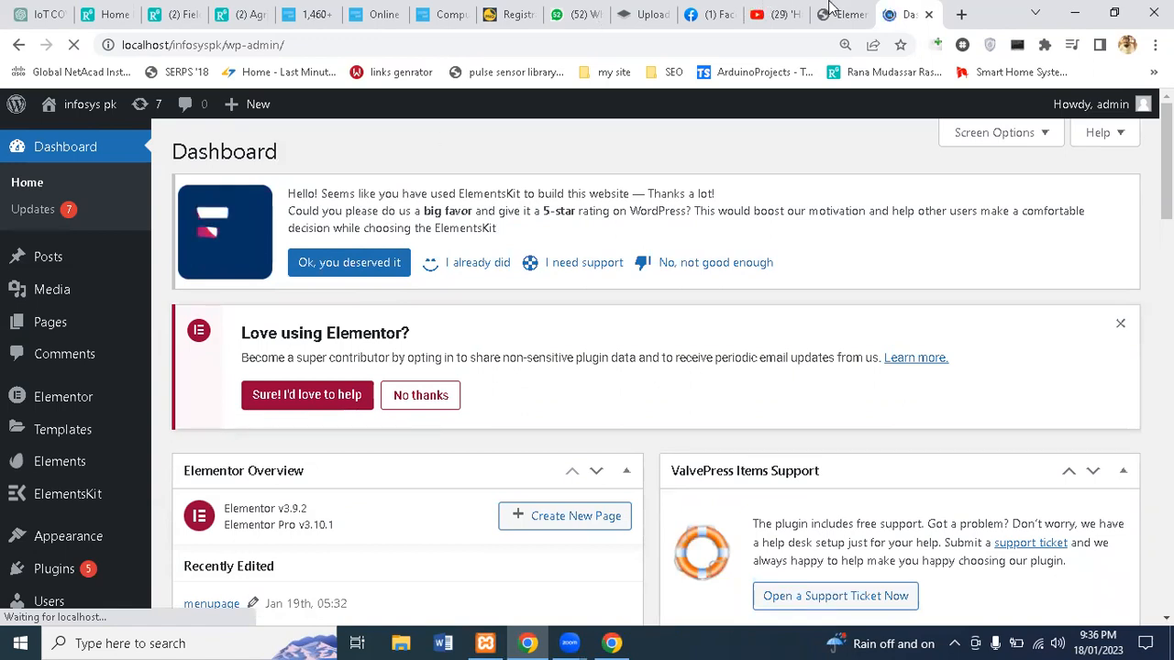
key("ctrl+shift+Tab")
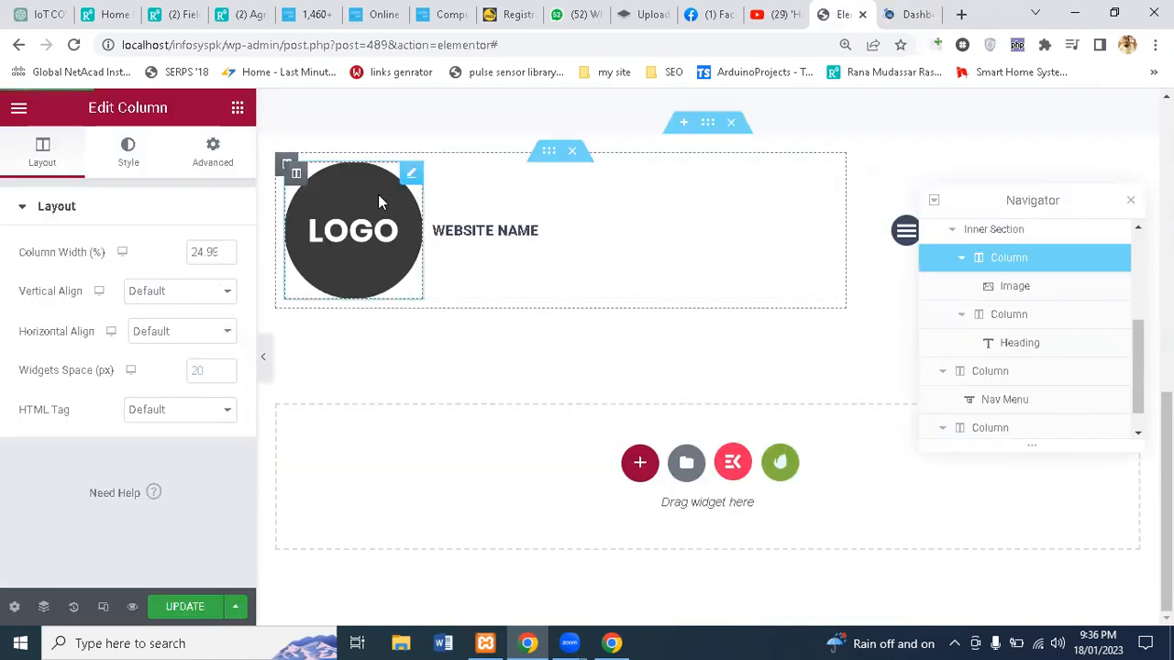
left_click(882, 11)
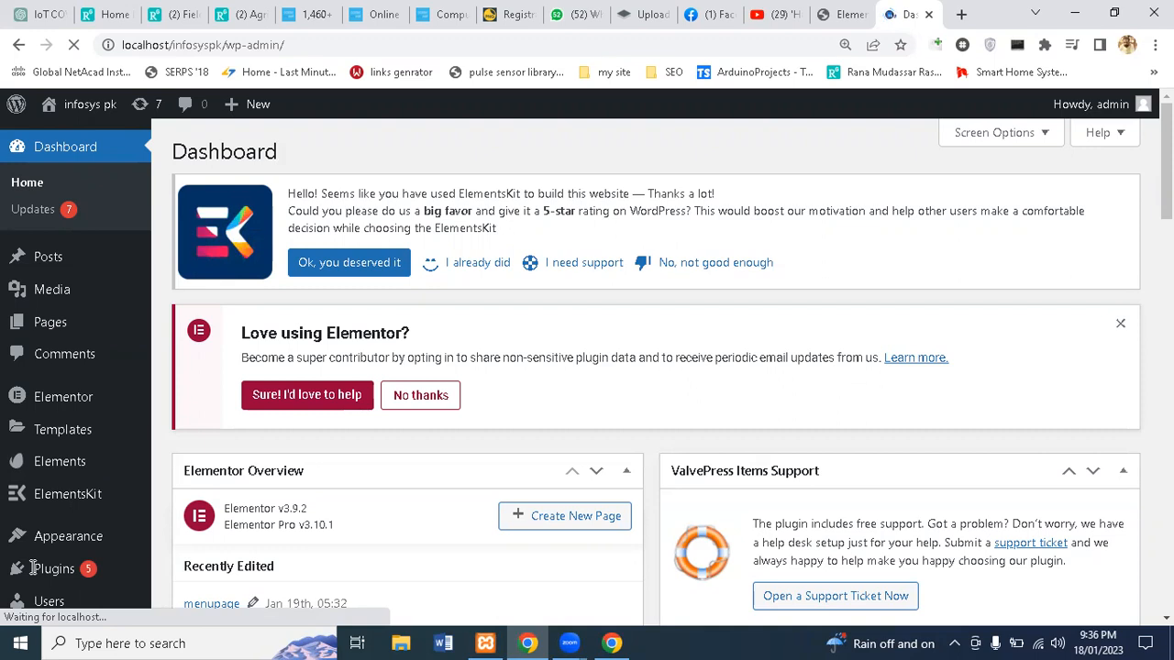
scroll(78, 513, "down", 2)
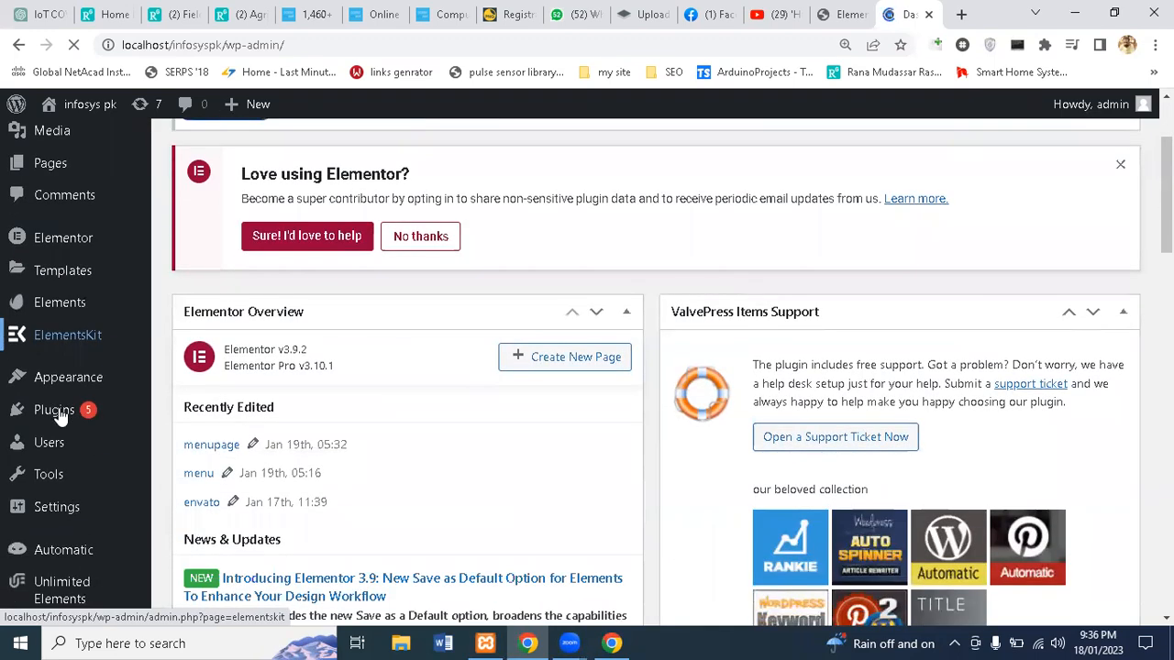
Step: Go to Plugins > Add New to reach the Add Plugins page
mouse_move(57, 407)
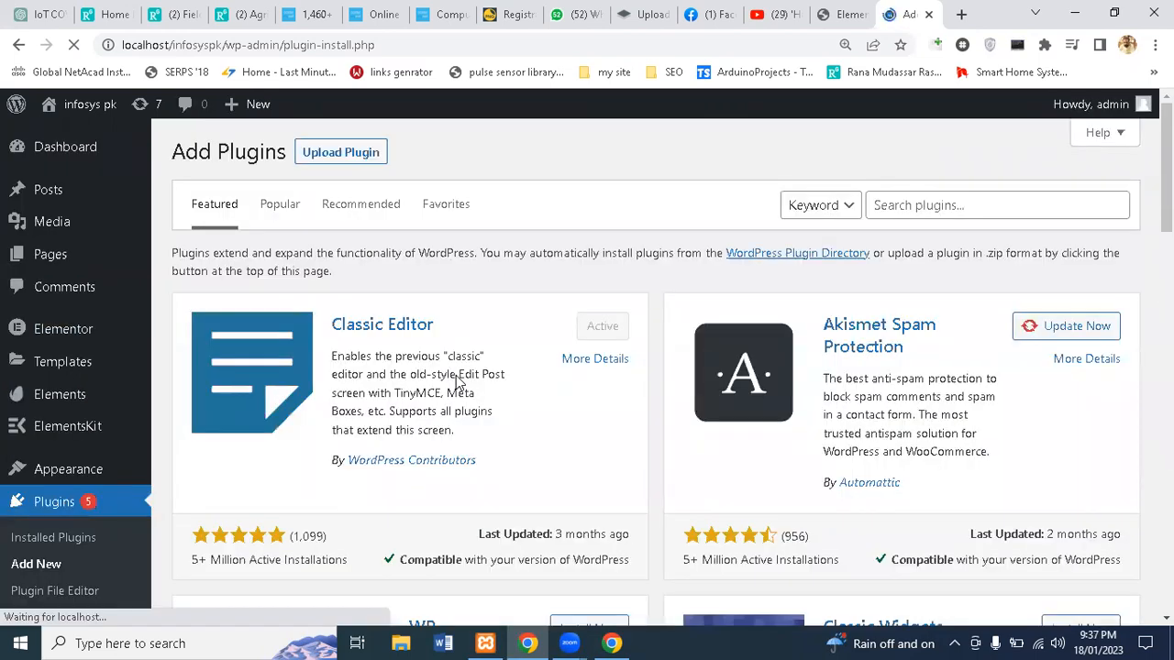
Step: Search the plugin directory for 'elementor' and browse the results
left_click(924, 206)
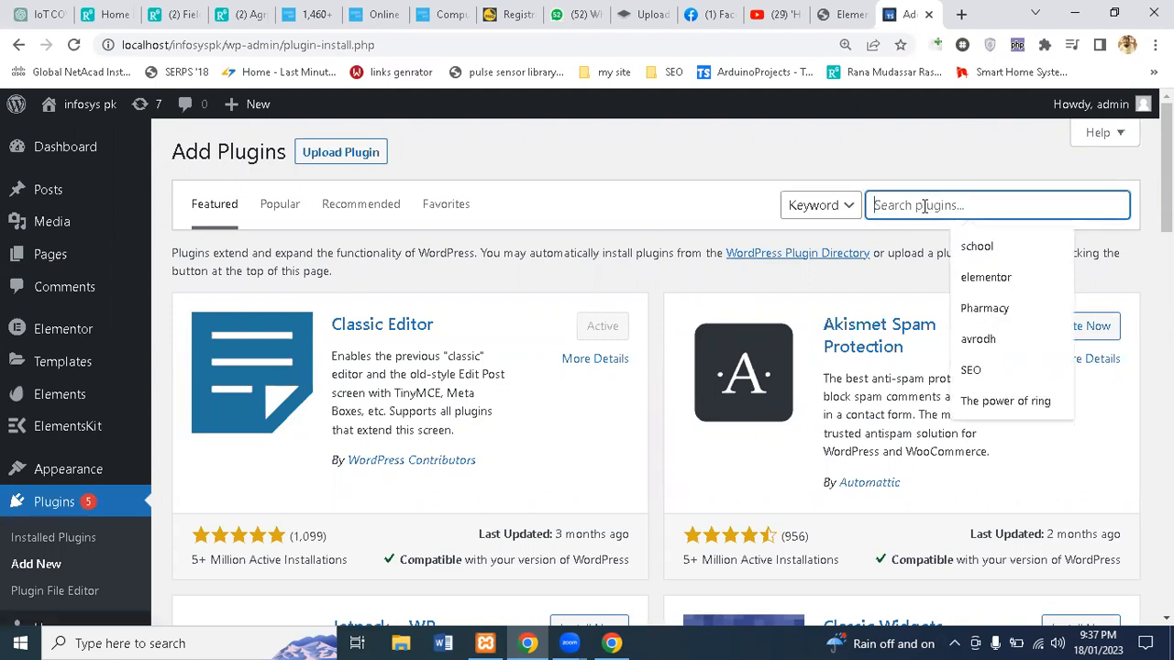
left_click(1013, 277)
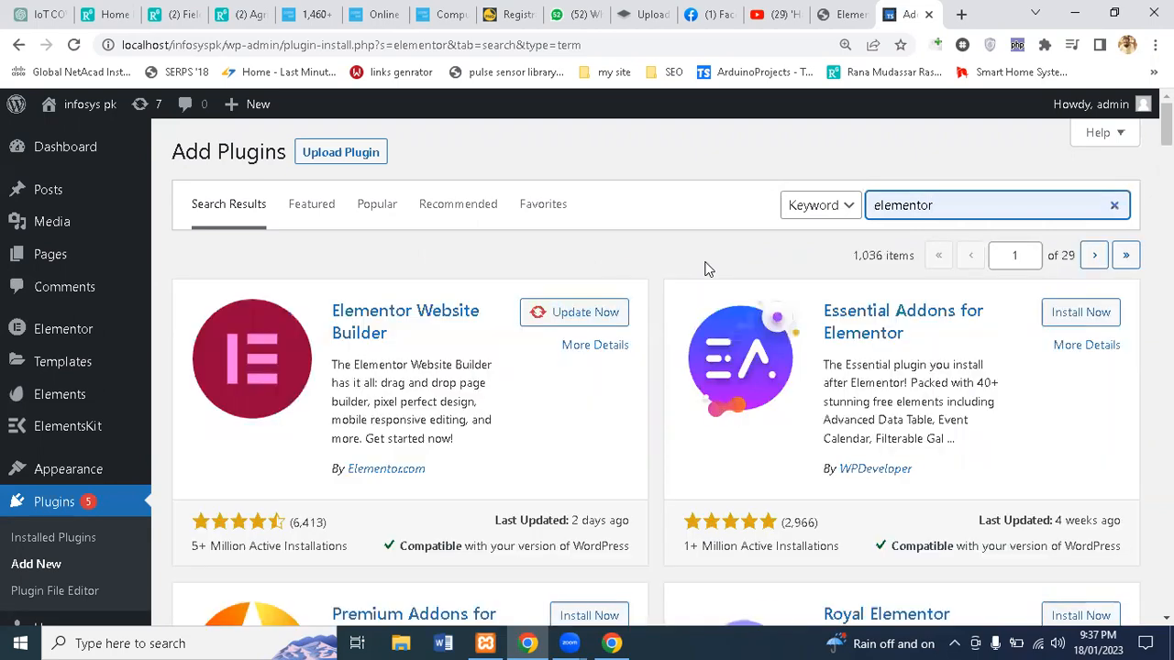
scroll(678, 367, "down", 3)
scroll(679, 367, "down", 5)
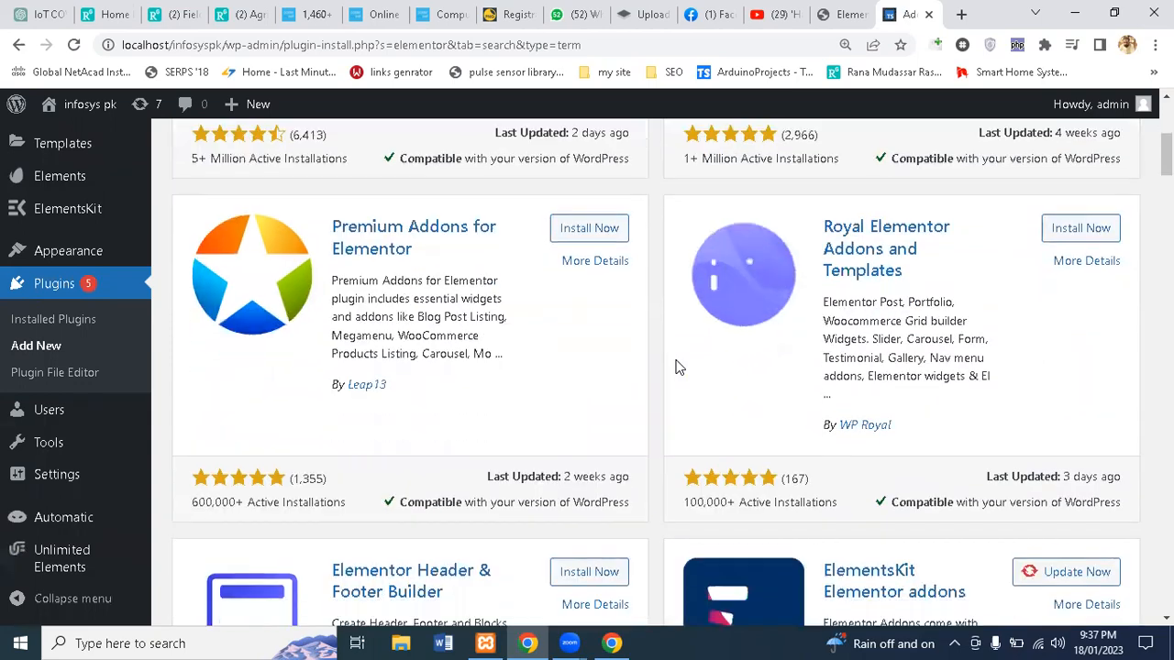
scroll(676, 366, "down", 6)
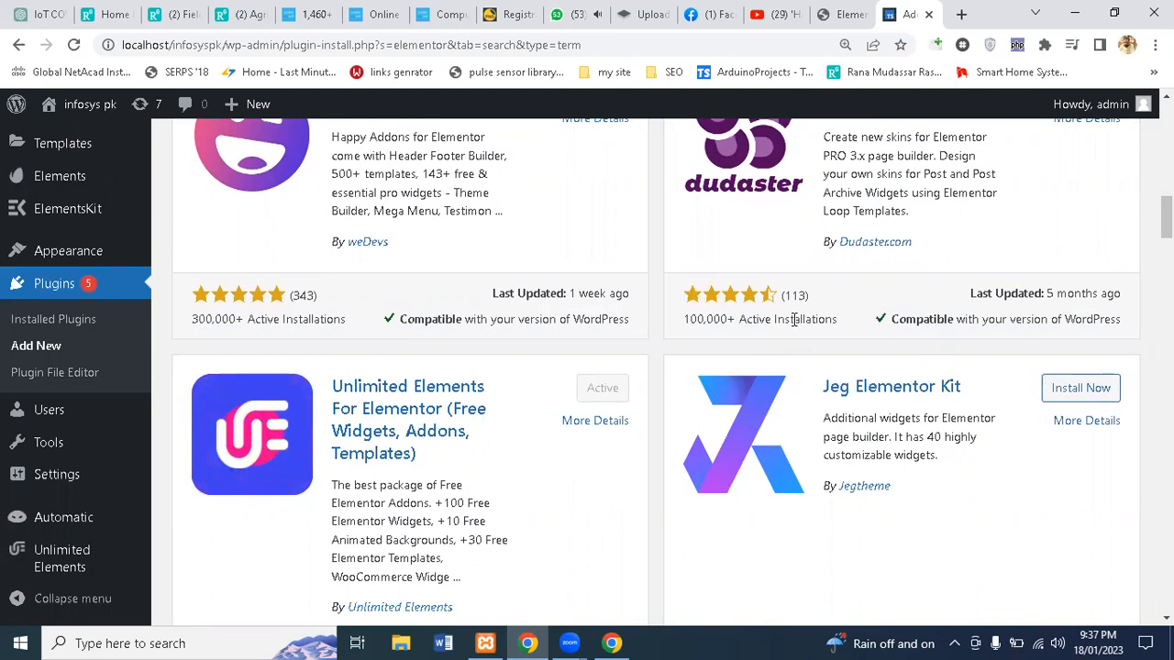
scroll(792, 318, "up", 7)
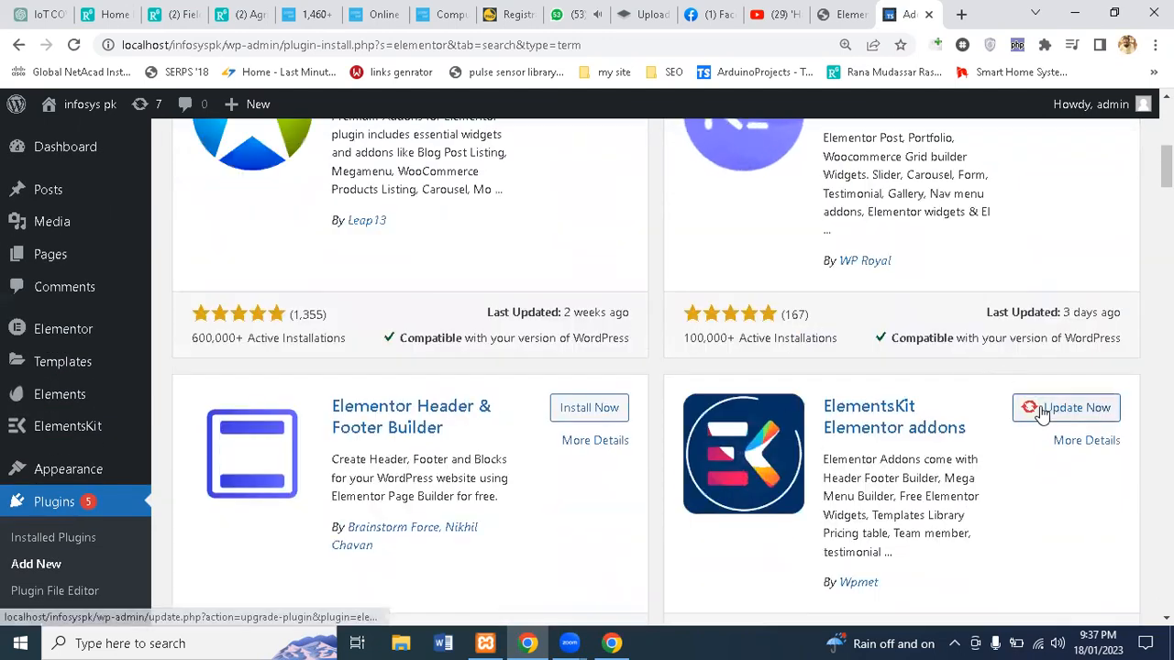
Step: Open the active Unlimited Elements plugin's page from the admin sidebar
scroll(28, 594, "down", 3)
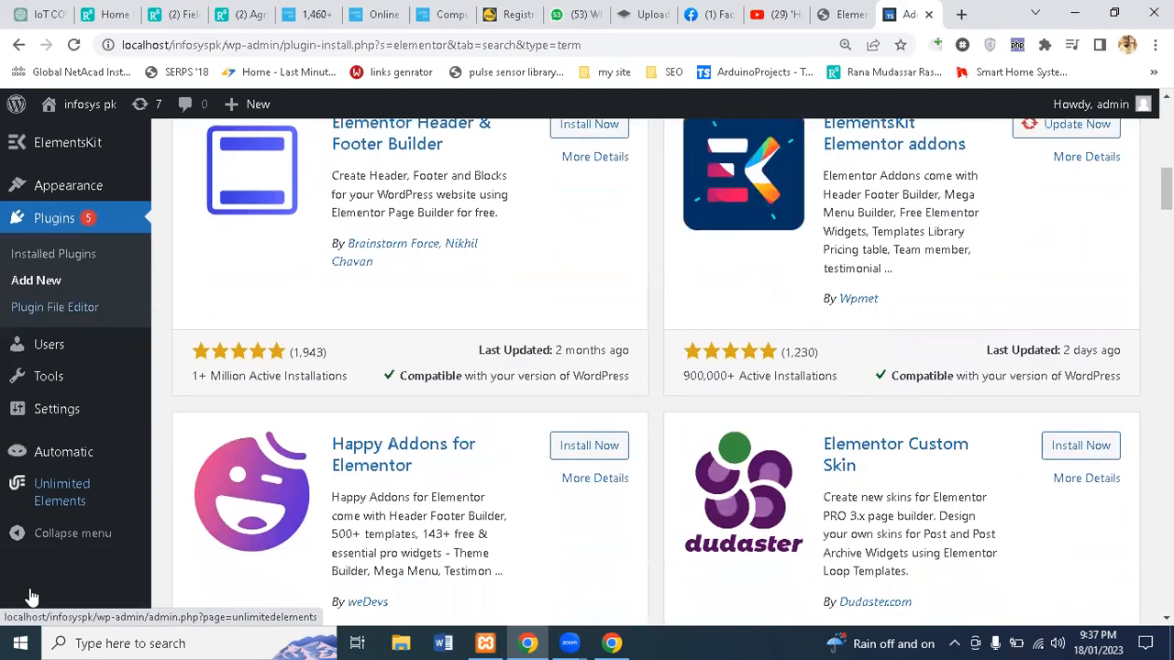
scroll(23, 597, "down", 2)
mouse_move(50, 570)
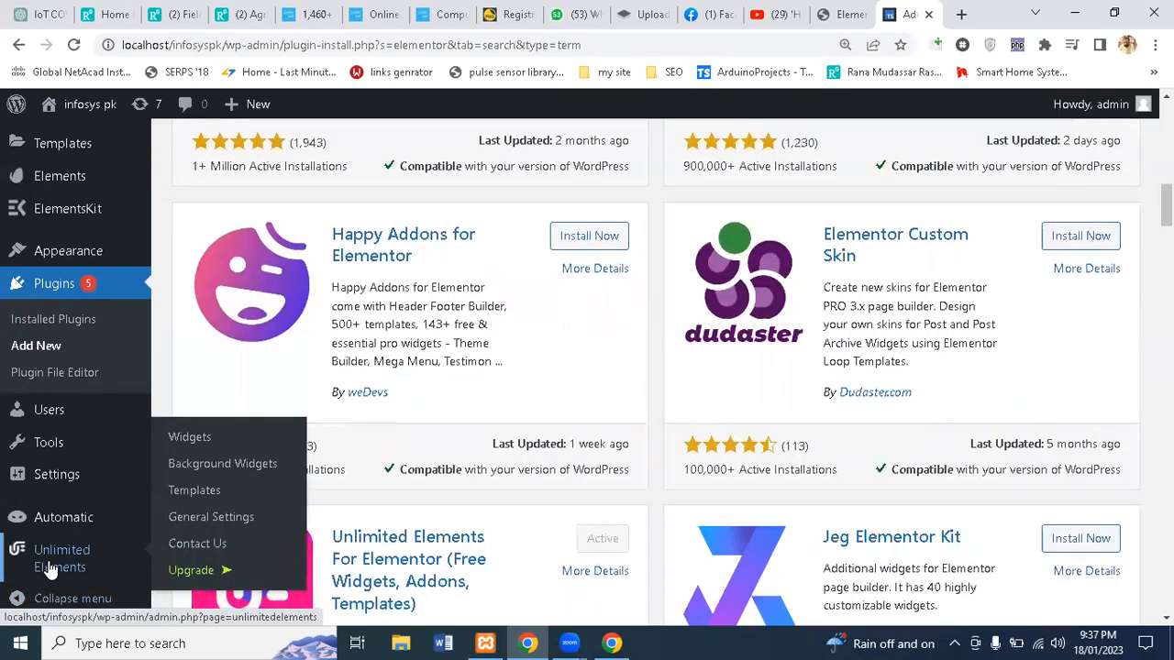
left_click(51, 570)
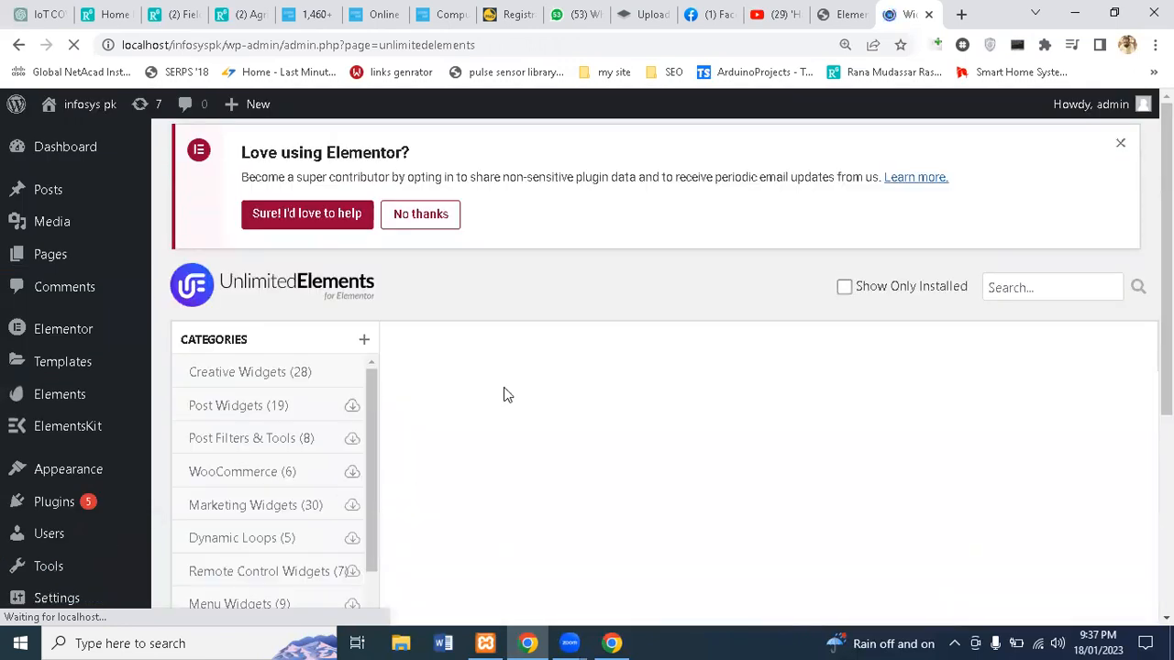
Step: Install the free Icon Bullets widget from Unlimited Elements' Creative Widgets, then return to Elementor
scroll(507, 395, "down", 1)
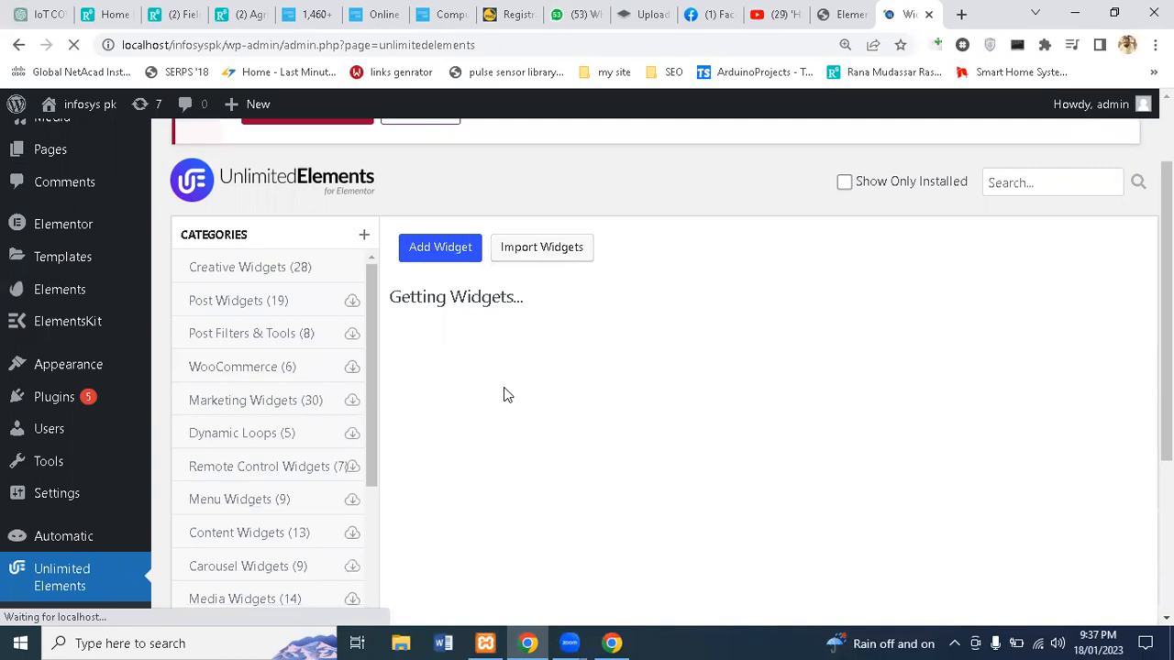
scroll(507, 394, "down", 1)
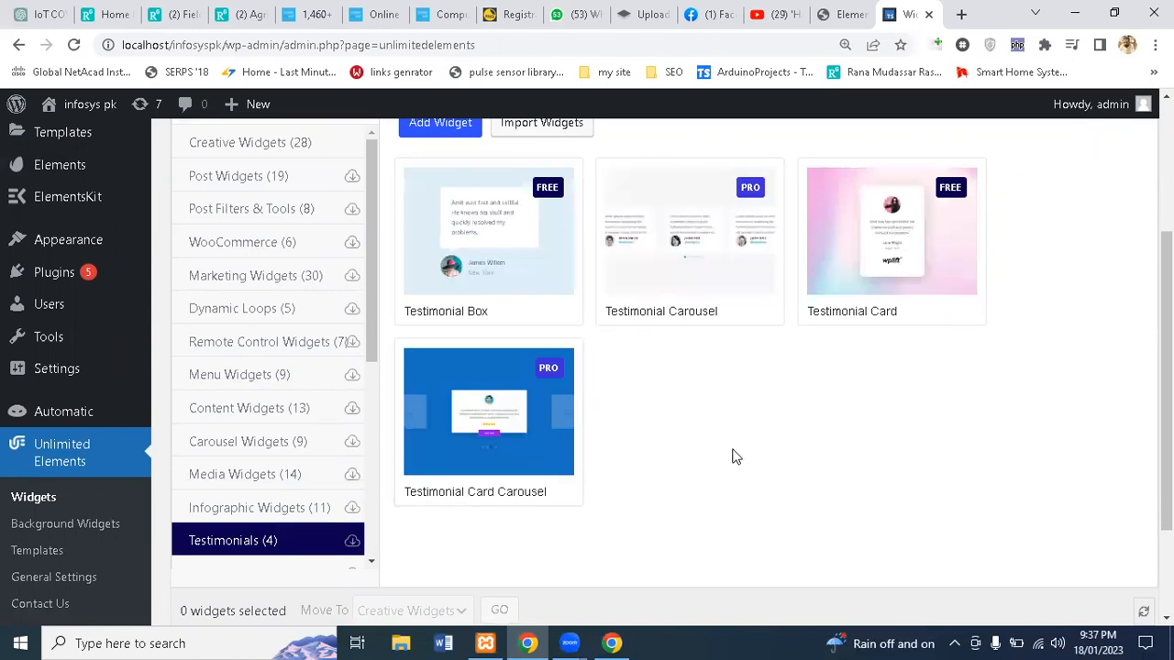
scroll(736, 456, "up", 1)
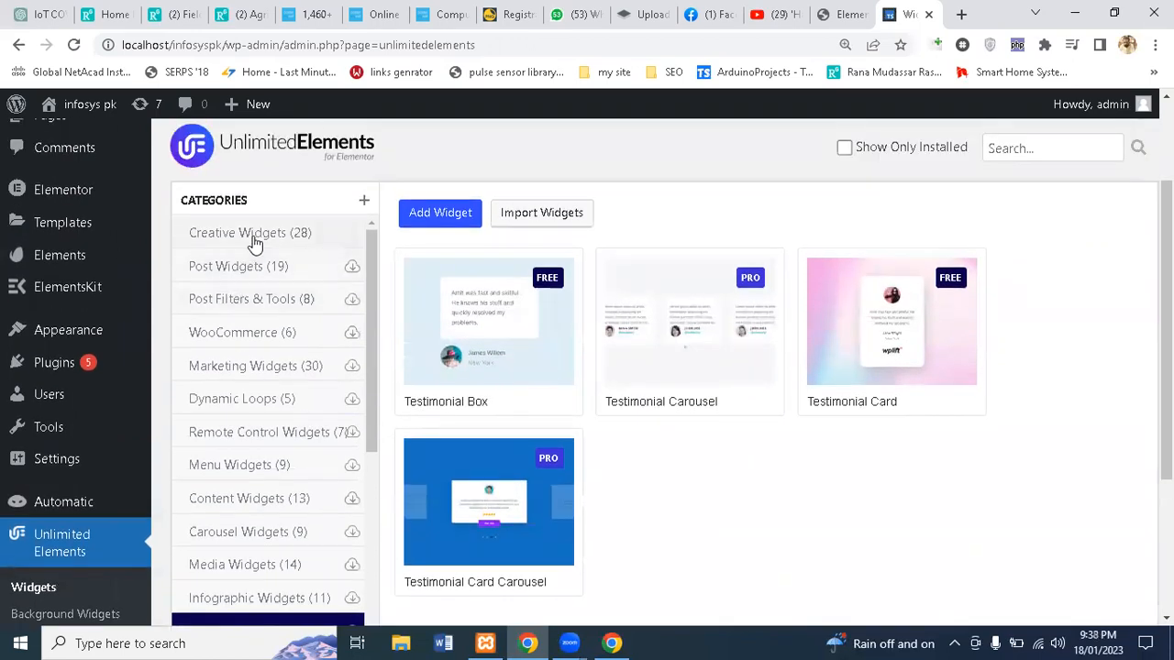
left_click(254, 236)
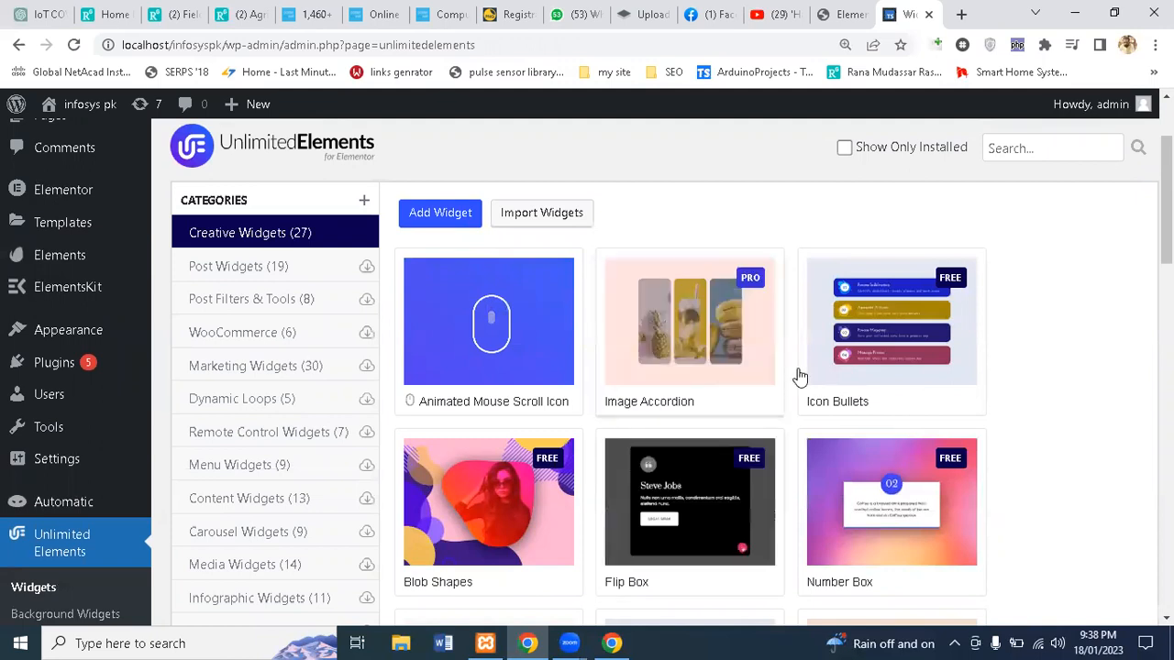
mouse_move(865, 346)
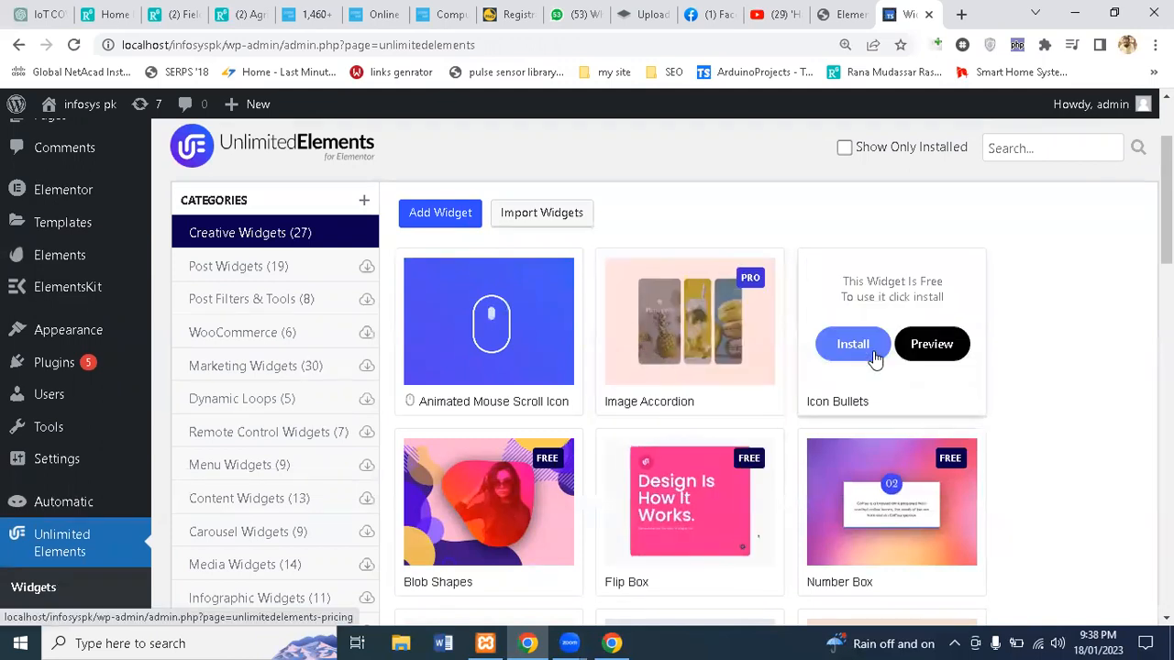
left_click(872, 356)
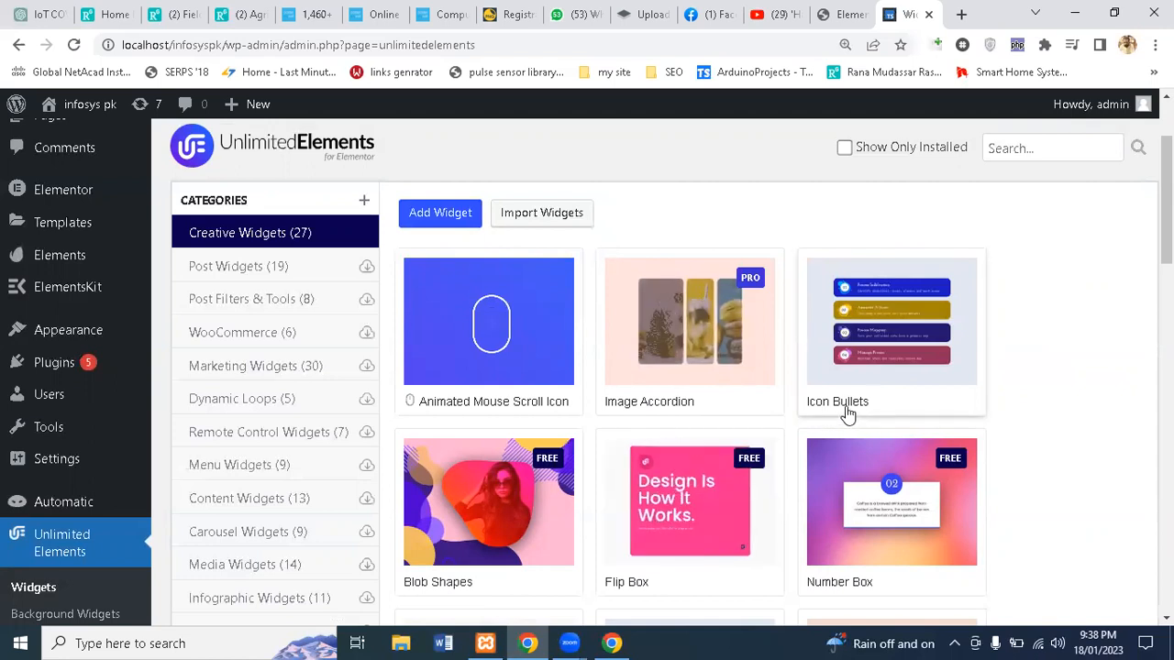
left_click(850, 14)
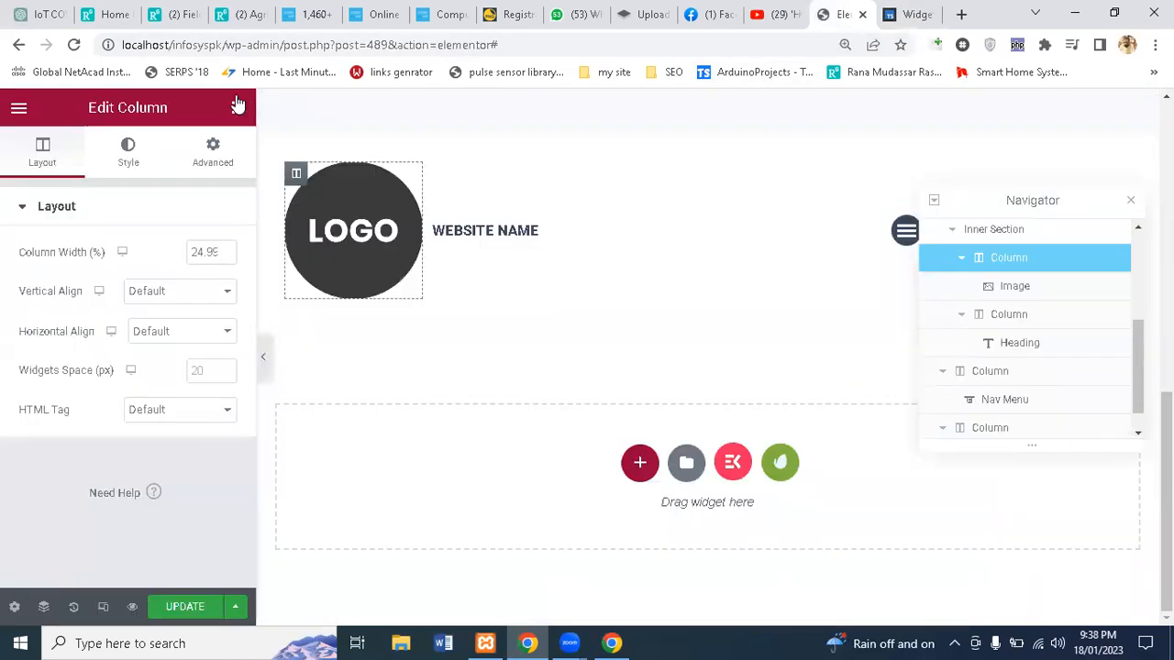
Step: Reload the Elementor editor for post 489, confirming despite unsaved changes
left_click(73, 44)
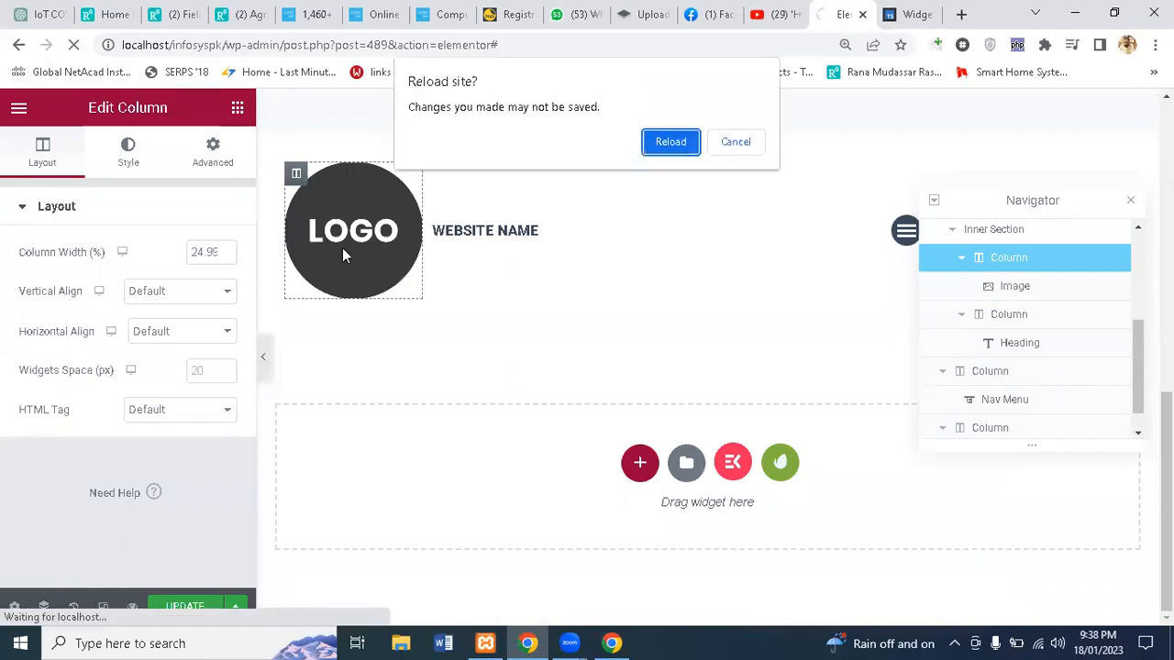
left_click(667, 145)
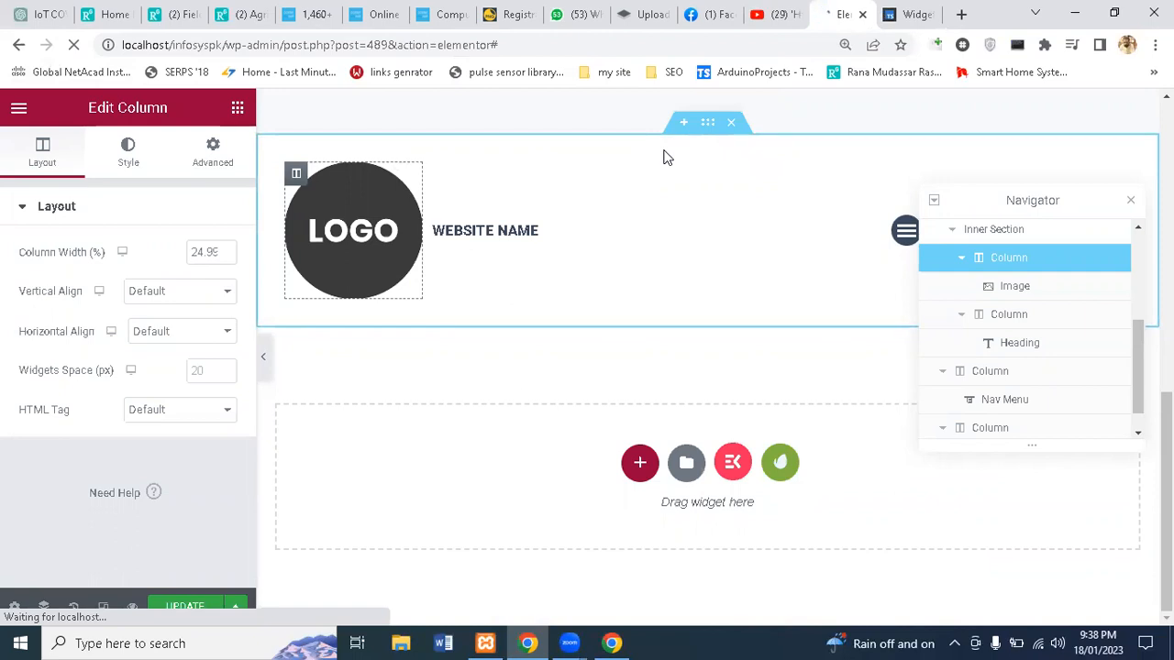
left_click(914, 13)
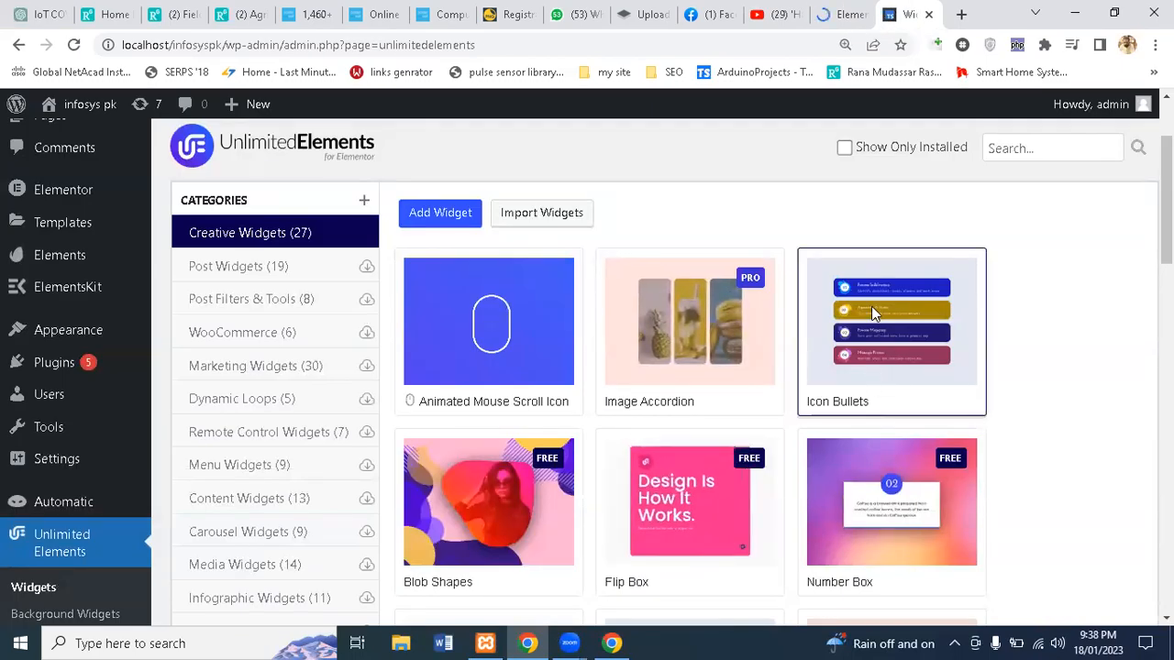
left_click(848, 14)
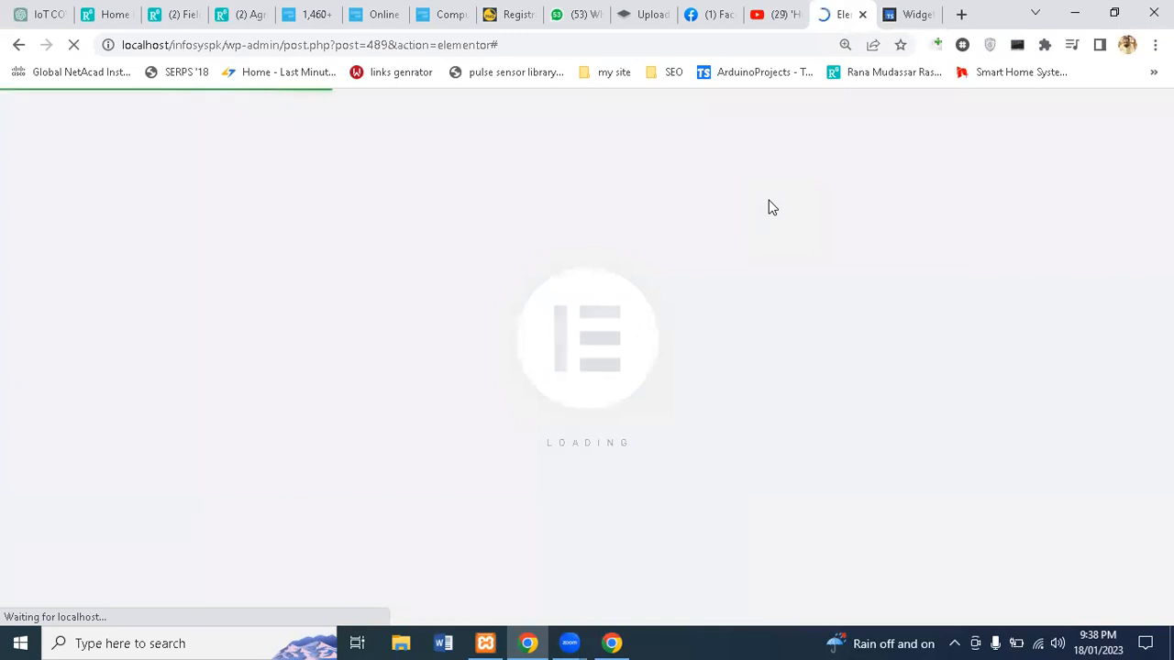
Step: Scroll through the Unlimited Elements widget catalogue while the editor finishes loading
left_click(907, 11)
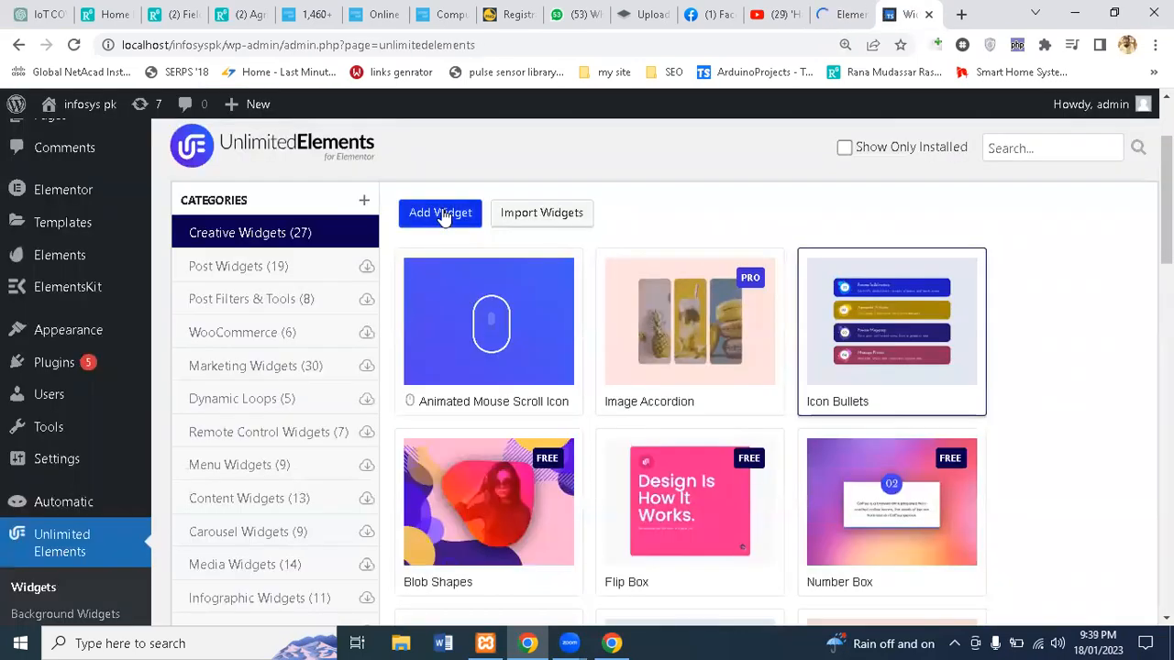
scroll(510, 341, "down", 2)
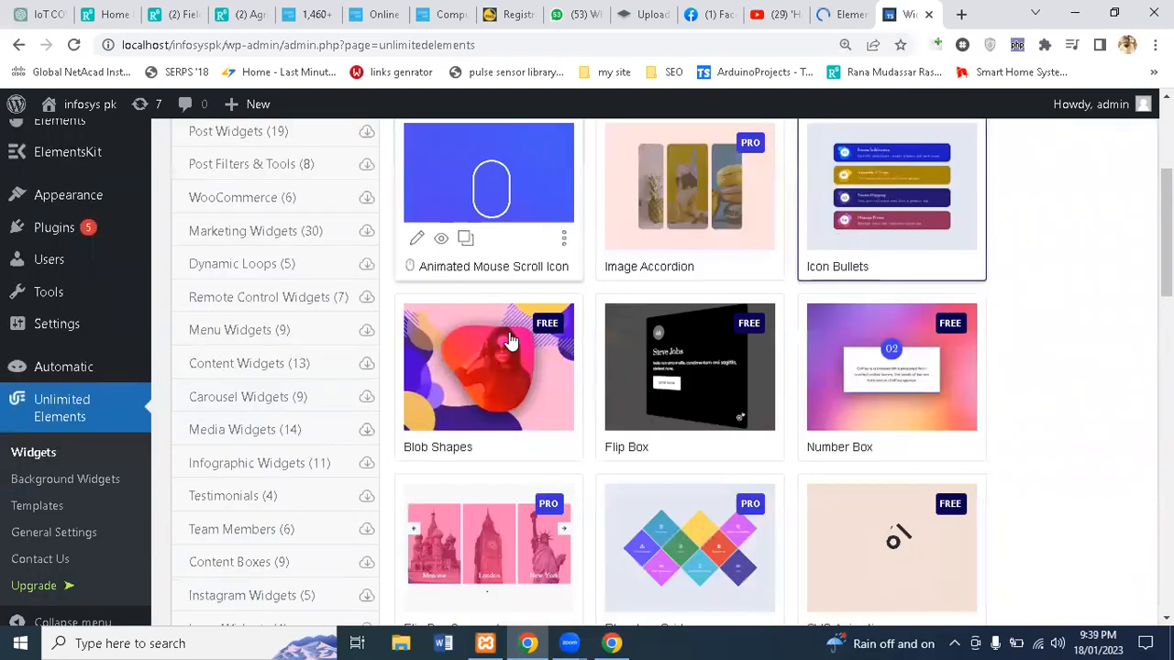
scroll(511, 340, "down", 1)
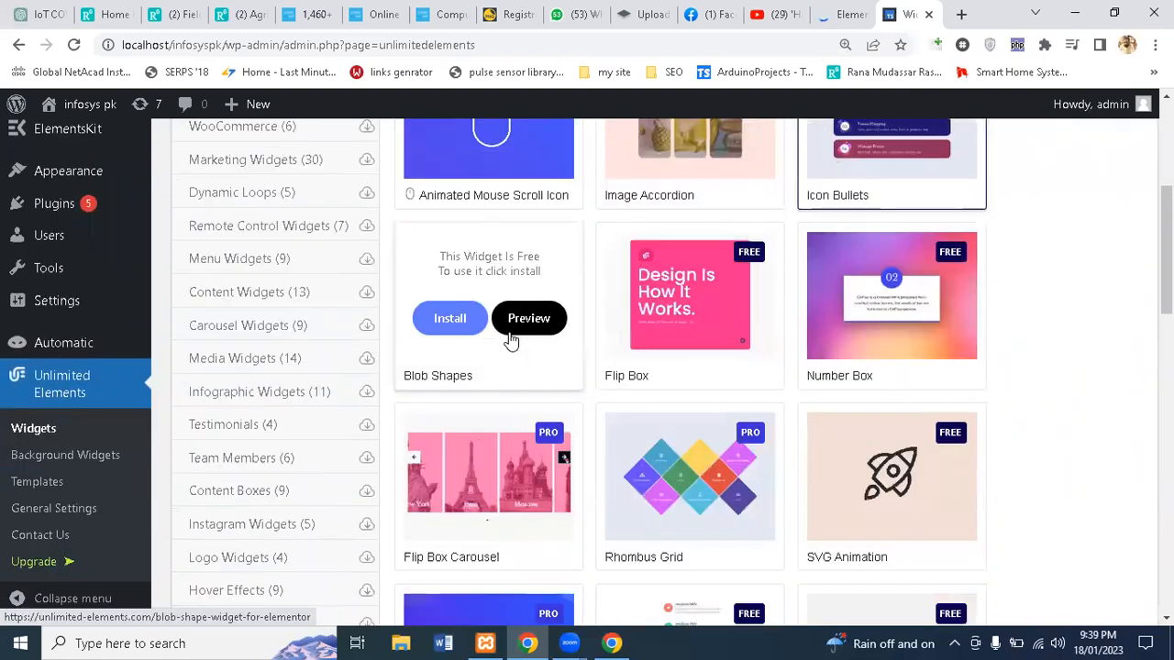
scroll(511, 340, "down", 2)
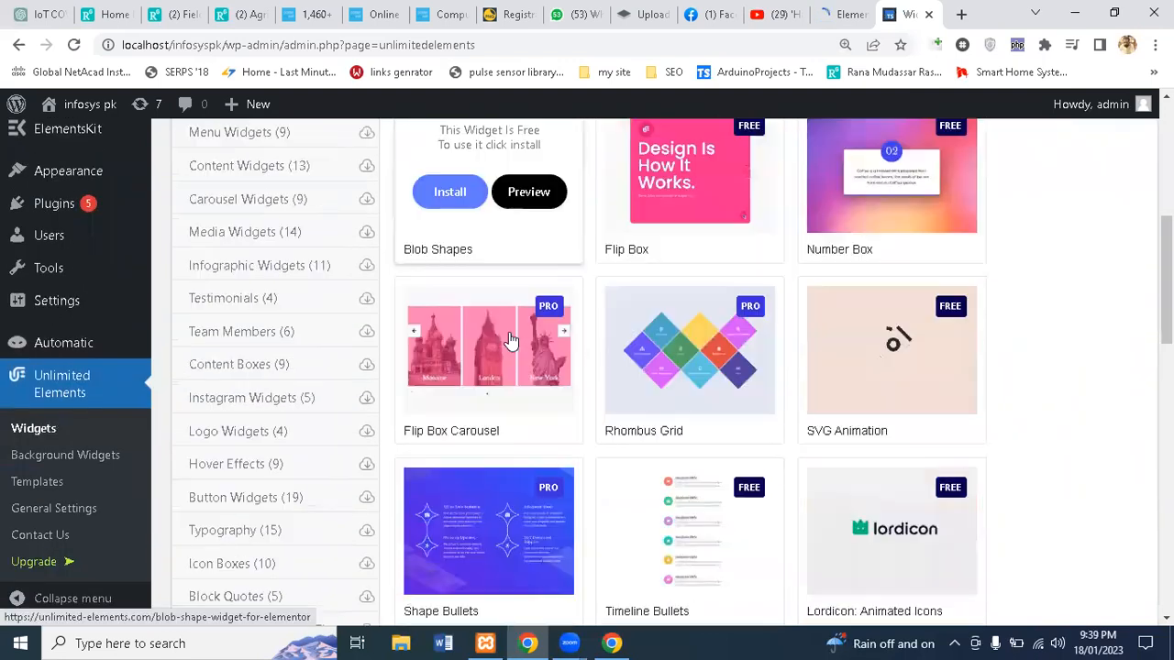
scroll(510, 340, "down", 2)
scroll(510, 340, "down", 3)
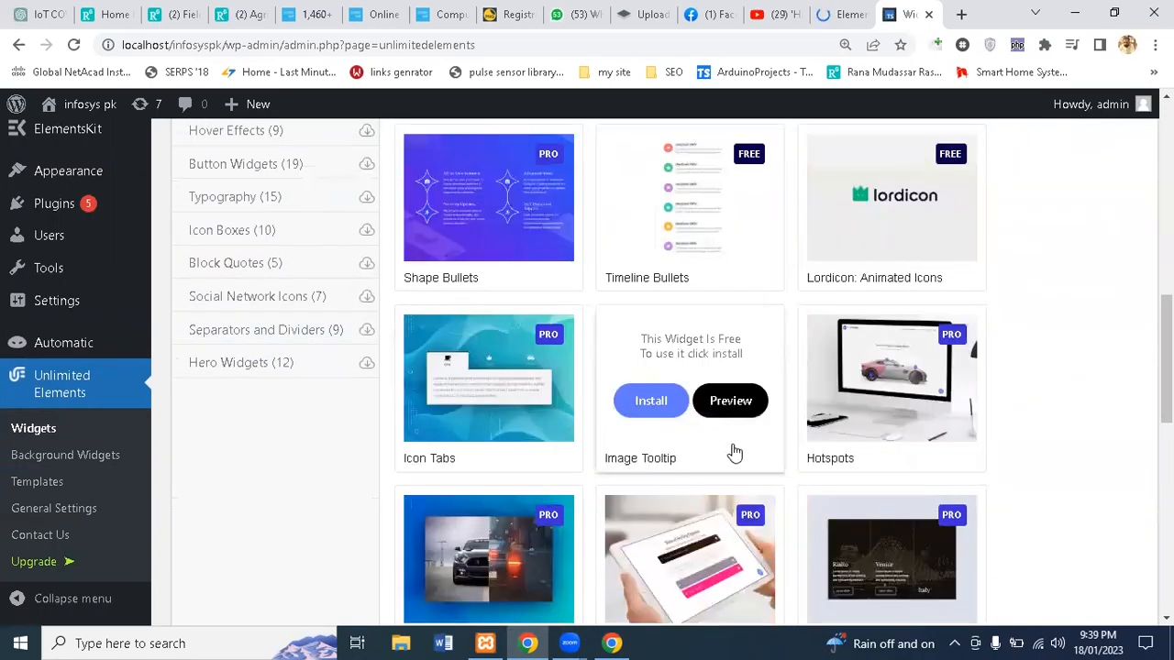
scroll(760, 446, "down", 1)
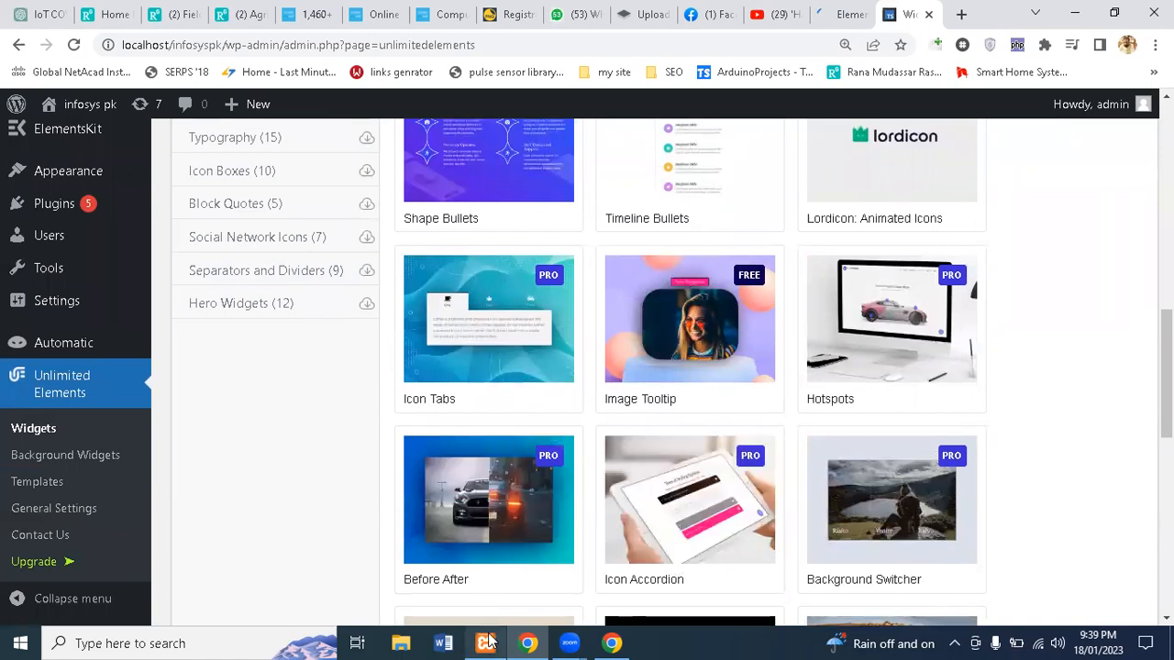
left_click(834, 20)
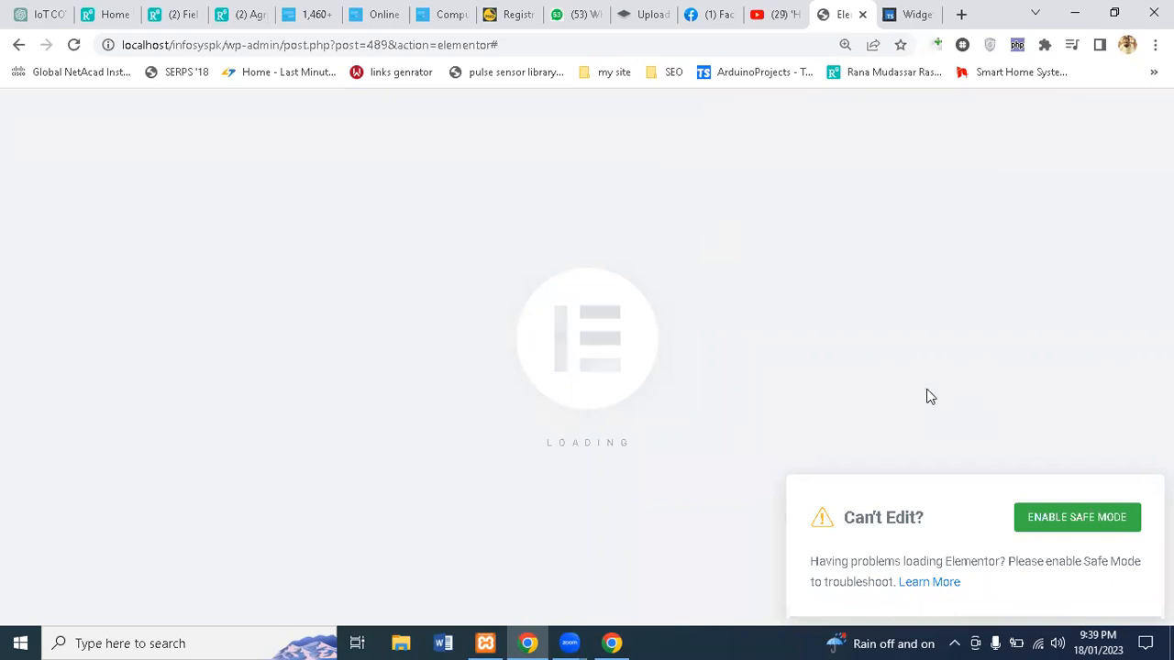
Step: Open a Pro widget's Go Pro offer, then return to the post 489 Elementor editor
left_click(906, 14)
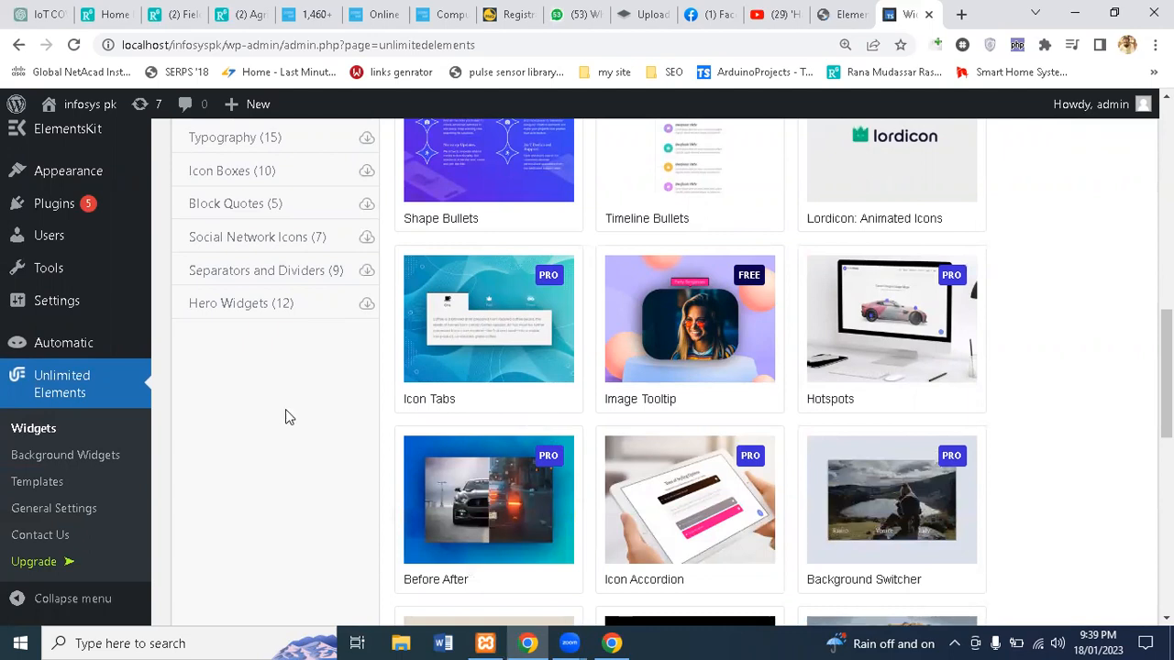
scroll(285, 409, "up", 2)
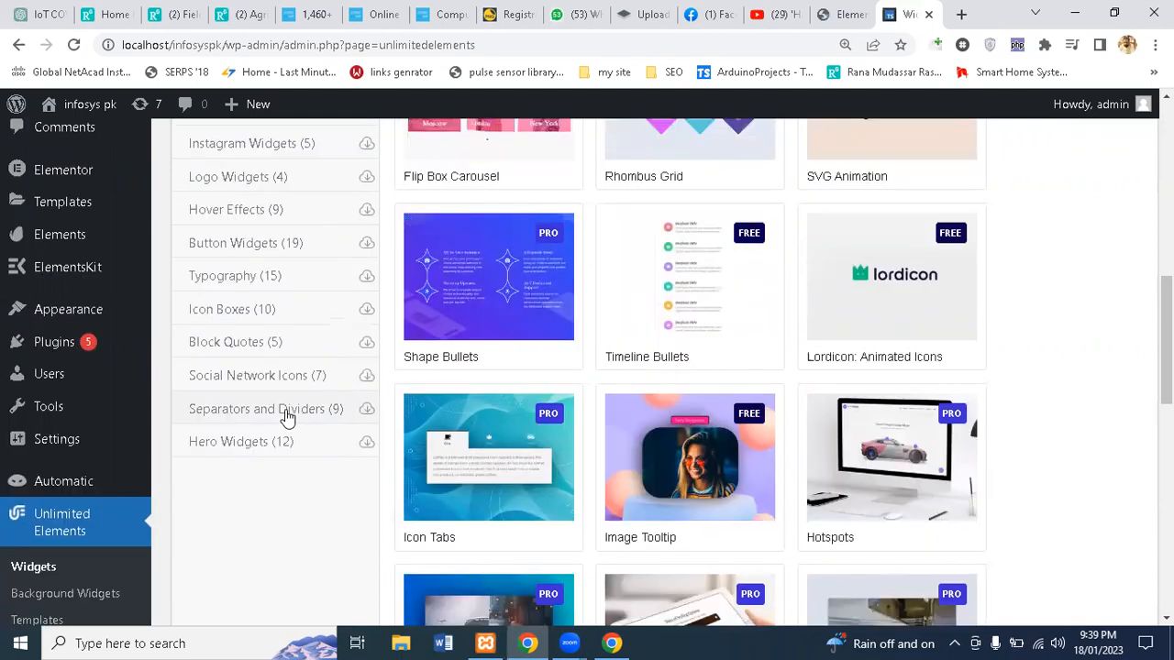
left_click(424, 297)
scroll(424, 294, "down", 3)
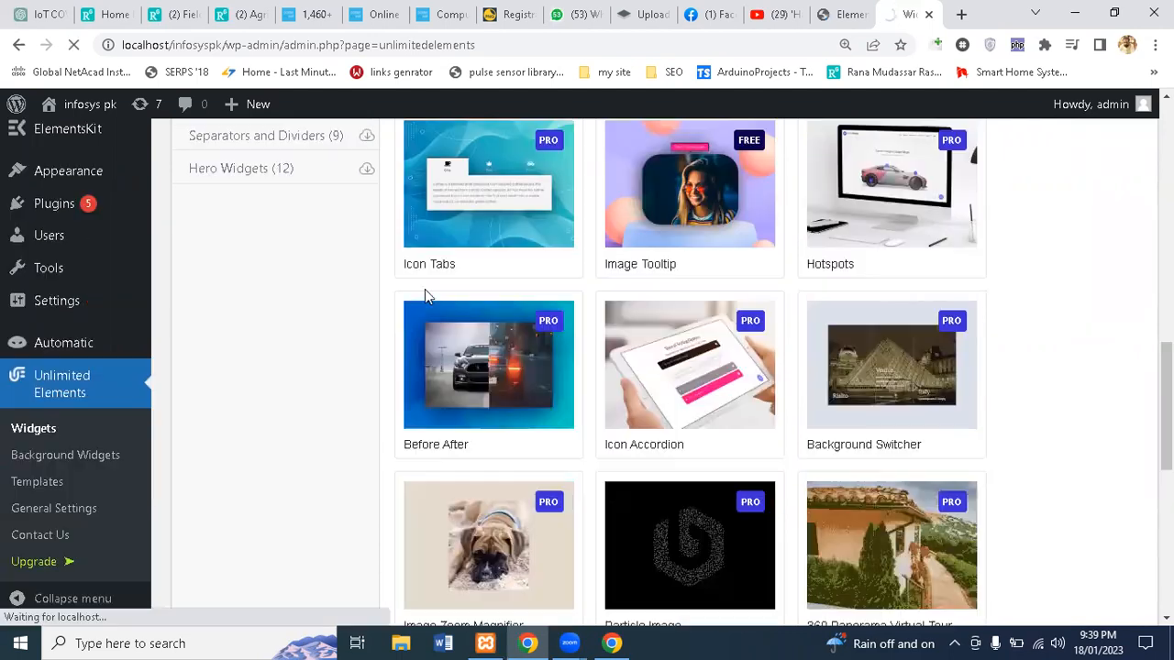
scroll(425, 289, "down", 3)
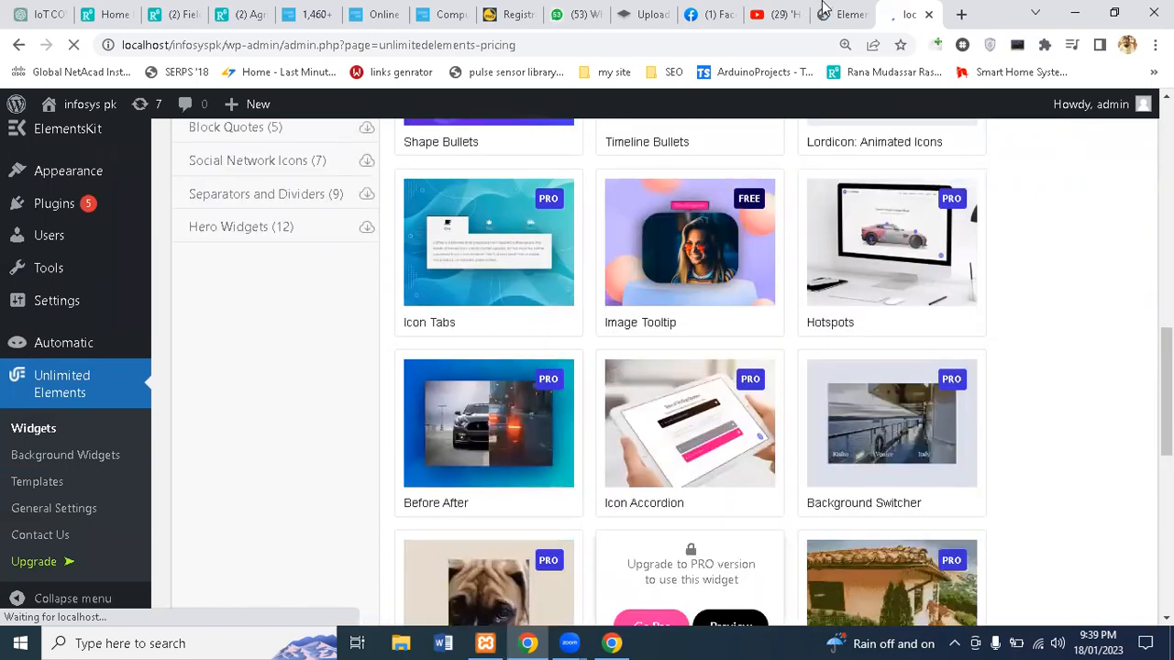
left_click(842, 13)
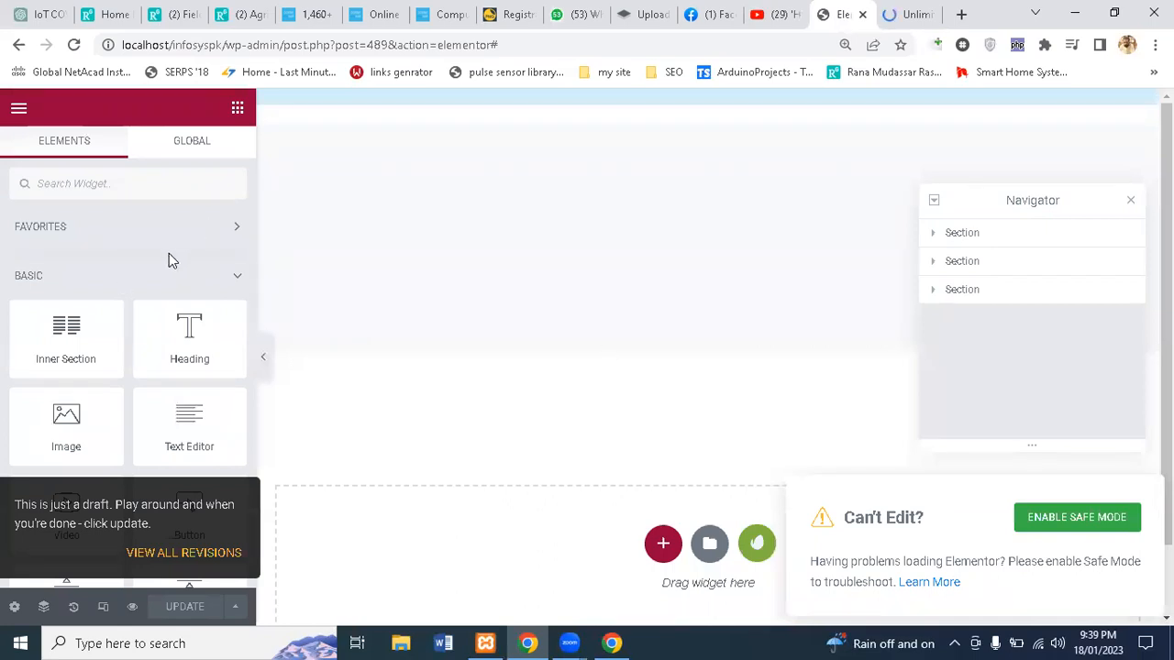
Step: Start a new section at the page bottom, delete the LOGO header section, and close the Navigator
scroll(161, 348, "down", 5)
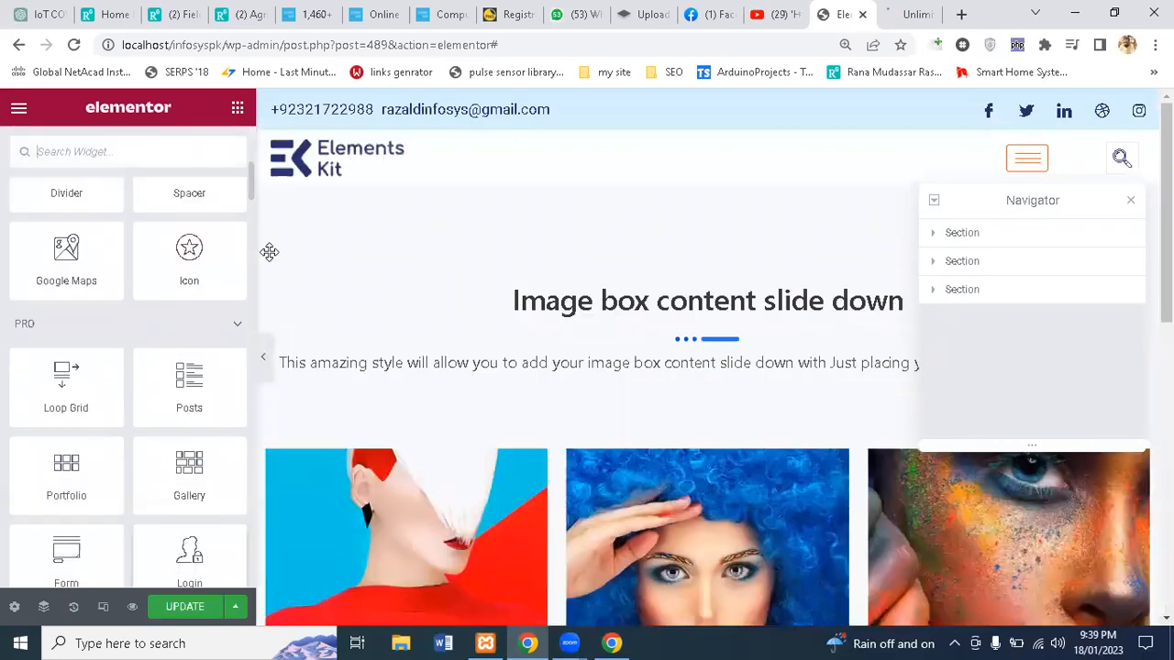
scroll(250, 181, "up", 1)
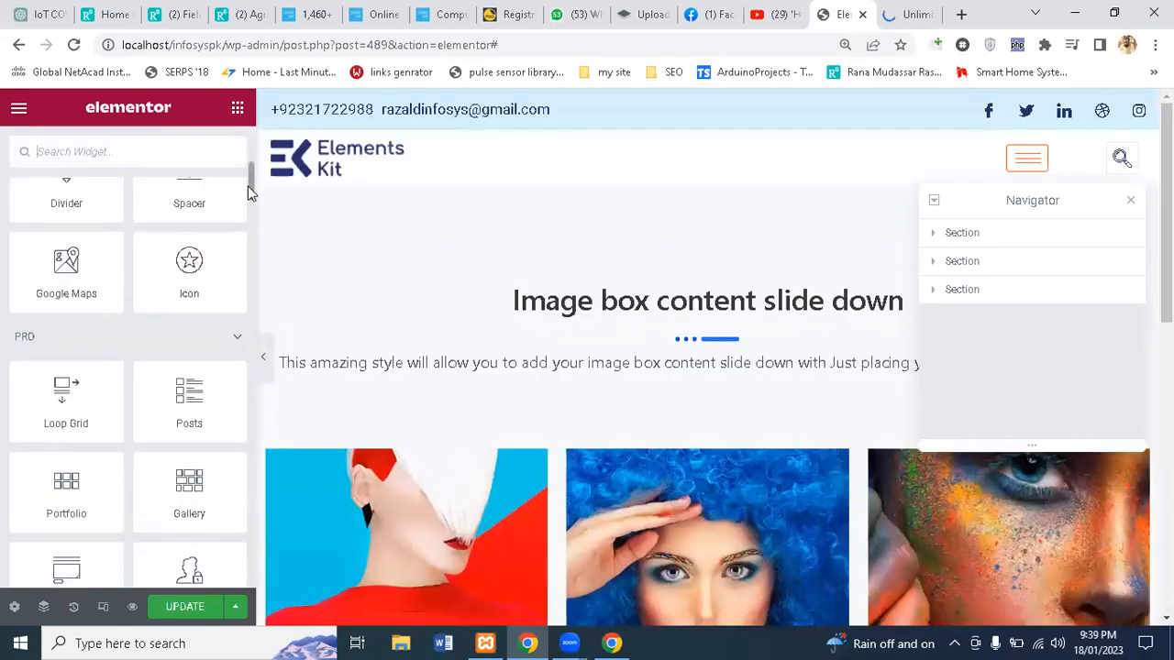
scroll(237, 580, "down", 15)
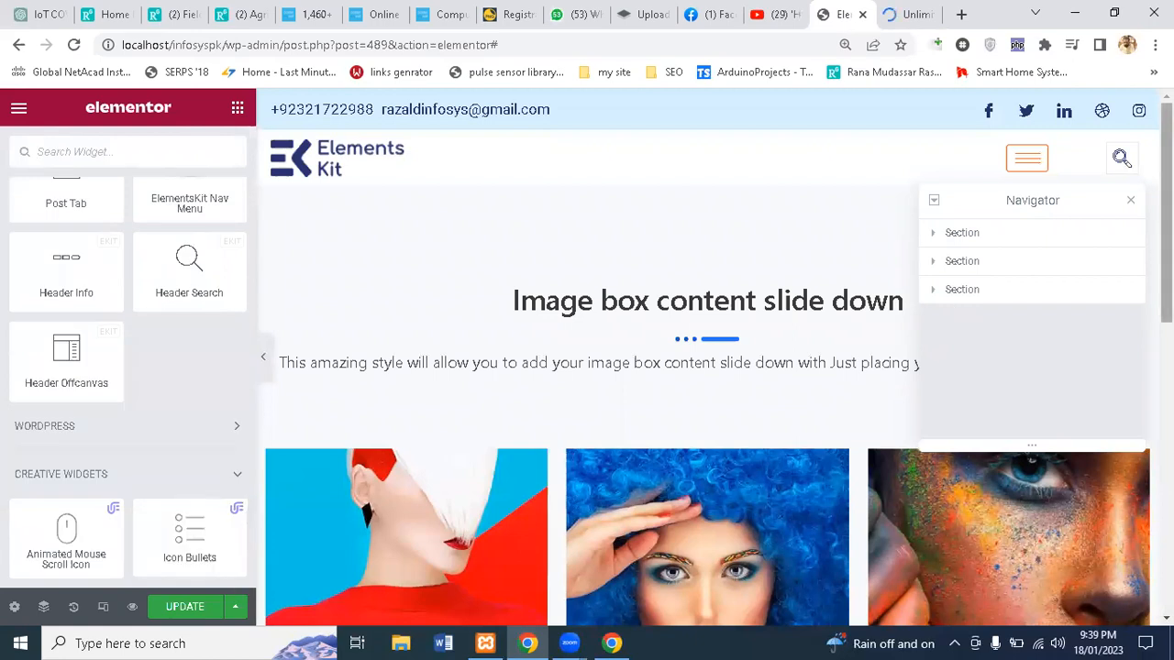
left_click_drag(1166, 220, 1166, 510)
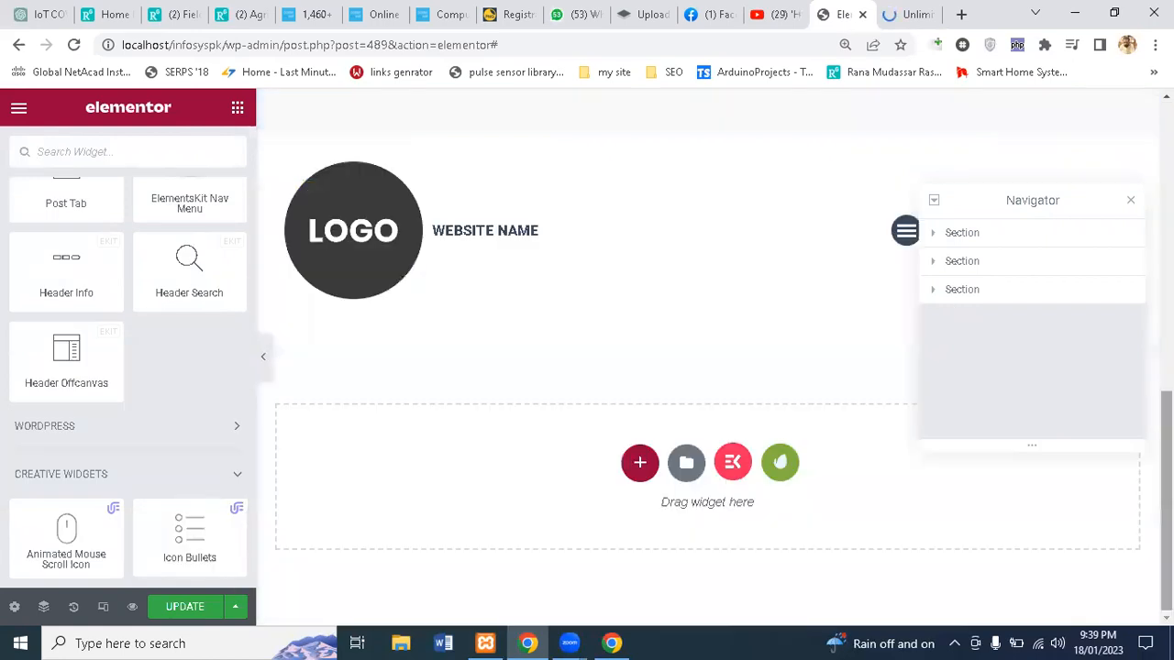
left_click(639, 460)
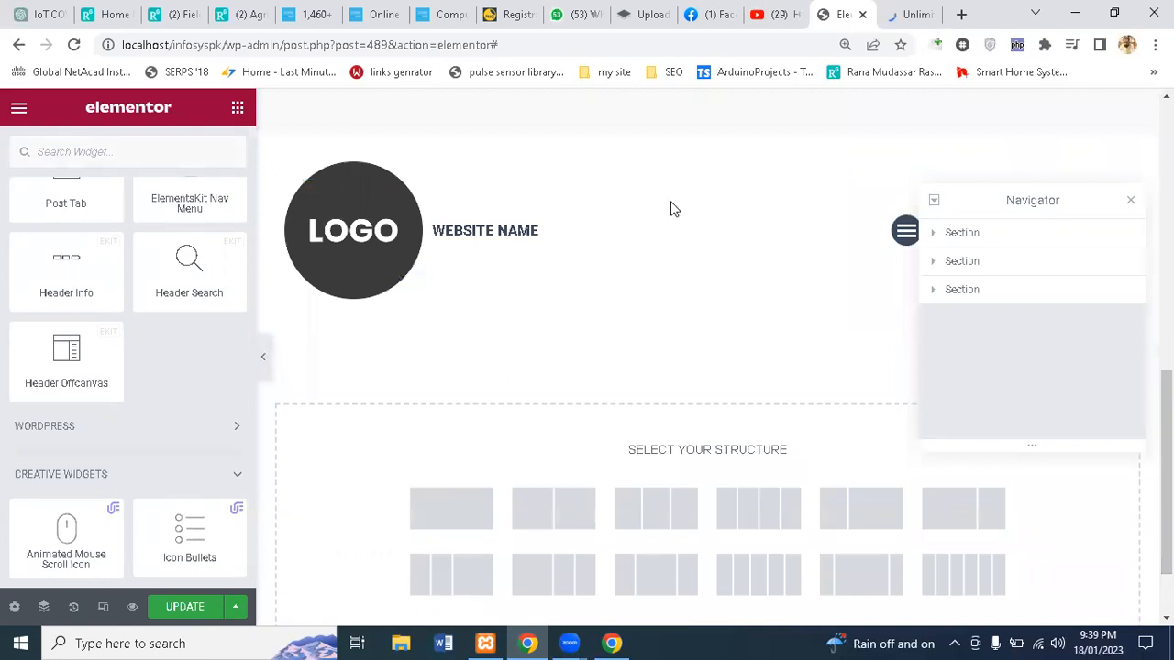
left_click(729, 124)
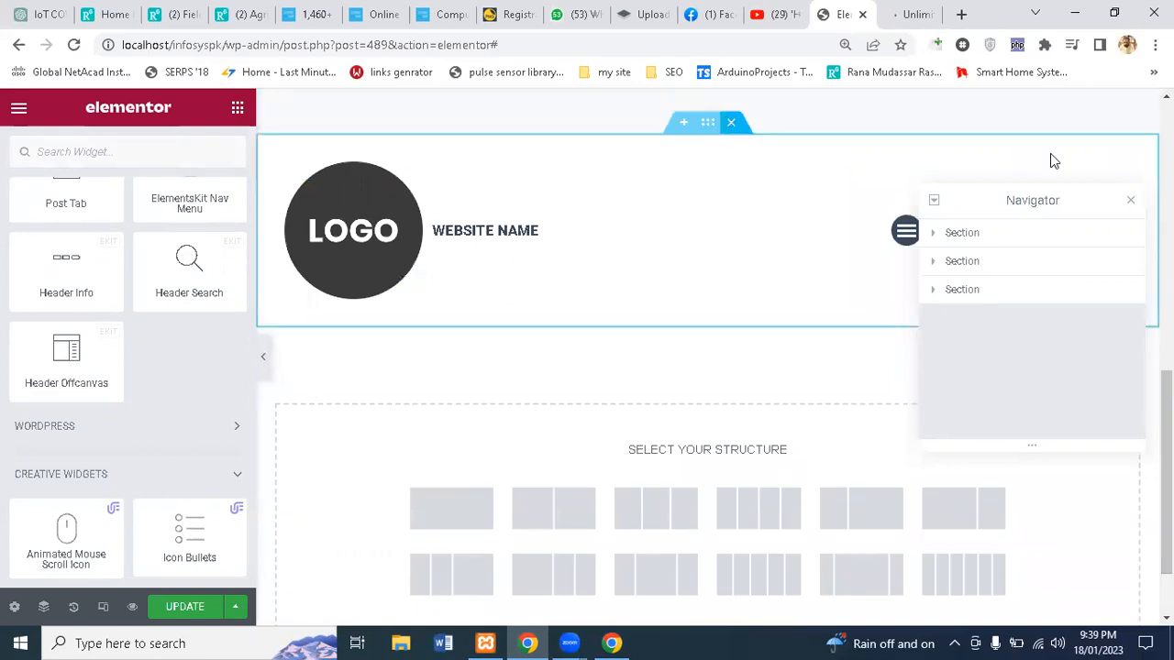
left_click(1131, 203)
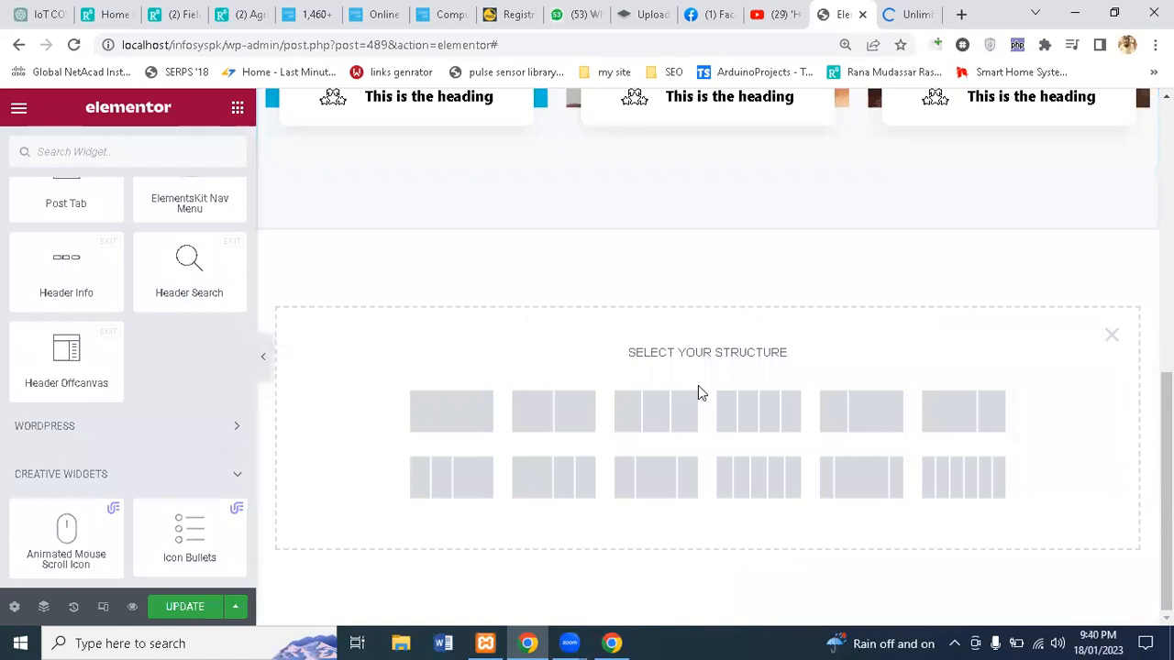
Step: Add an empty single-column section, then bring up the widget list at Creative Widgets
left_click(476, 417)
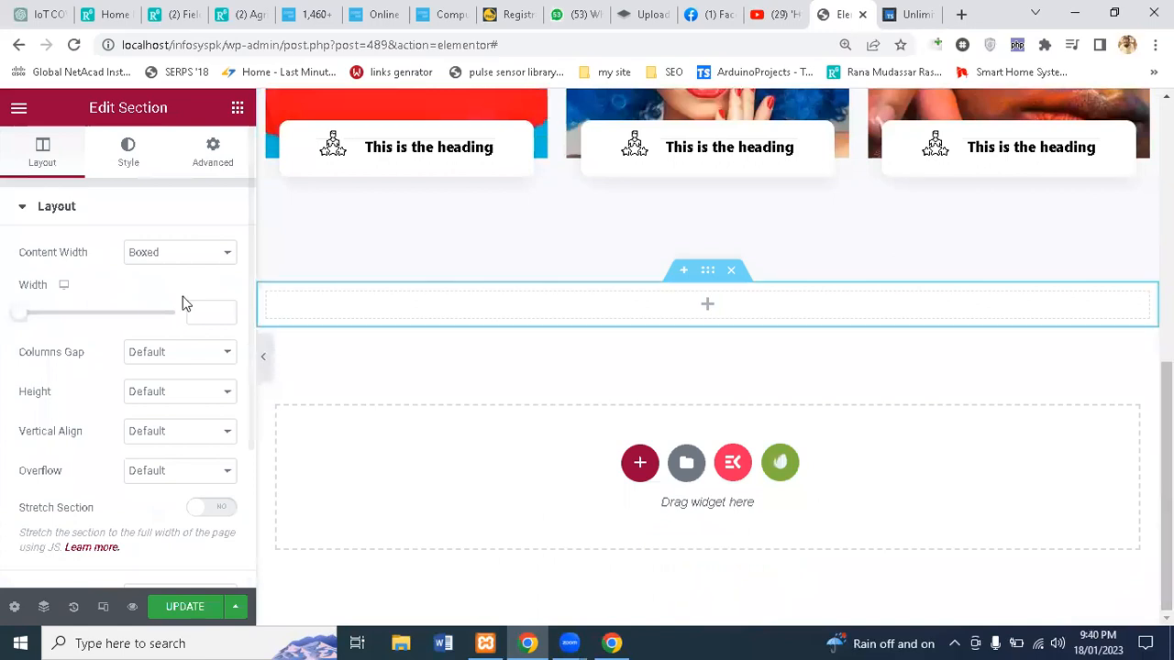
left_click(237, 110)
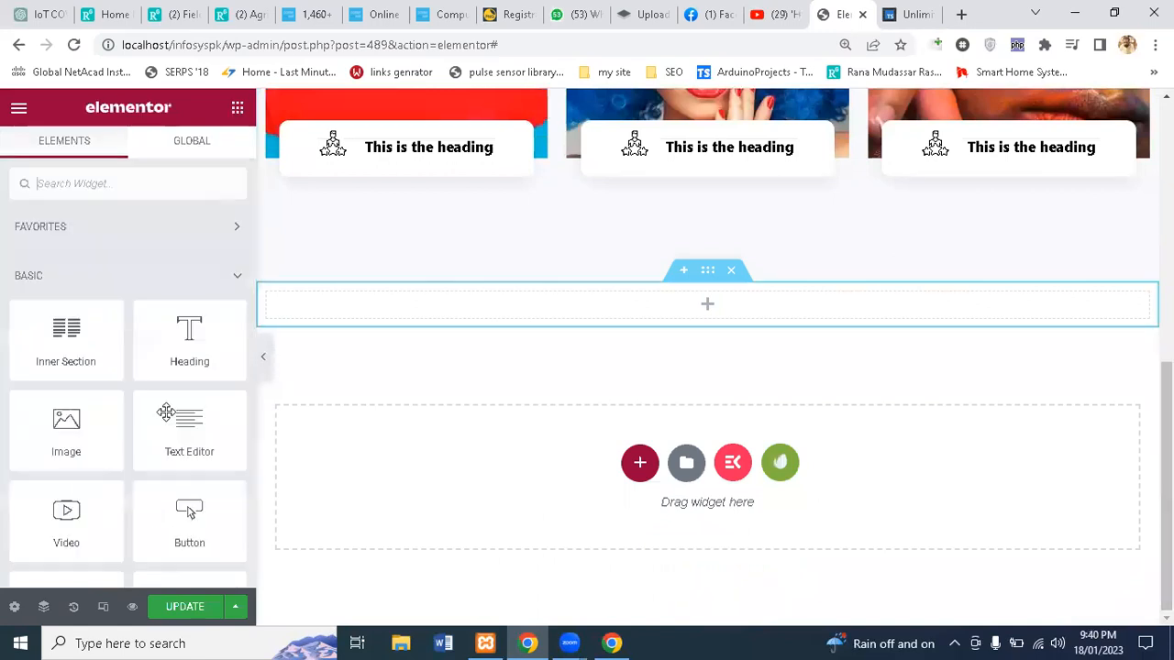
scroll(165, 413, "down", 1)
scroll(165, 419, "down", 5)
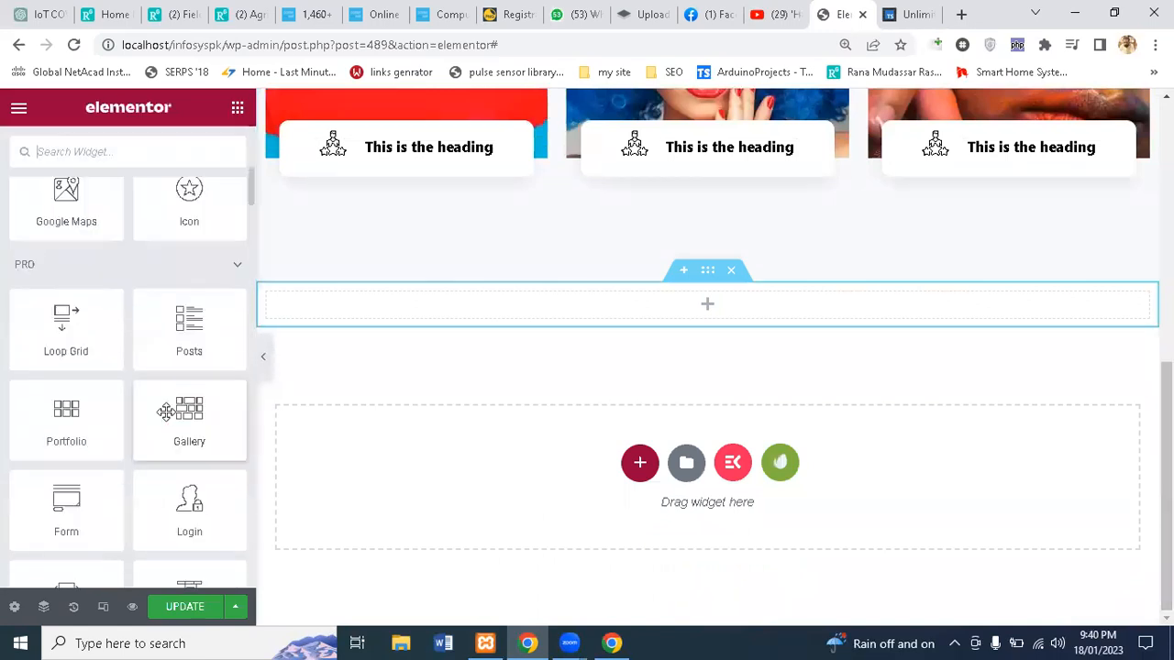
scroll(165, 411, "down", 10)
scroll(163, 412, "down", 5)
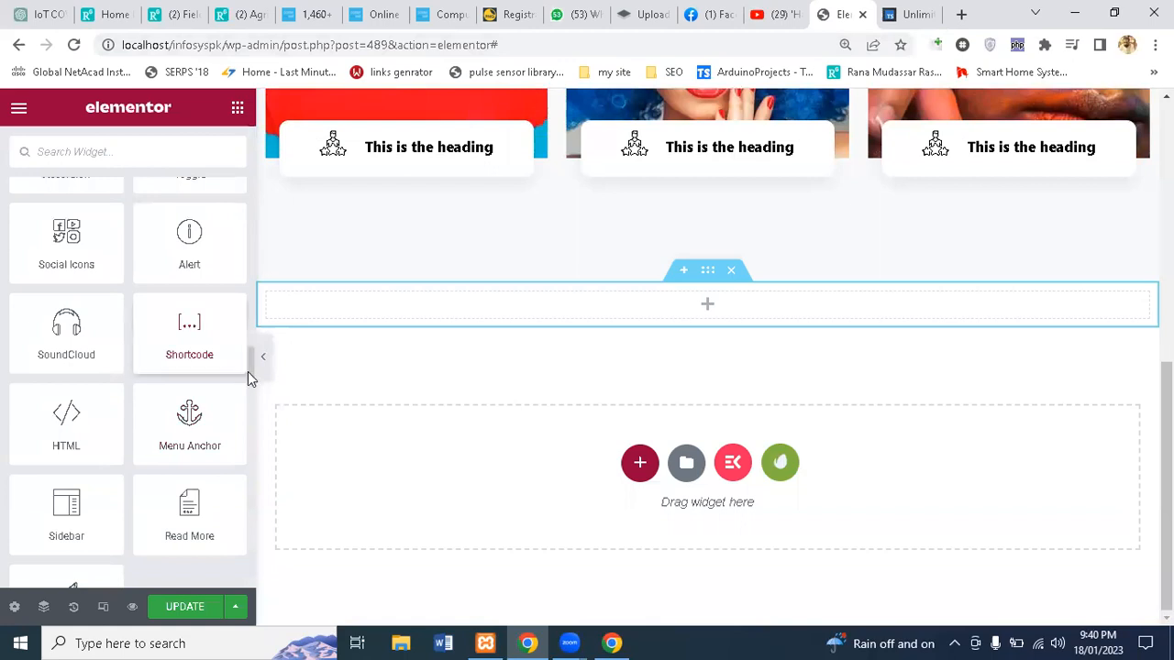
scroll(248, 371, "down", 4)
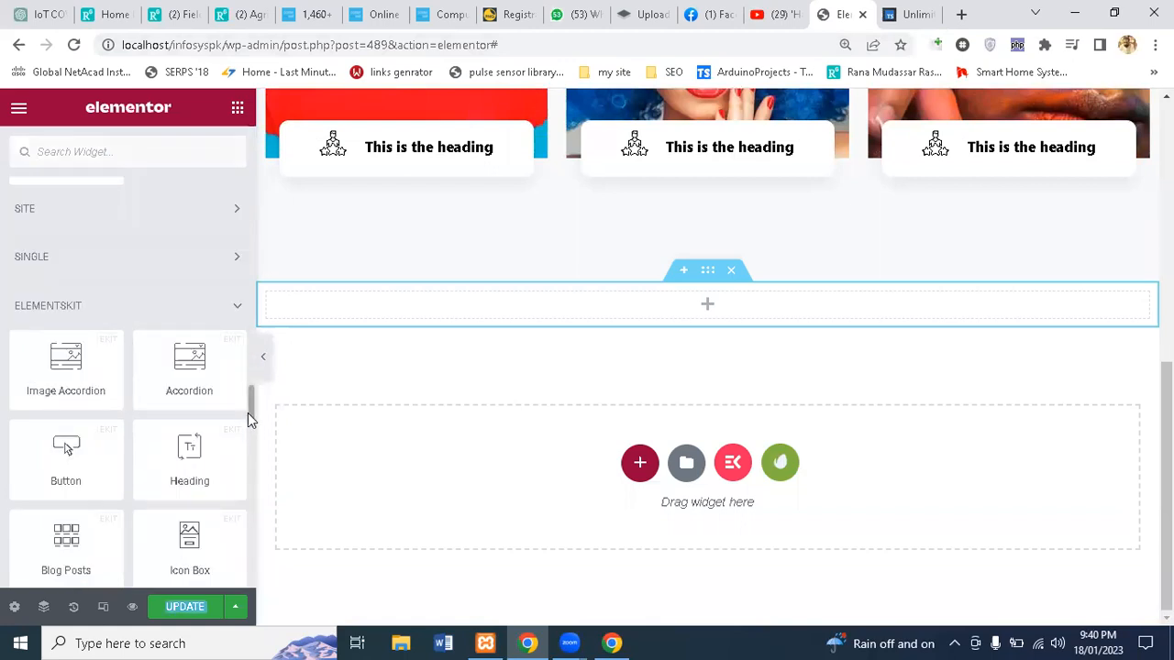
left_click_drag(249, 412, 246, 642)
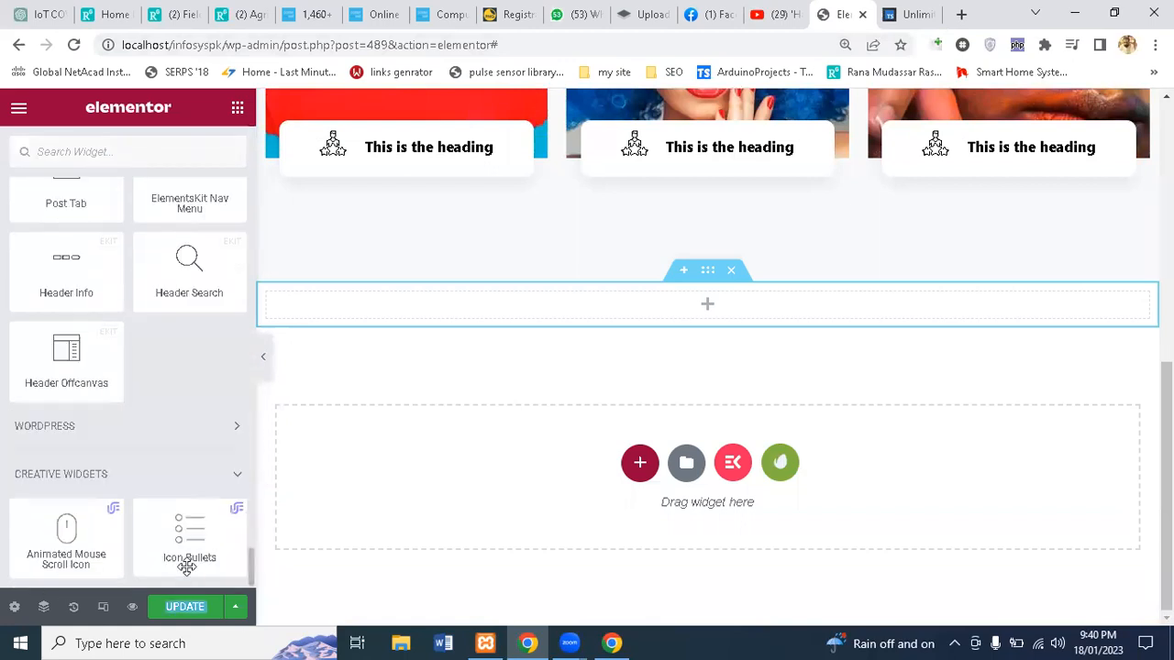
Step: Drop the Icon Bullets widget into the new empty section
left_click_drag(230, 516, 542, 315)
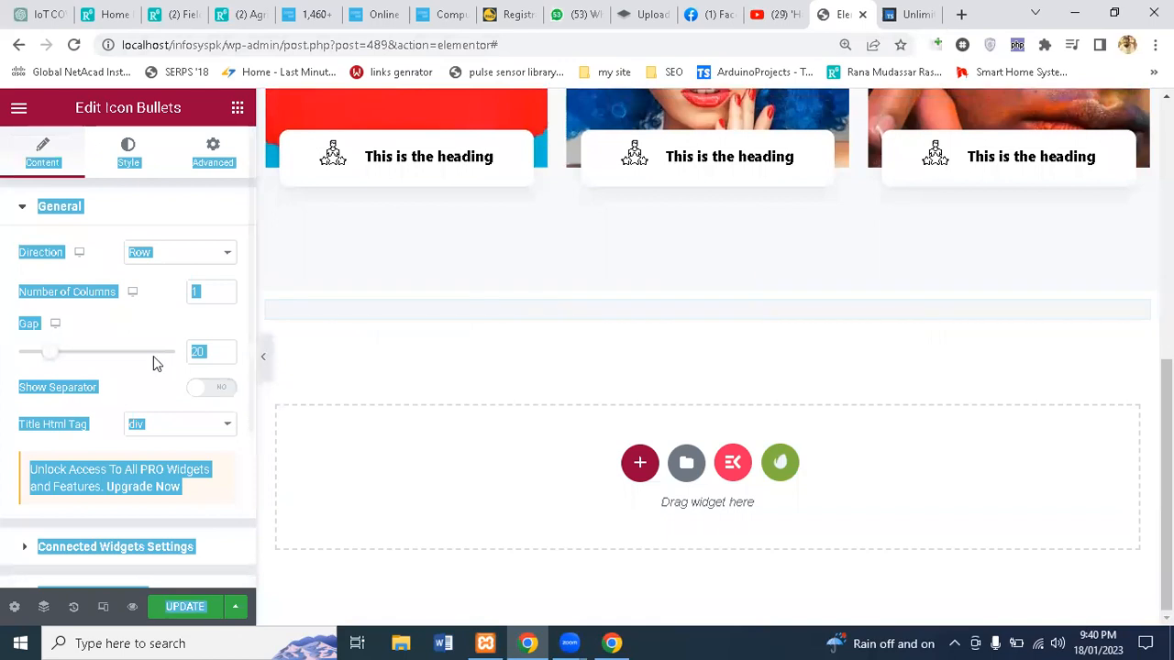
left_click(144, 327)
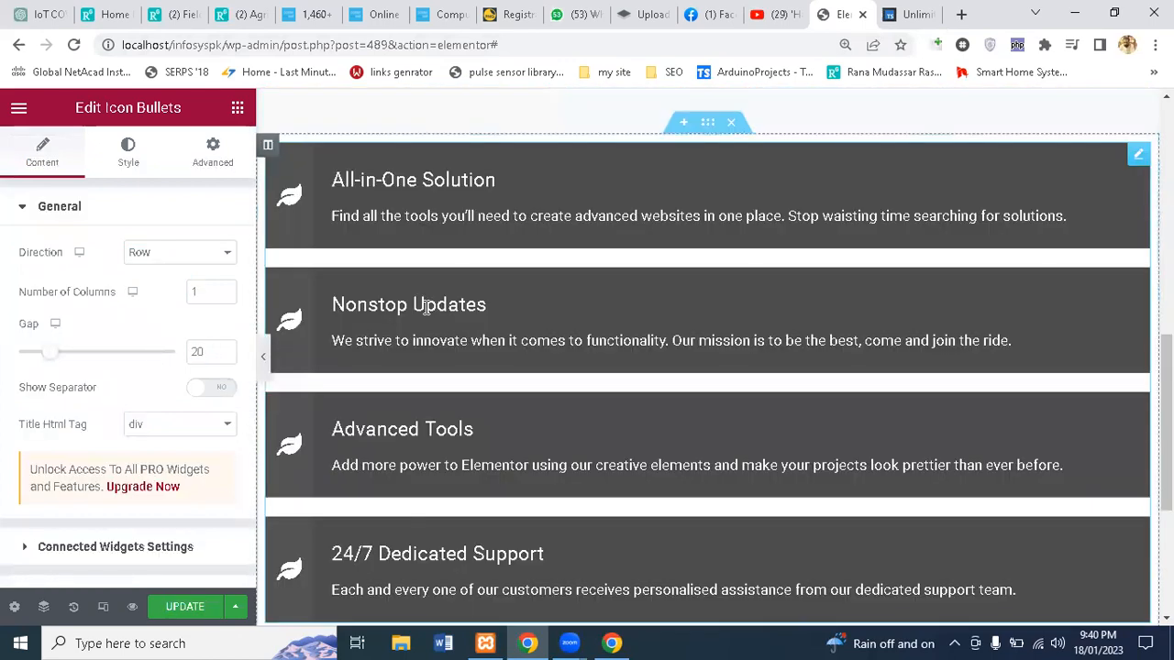
scroll(666, 312, "down", 1)
scroll(667, 312, "up", 2)
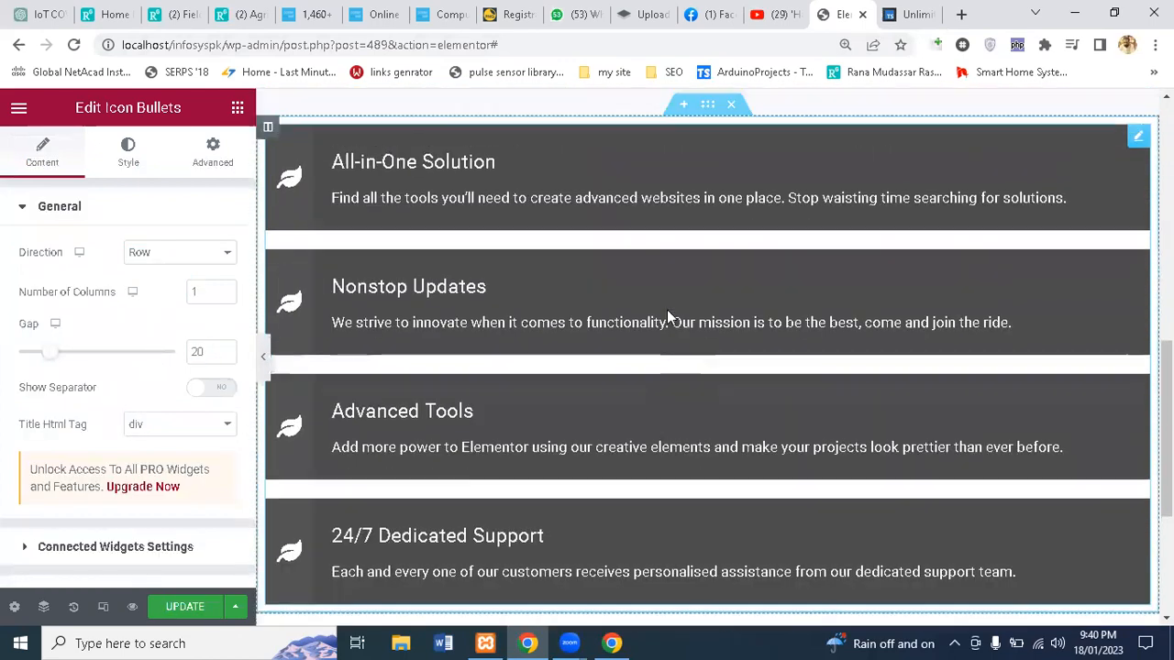
scroll(668, 317, "up", 1)
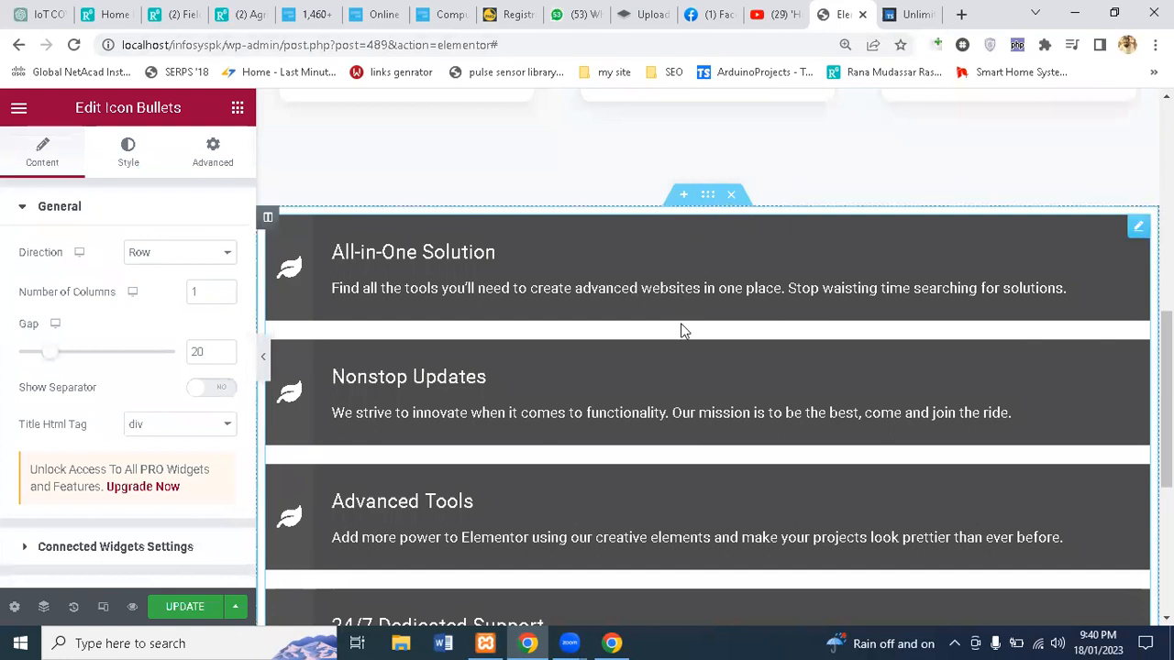
Step: Delete the image-box section and open the Navigator
scroll(1122, 151, "up", 10)
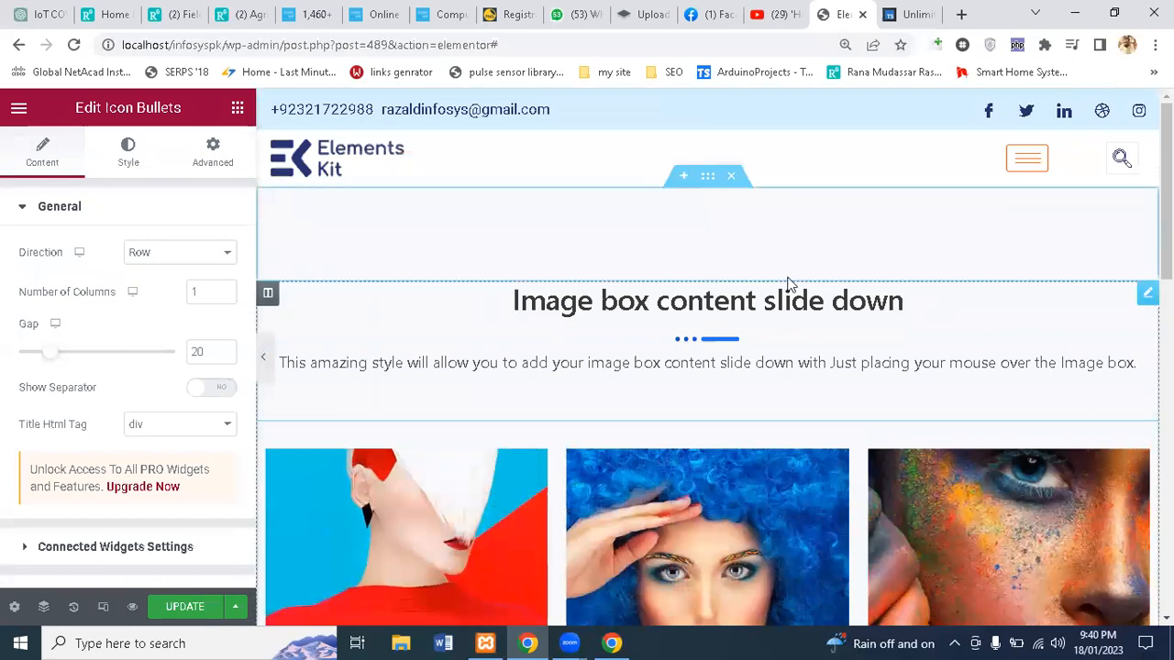
left_click(729, 177)
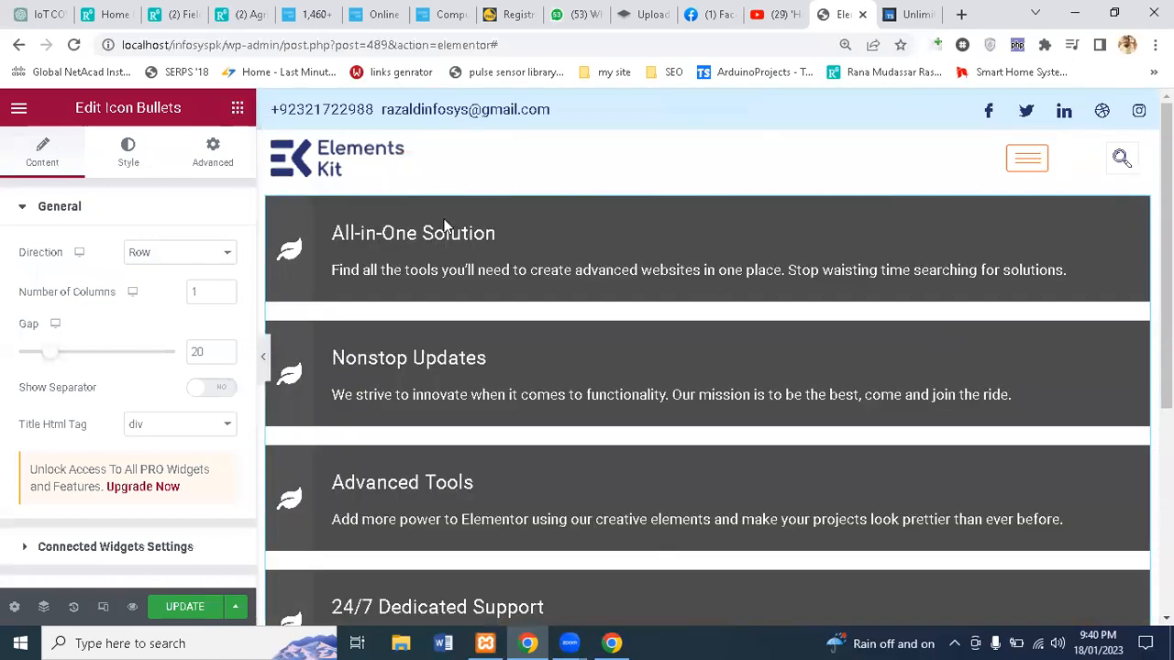
left_click(44, 607)
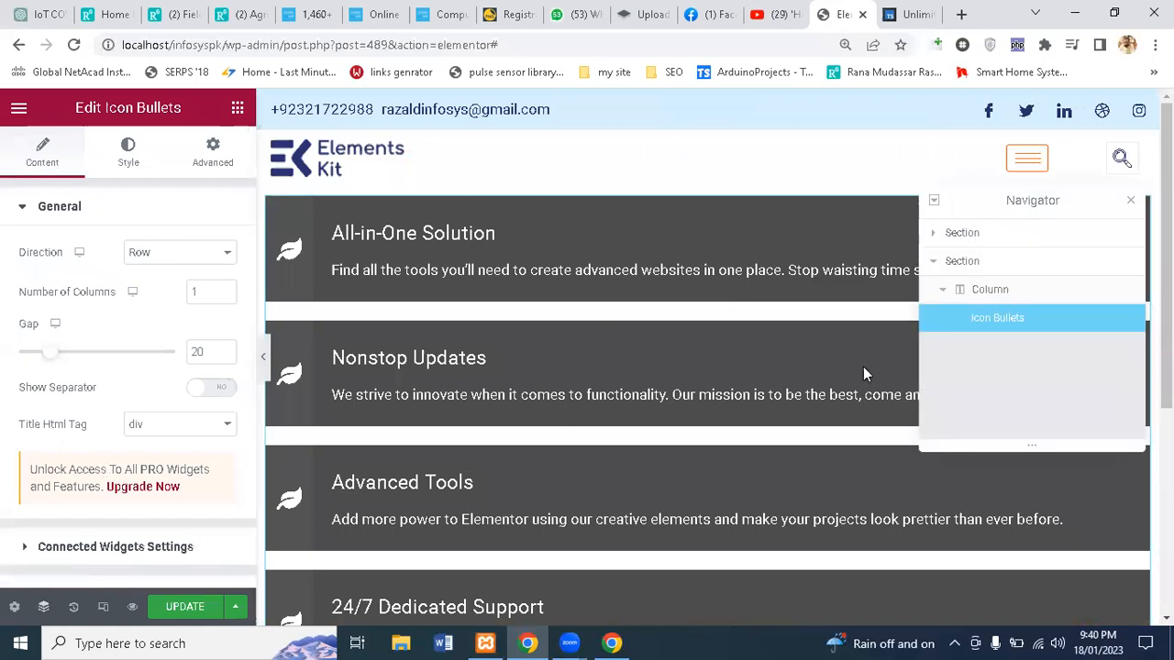
Step: Select the Icon Bullets widget through its section and column in the Navigator
left_click(981, 293)
left_click(958, 266)
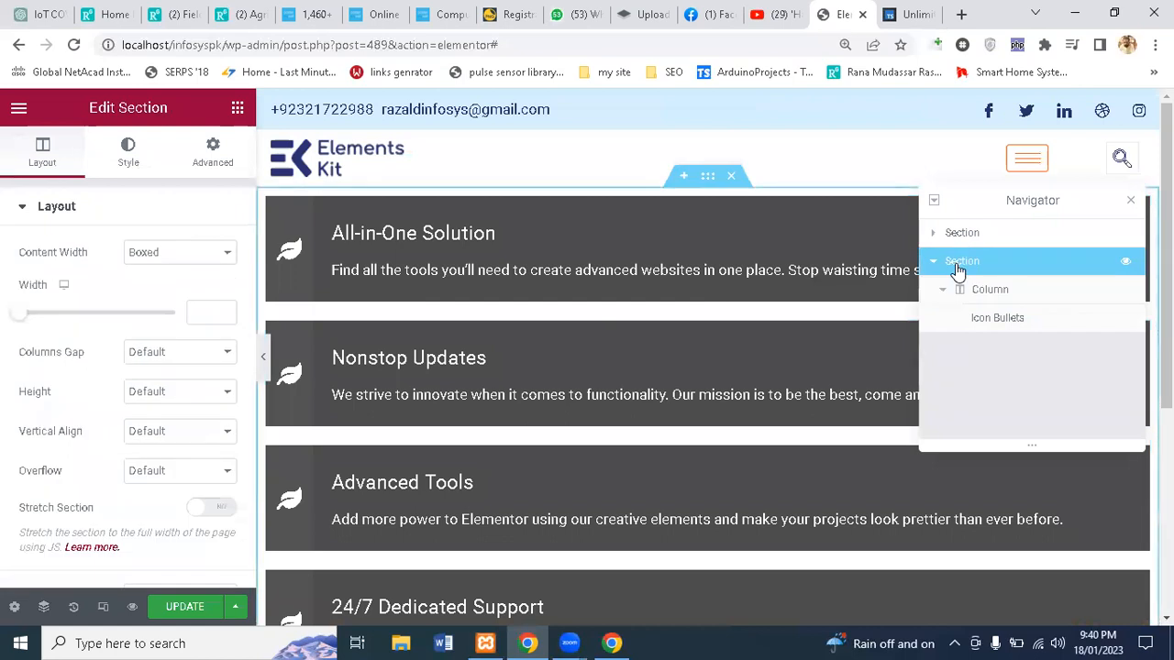
left_click(959, 292)
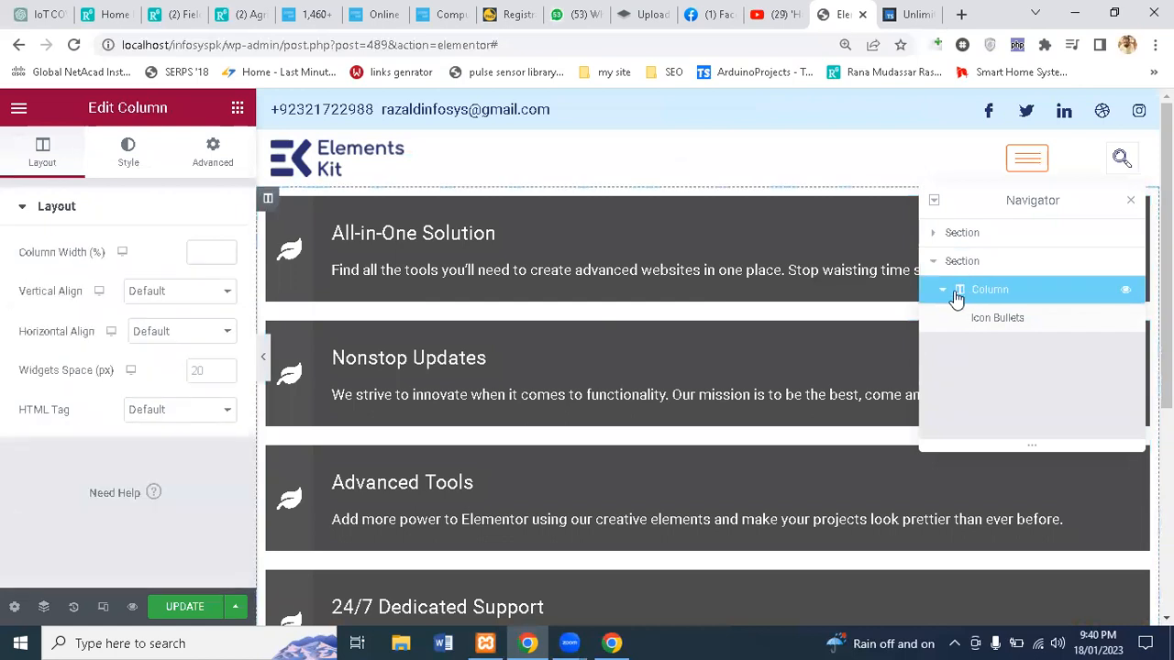
left_click(983, 321)
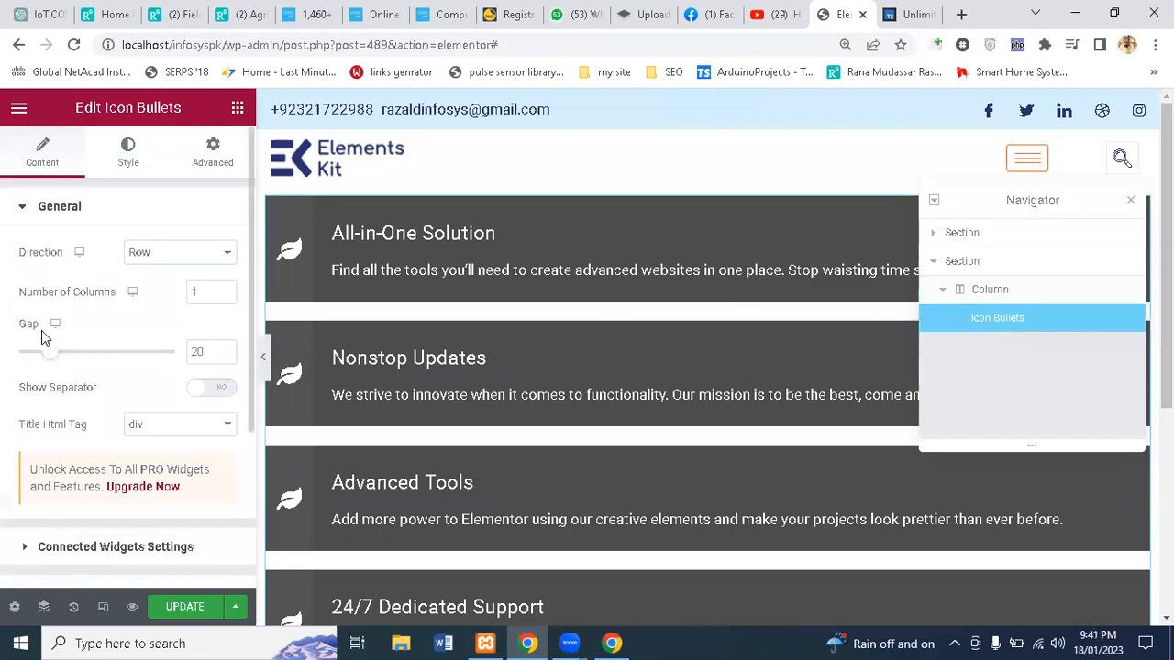
Step: Try bullet direction options, settling on Column Reverse so icons sit below the text
left_click(162, 259)
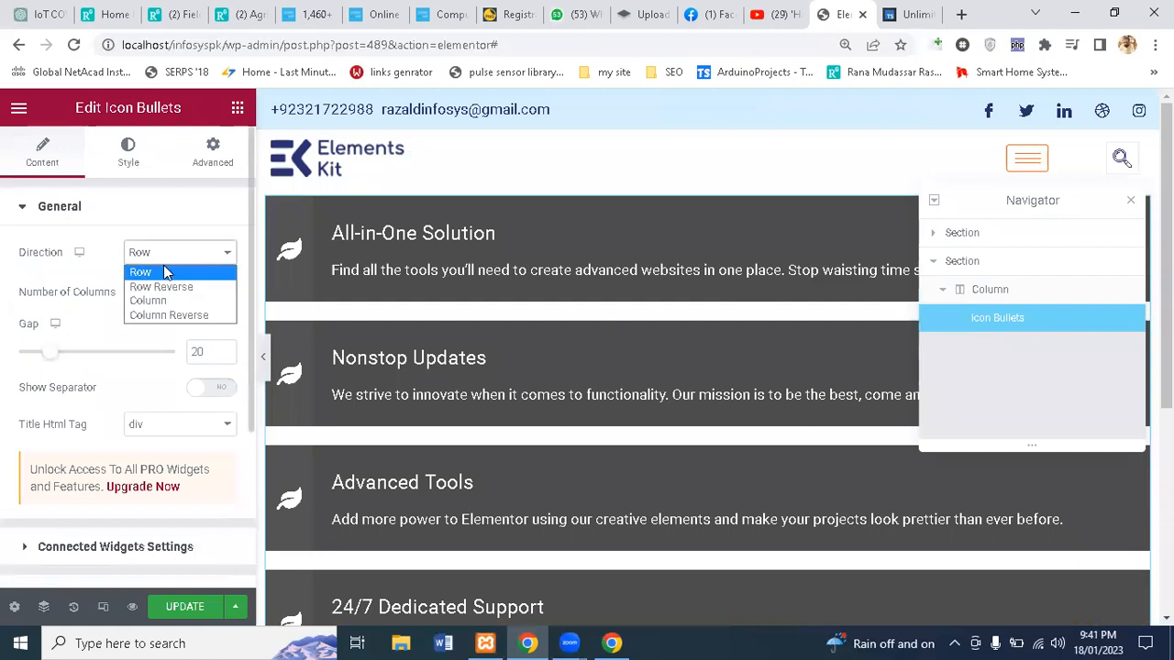
left_click(163, 286)
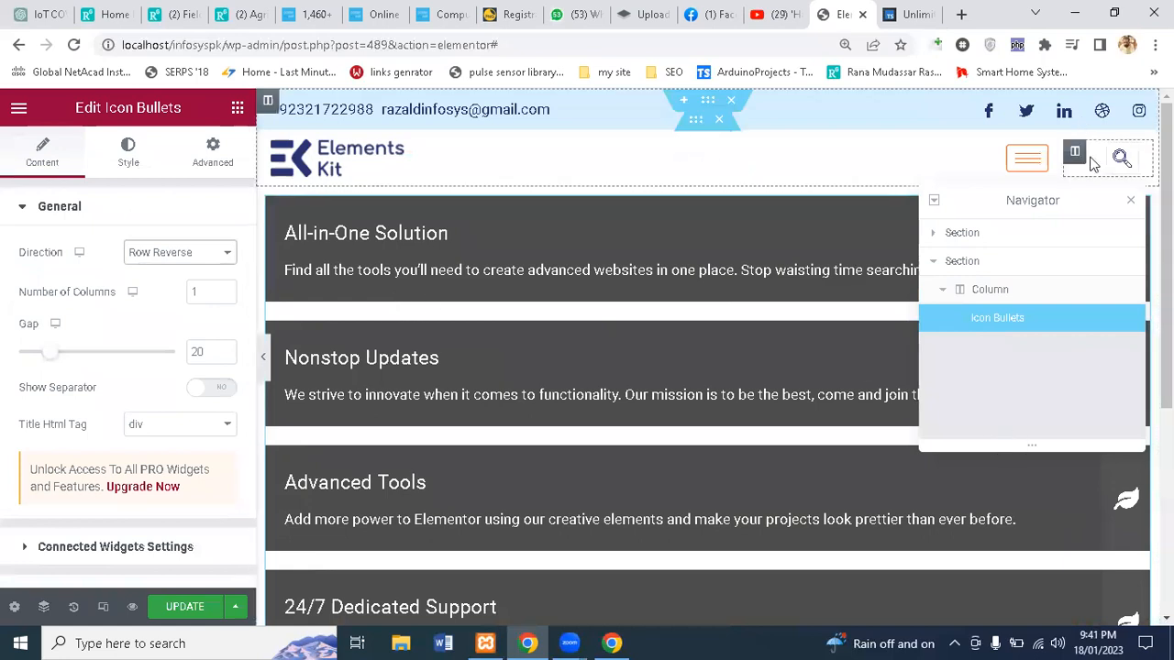
left_click(1133, 209)
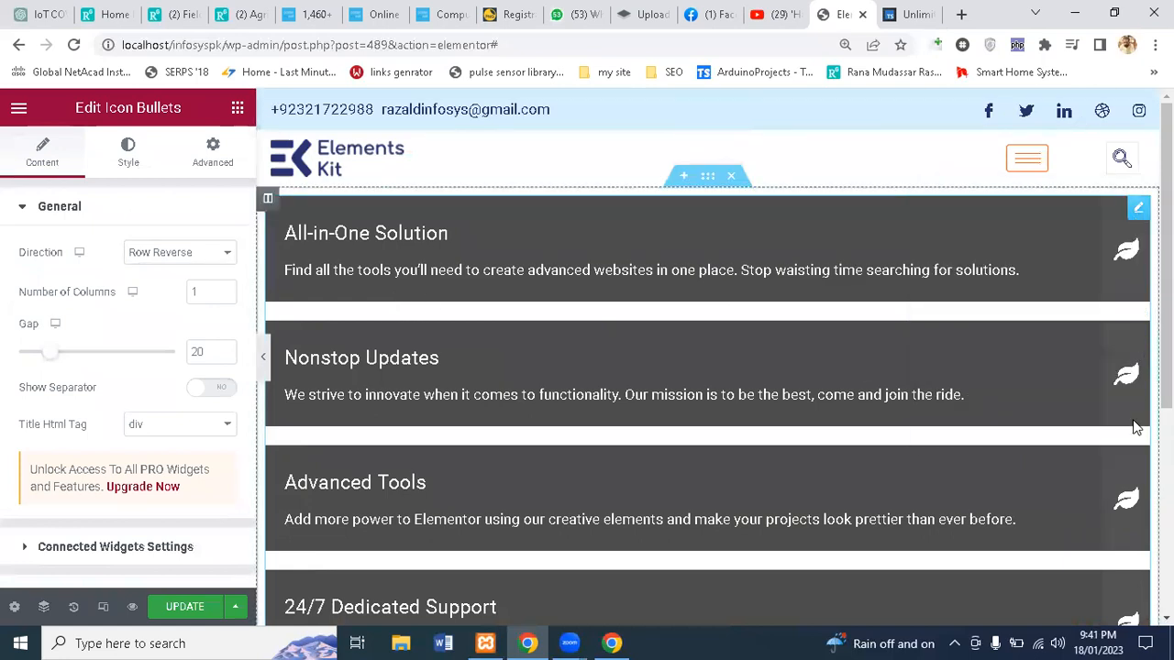
left_click(172, 256)
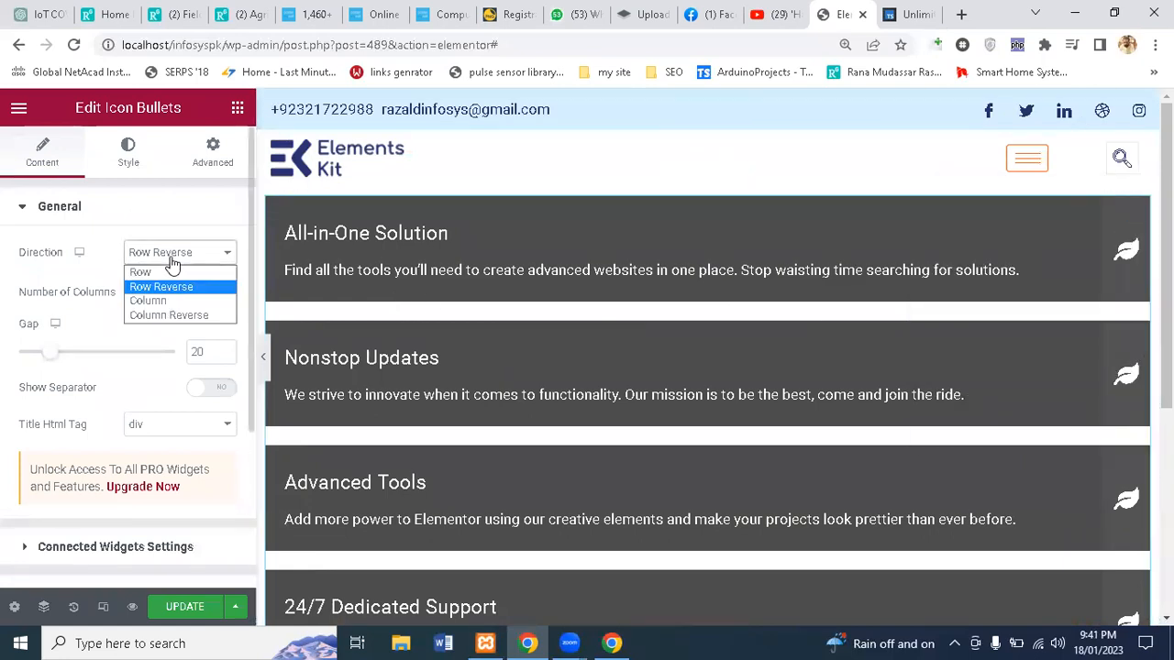
left_click(147, 300)
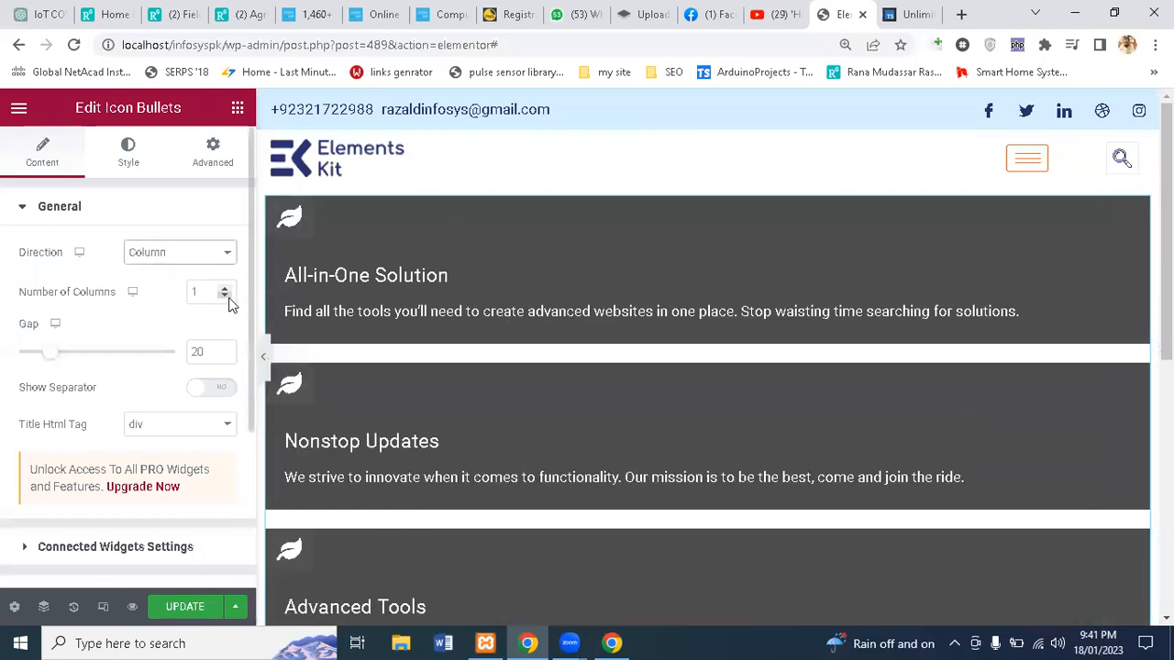
left_click(151, 259)
left_click(154, 315)
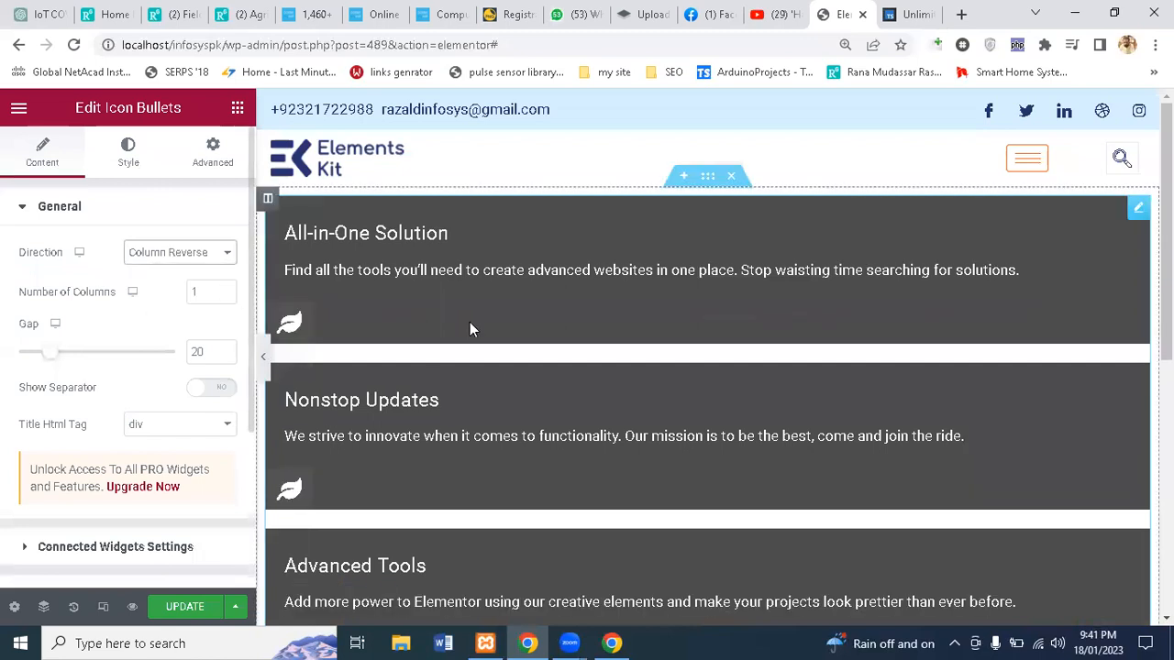
Step: Review the item Hover and Active styles, then expand the widget's Advanced Background settings
left_click(127, 167)
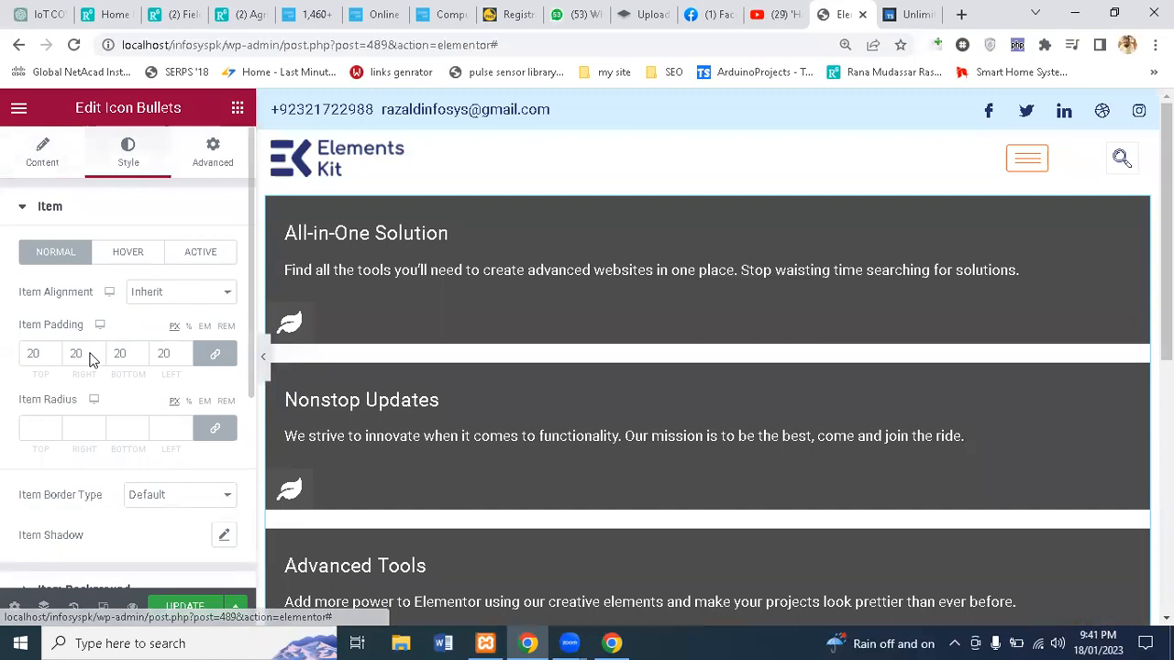
left_click(124, 254)
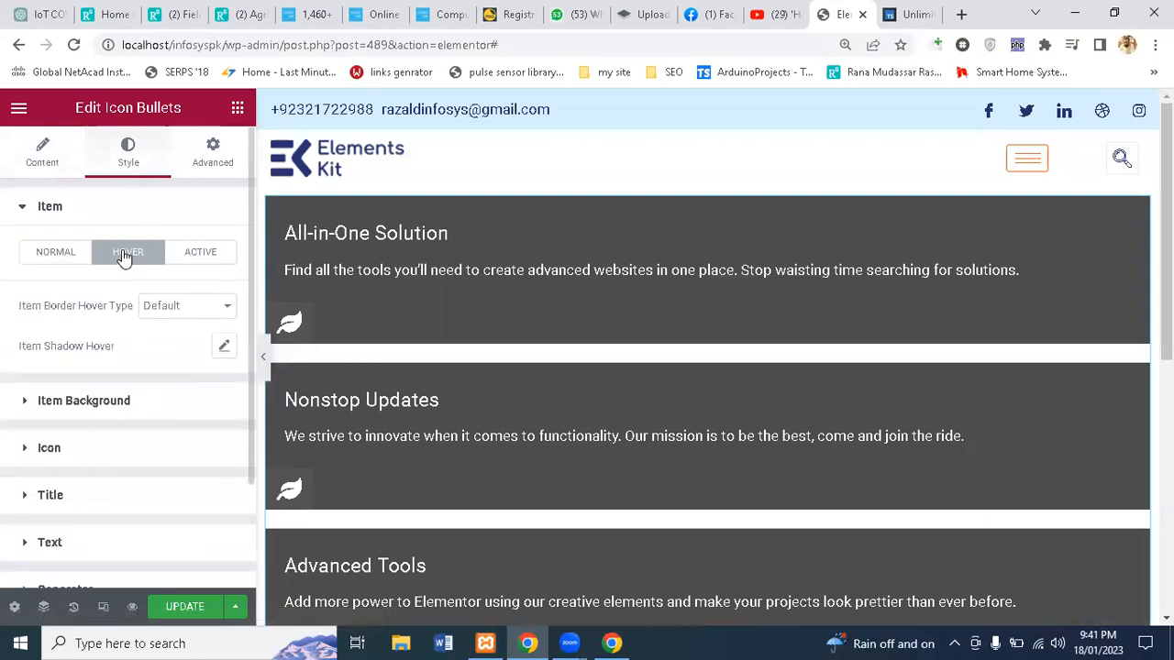
left_click(193, 255)
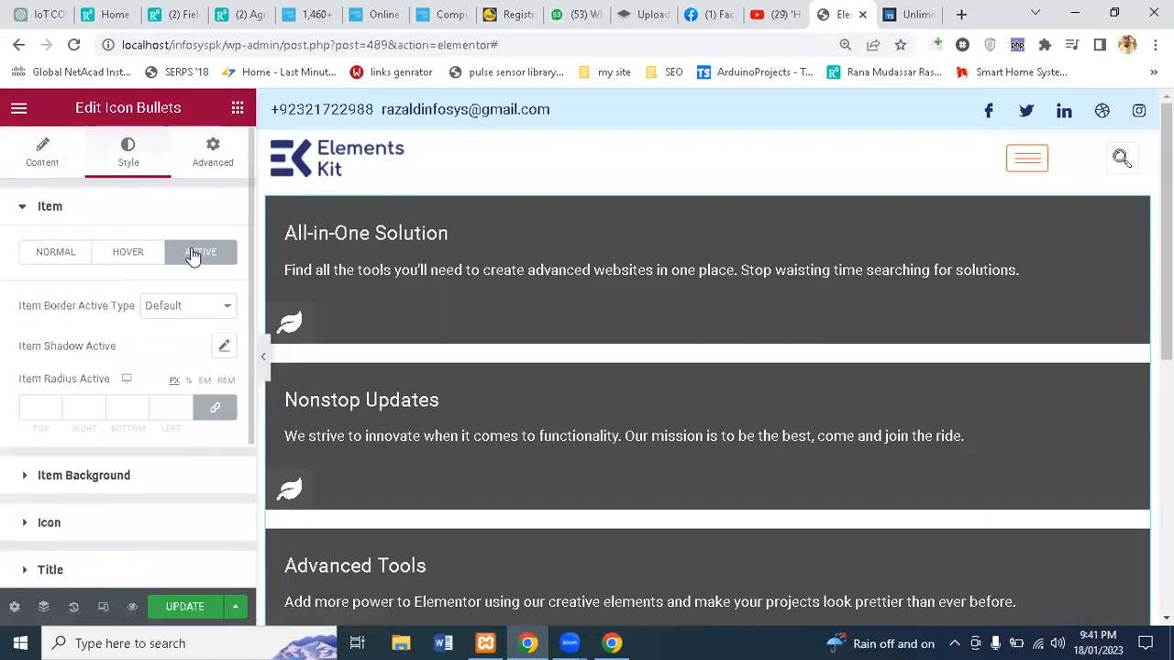
left_click(209, 152)
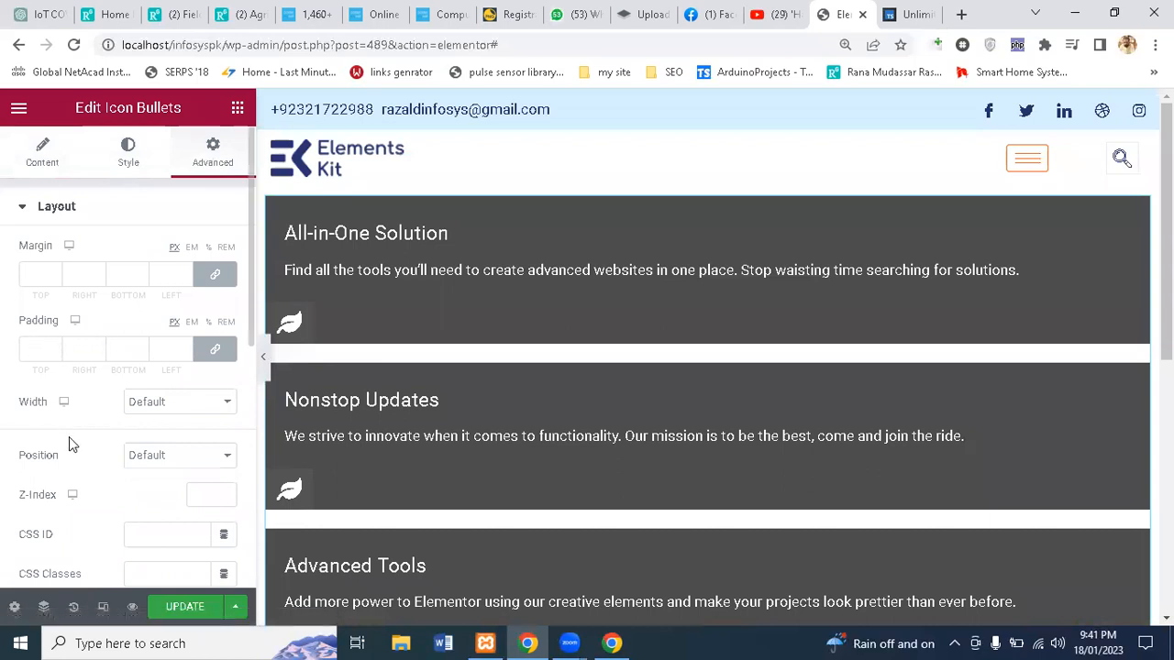
scroll(69, 437, "down", 3)
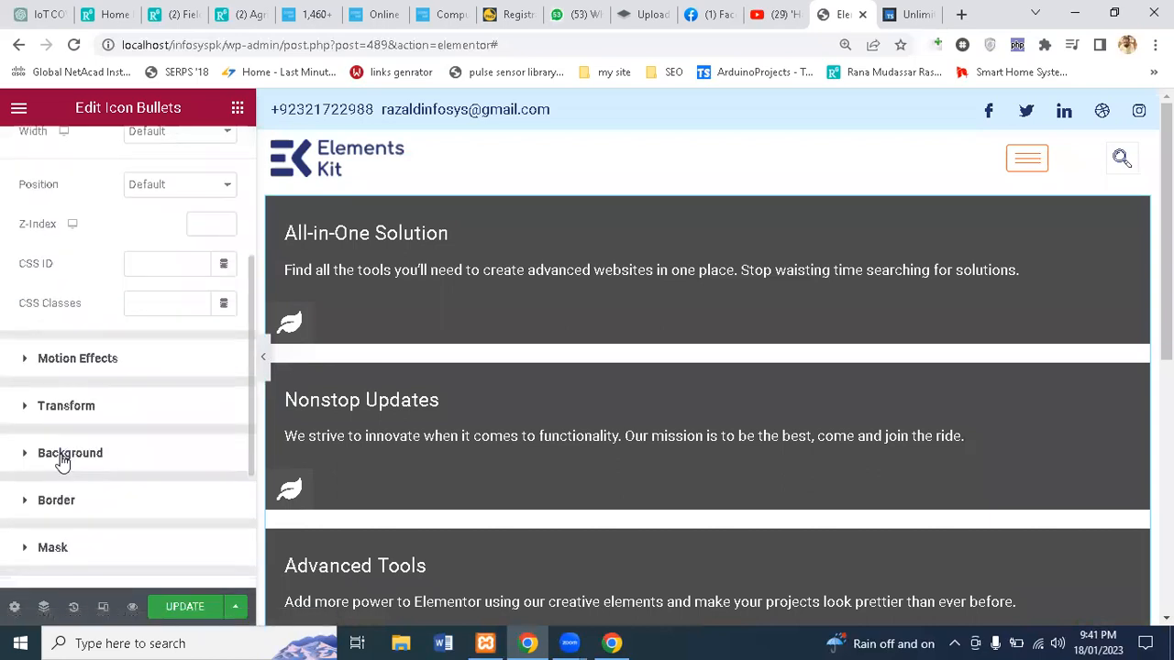
left_click(63, 455)
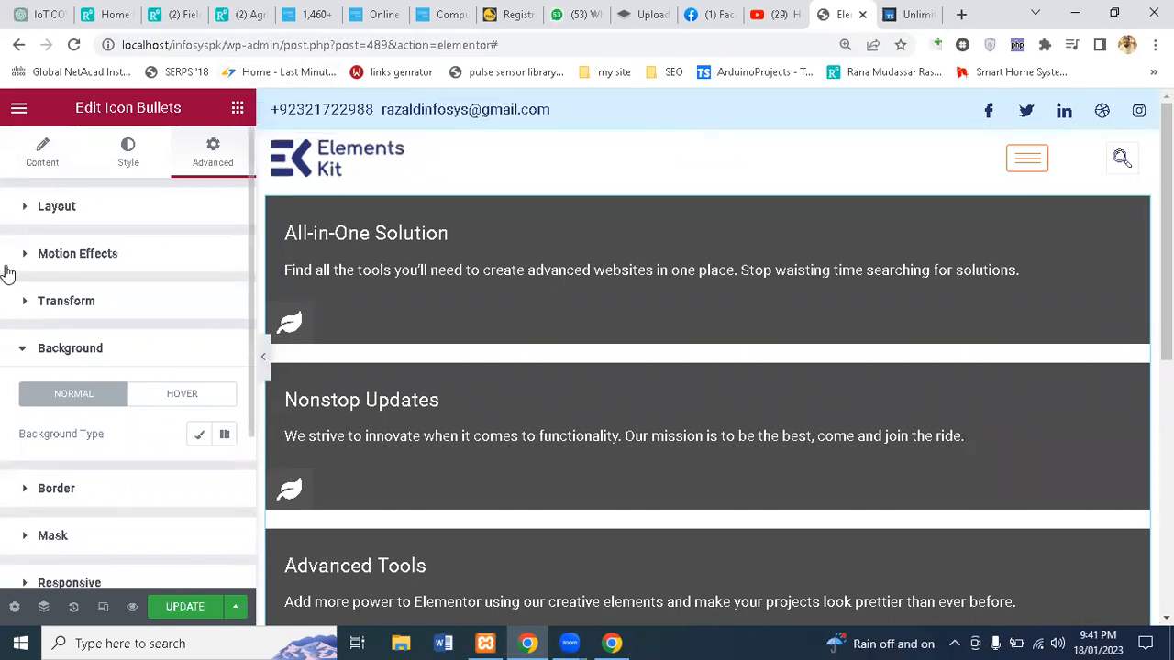
Step: Show the Unlimited Elements widget library filtered to the WooCommerce category
left_click(908, 13)
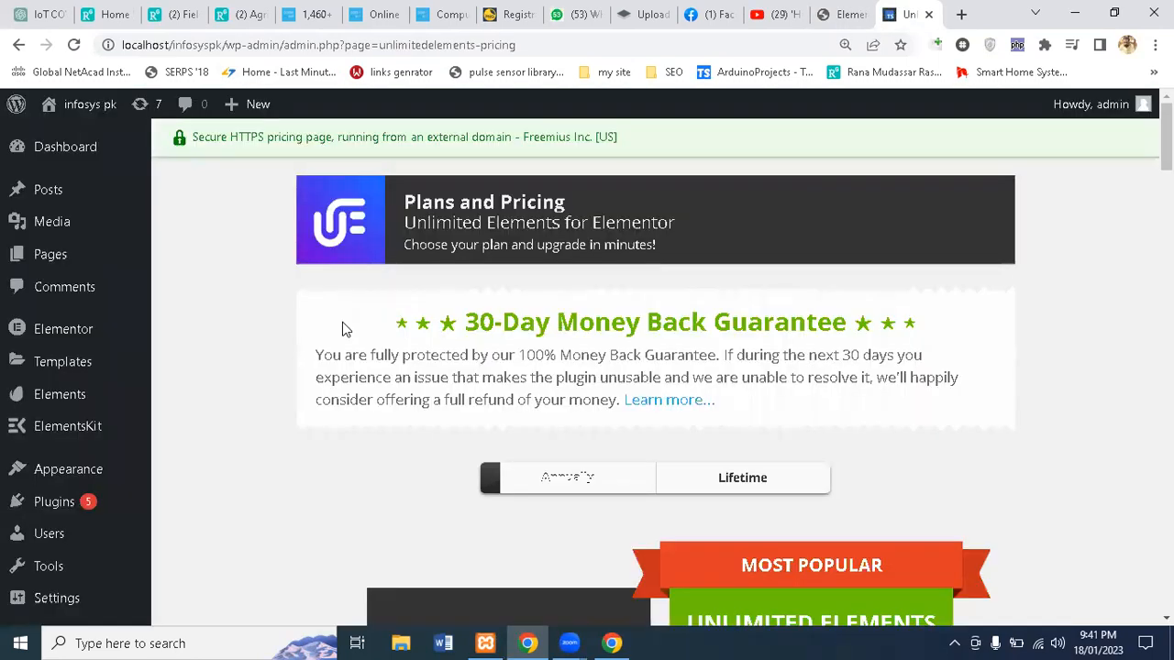
scroll(342, 327, "down", 3)
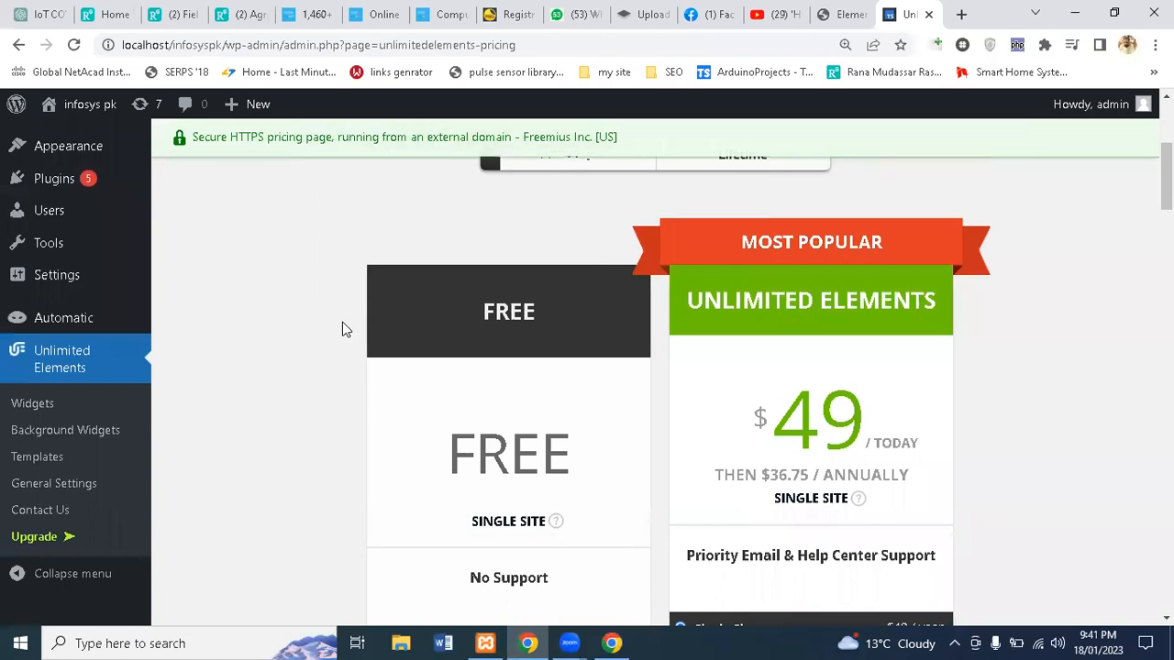
left_click(51, 354)
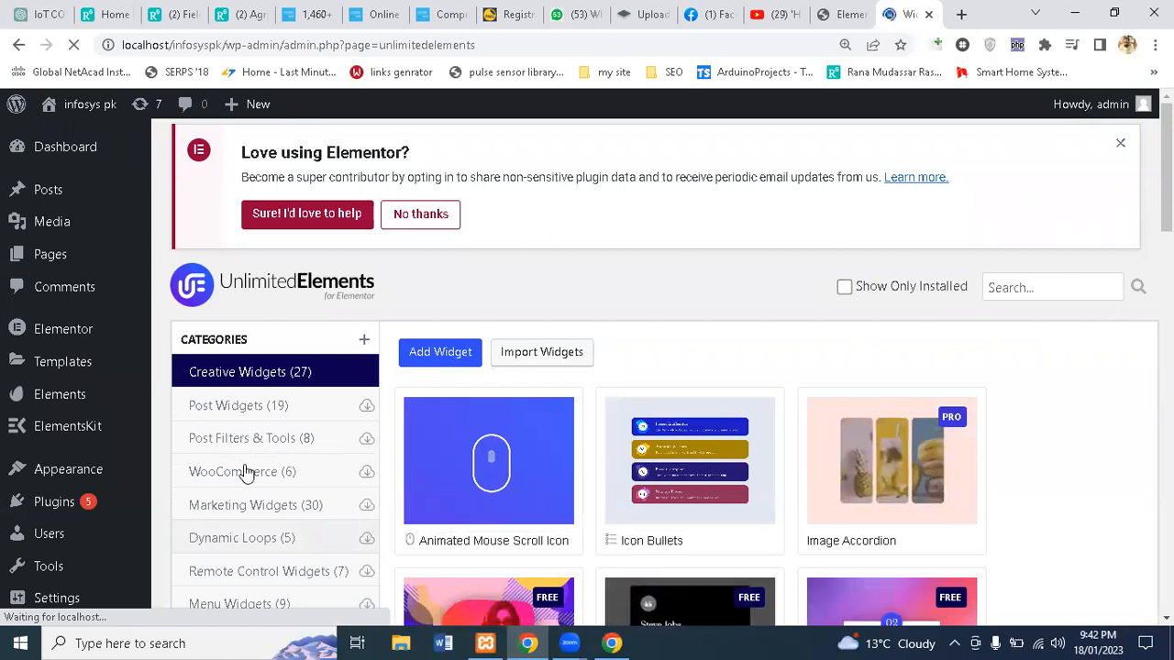
left_click(246, 472)
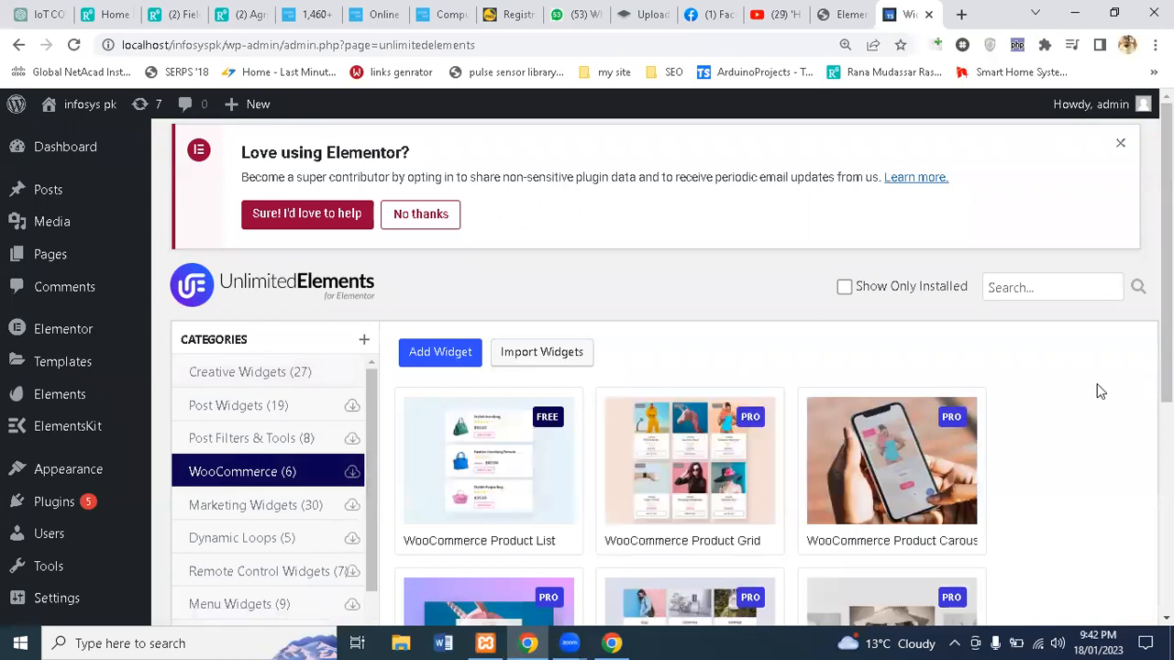
Step: Open the WooCommerce Product List preview, then return to browse the library
scroll(1100, 392, "down", 2)
mouse_move(541, 344)
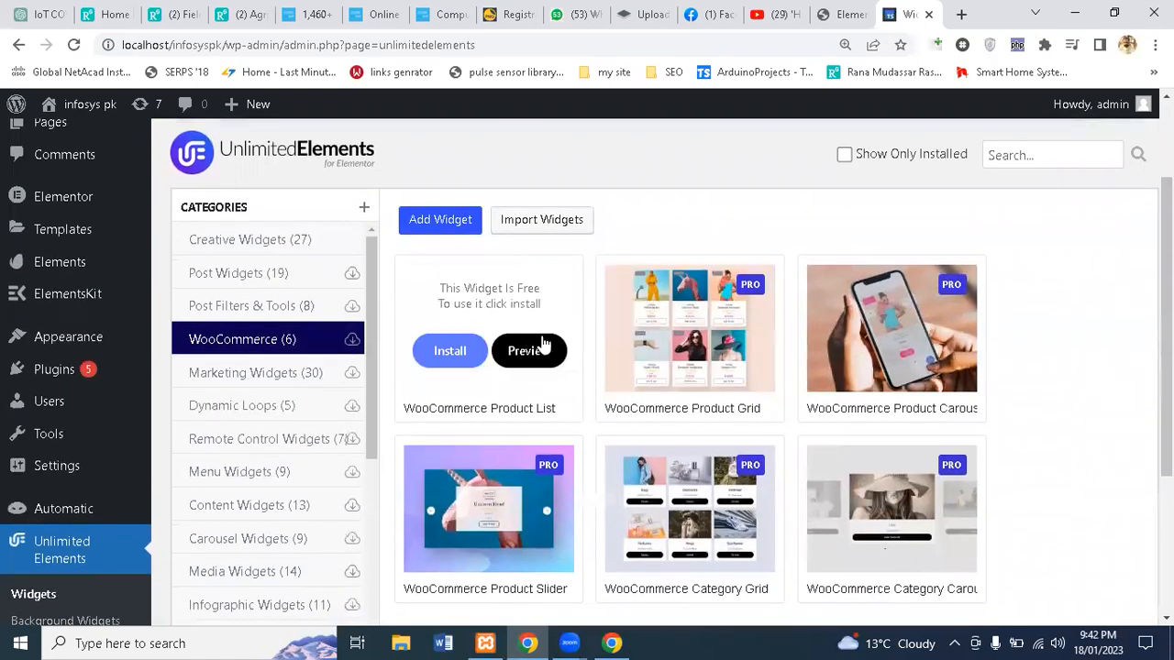
left_click(517, 366)
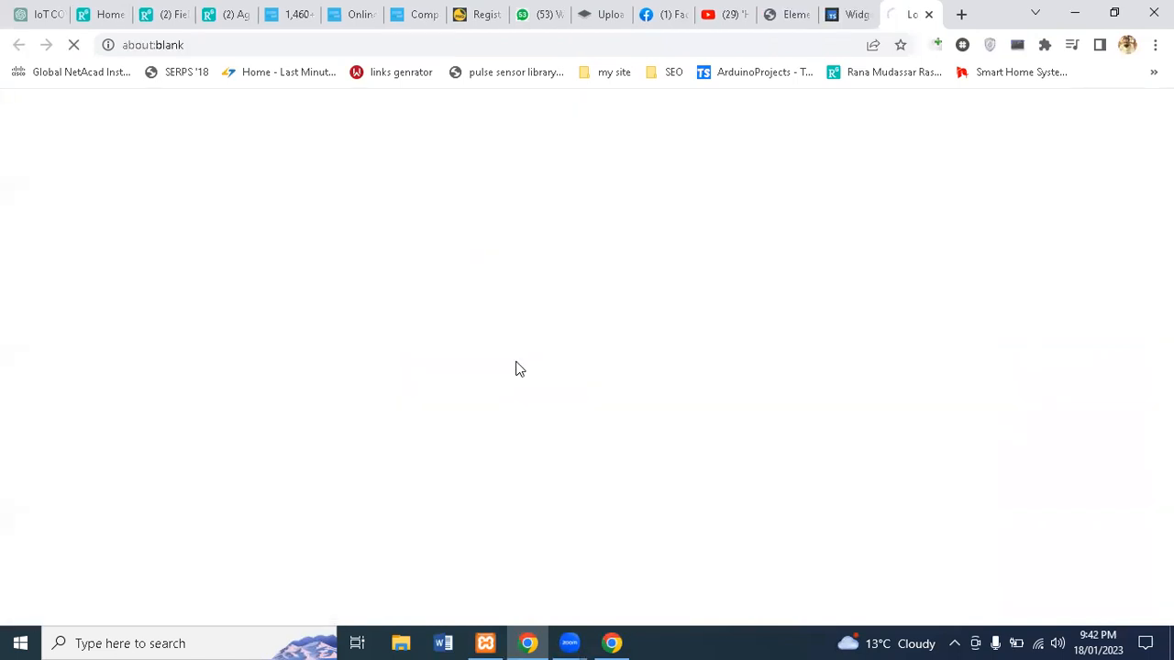
left_click(845, 14)
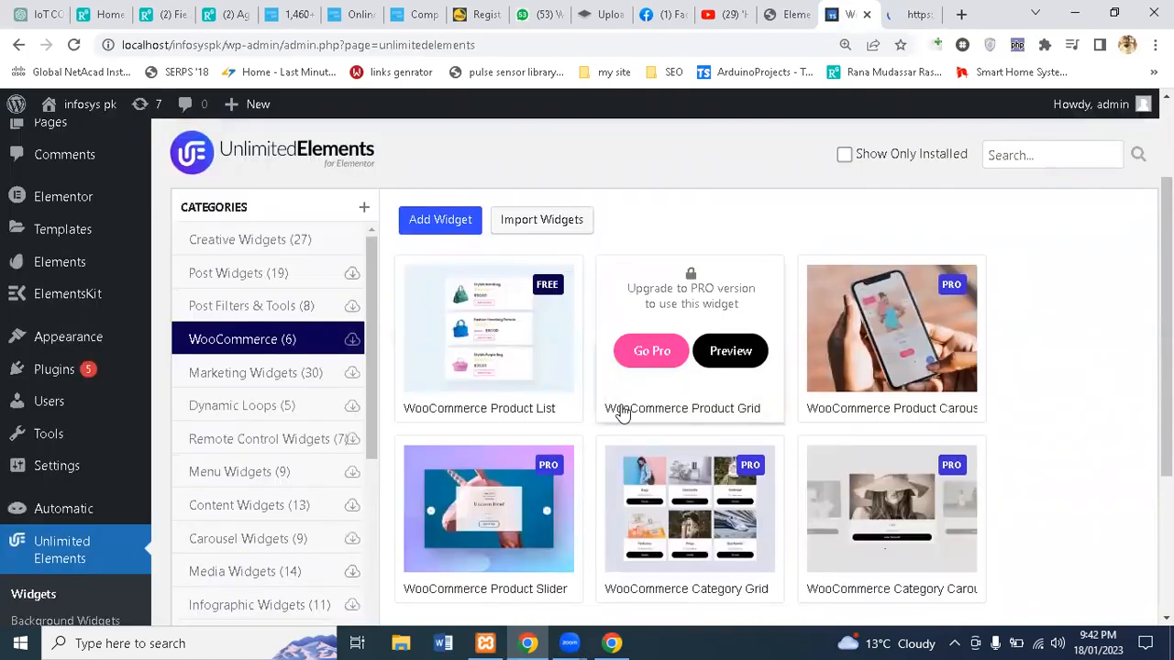
mouse_move(525, 557)
scroll(526, 558, "down", 2)
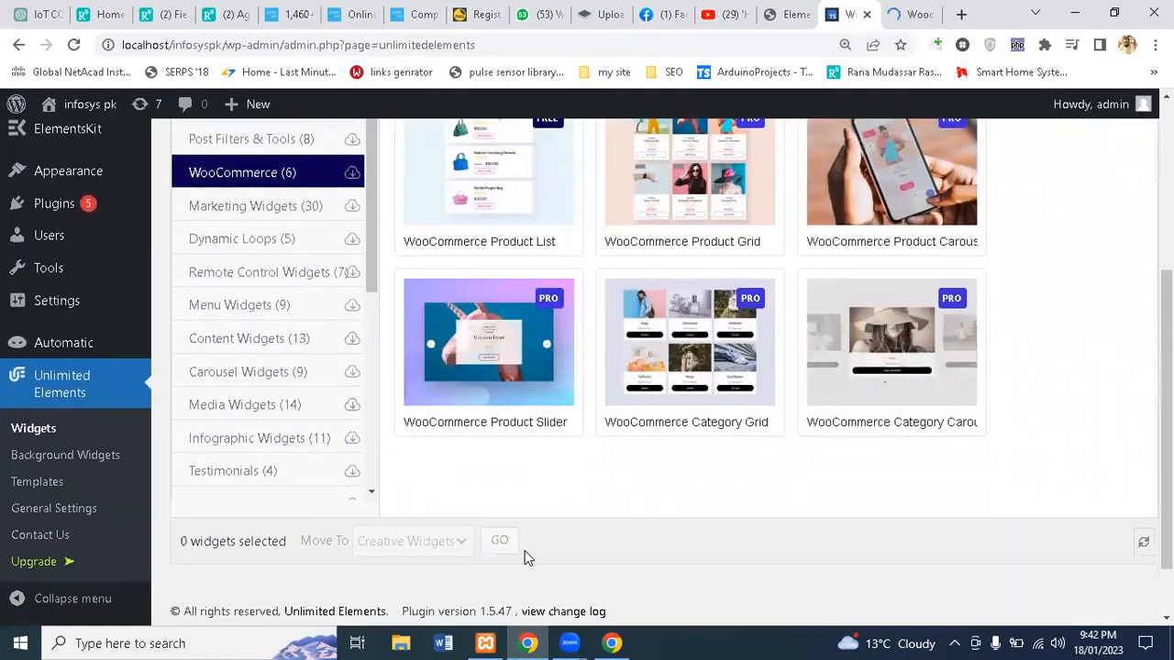
mouse_move(660, 398)
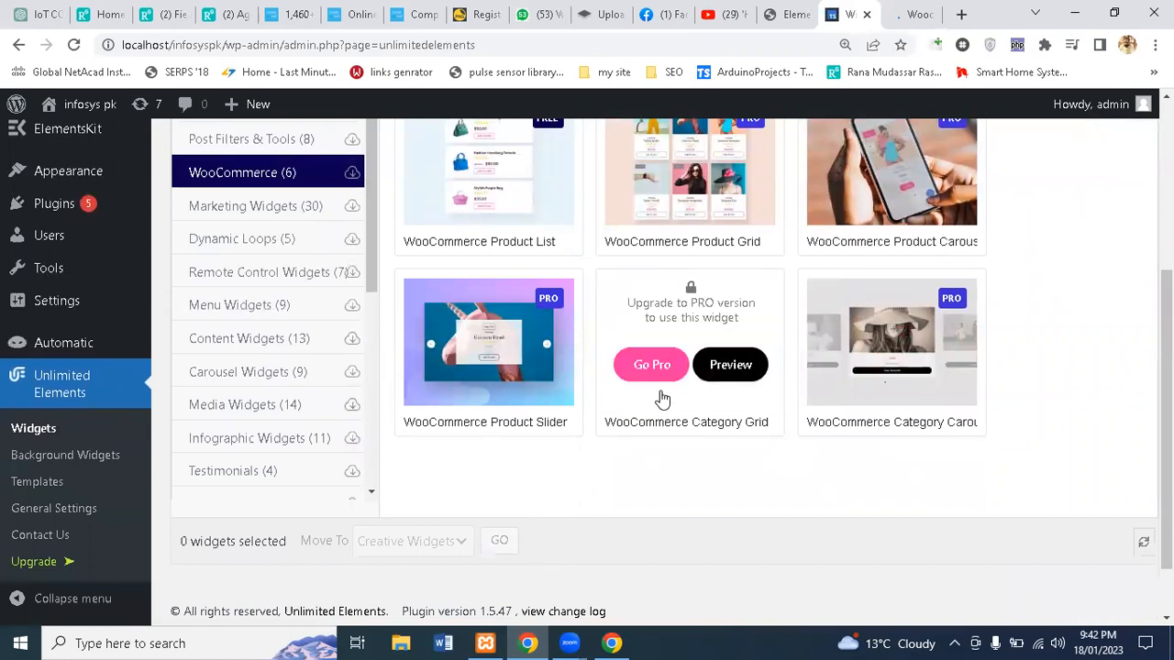
Step: Scroll the Woo Product List demo to sunglasses like Aviator Classic with Add To Cart and pagination
left_click(899, 11)
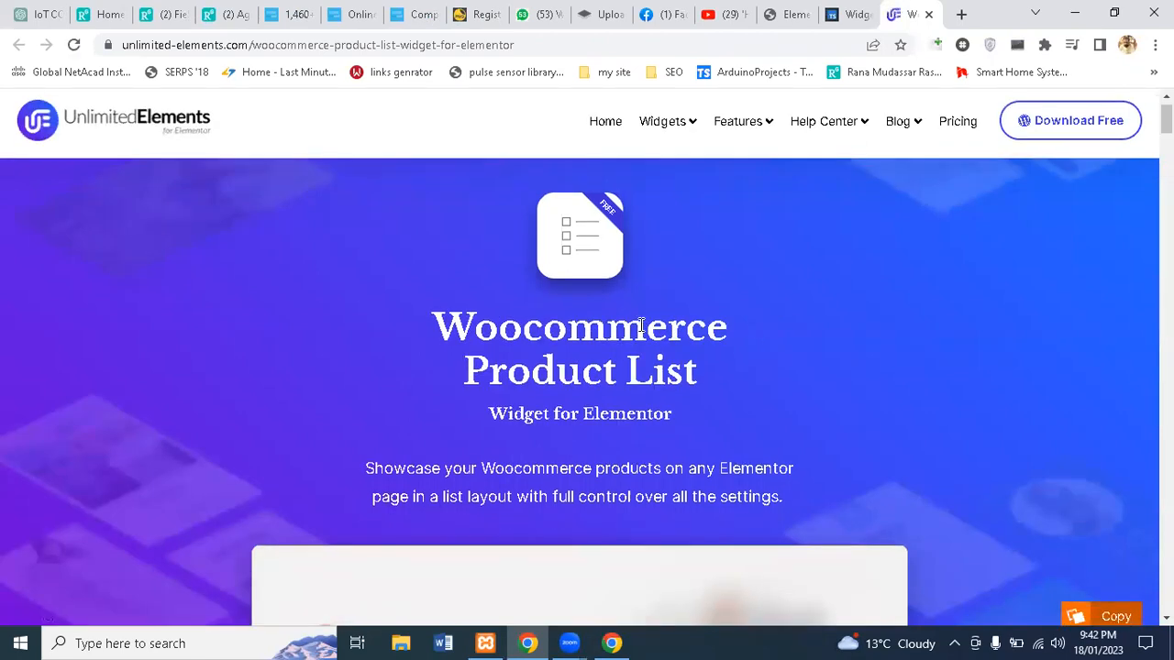
scroll(641, 328, "down", 3)
scroll(639, 330, "down", 1)
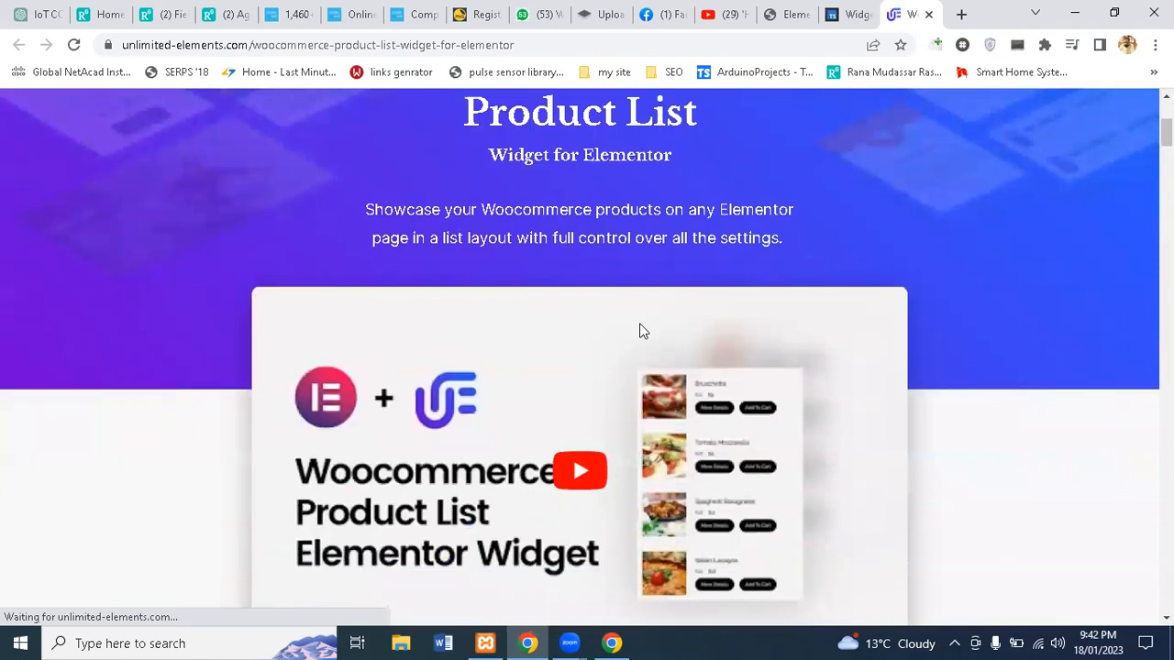
scroll(639, 330, "down", 1)
scroll(639, 330, "down", 2)
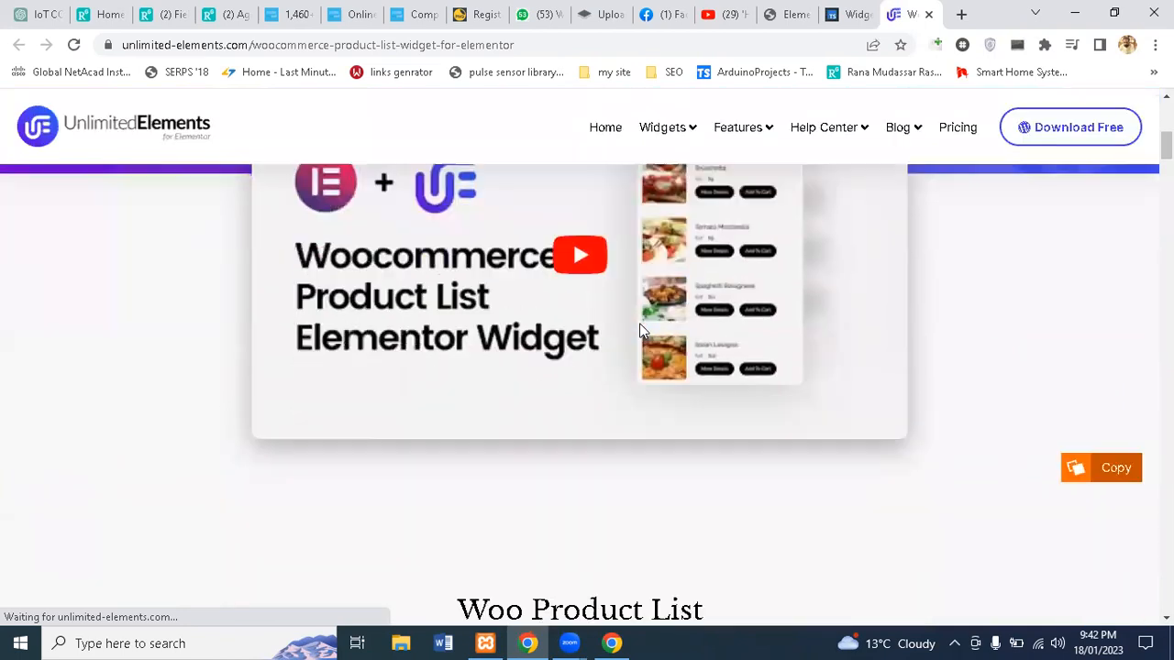
scroll(940, 242, "down", 2)
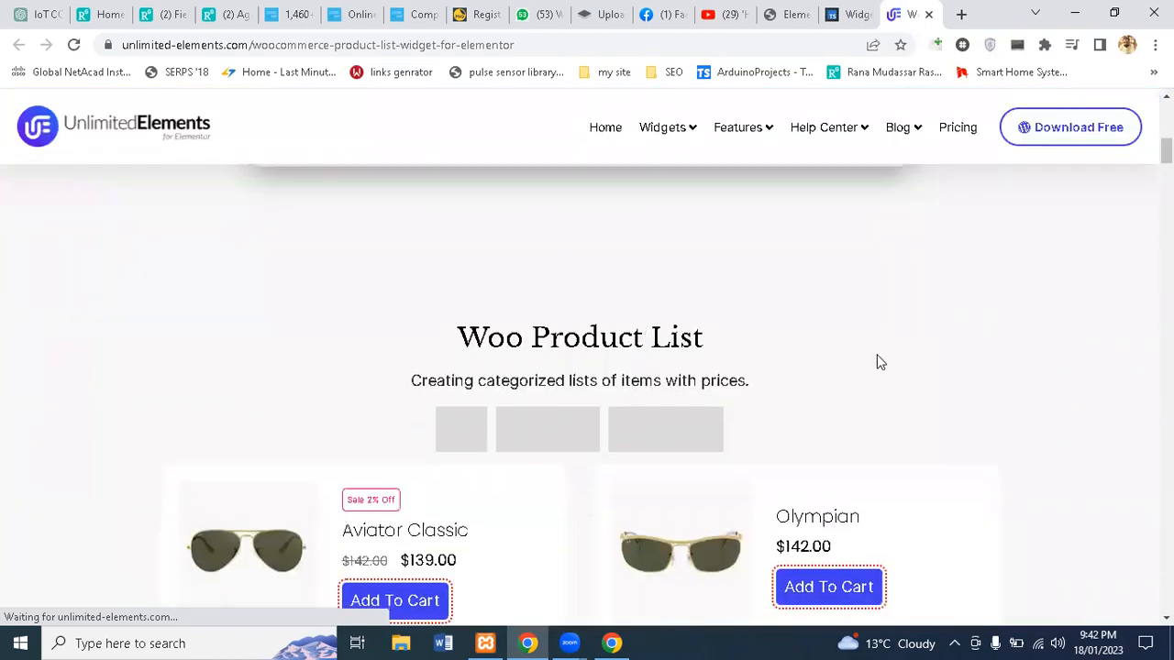
scroll(878, 361, "down", 2)
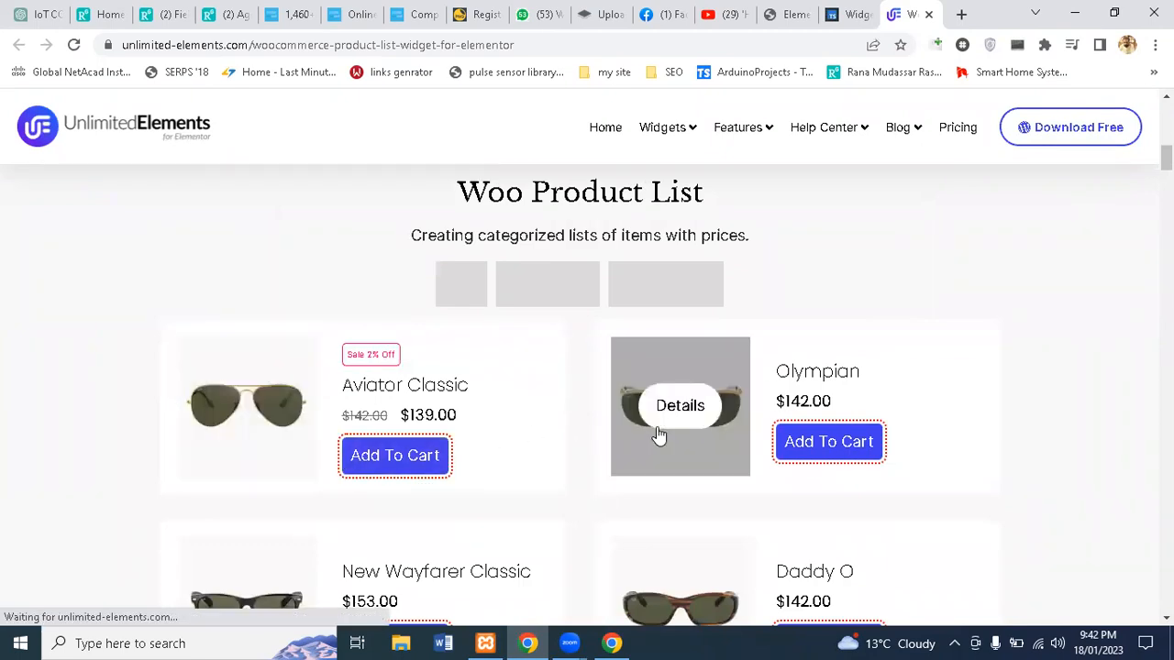
scroll(589, 493, "down", 2)
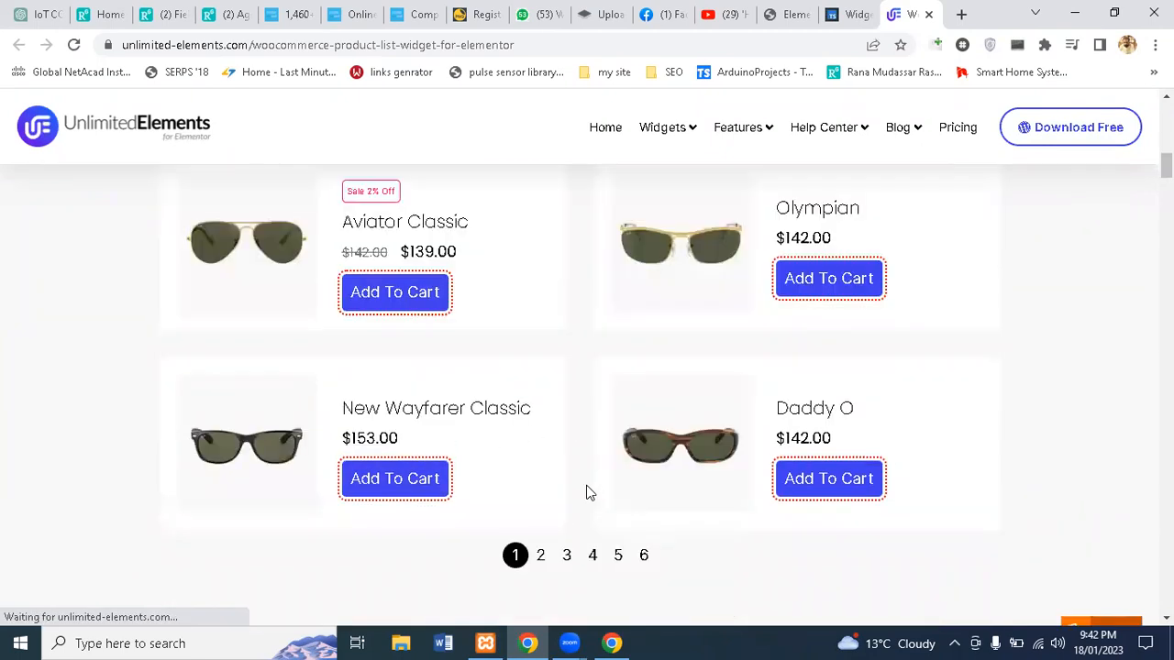
scroll(590, 494, "down", 1)
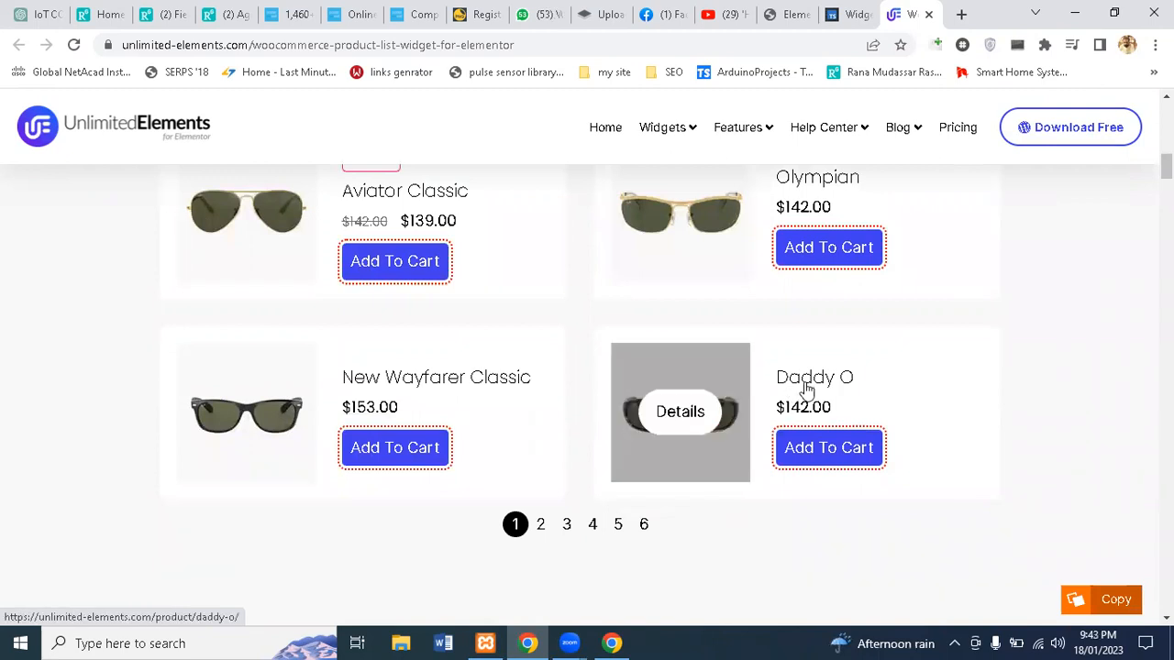
Step: Back in the Elementor editor, delete the Icon Bullets section, leaving only the header
left_click(844, 13)
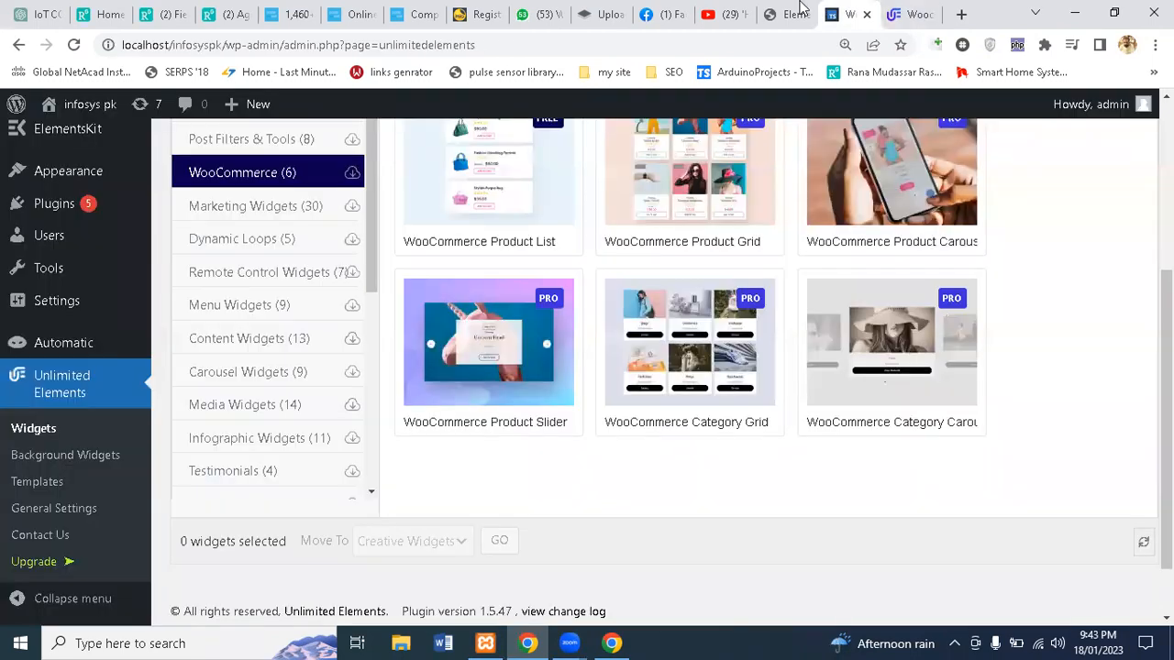
left_click(789, 14)
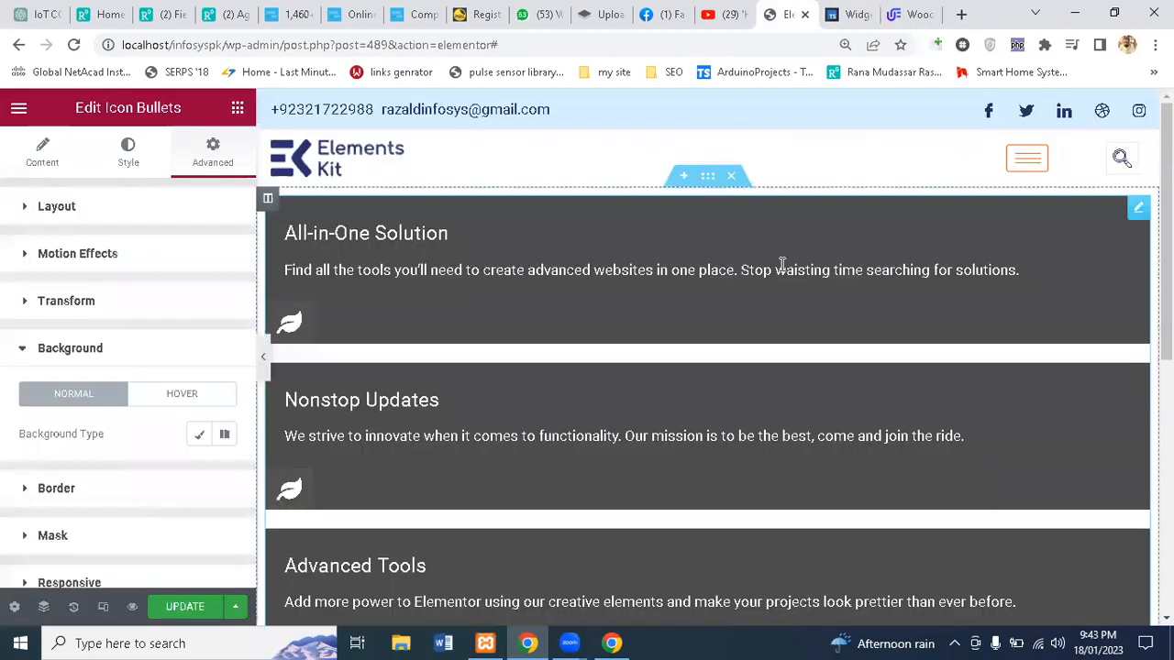
mouse_move(747, 201)
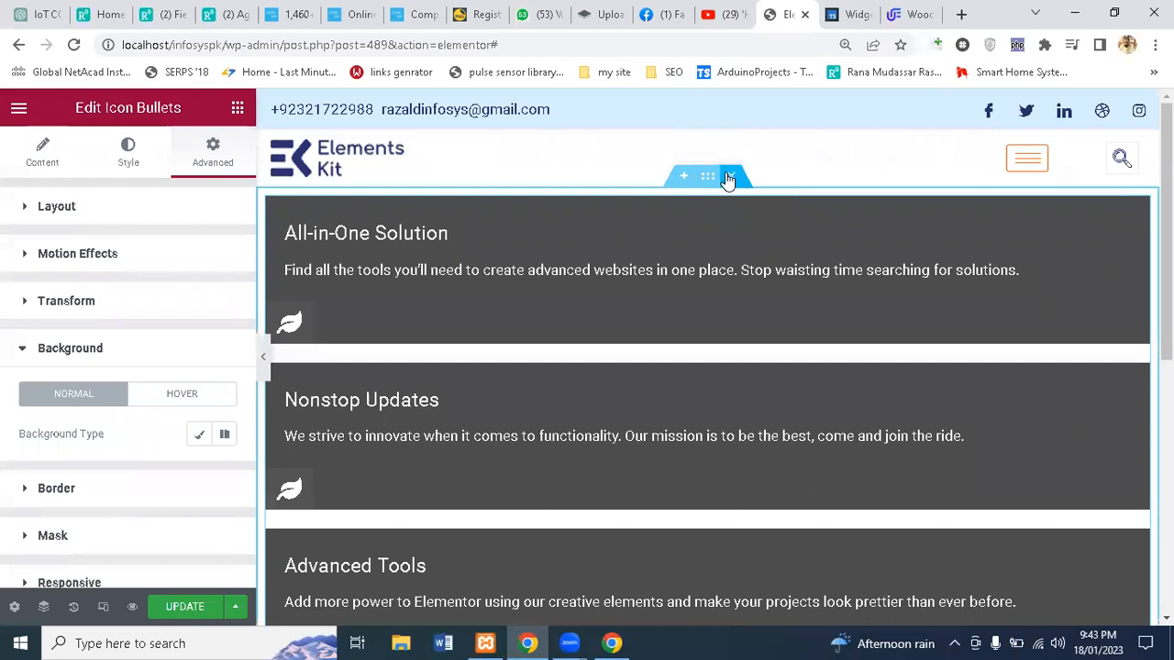
left_click(729, 176)
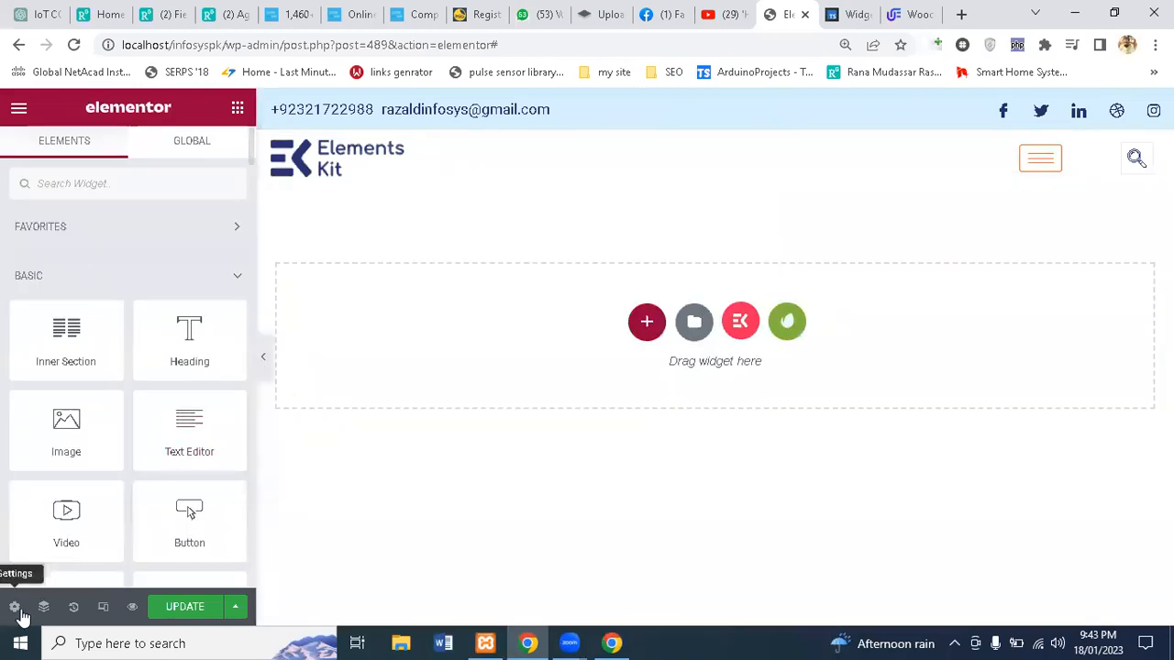